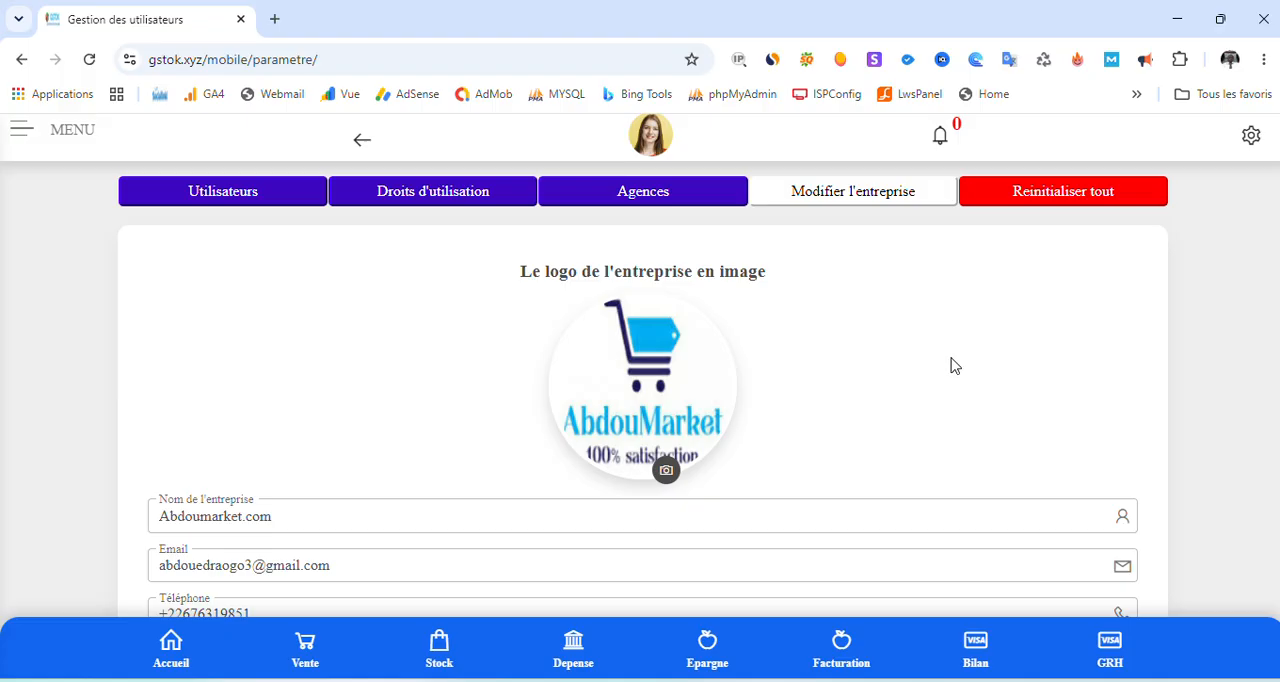
Step: Open the full reset section of the settings and request that the reset code be resent
scroll(950, 363, "down", 2)
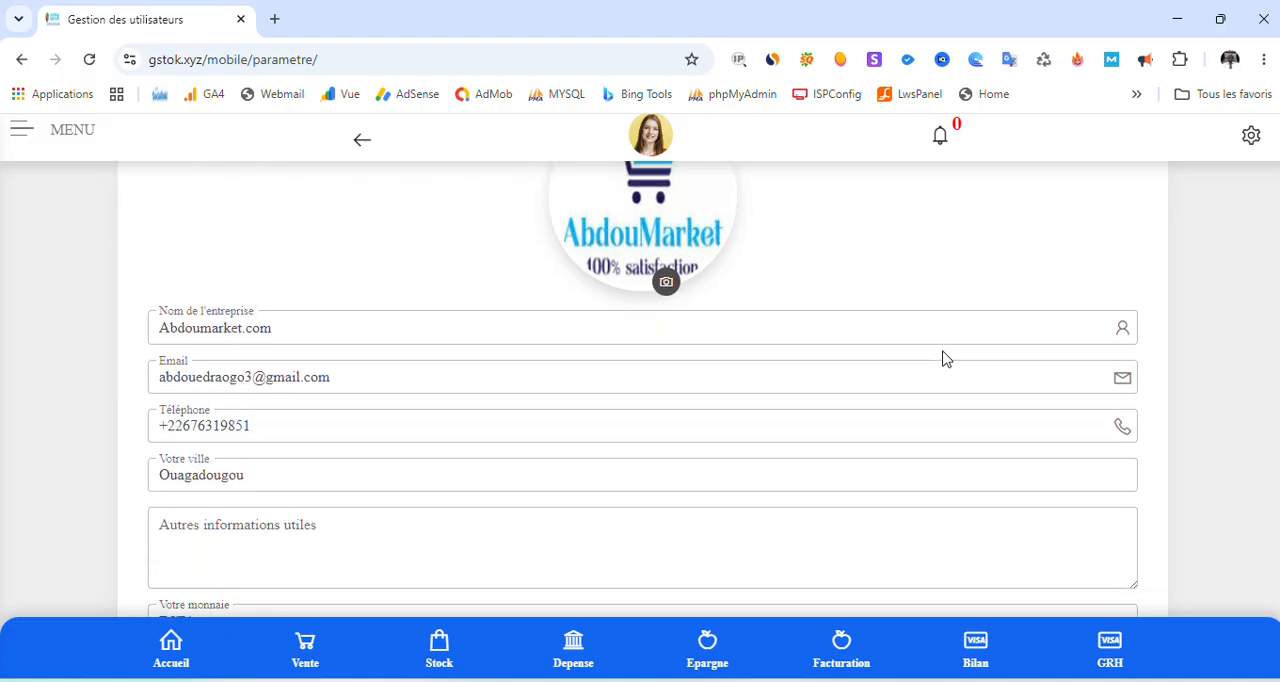
scroll(946, 358, "up", 2)
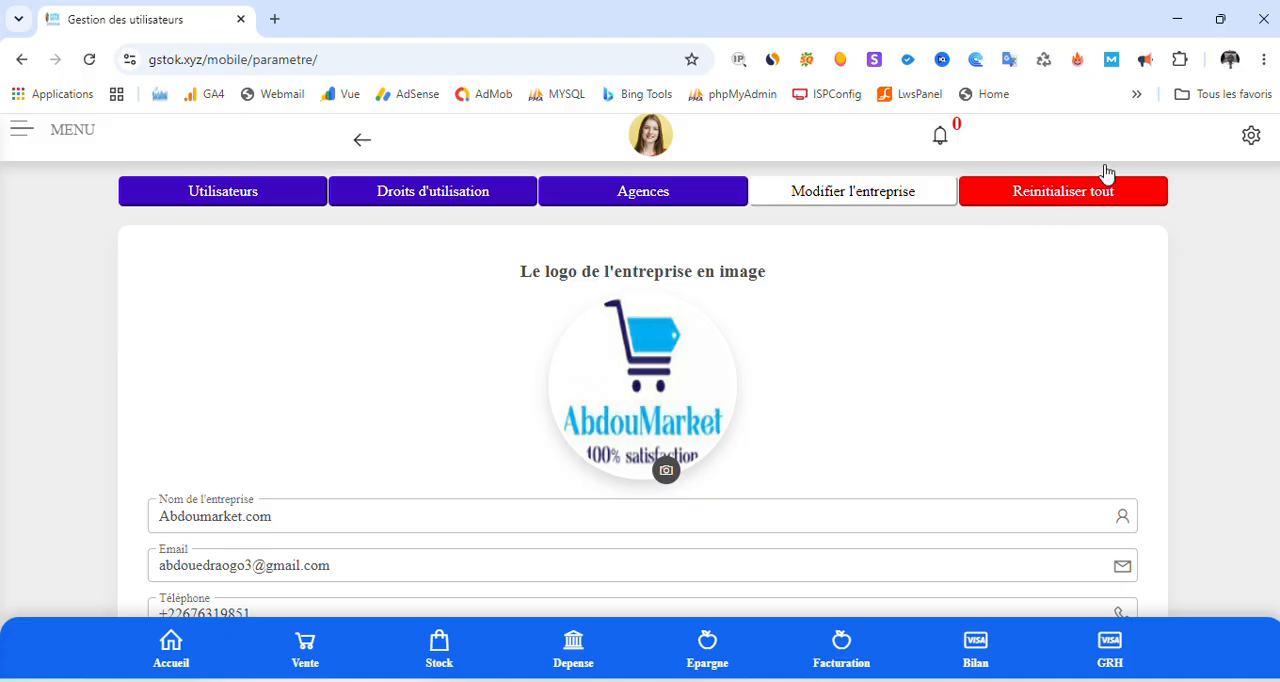
left_click(1258, 152)
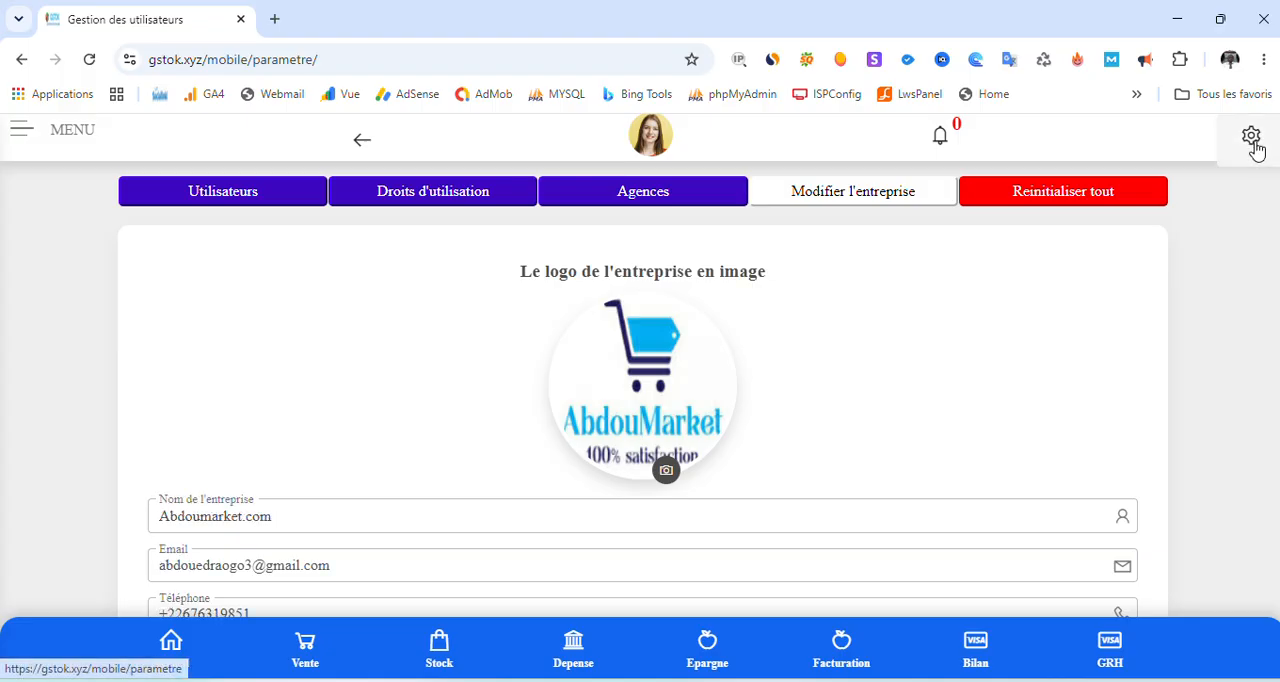
left_click(1076, 202)
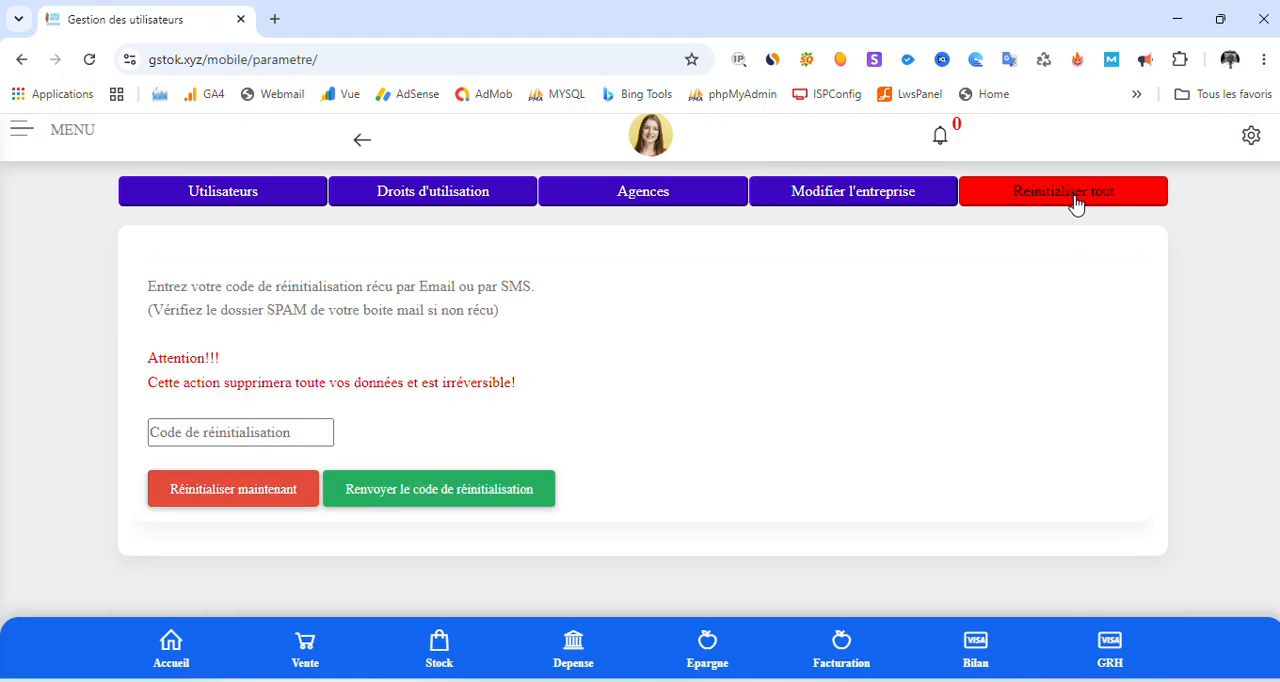
left_click(441, 492)
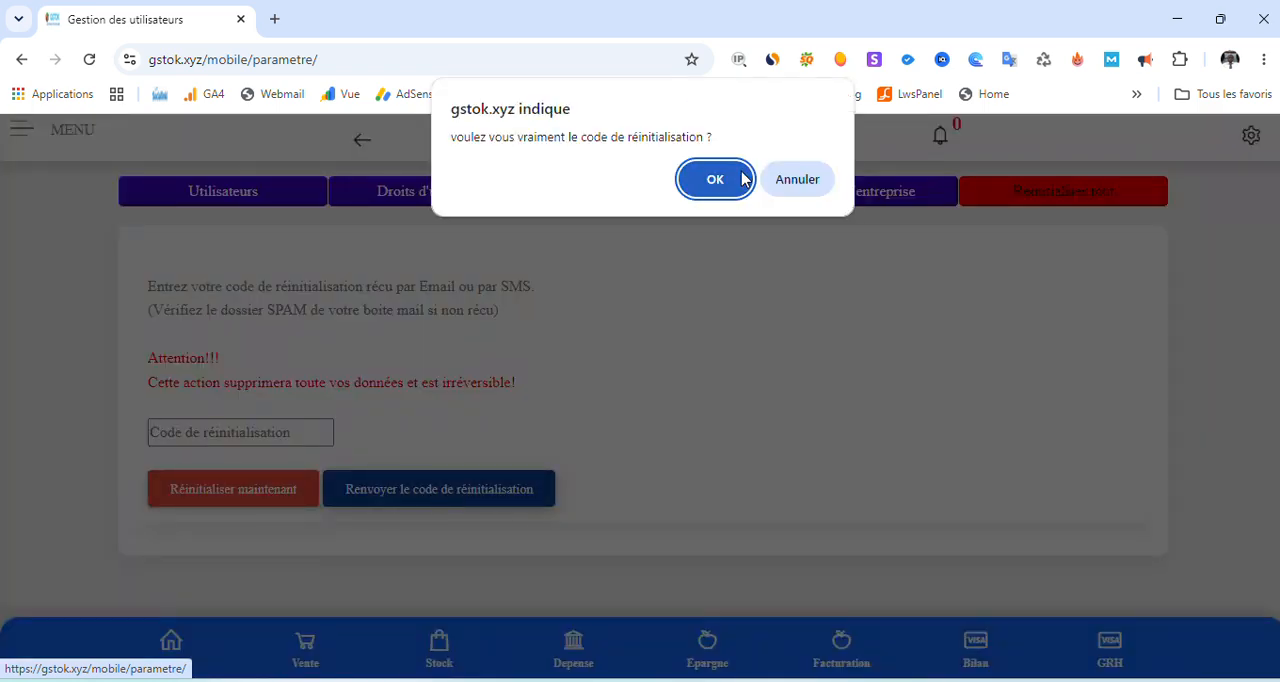
left_click(714, 185)
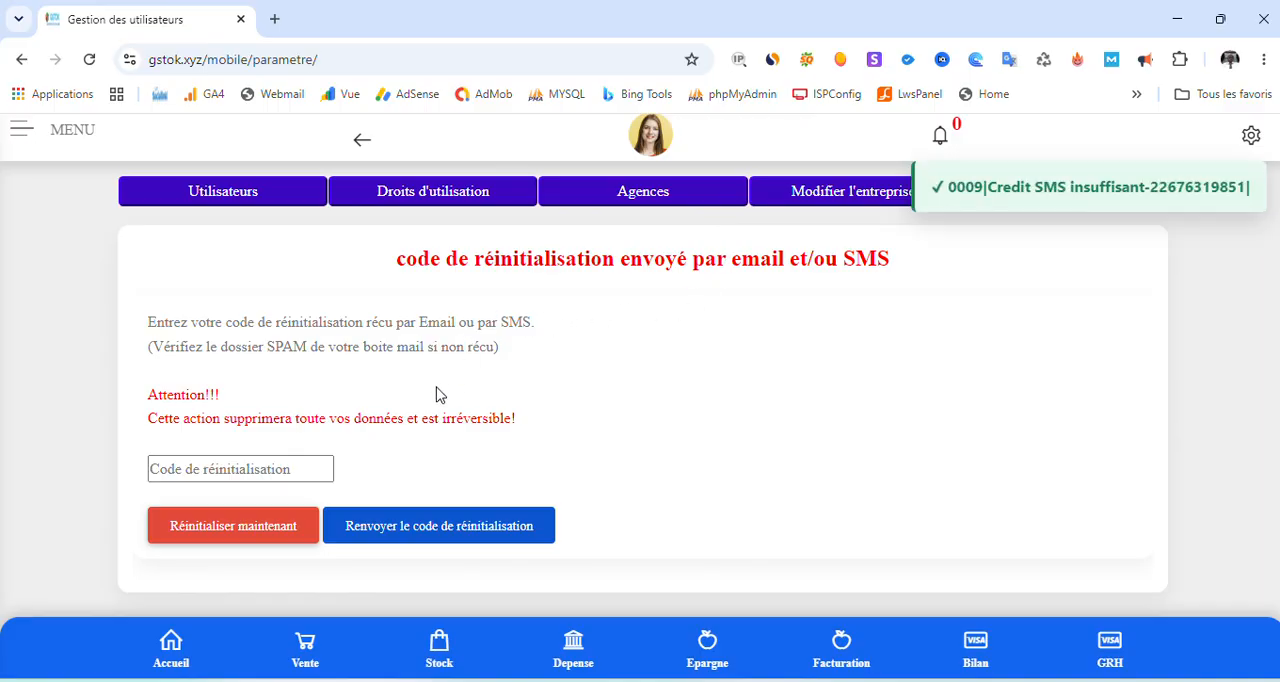
Step: Enter the received reset code and reset the account, confirming the deletion of all data
left_click(241, 472)
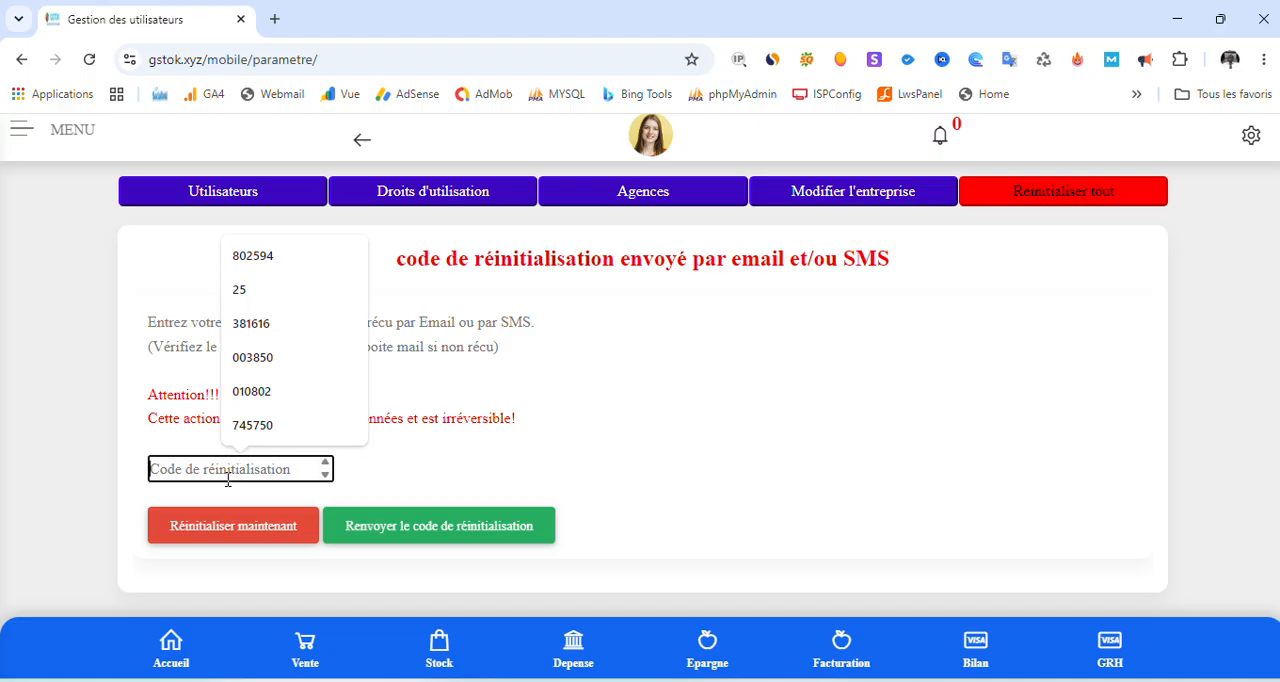
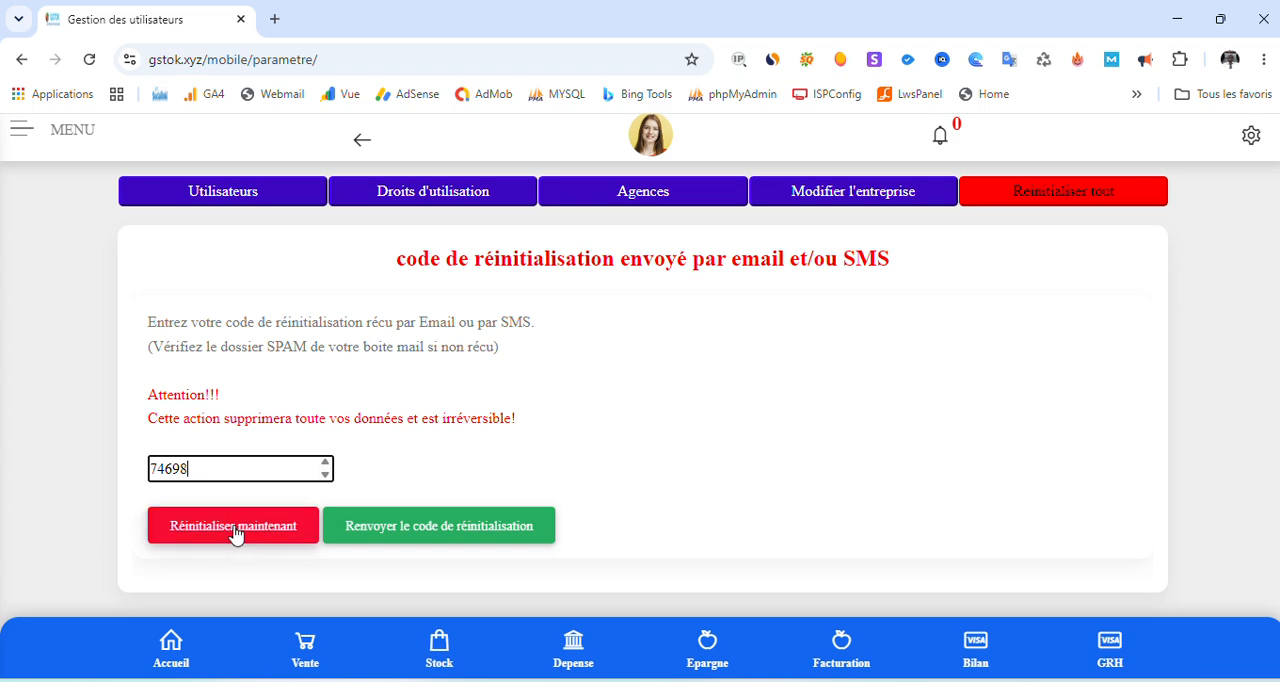
left_click(235, 530)
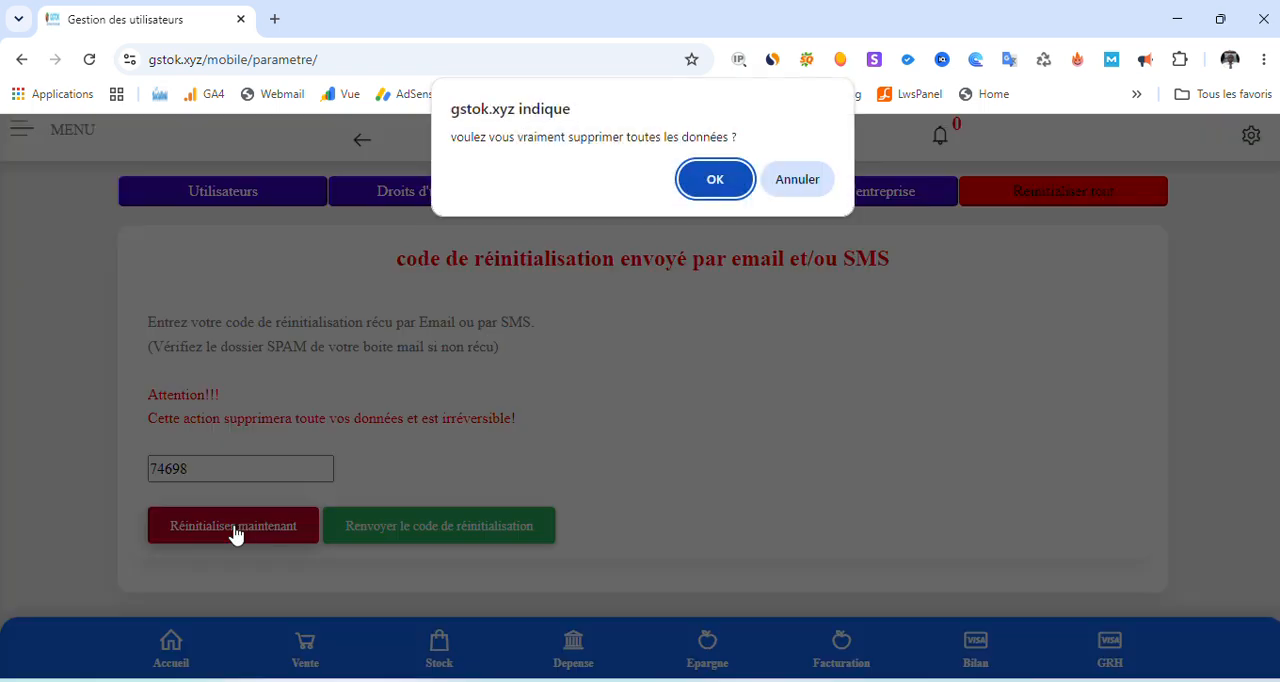
left_click(716, 182)
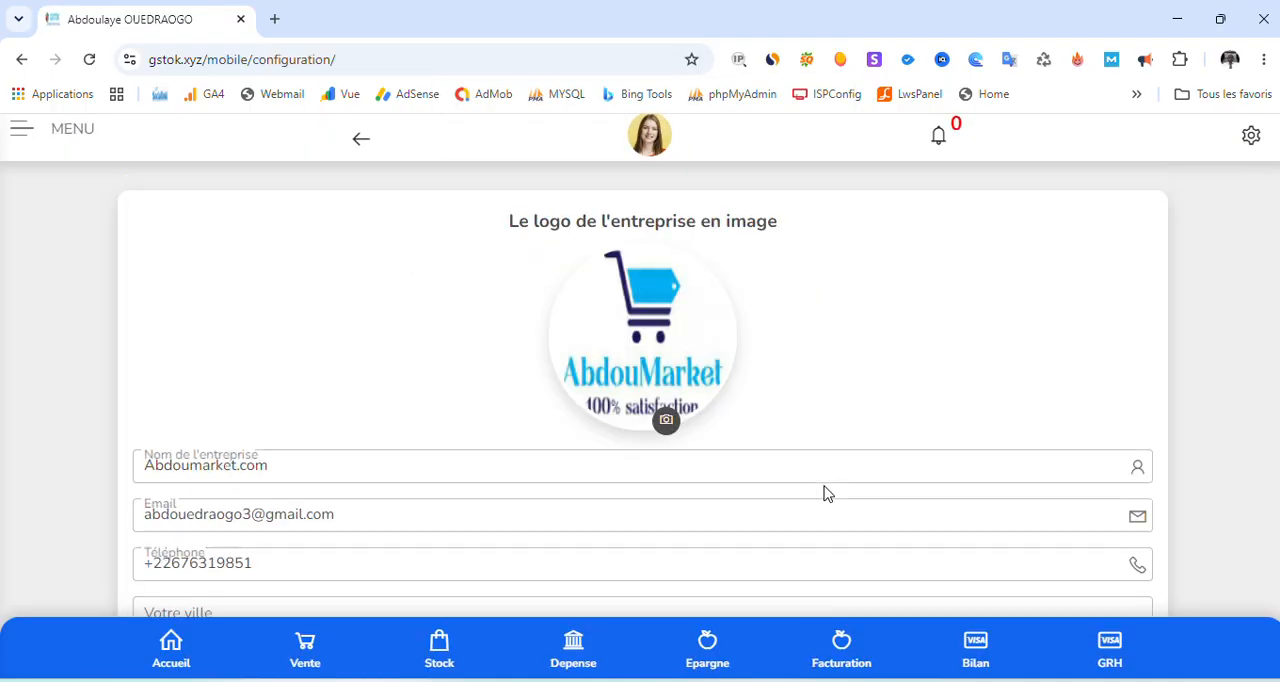
Step: Review the company configuration form and submit it with its existing values
scroll(828, 493, "down", 2)
scroll(828, 493, "down", 6)
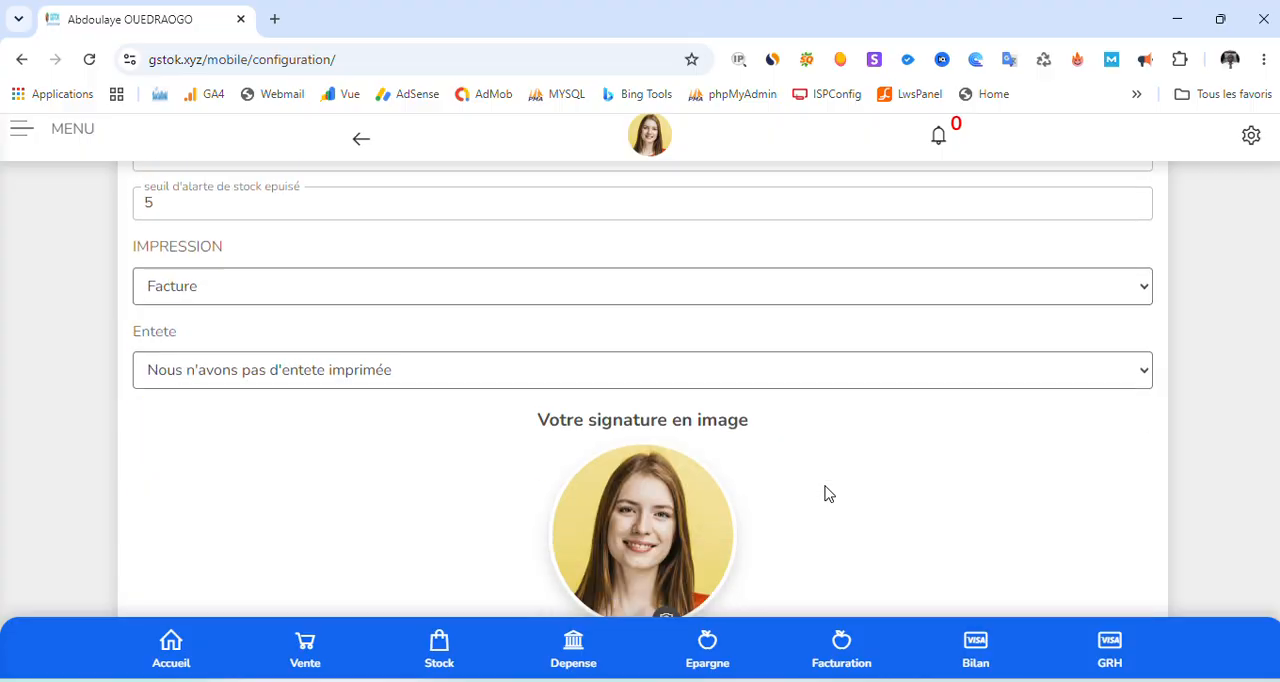
scroll(828, 493, "up", 3)
scroll(828, 493, "up", 3)
scroll(828, 493, "down", 7)
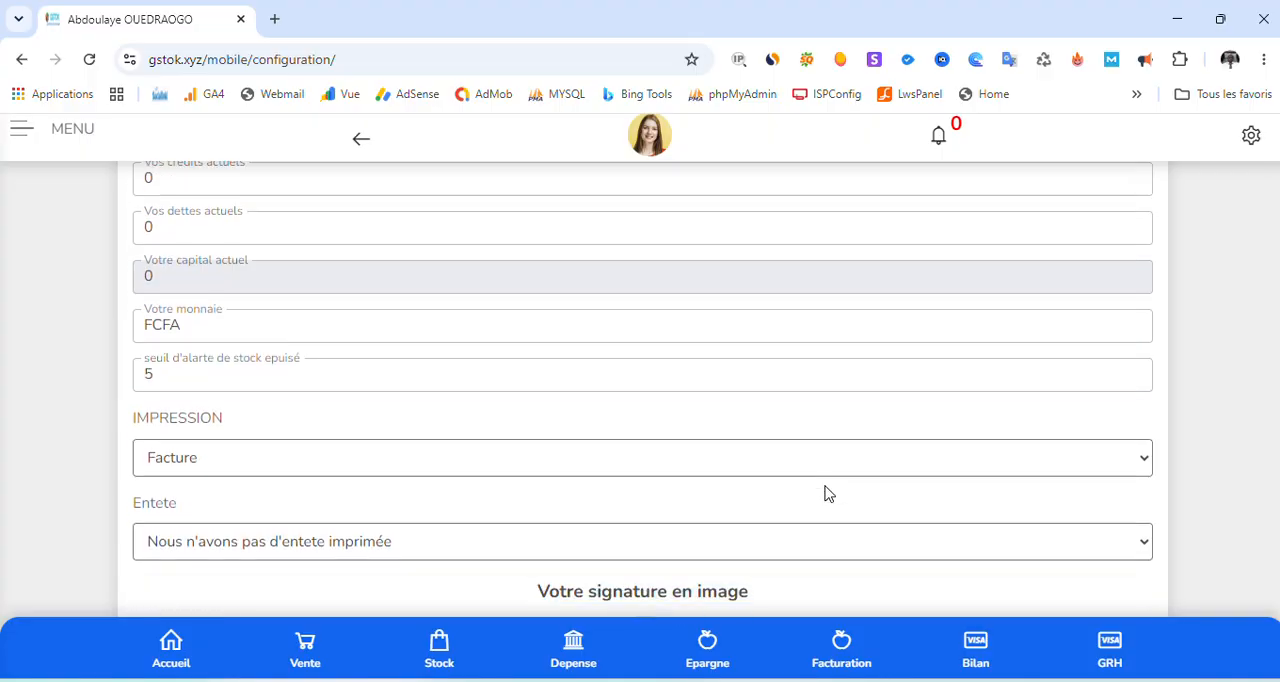
left_click(610, 565)
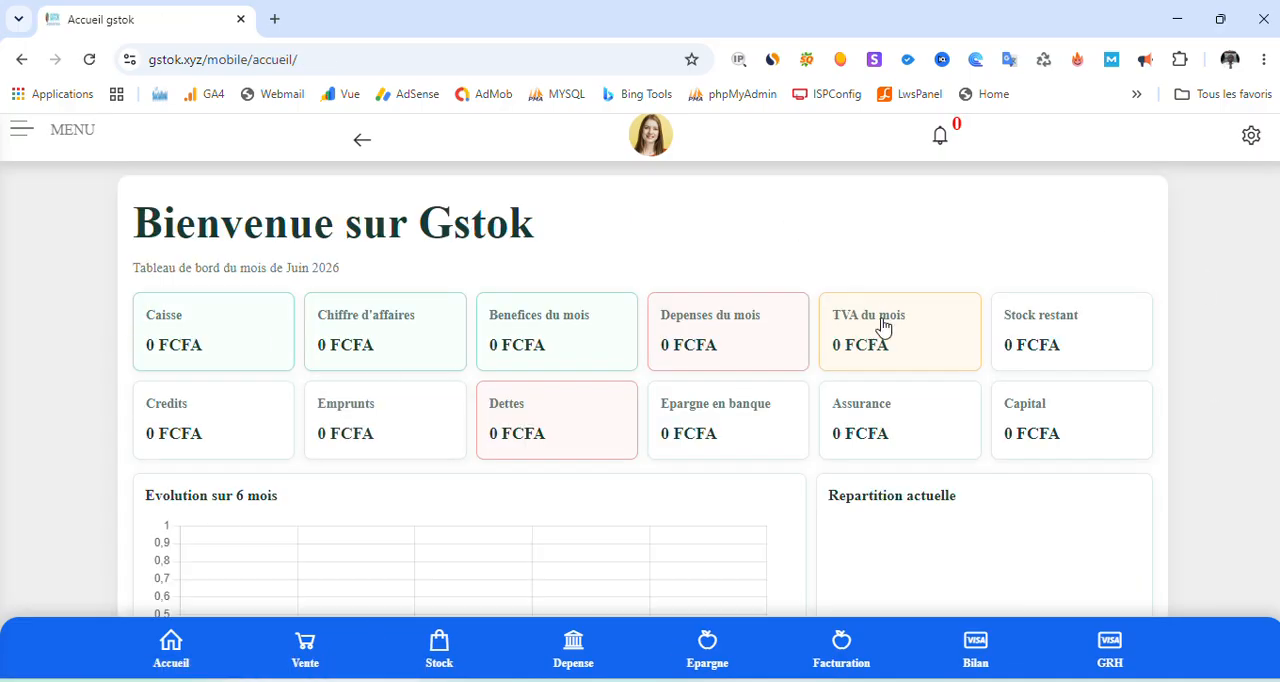
Step: Check the dashboard's figures and charts, and open the product entry form in the stock section
scroll(1185, 408, "down", 2)
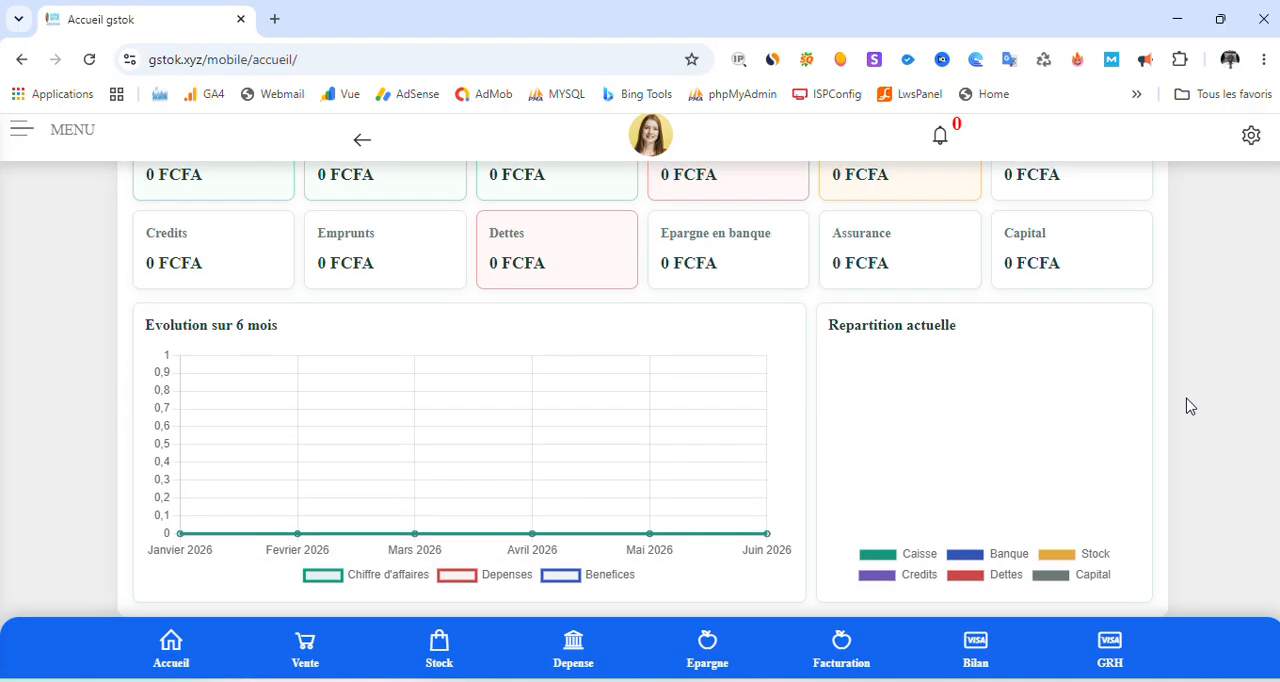
scroll(1180, 400, "up", 2)
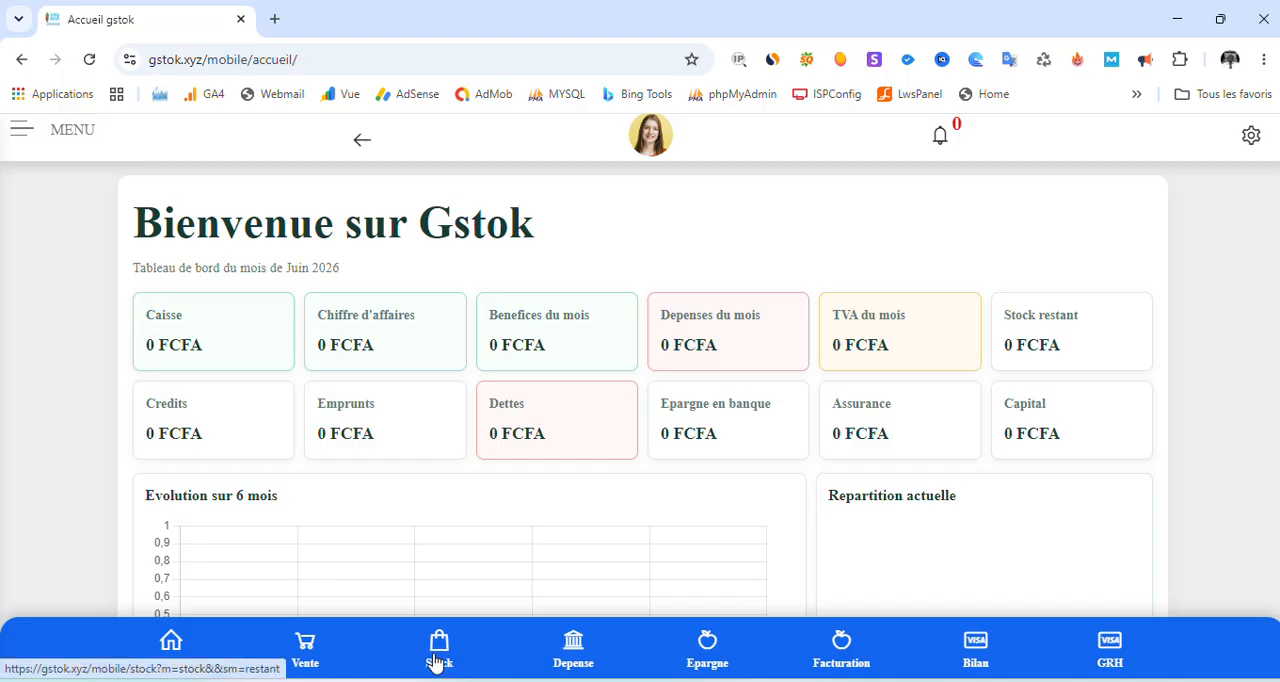
left_click(298, 662)
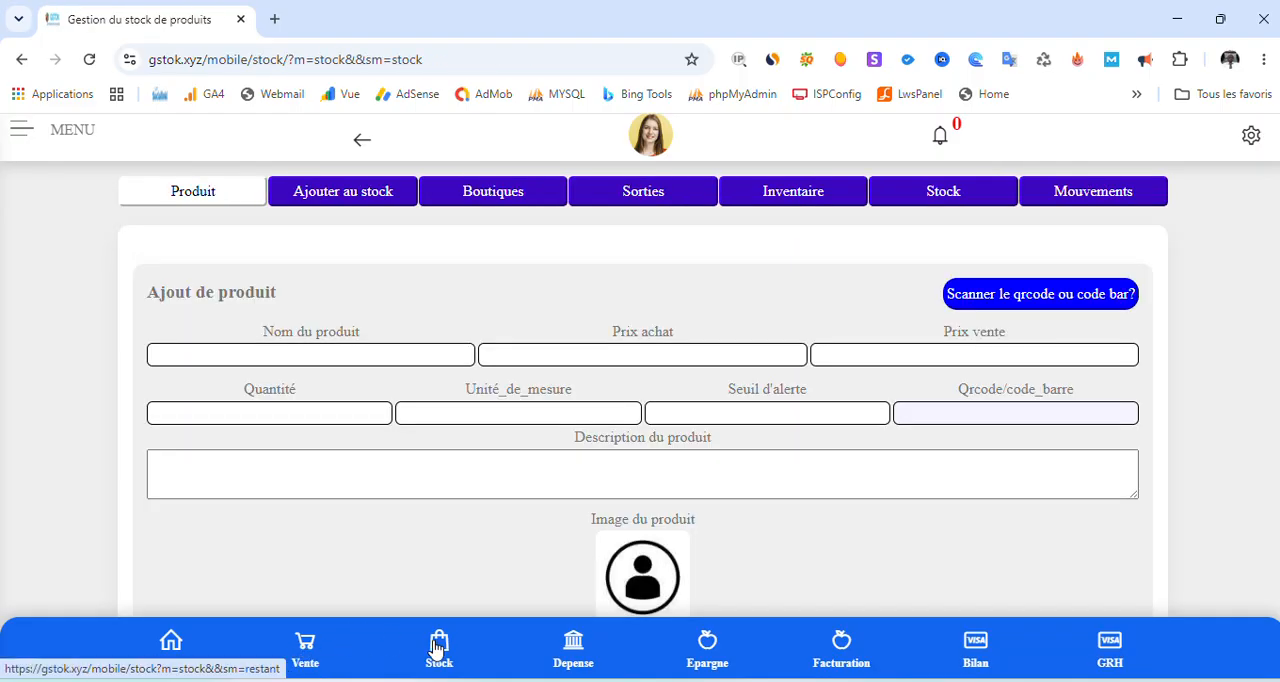
left_click(439, 650)
Step: Name the new product Produit 1, with a purchase price of 15000 and a selling price of 20000
left_click(381, 352)
type("Produii")
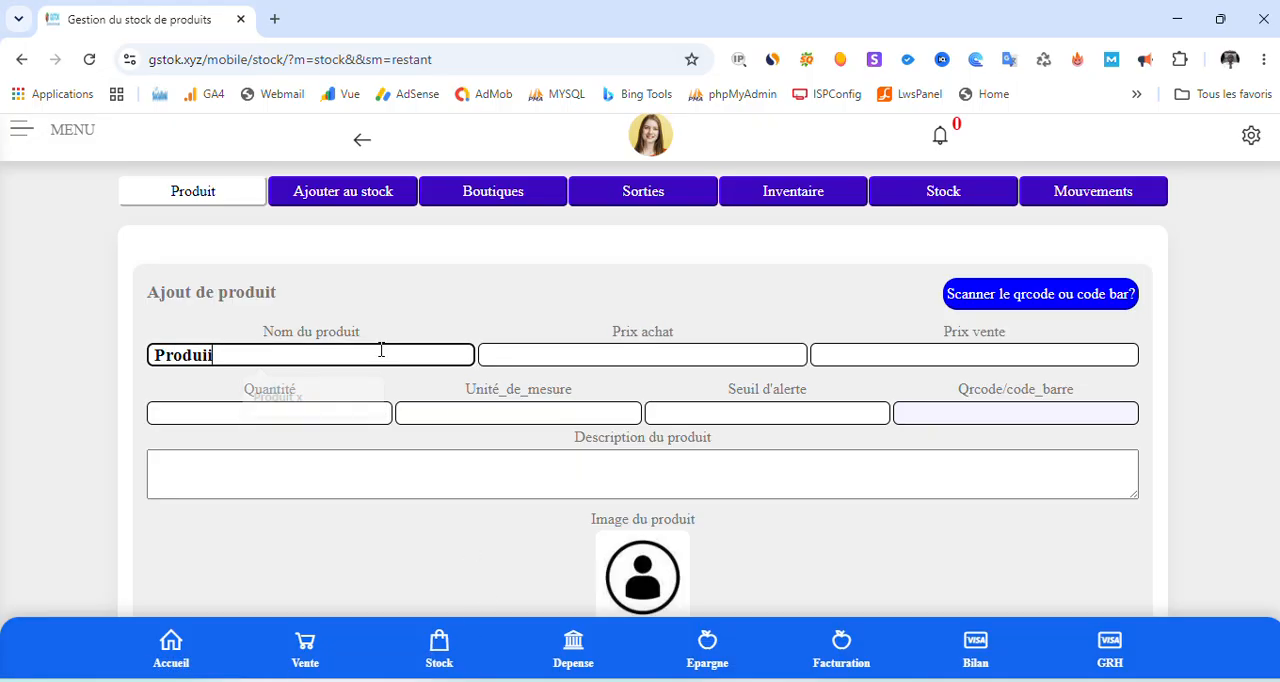
key("BackSpace")
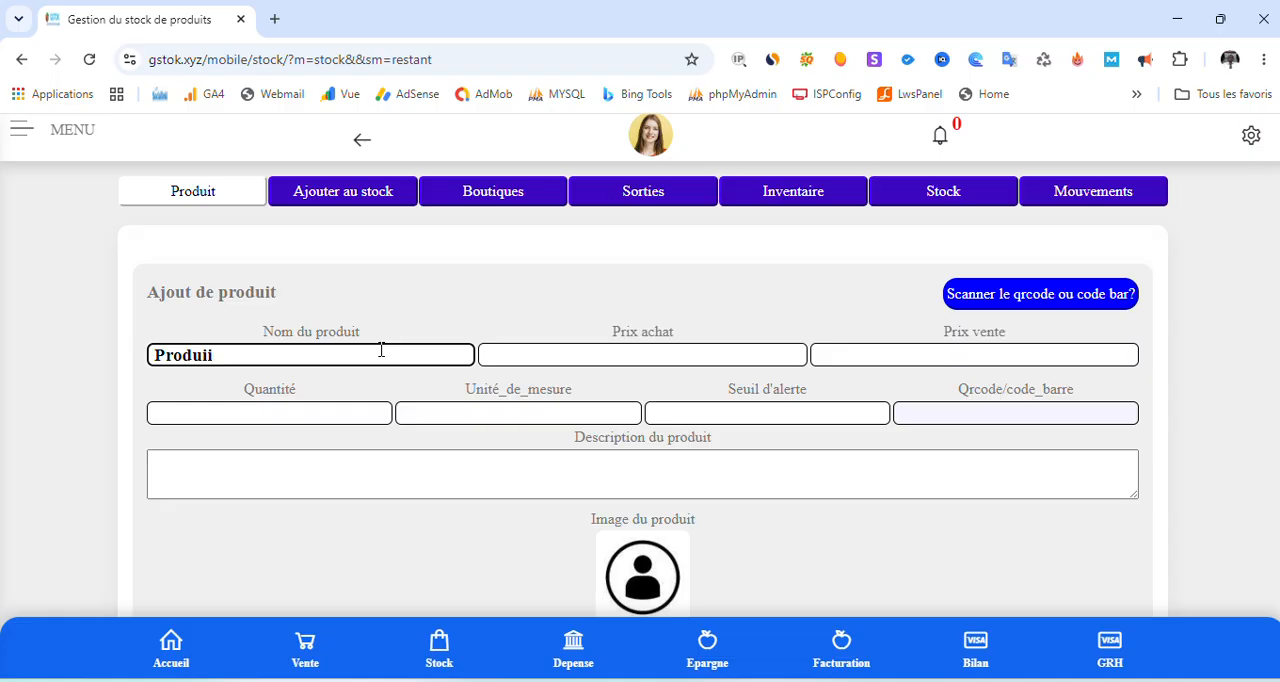
type("t 1")
left_click(605, 356)
type("1")
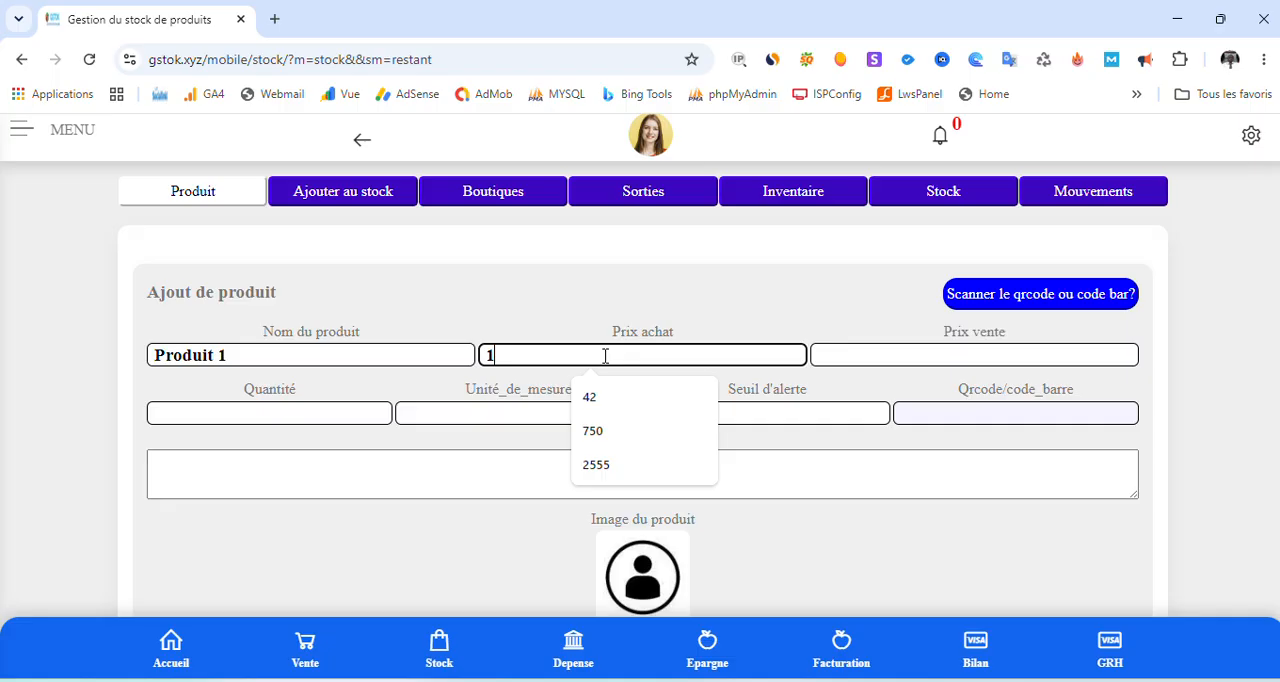
type("5000")
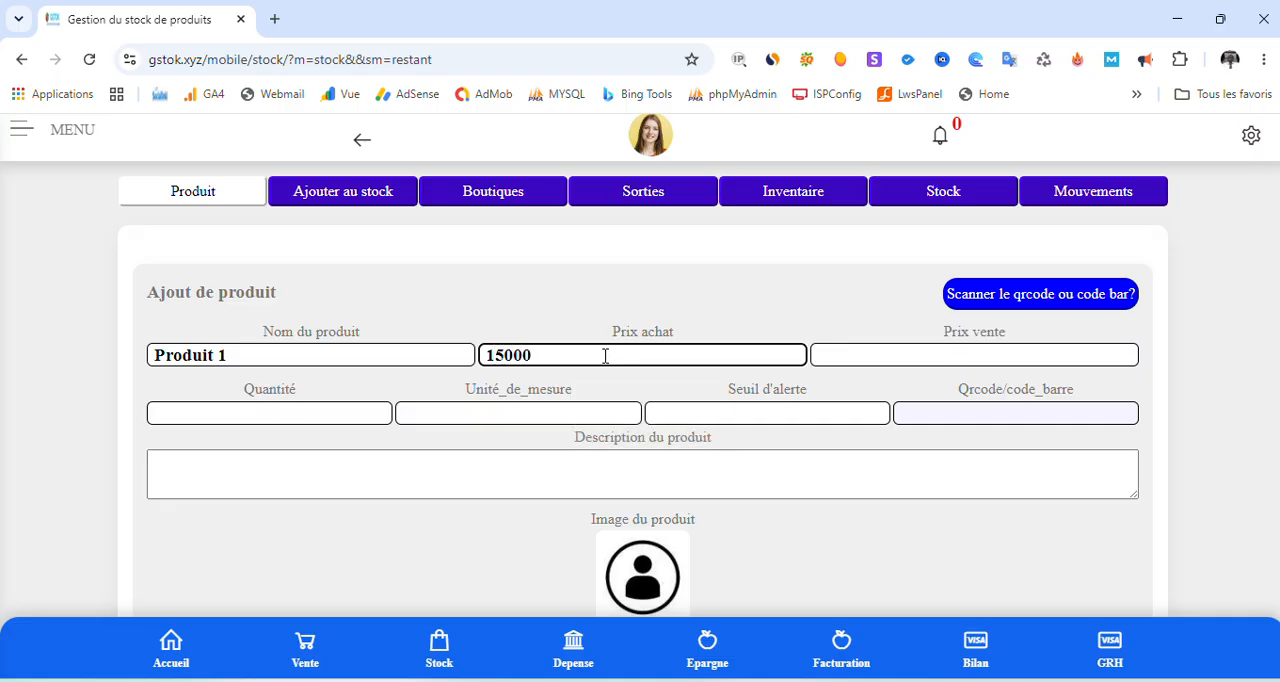
left_click(894, 355)
type("2")
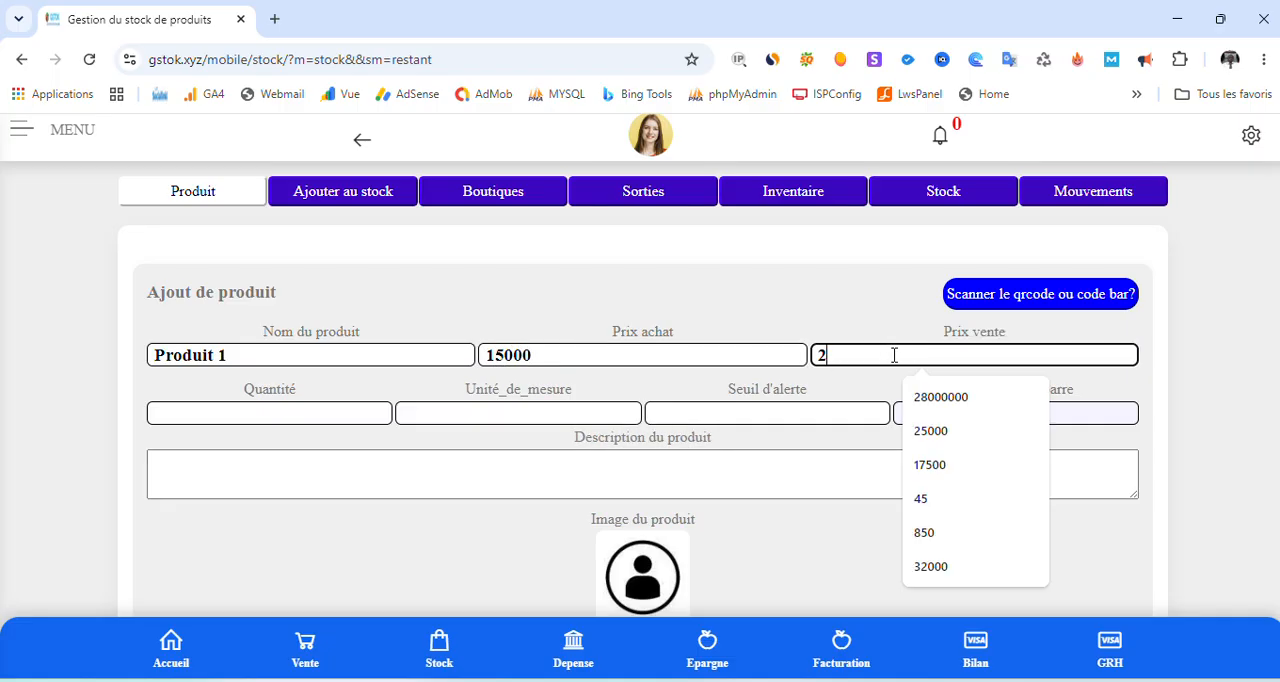
type("0000")
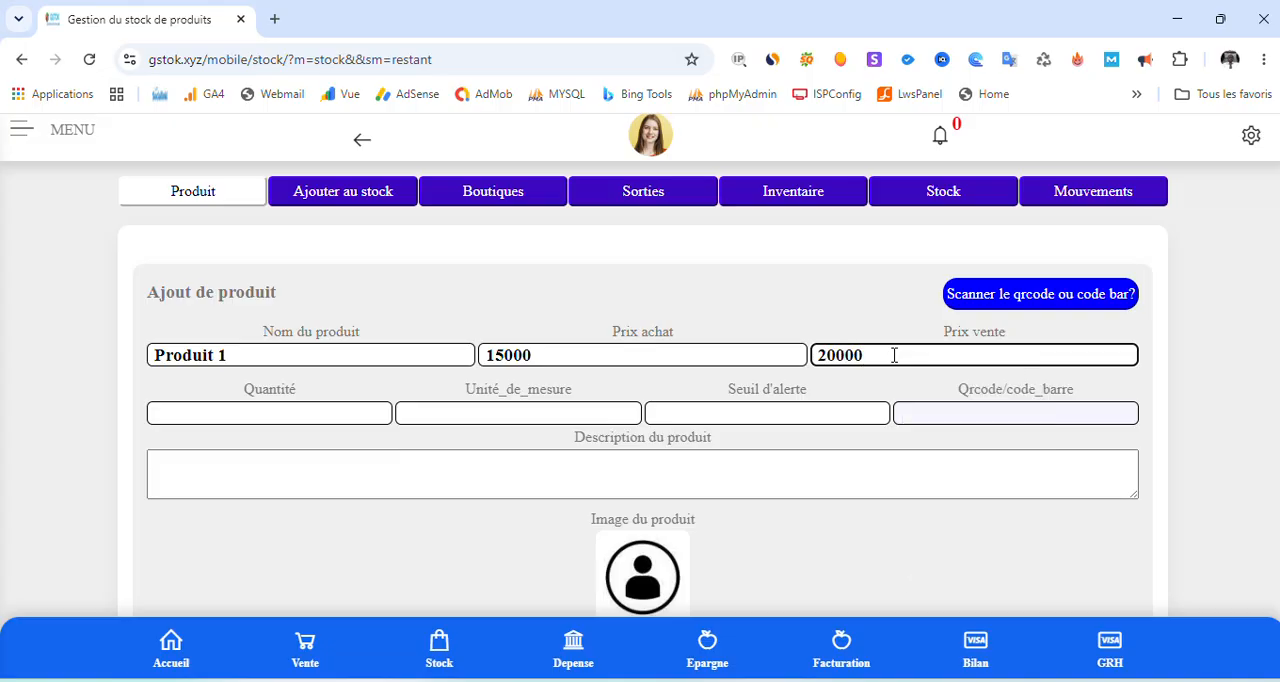
Step: Set the product's quantity to 2500, its unit of measure to kg and its alert threshold to 25
left_click(305, 404)
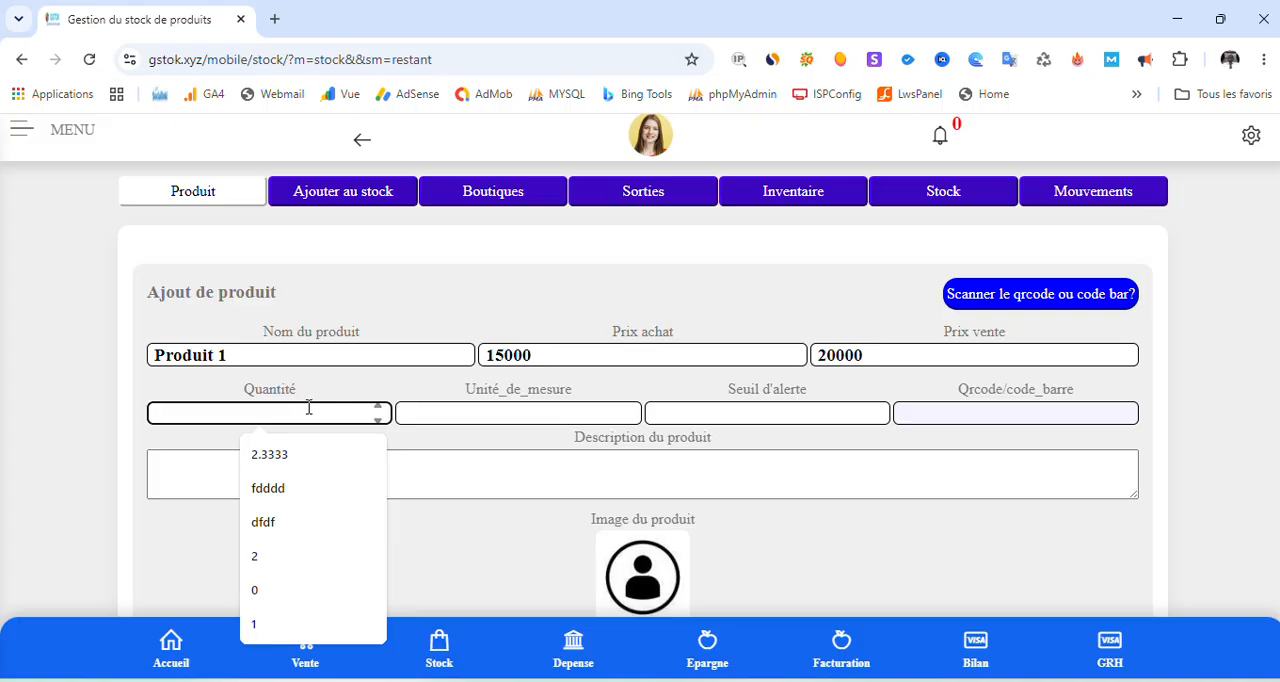
type("2500")
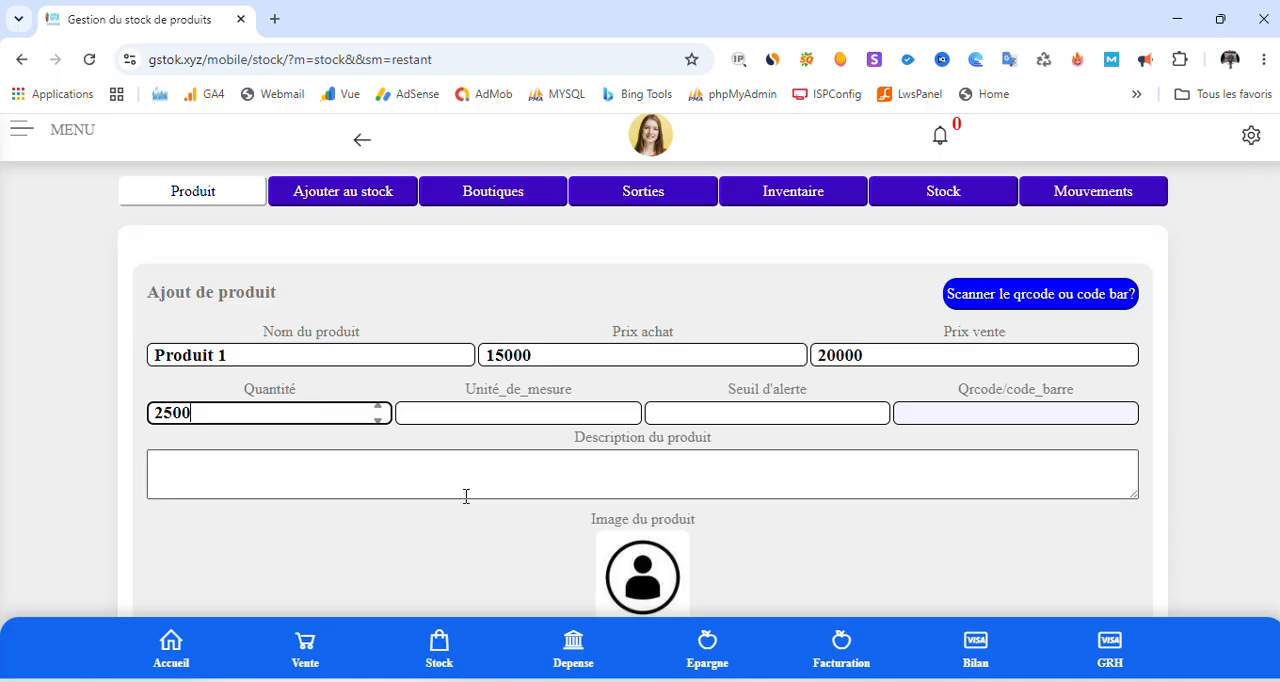
left_click(555, 410)
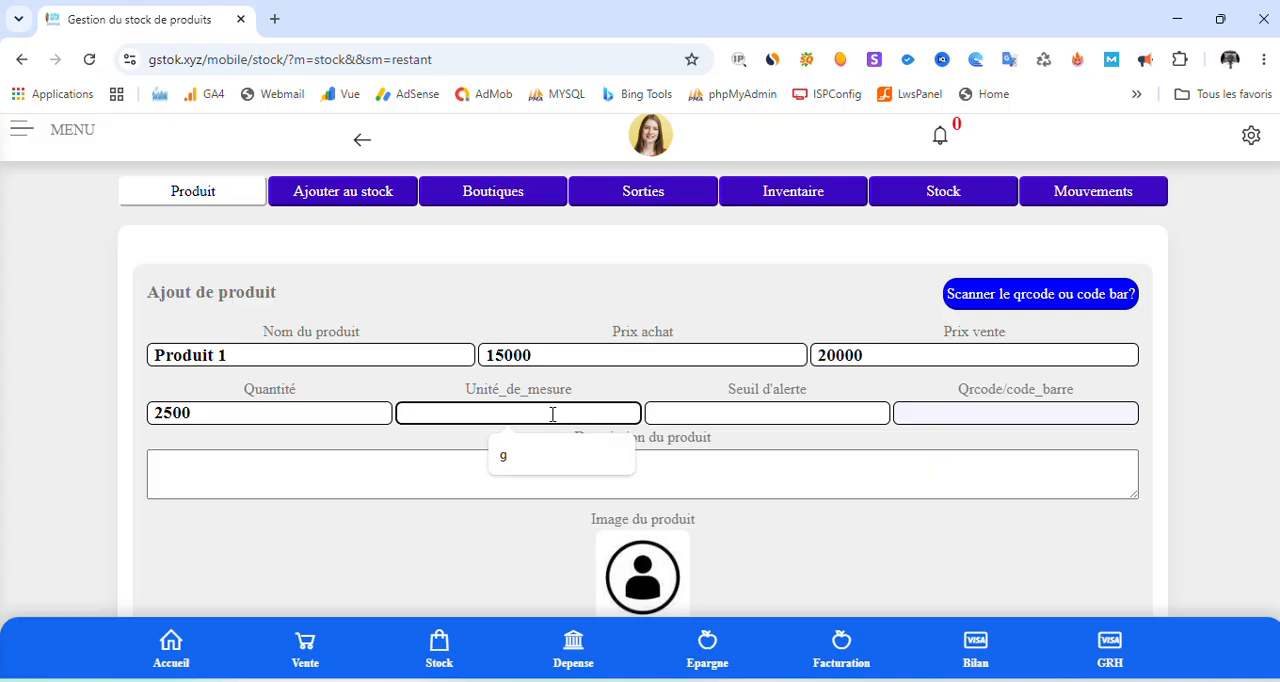
type("kg")
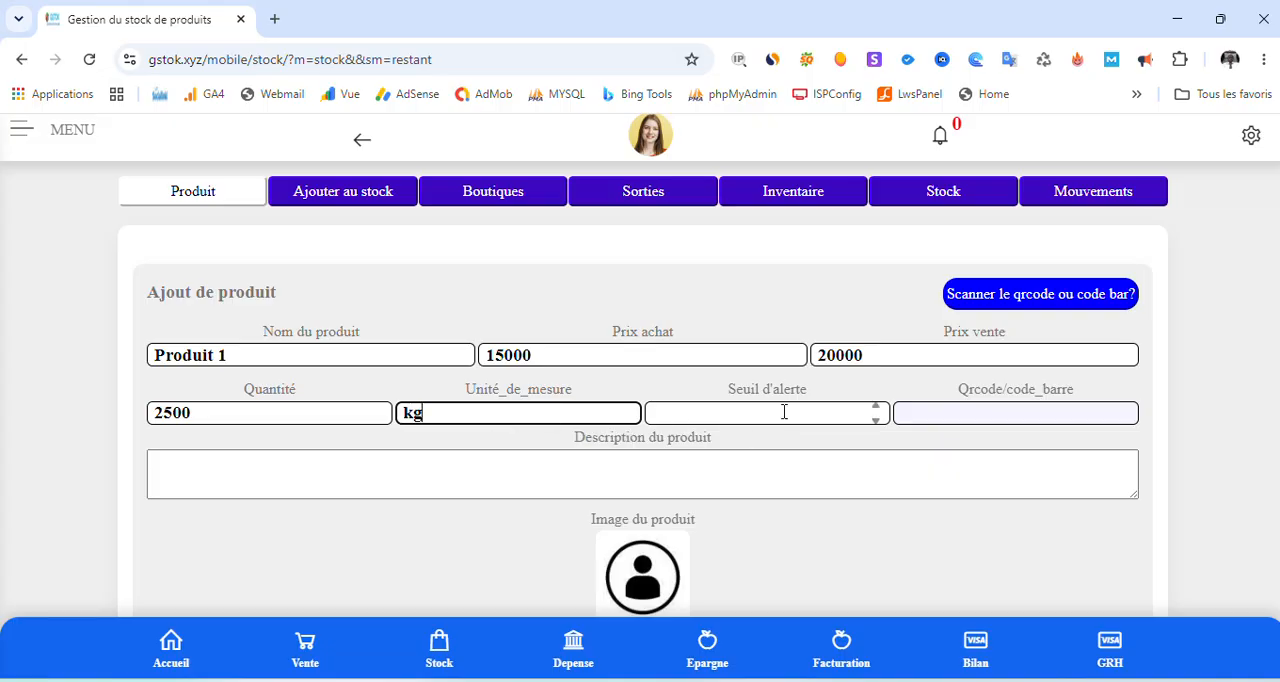
left_click(785, 411)
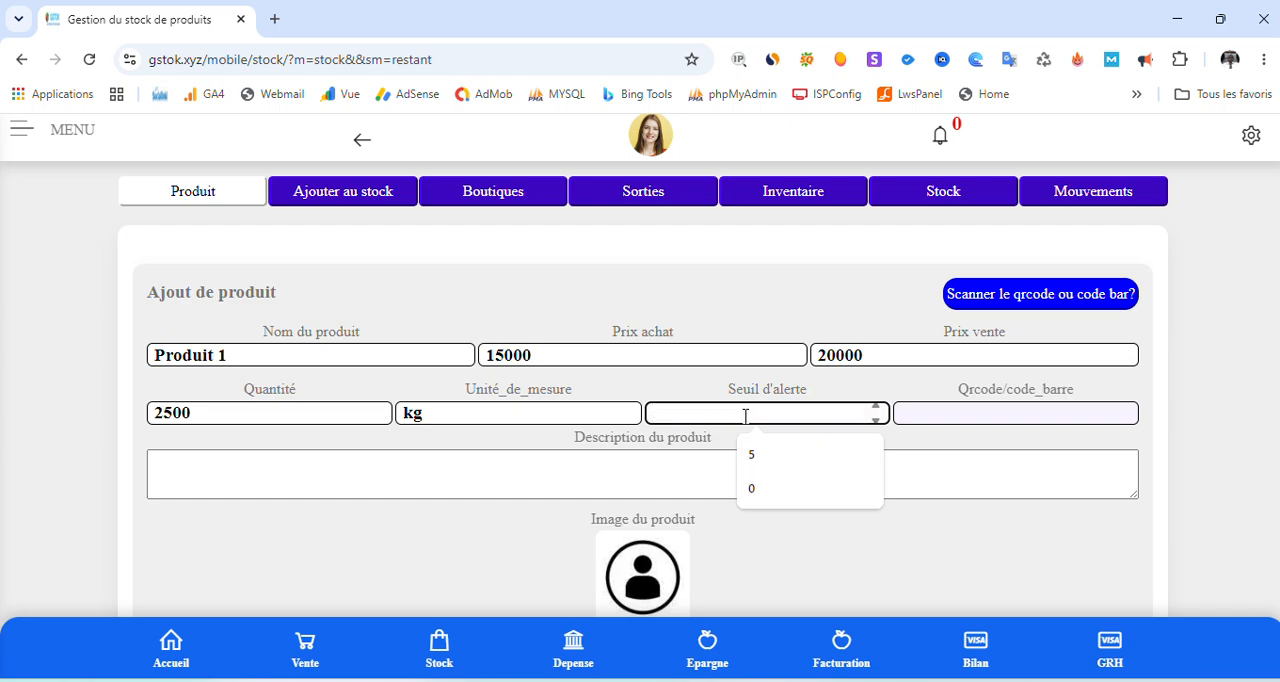
type("25")
left_click(991, 415)
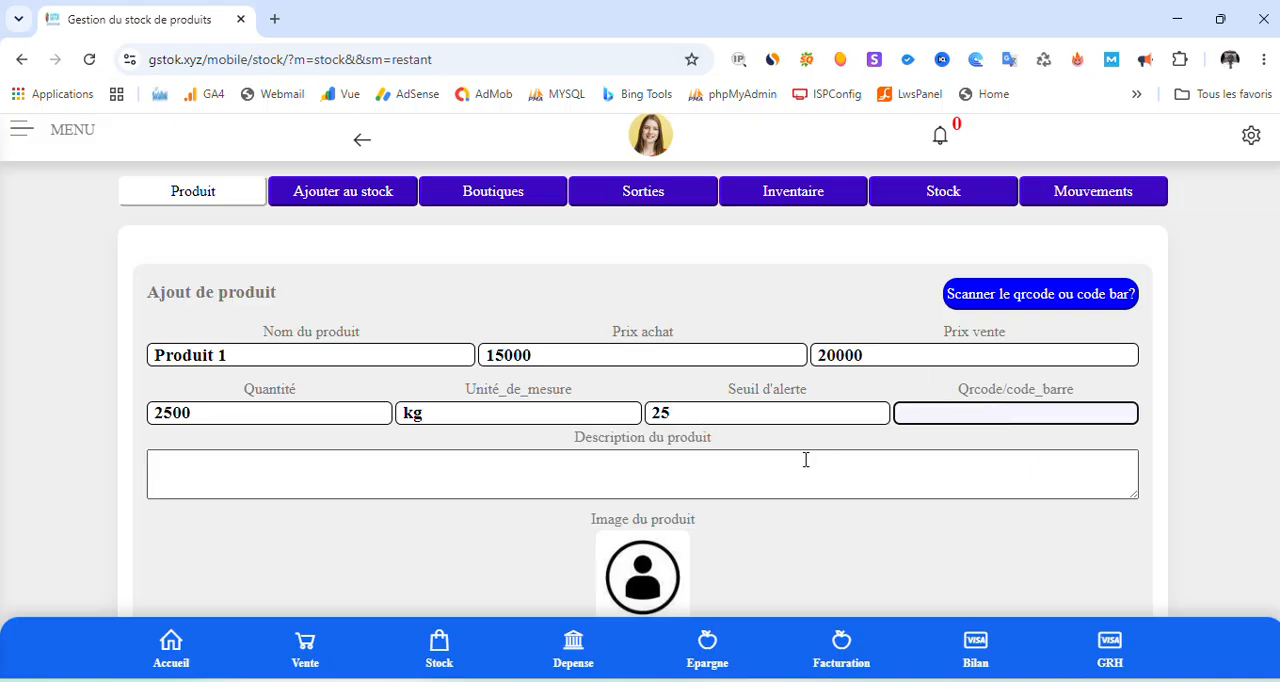
Step: Try to attach the téléchargement image from the Bureau folder as the product's picture
scroll(826, 467, "down", 2)
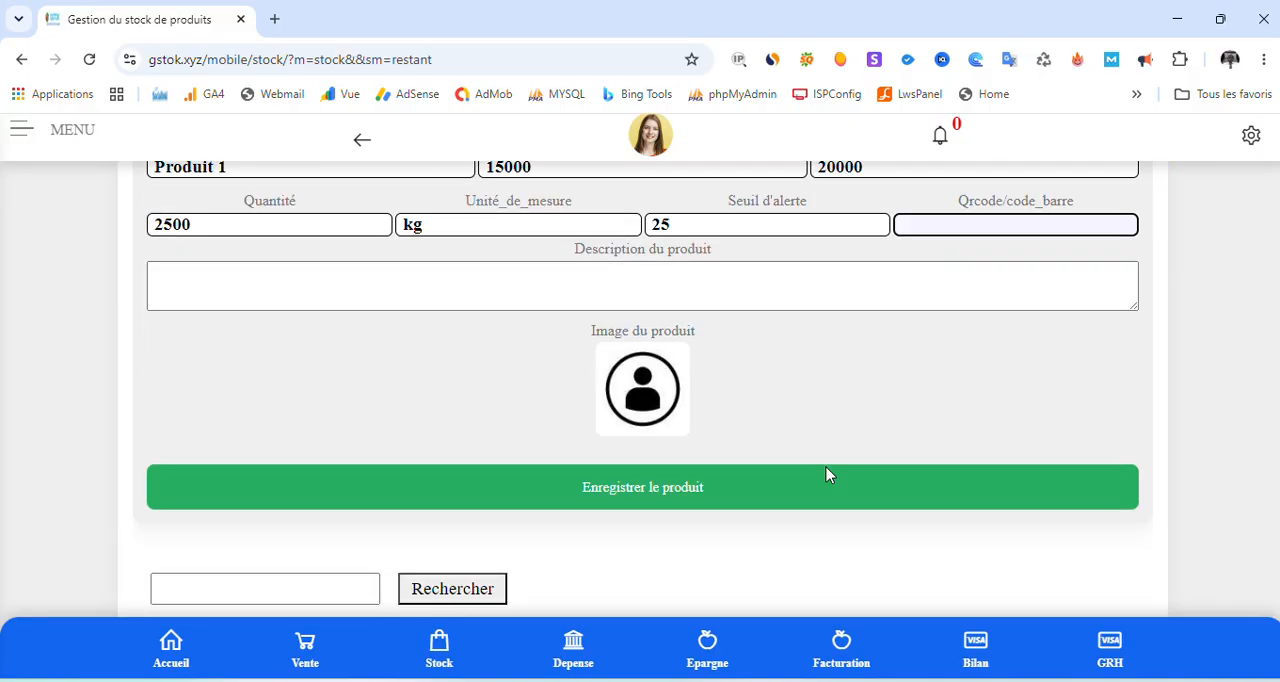
scroll(826, 470, "up", 2)
scroll(638, 566, "down", 1)
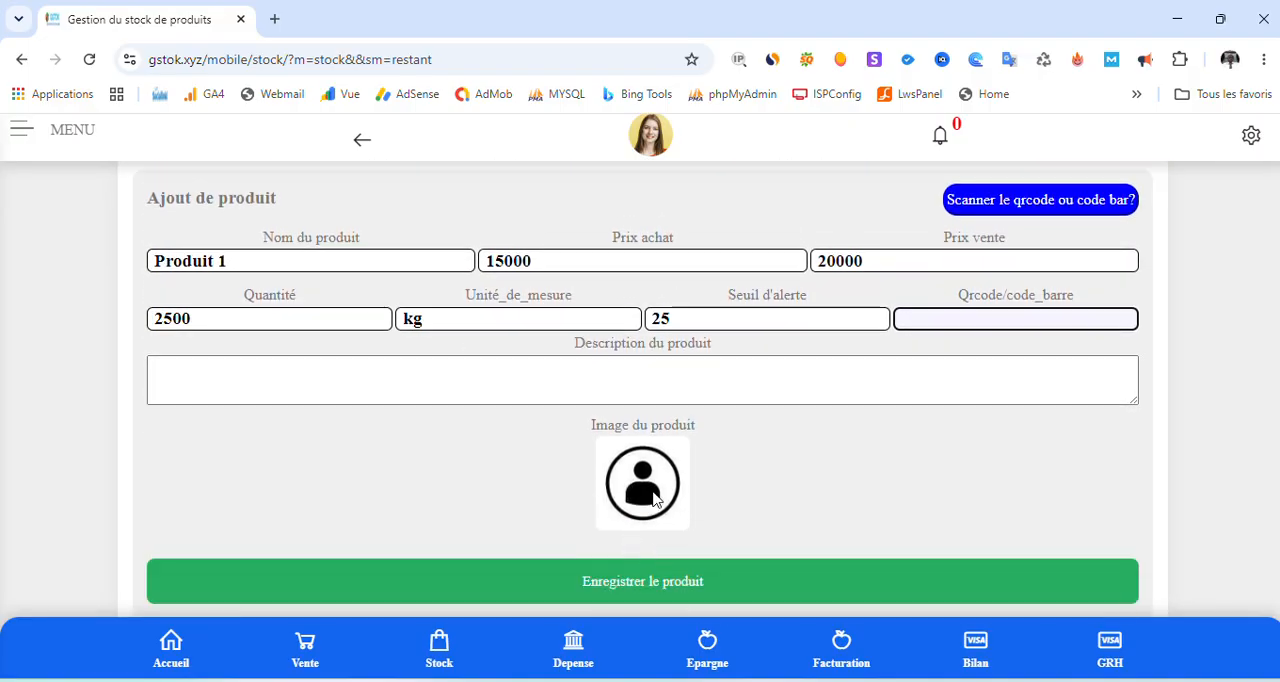
left_click(652, 483)
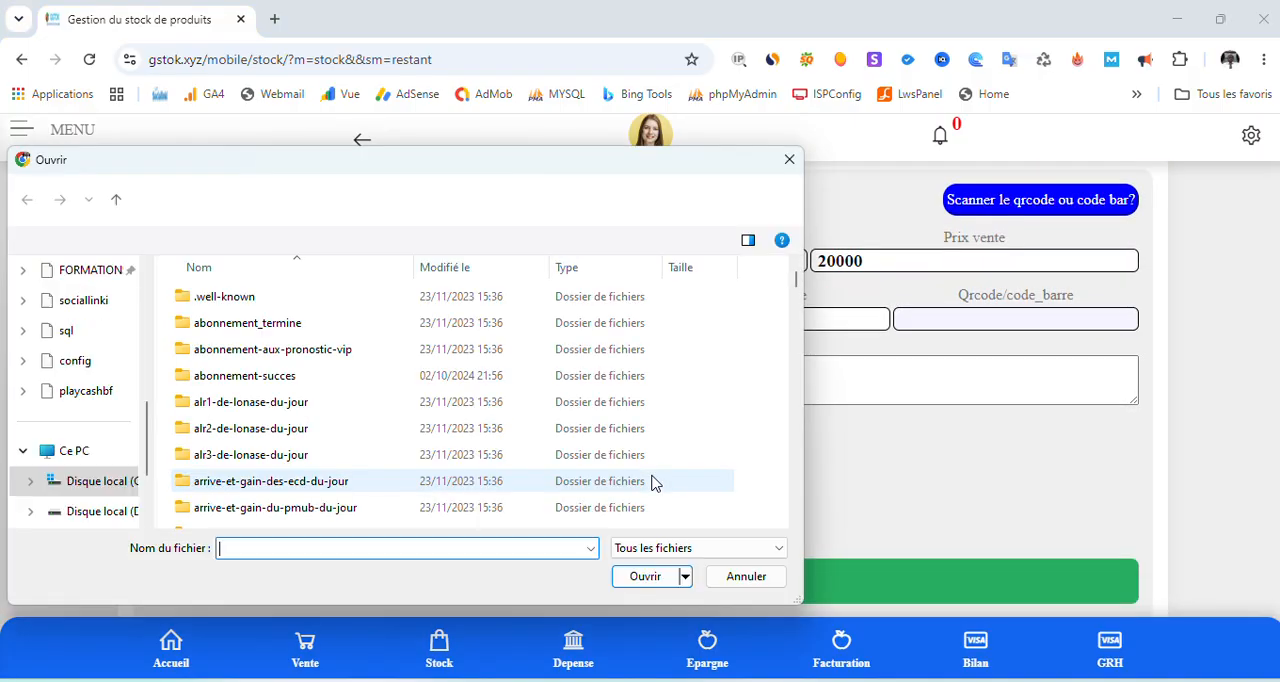
scroll(78, 463, "down", 2)
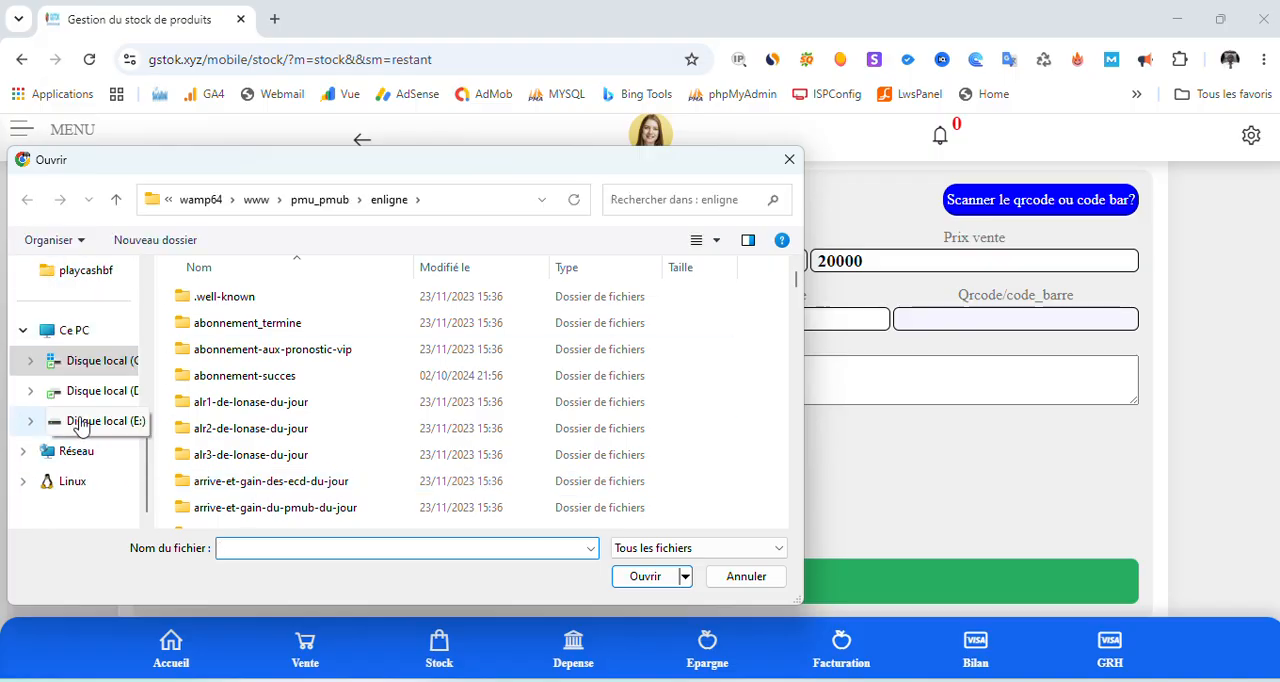
scroll(74, 340, "up", 5)
scroll(72, 313, "up", 2)
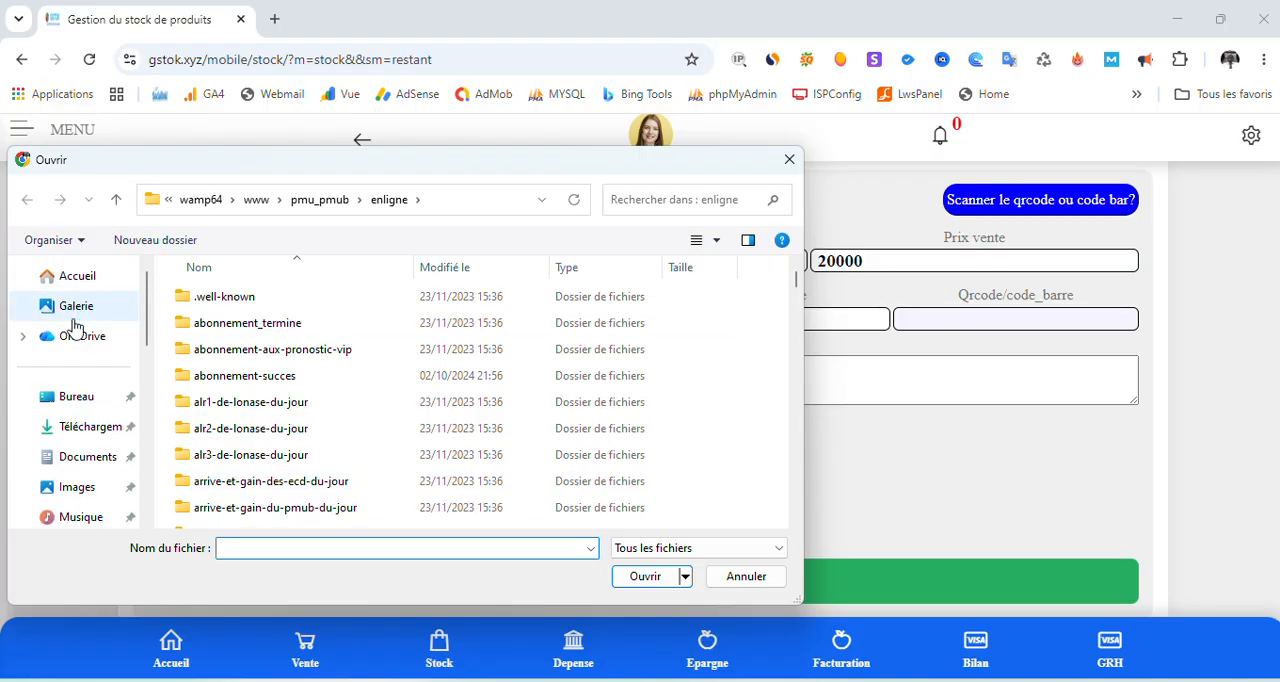
left_click(68, 399)
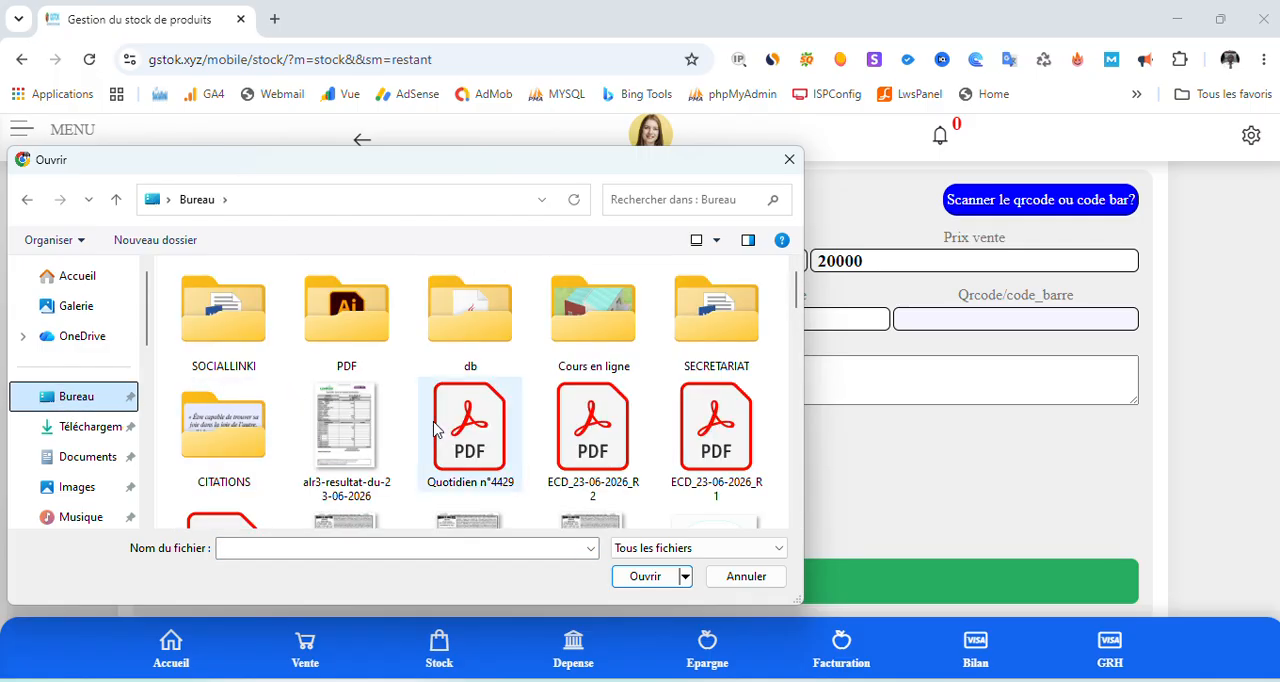
scroll(450, 430, "down", 5)
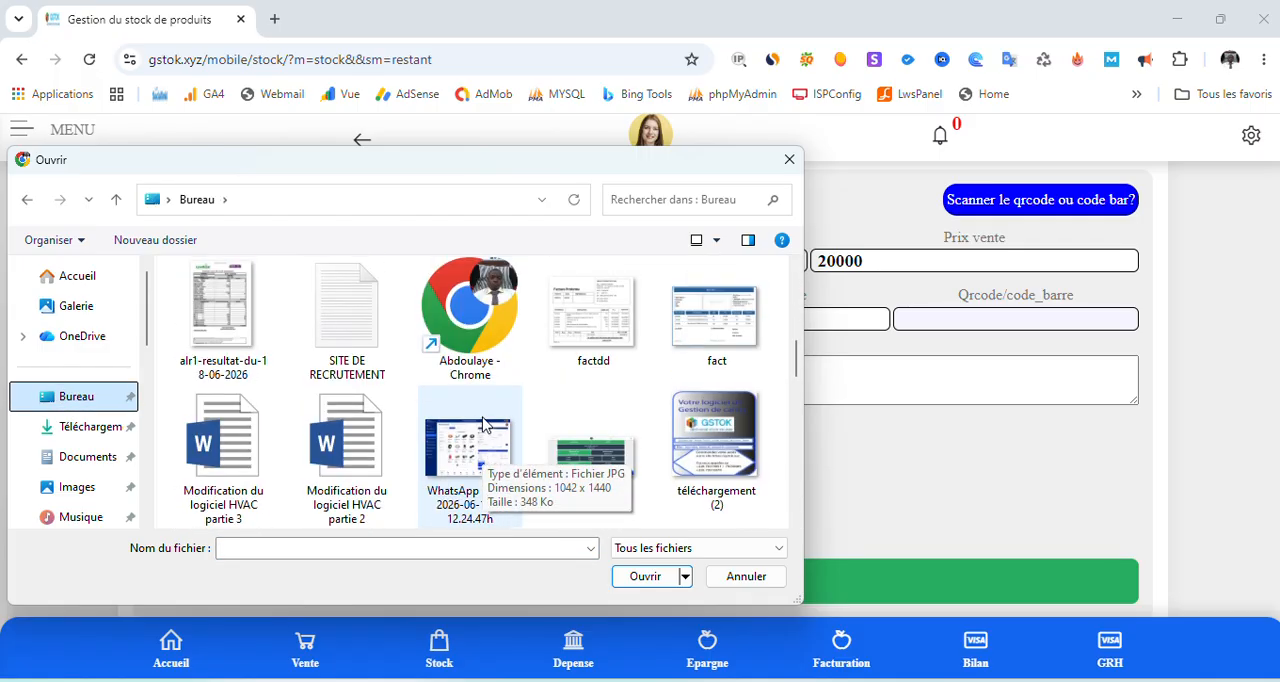
scroll(484, 440, "down", 1)
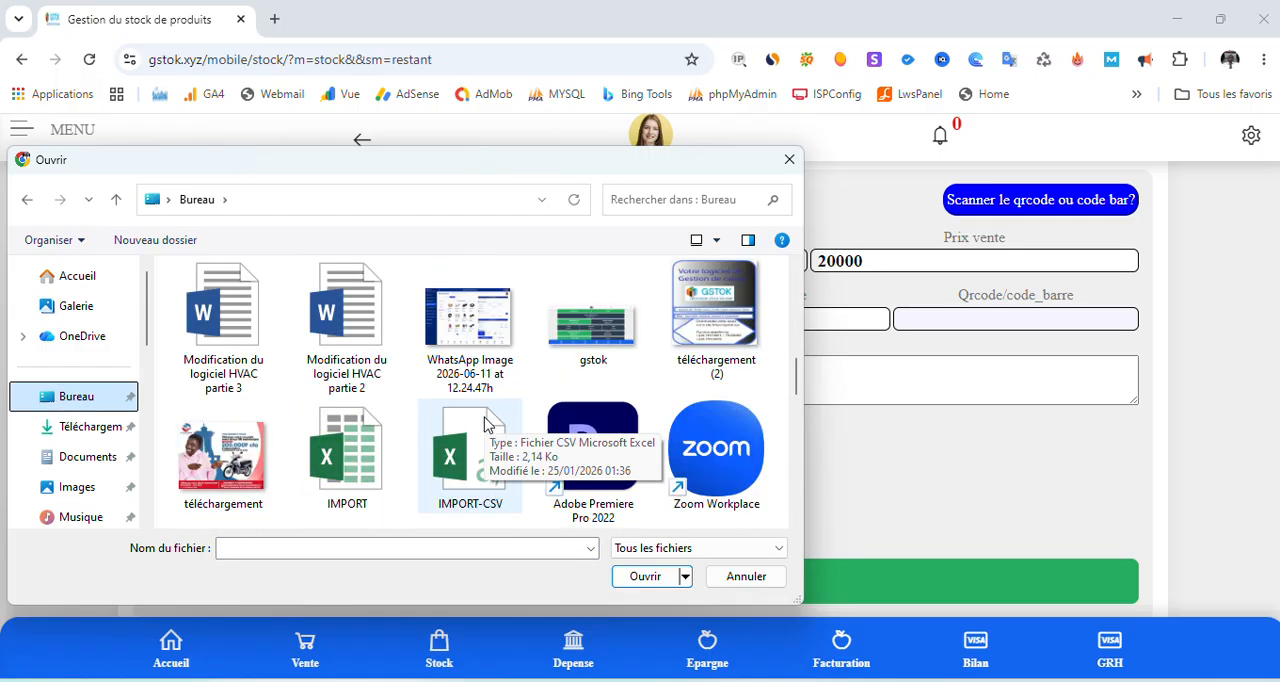
double_click(229, 472)
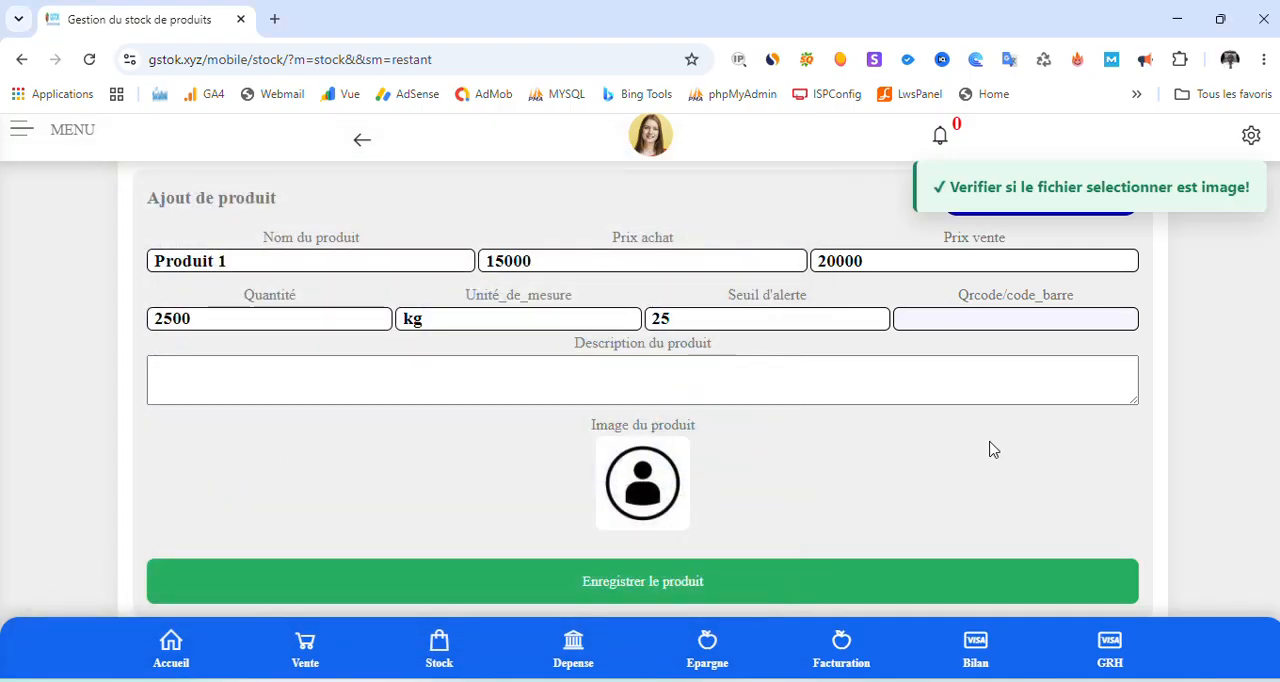
left_click(607, 487)
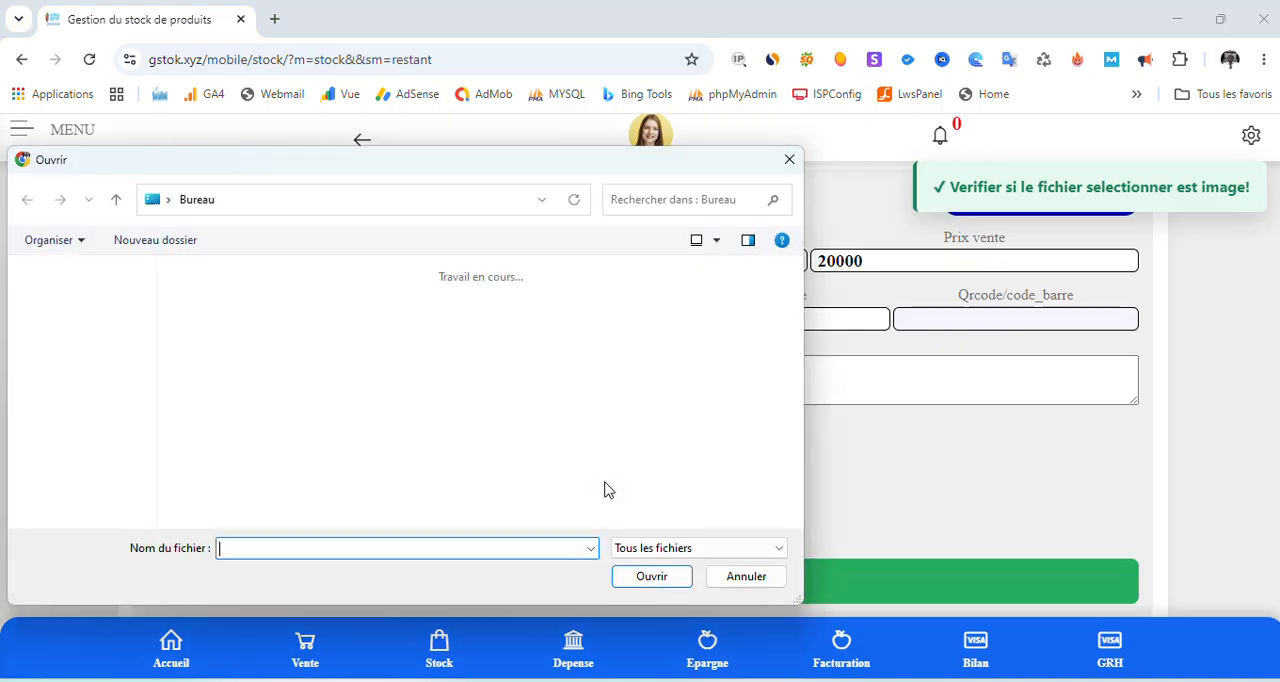
scroll(539, 477, "down", 3)
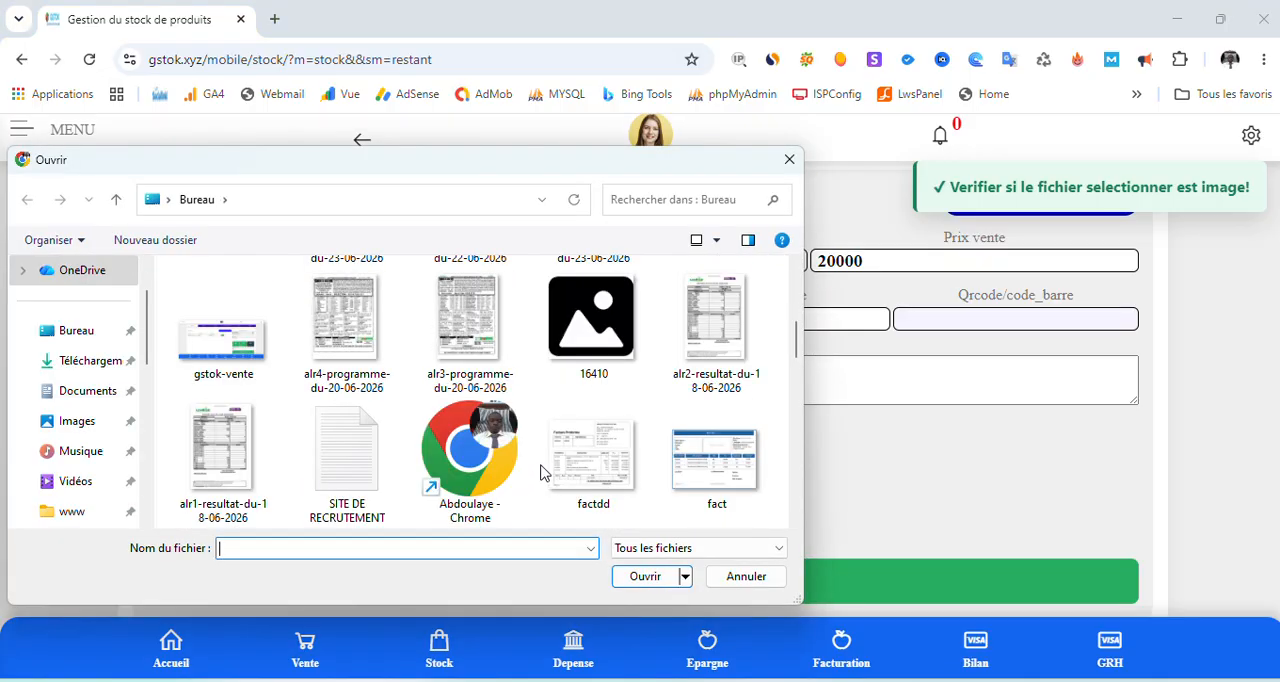
scroll(542, 470, "down", 6)
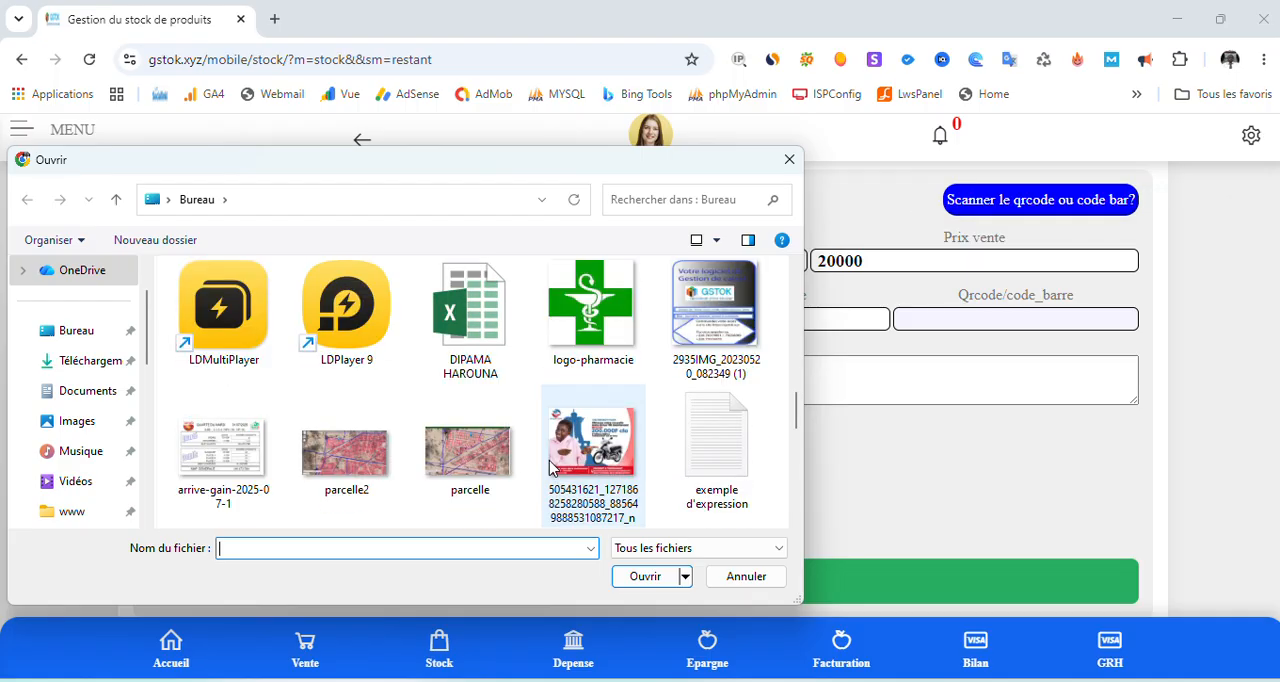
double_click(605, 445)
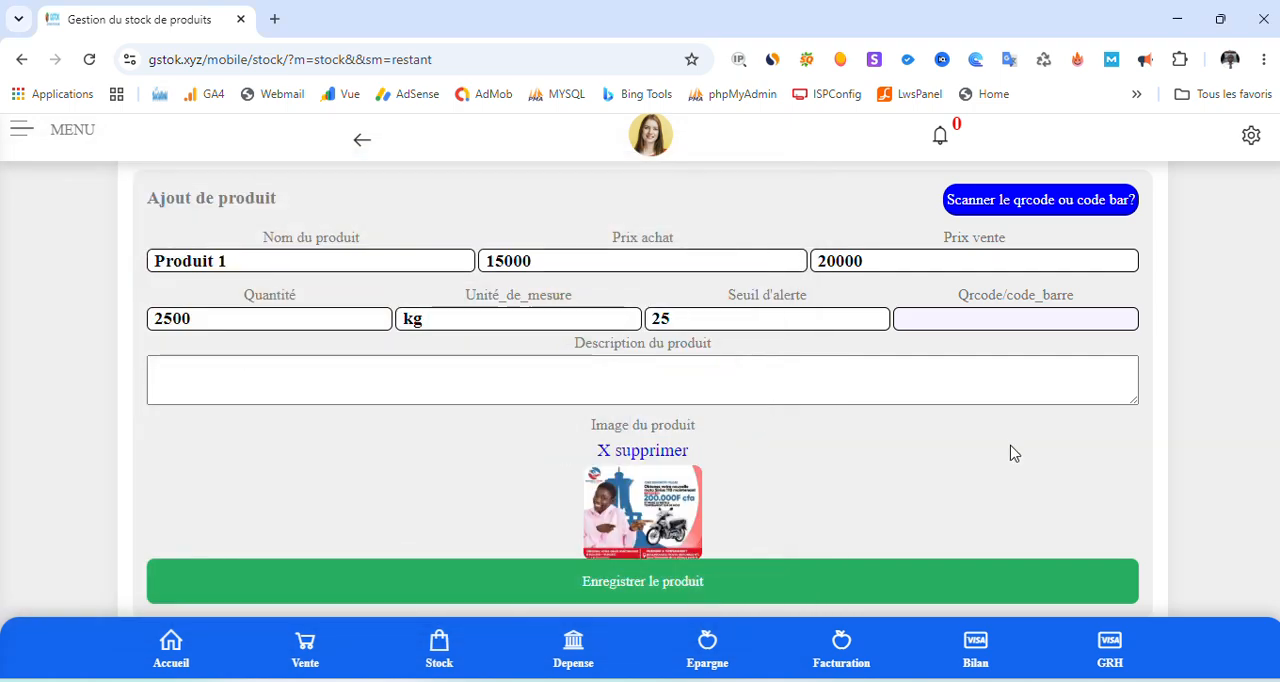
Step: Save the new product and check its entry in the product list
scroll(1012, 453, "down", 2)
scroll(1016, 454, "up", 2)
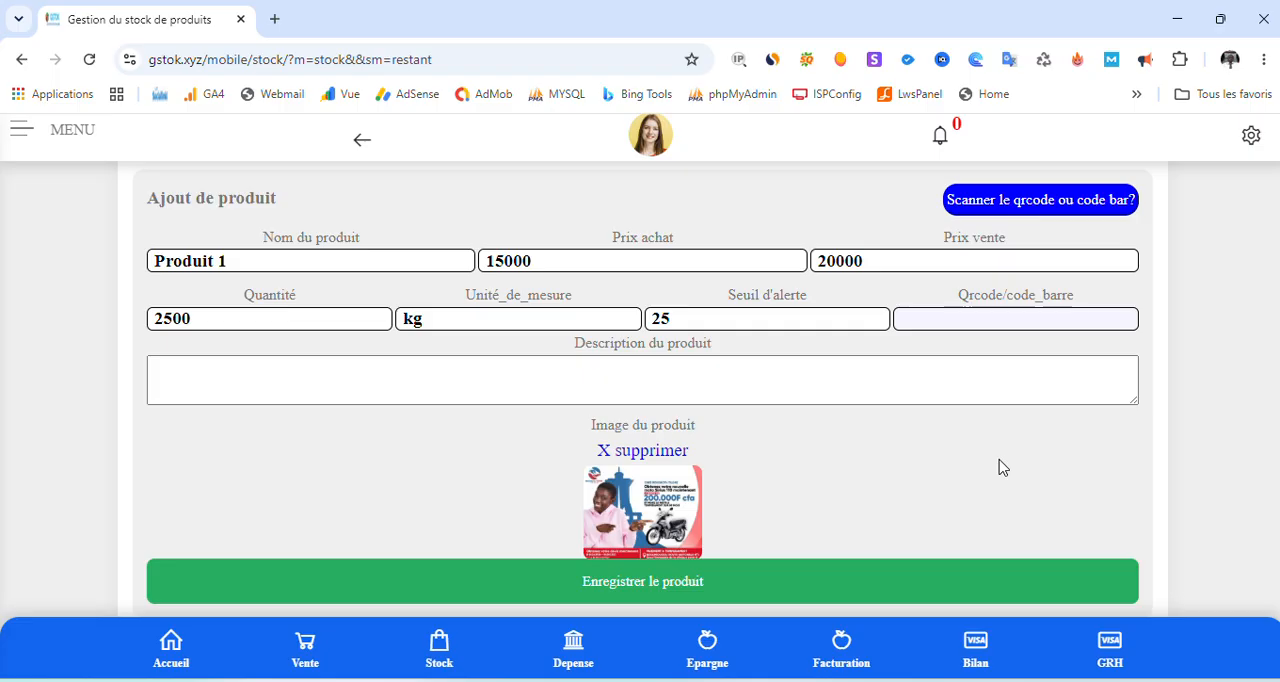
scroll(1000, 468, "down", 1)
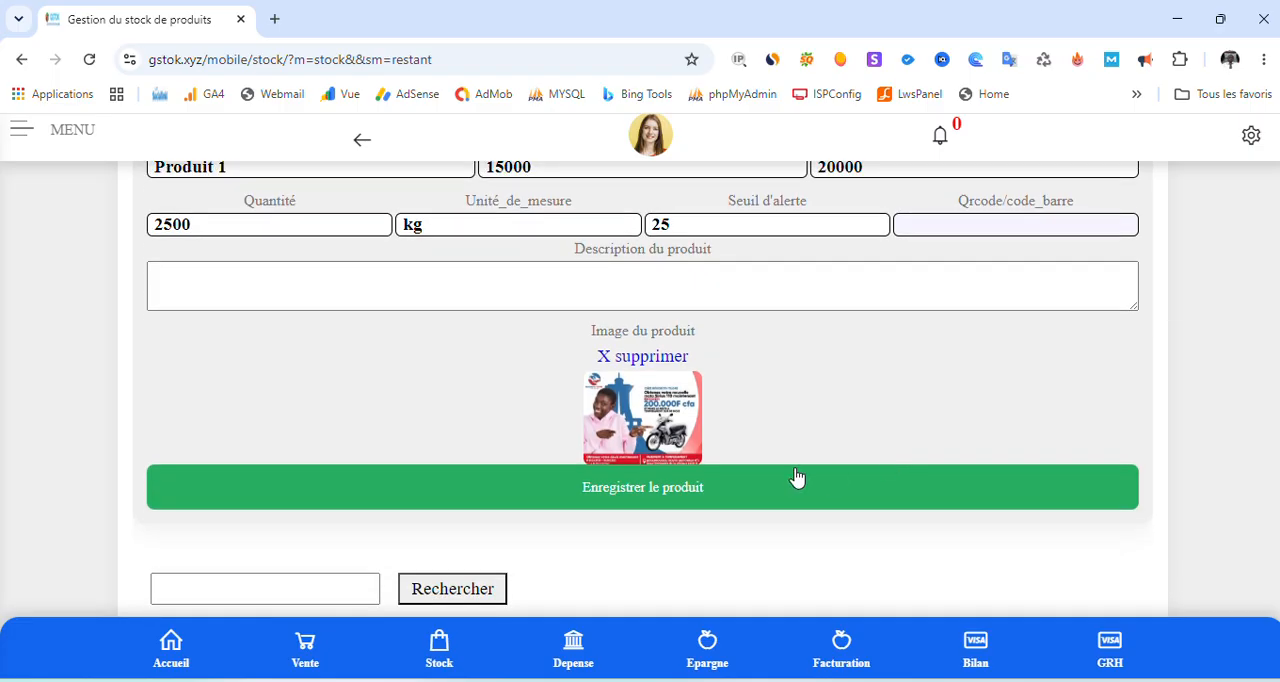
left_click(673, 497)
scroll(675, 493, "down", 3)
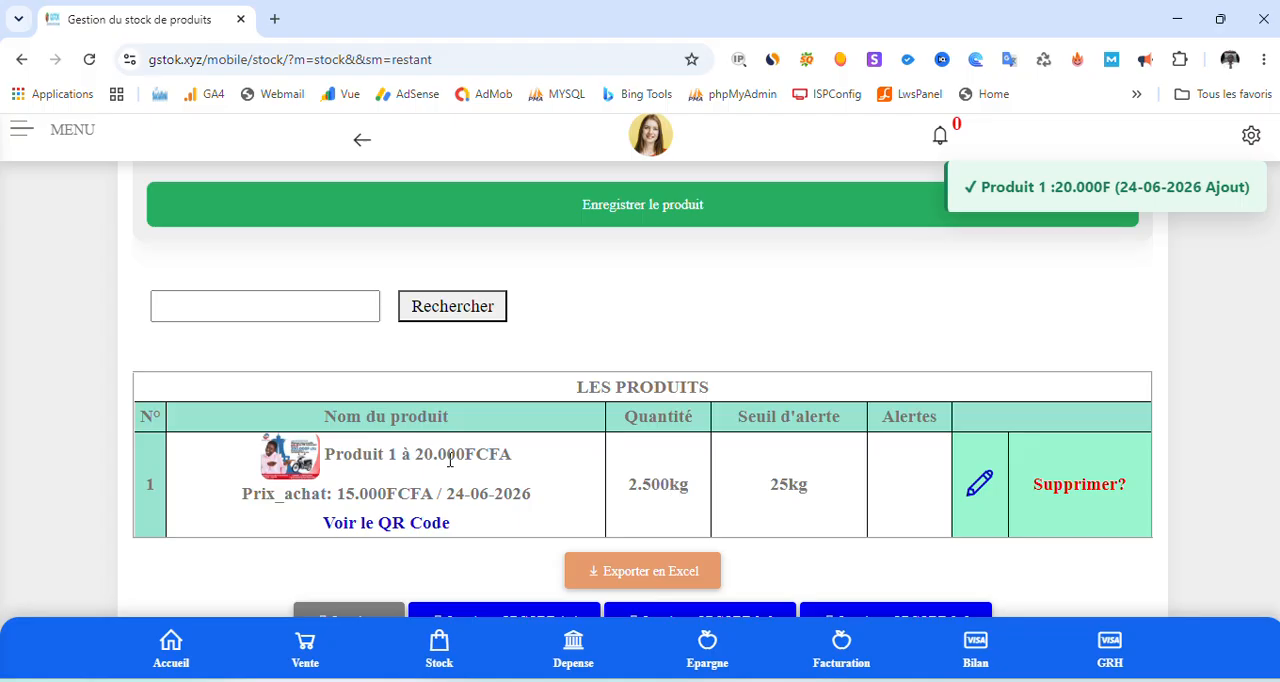
scroll(450, 460, "up", 5)
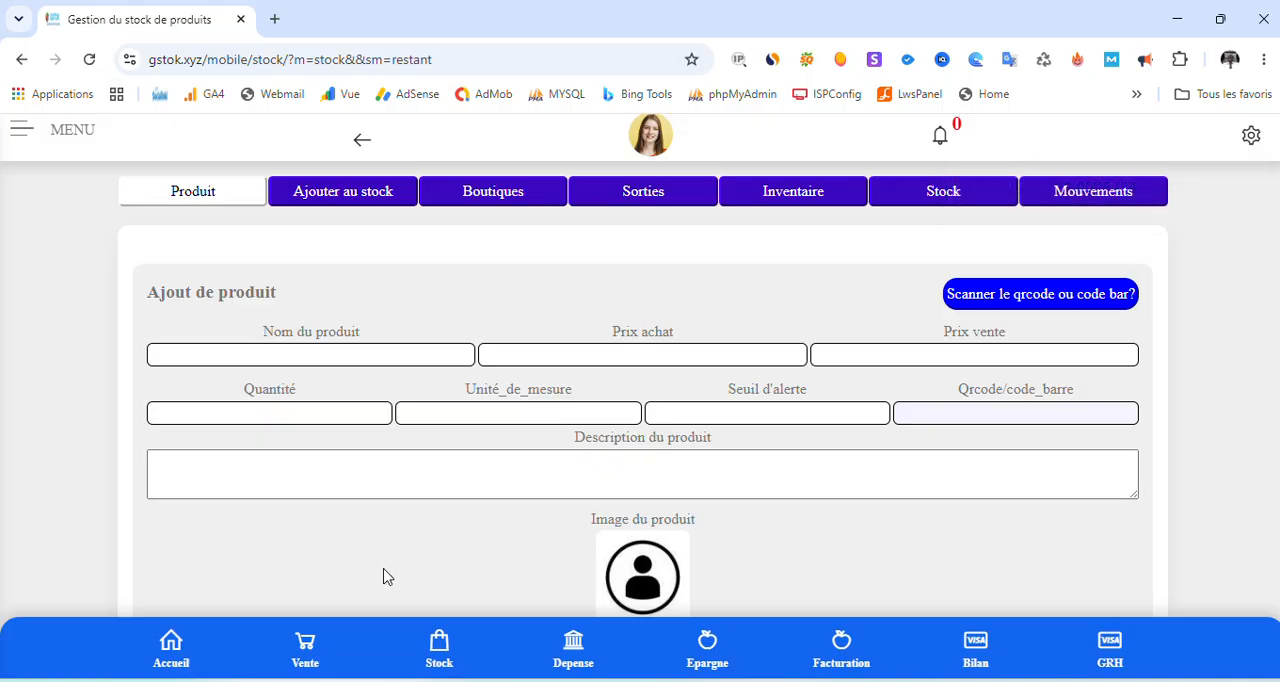
Step: Open the sales section and add 2 units of Produit 1 at 20000 each to the cart
left_click(310, 660)
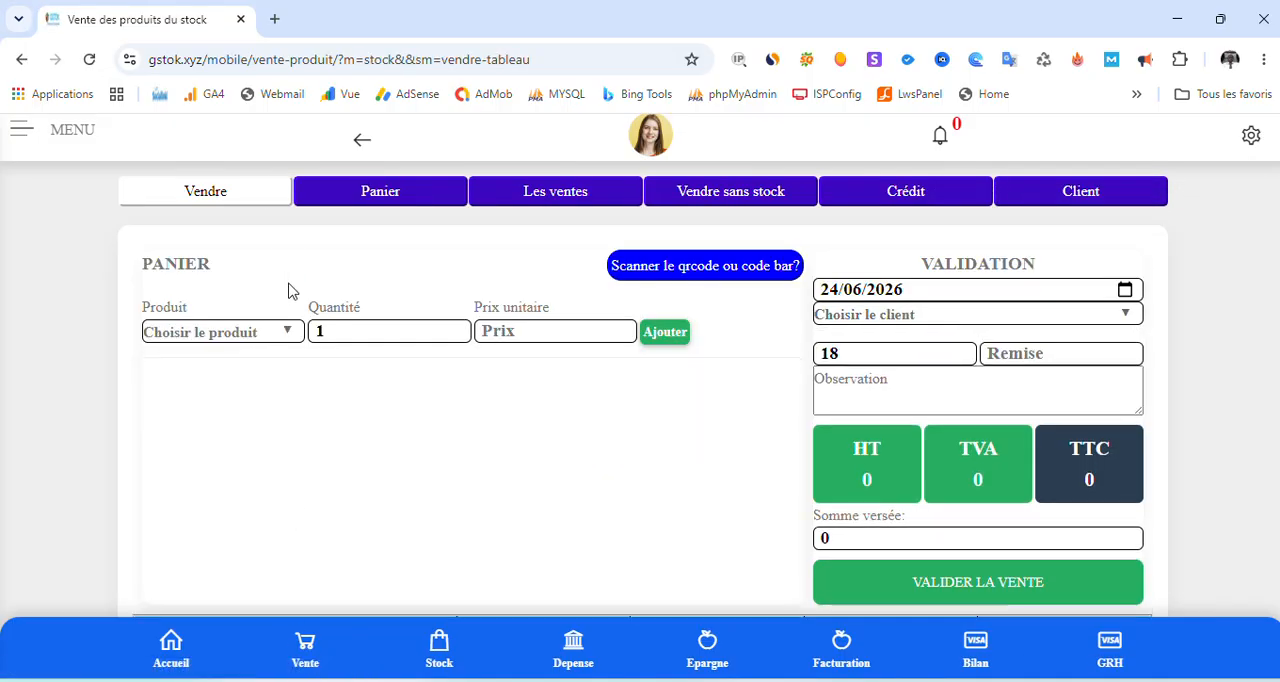
left_click(260, 340)
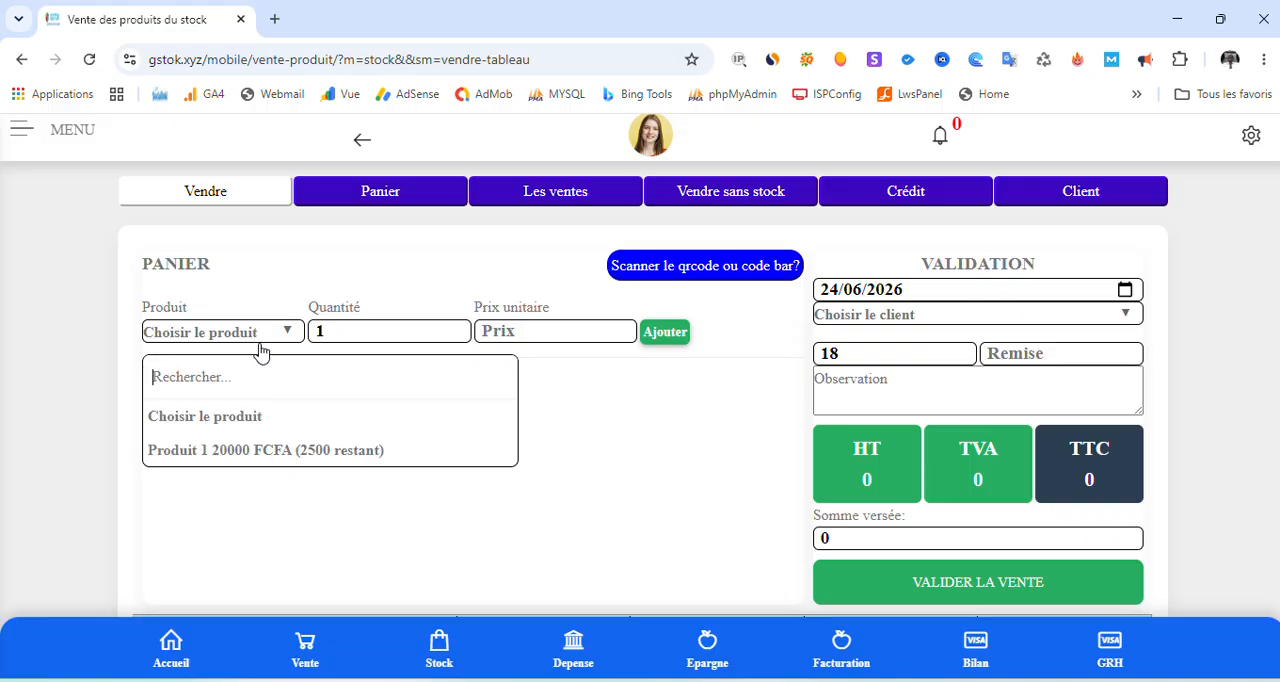
left_click(263, 458)
left_click(457, 325)
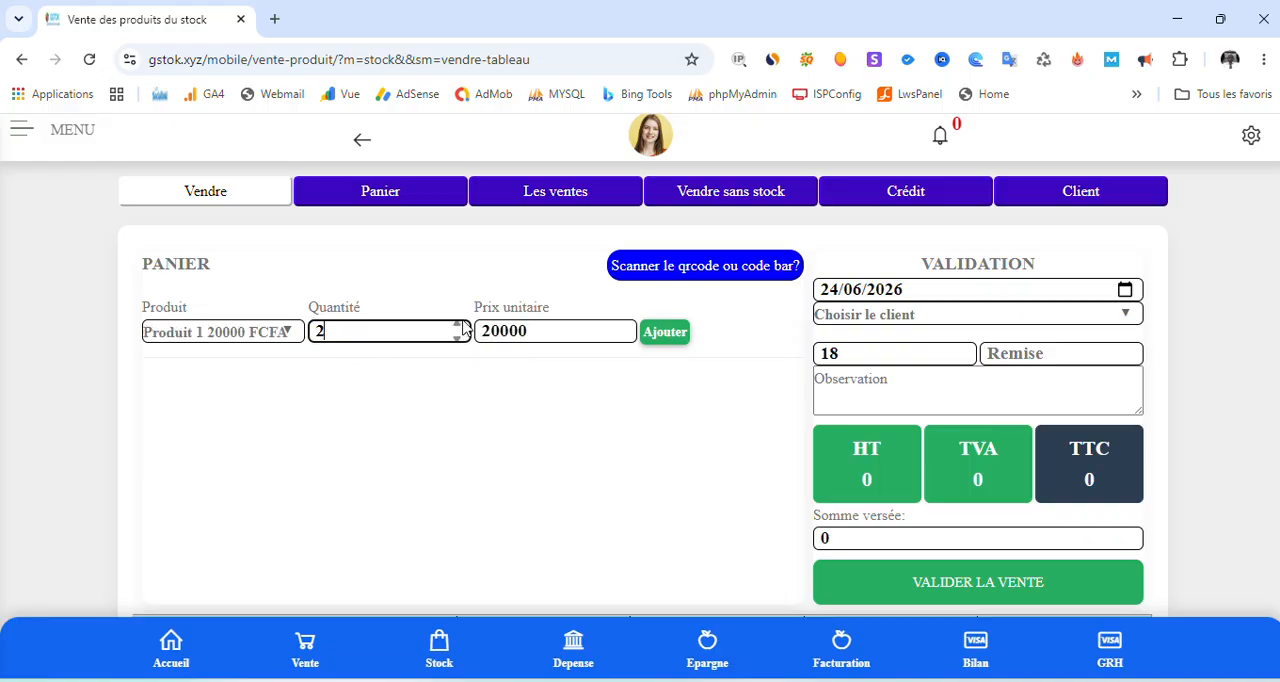
left_click(666, 336)
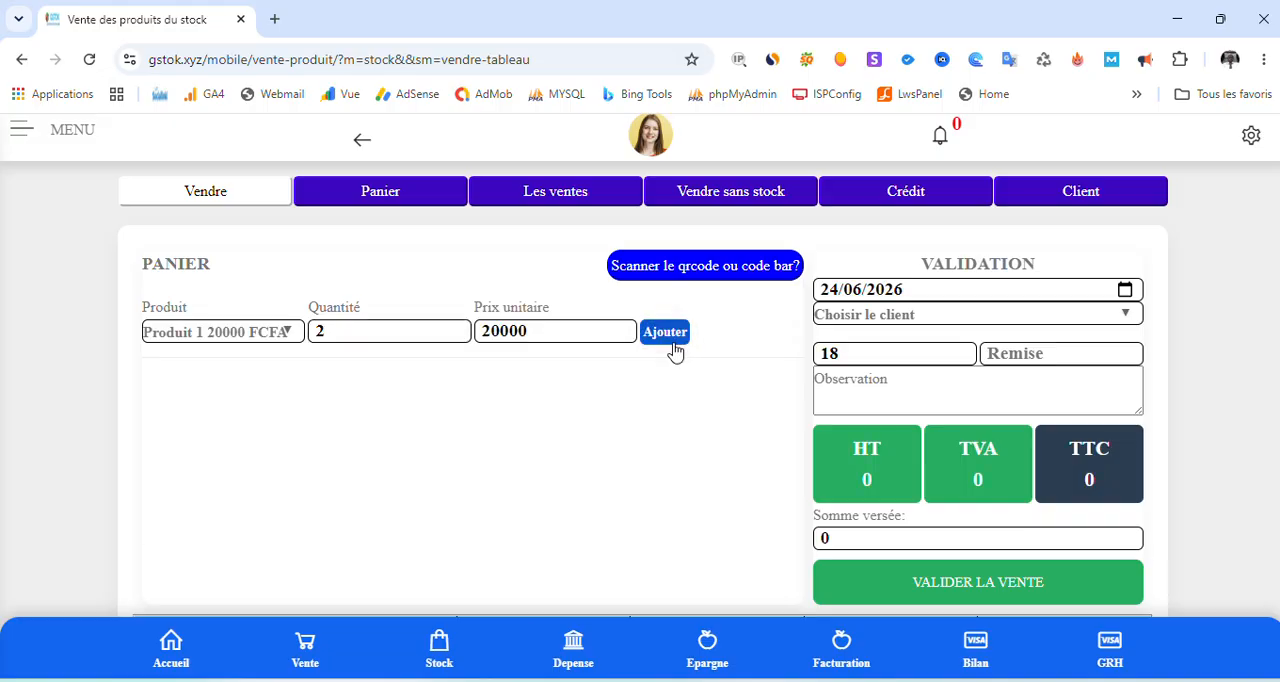
Step: Add 1 more unit of Produit 1 at 20000 to the cart
left_click(214, 334)
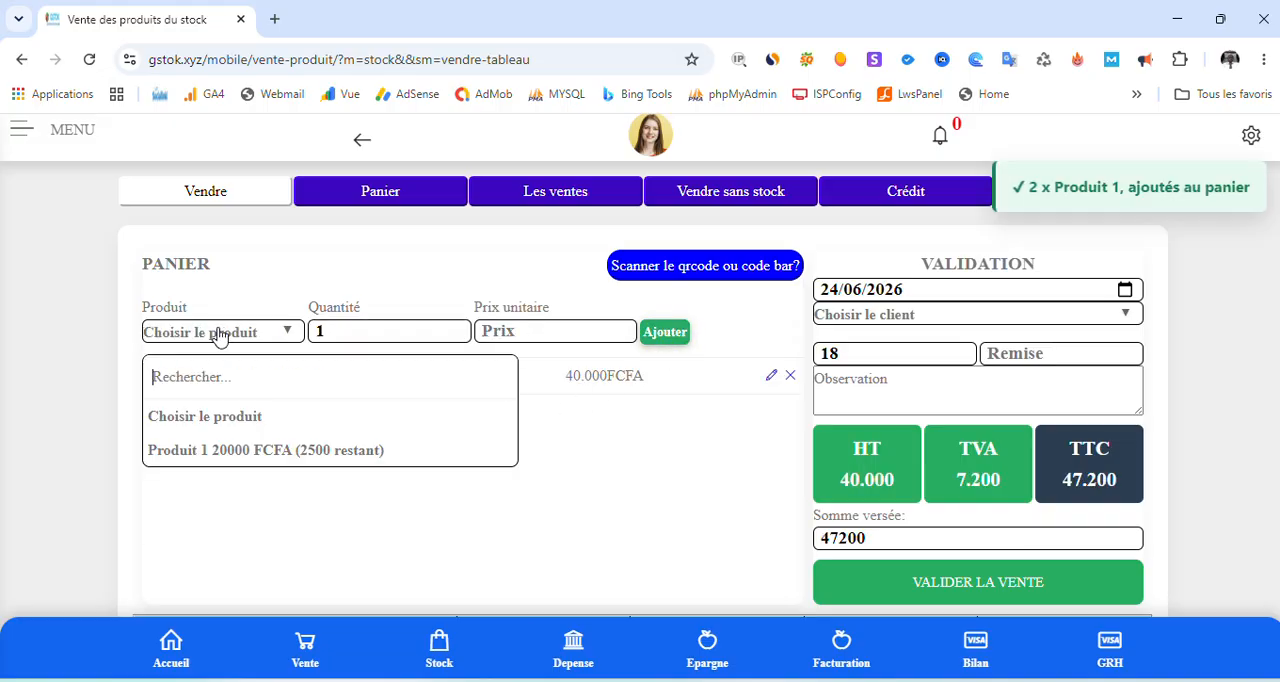
left_click(231, 455)
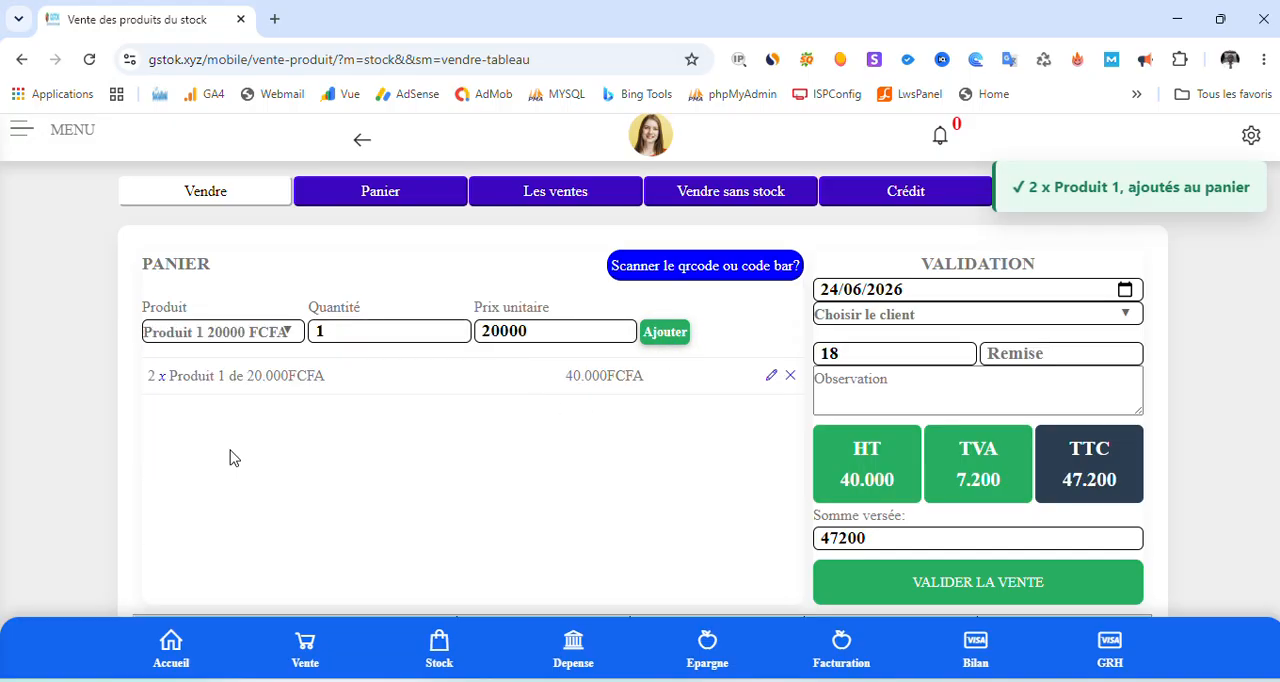
left_click(668, 332)
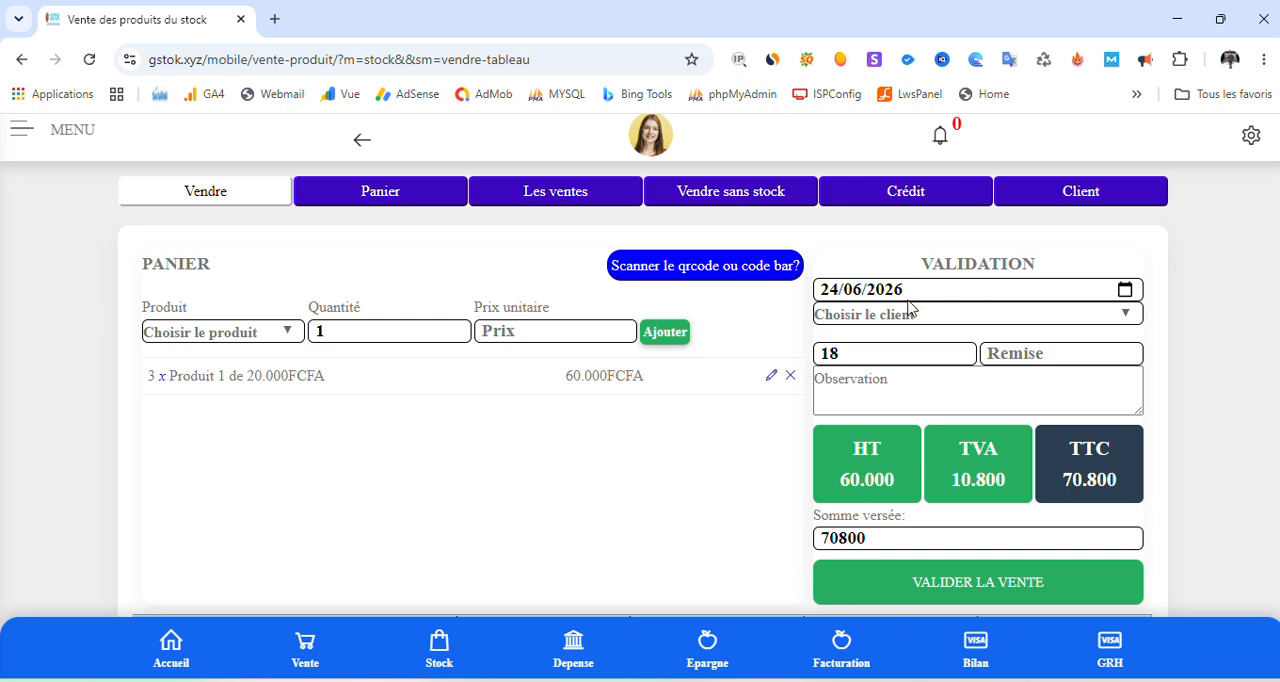
Step: Add a new client named Client x to the sale and go through the VAT, discount and observation fields
left_click(858, 316)
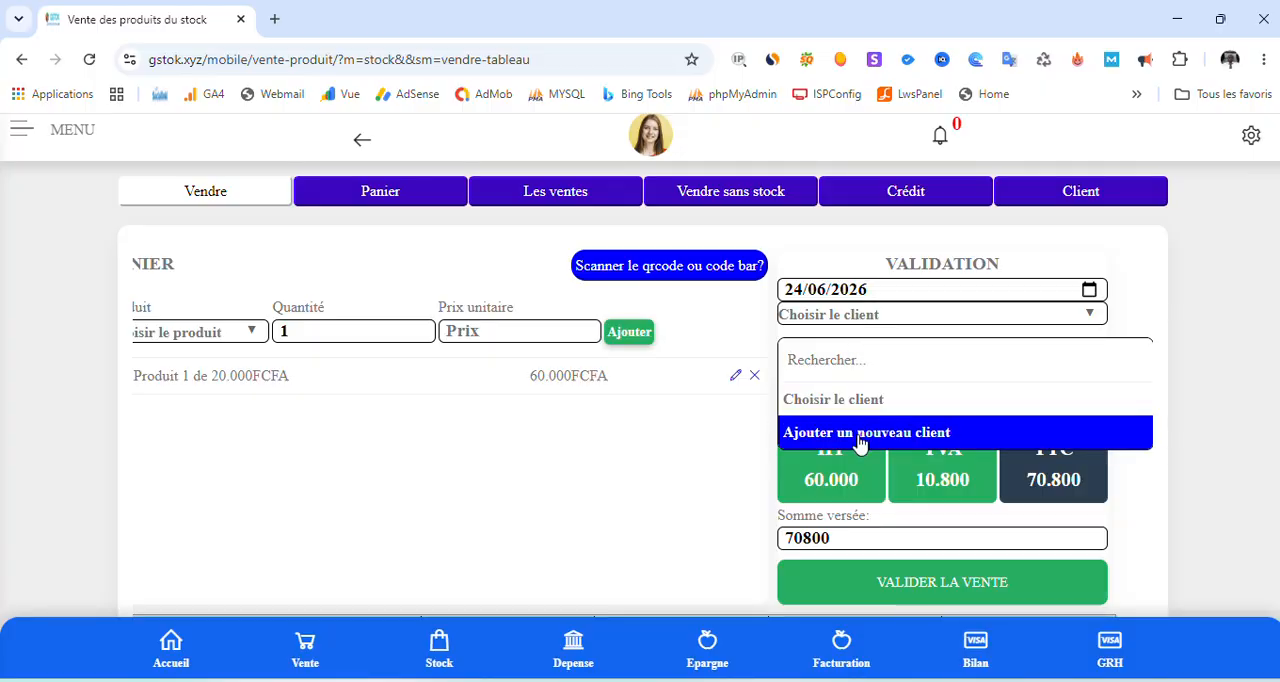
left_click(876, 320)
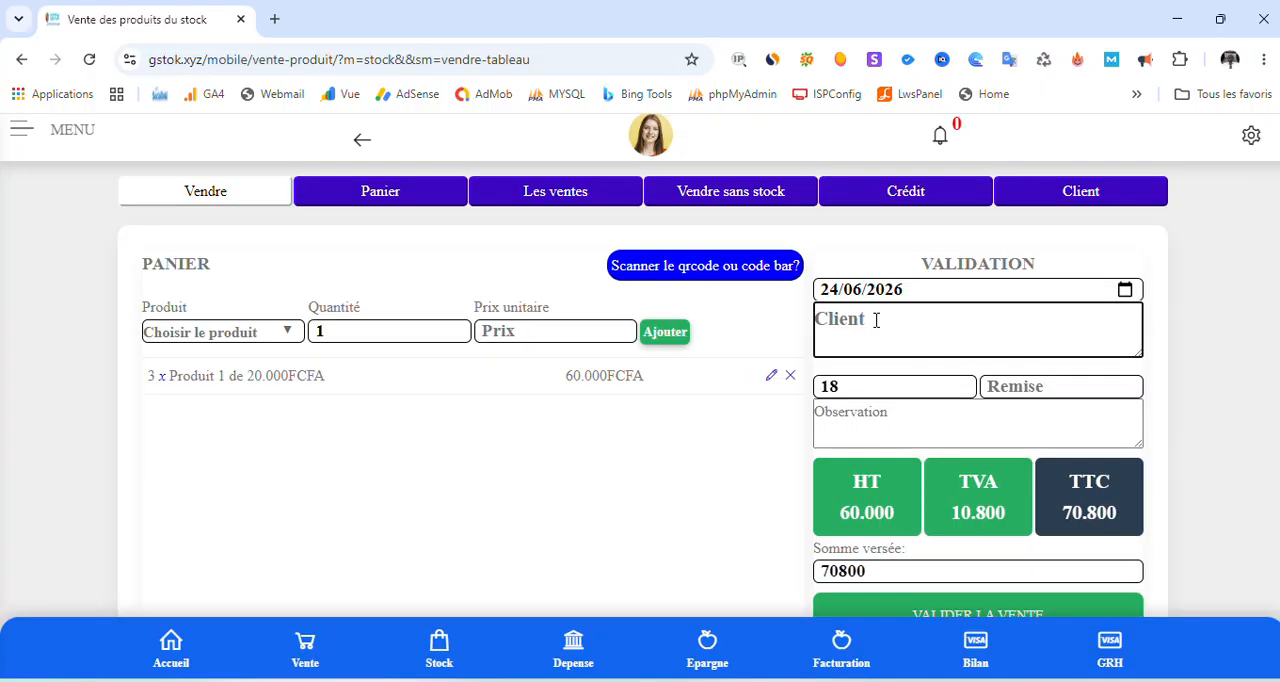
type("Client x")
left_click(1074, 386)
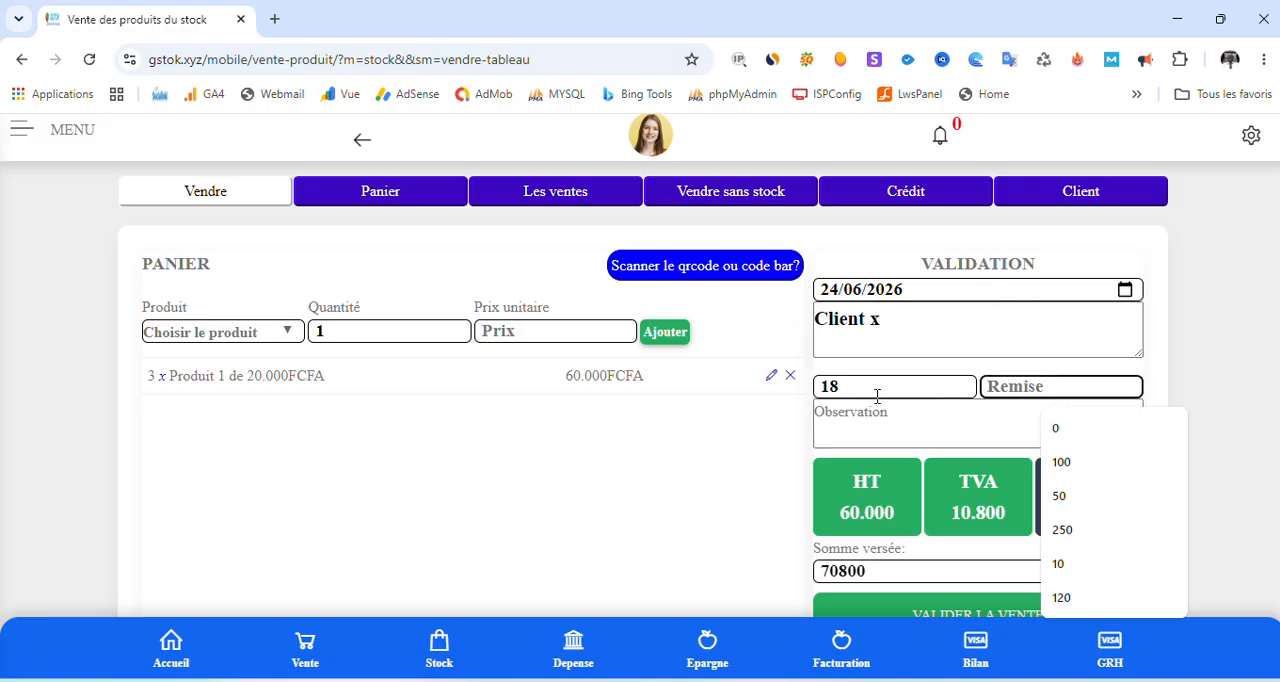
left_click(877, 396)
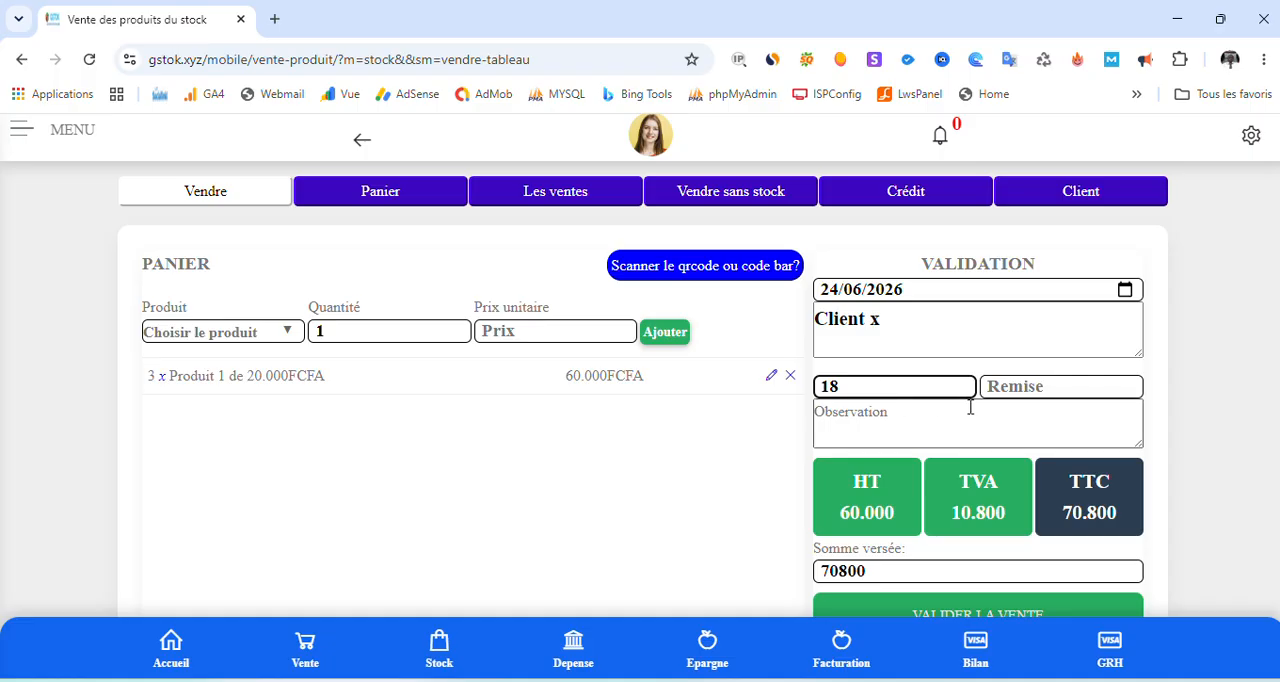
left_click(1077, 392)
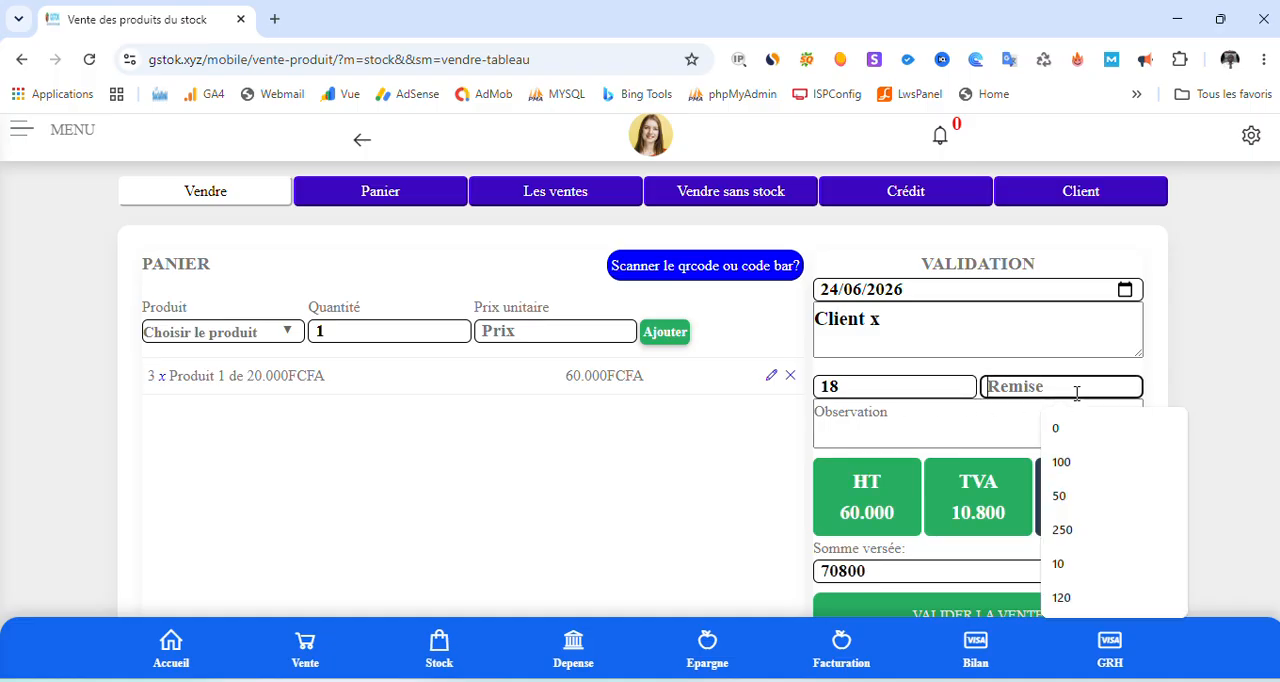
left_click(940, 410)
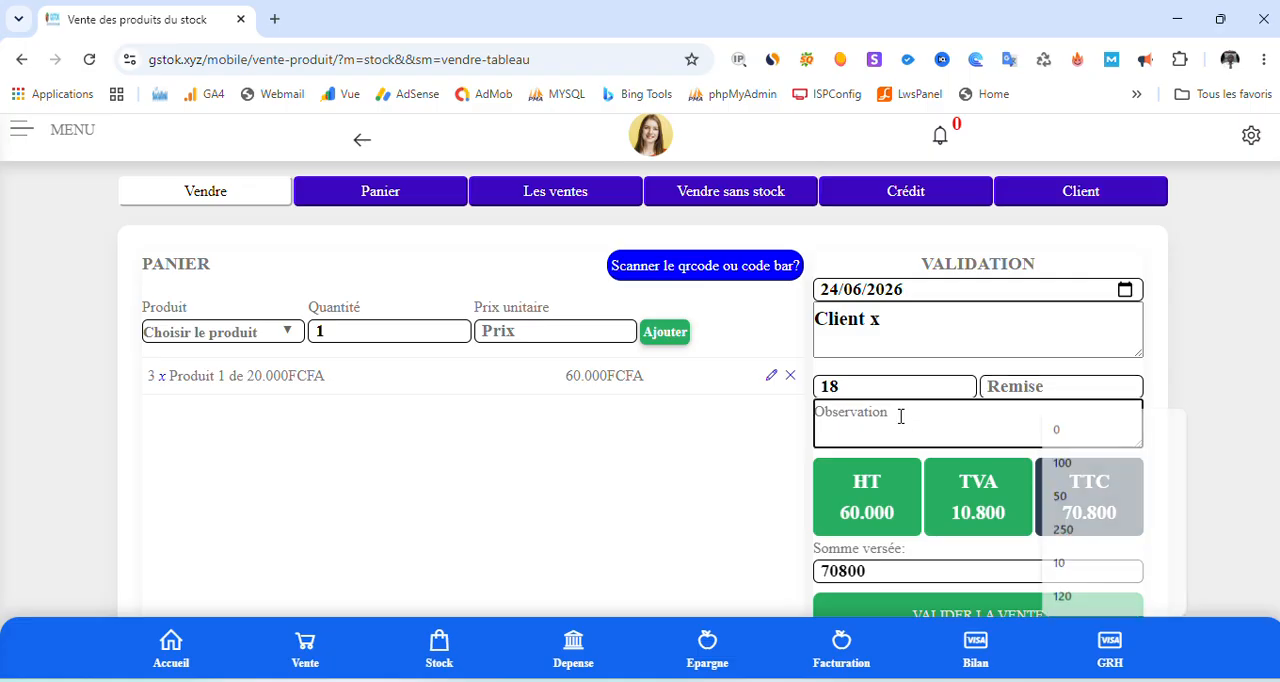
Step: Set the amount paid to 70000 and validate the sale
scroll(901, 416, "down", 1)
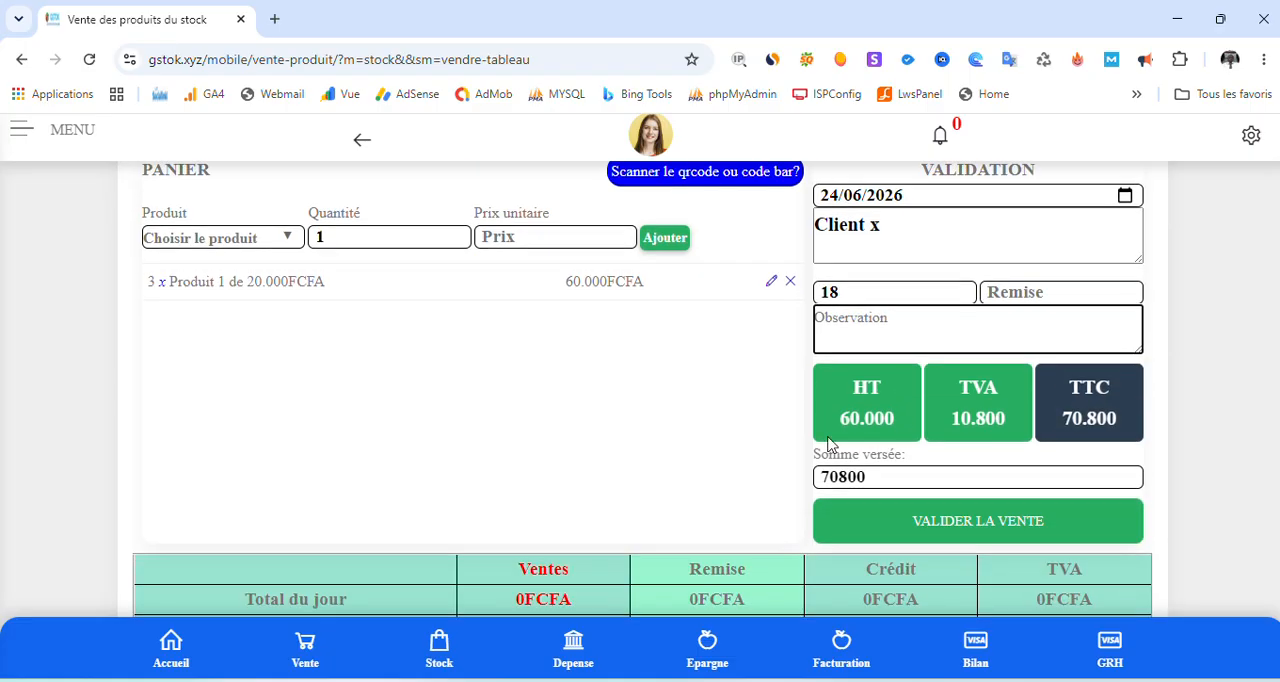
left_click(899, 484)
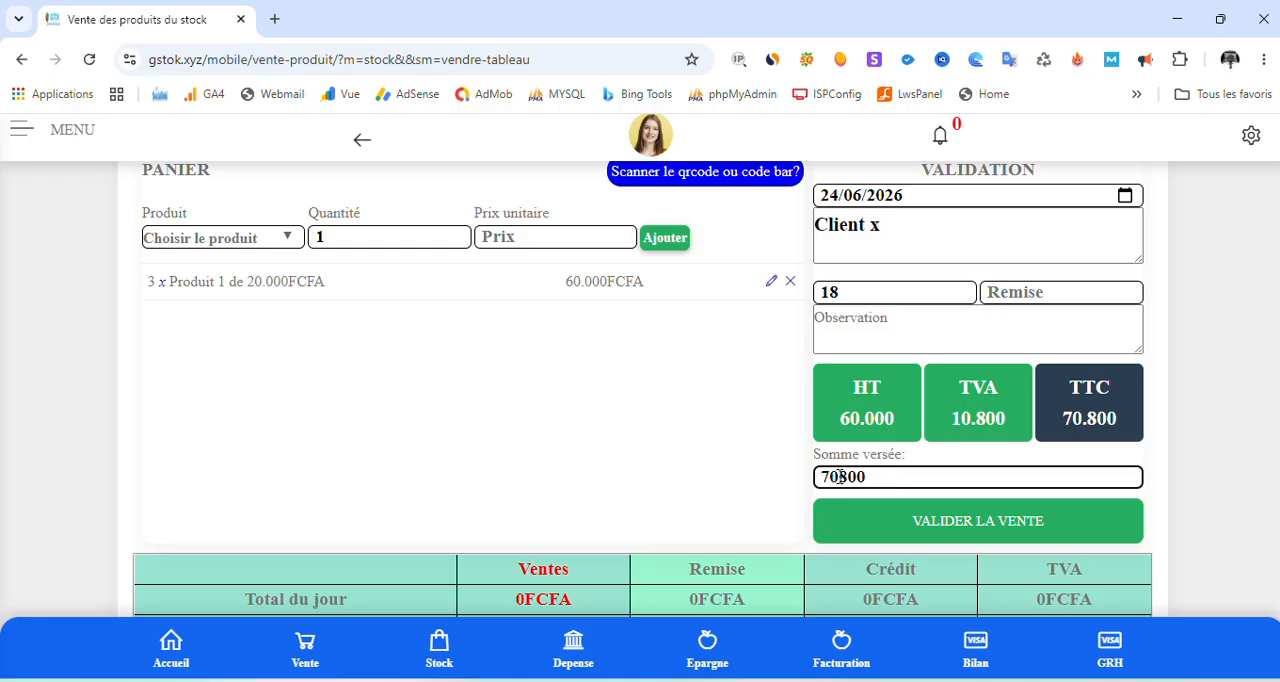
left_click_drag(840, 477, 850, 477)
type("0")
left_click(987, 535)
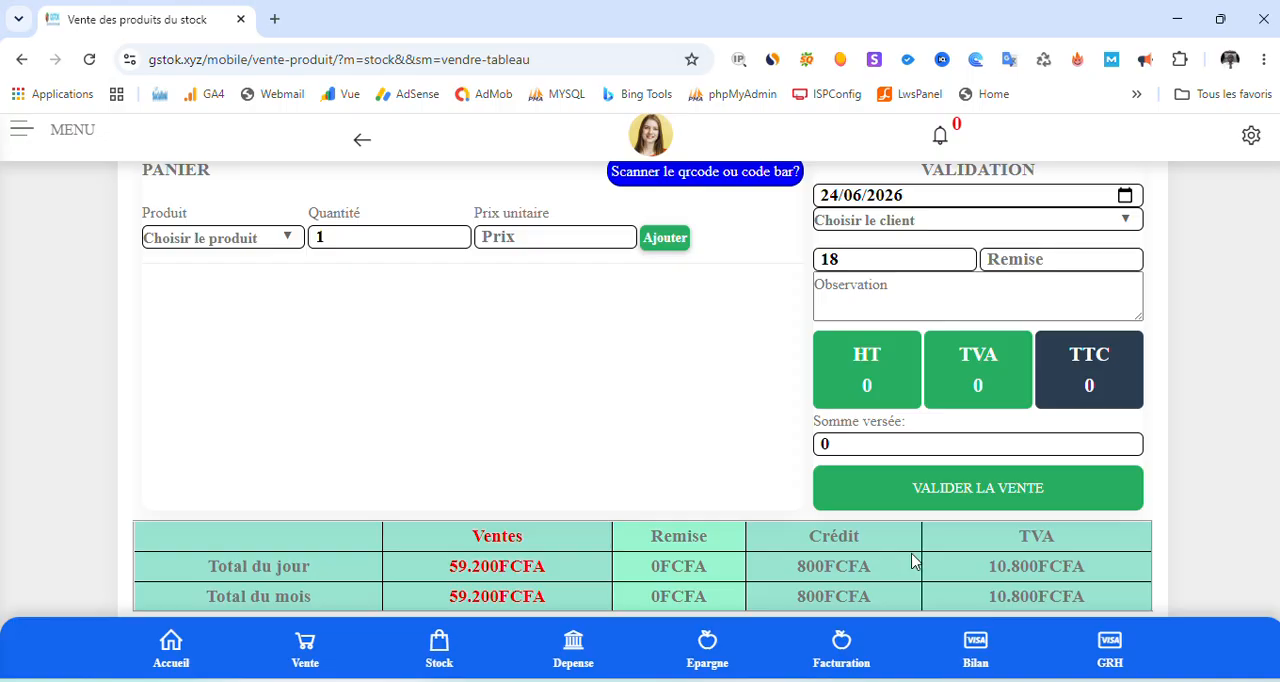
Step: Check the daily and monthly totals for sales, discount, credit and VAT below the sale form
scroll(911, 561, "down", 1)
scroll(911, 561, "up", 1)
left_click_drag(797, 566, 825, 566)
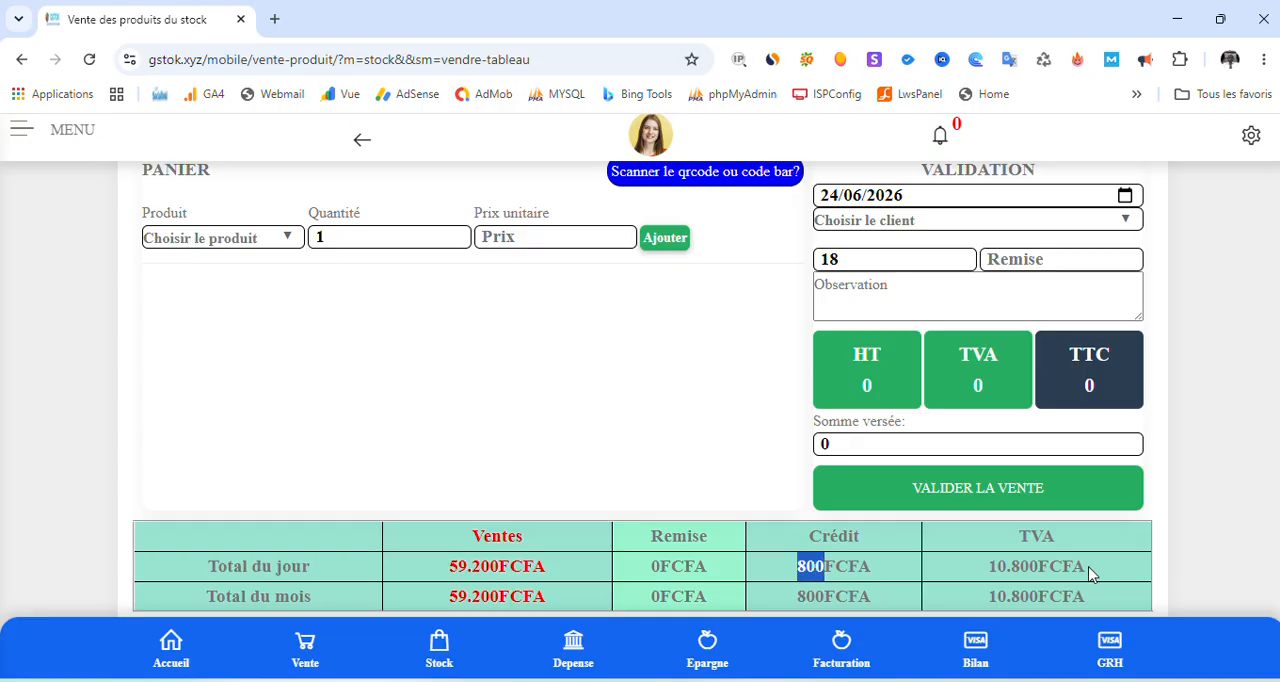
scroll(1090, 573, "up", 1)
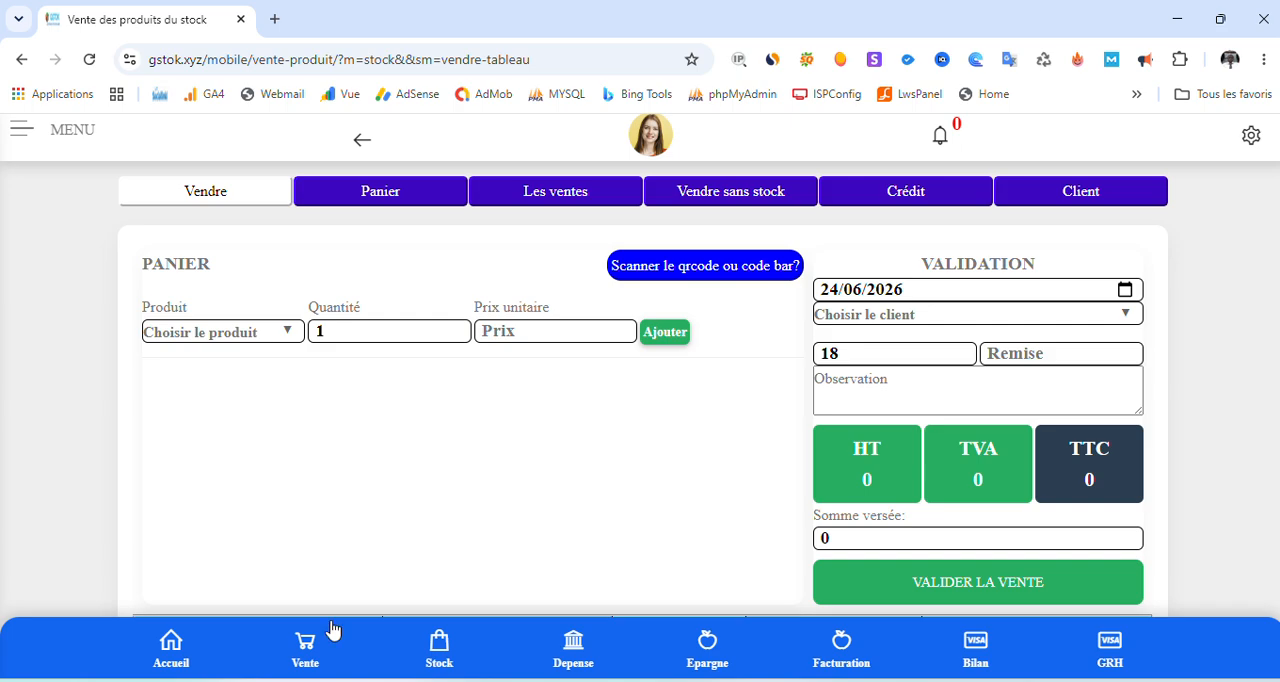
Step: Check the month's dashboard figures and the purchase value of the remaining Produit 1 stock in the main account
left_click(190, 657)
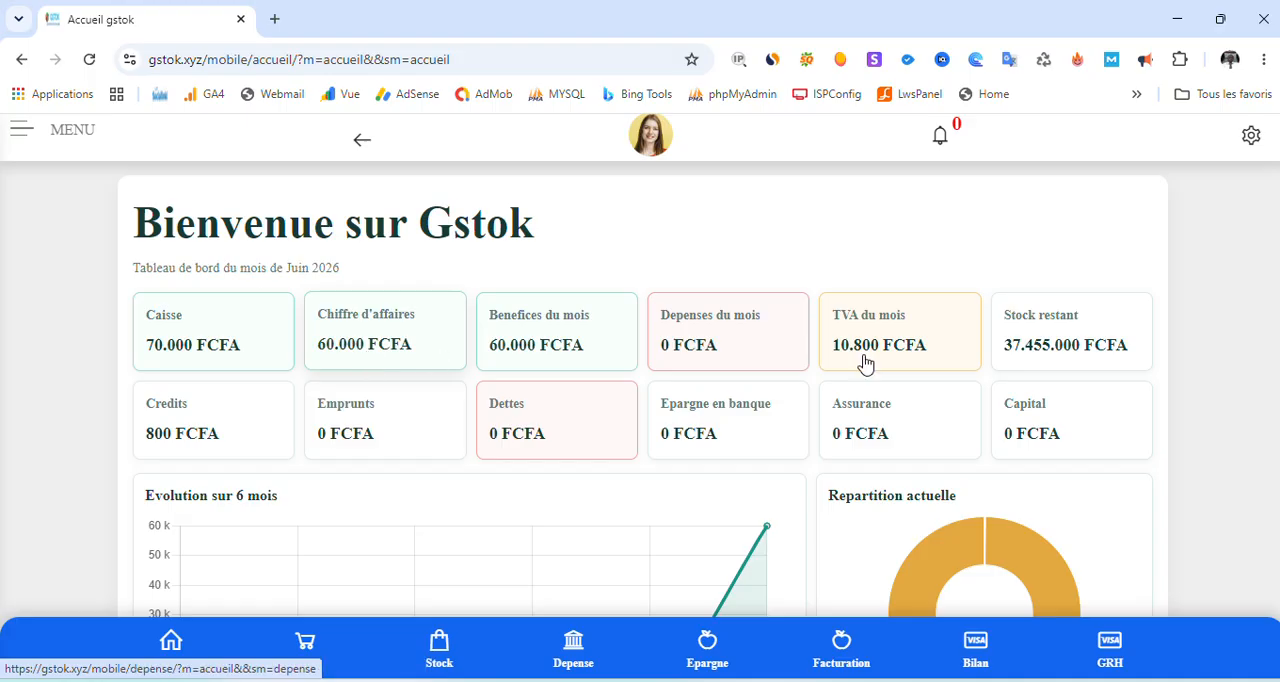
left_click(1049, 370)
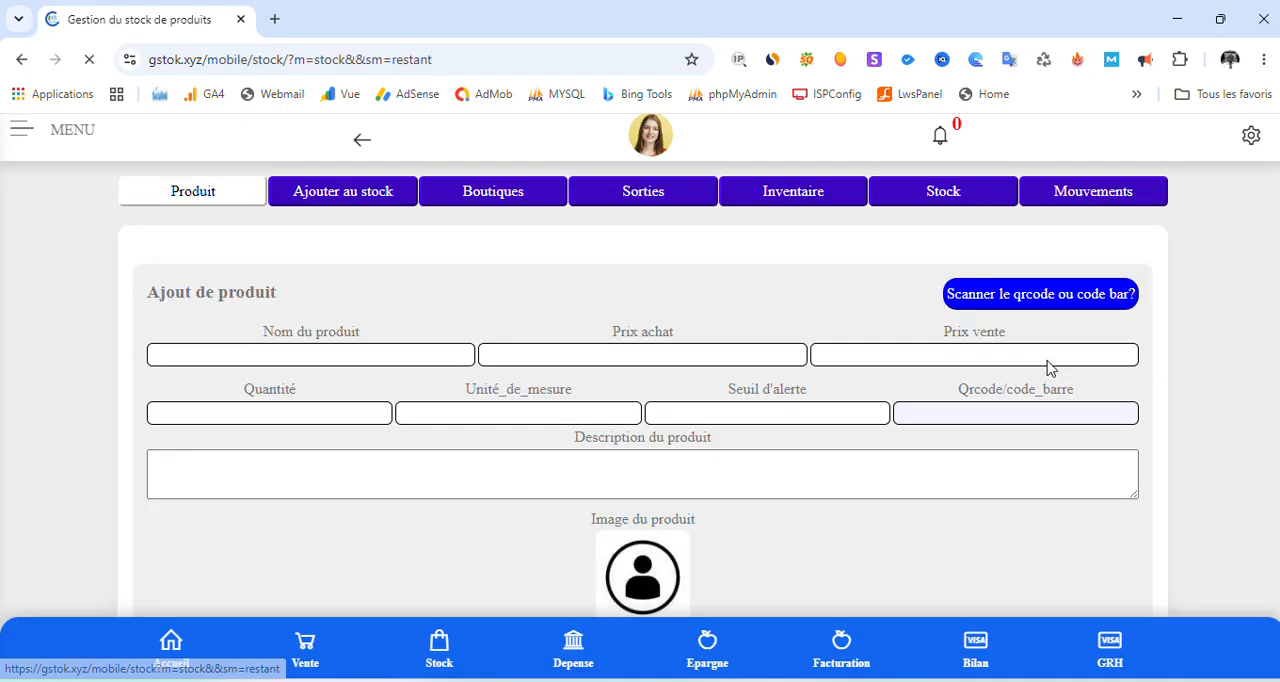
scroll(1049, 369, "down", 3)
scroll(1046, 369, "up", 3)
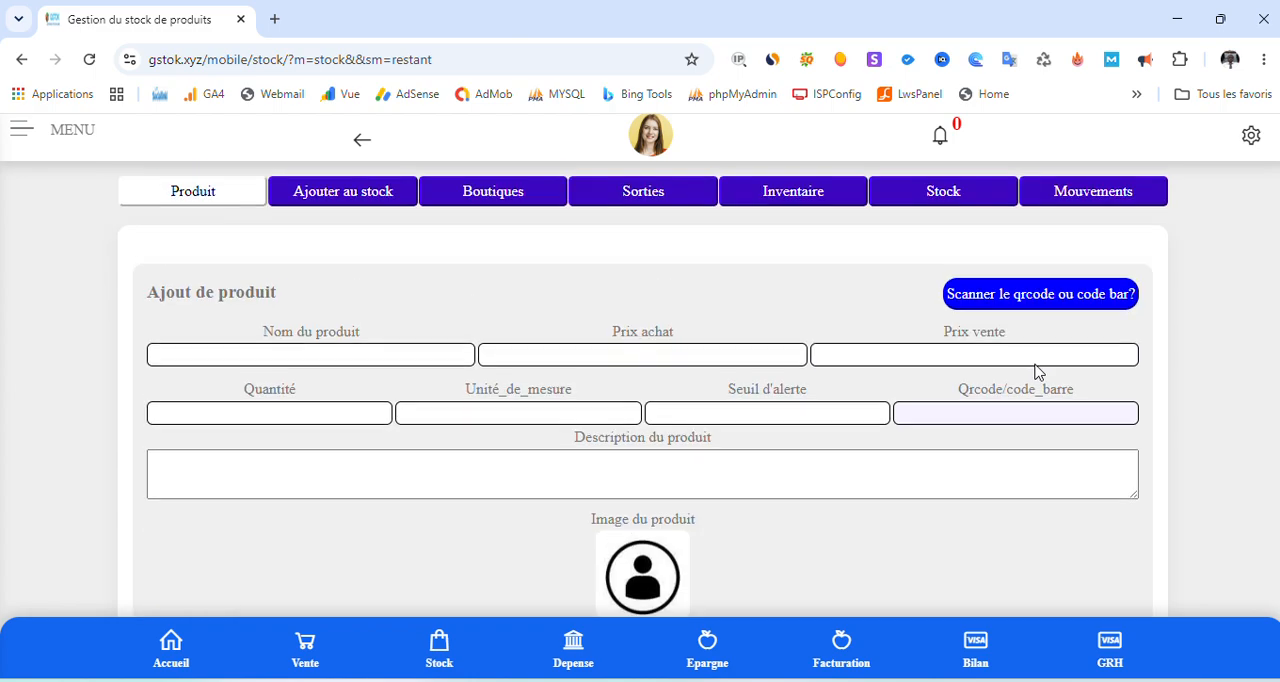
left_click(945, 200)
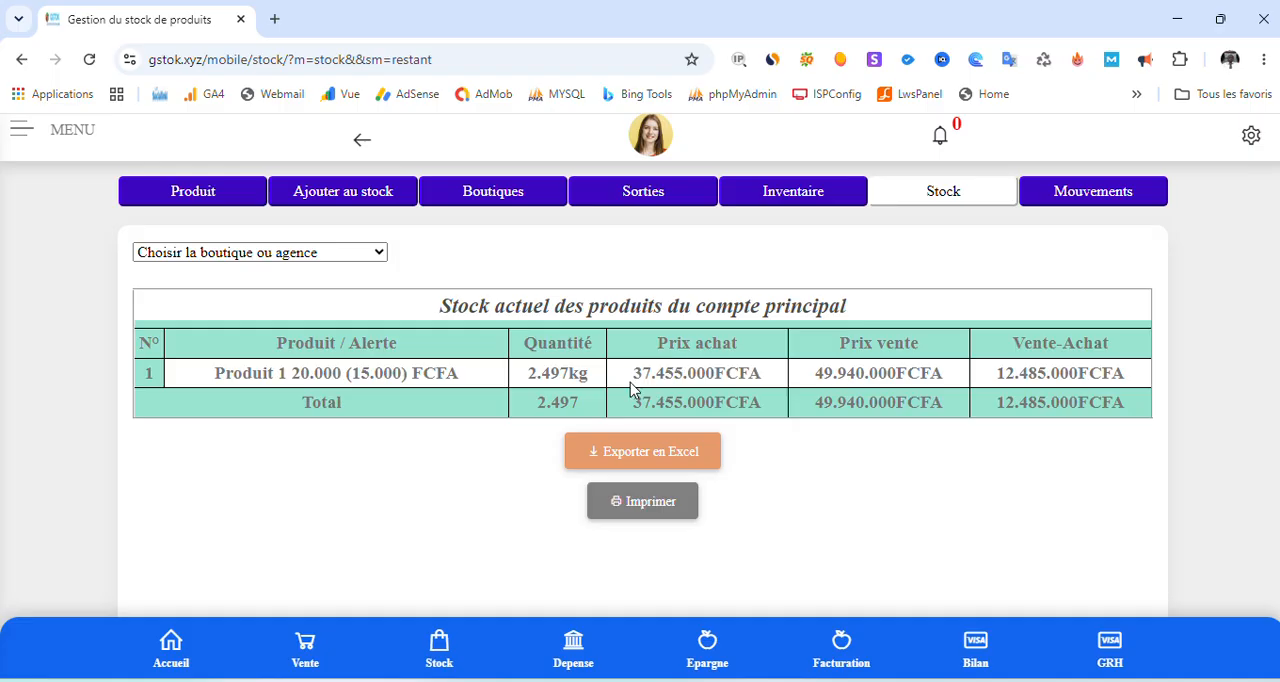
left_click_drag(632, 378, 692, 391)
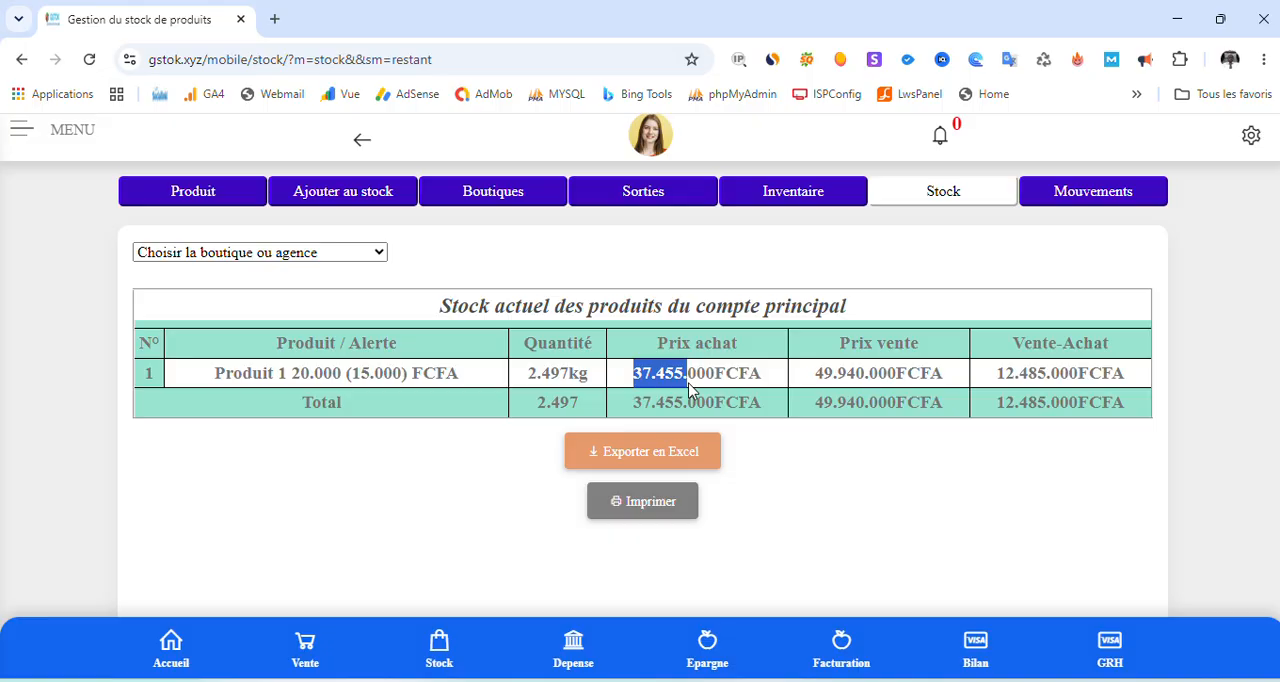
left_click(688, 390)
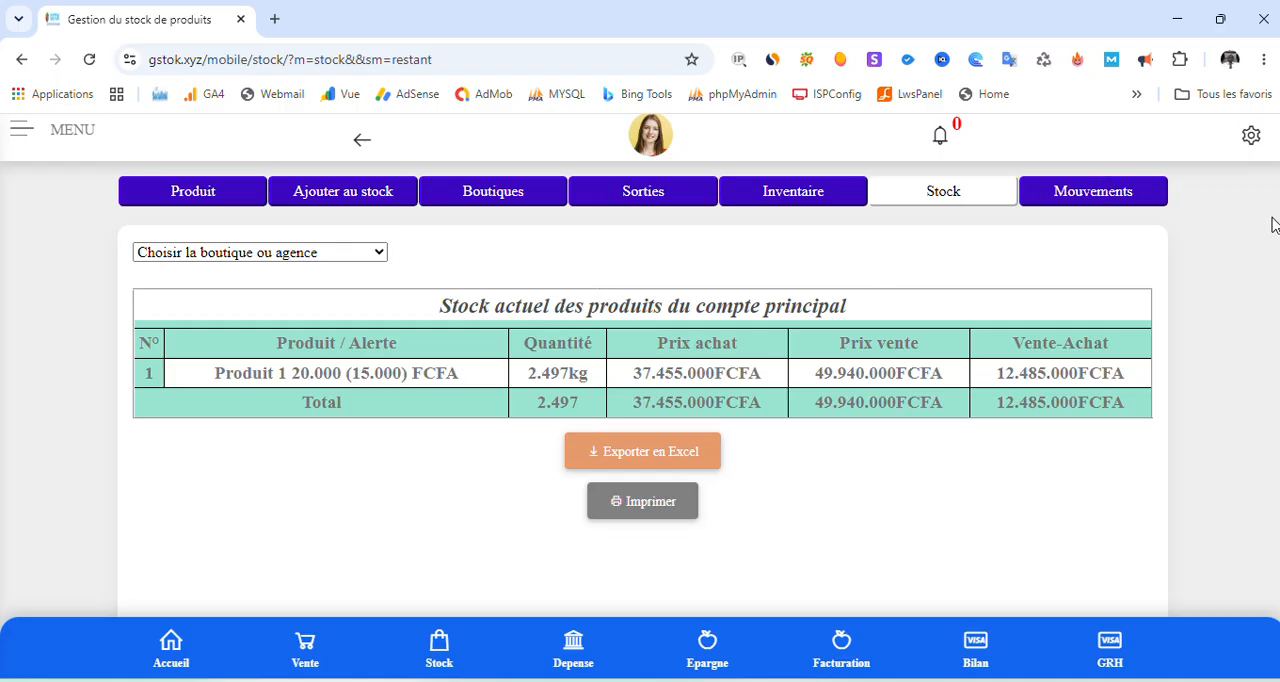
Step: Add an agency named Bobo in the company settings, leaving its other details empty
left_click(1249, 145)
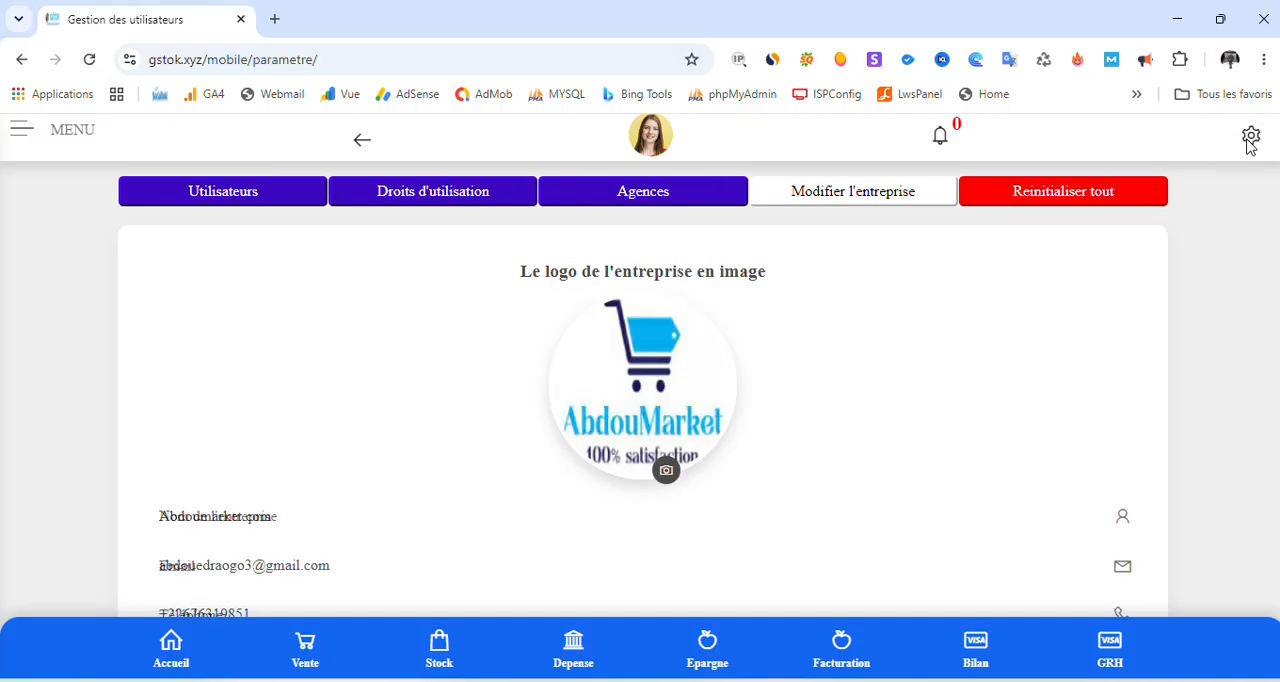
left_click(645, 198)
left_click(203, 355)
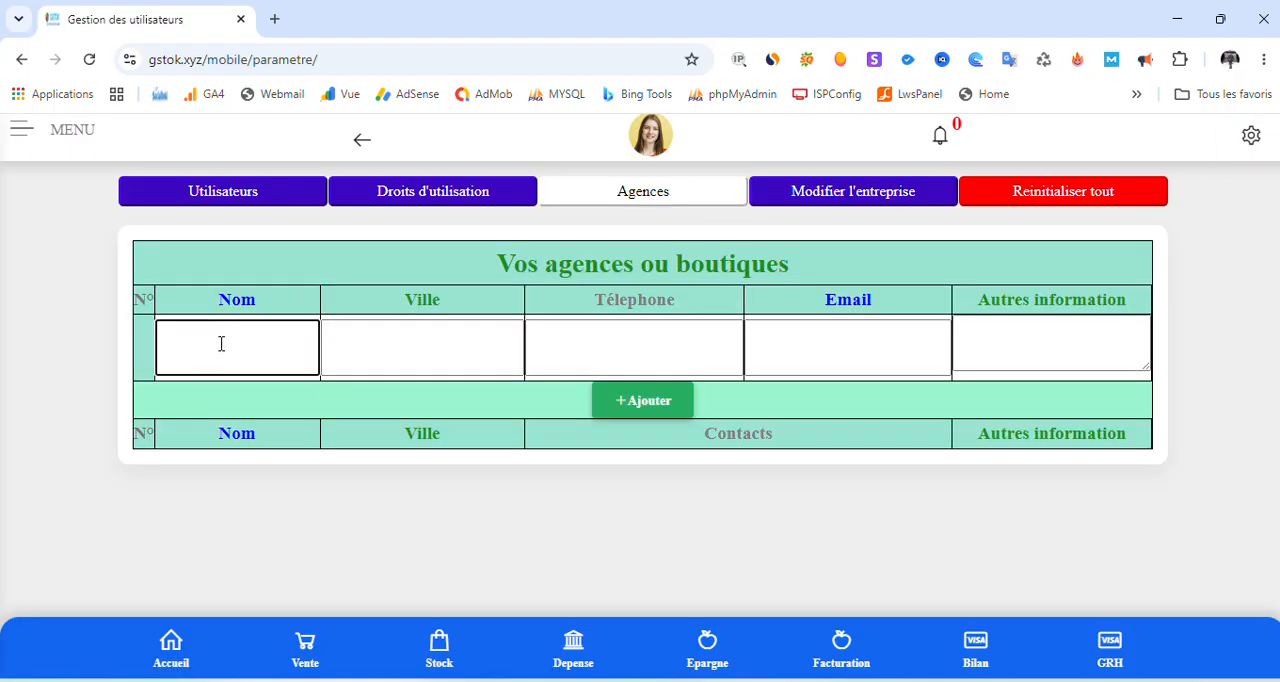
left_click(221, 342)
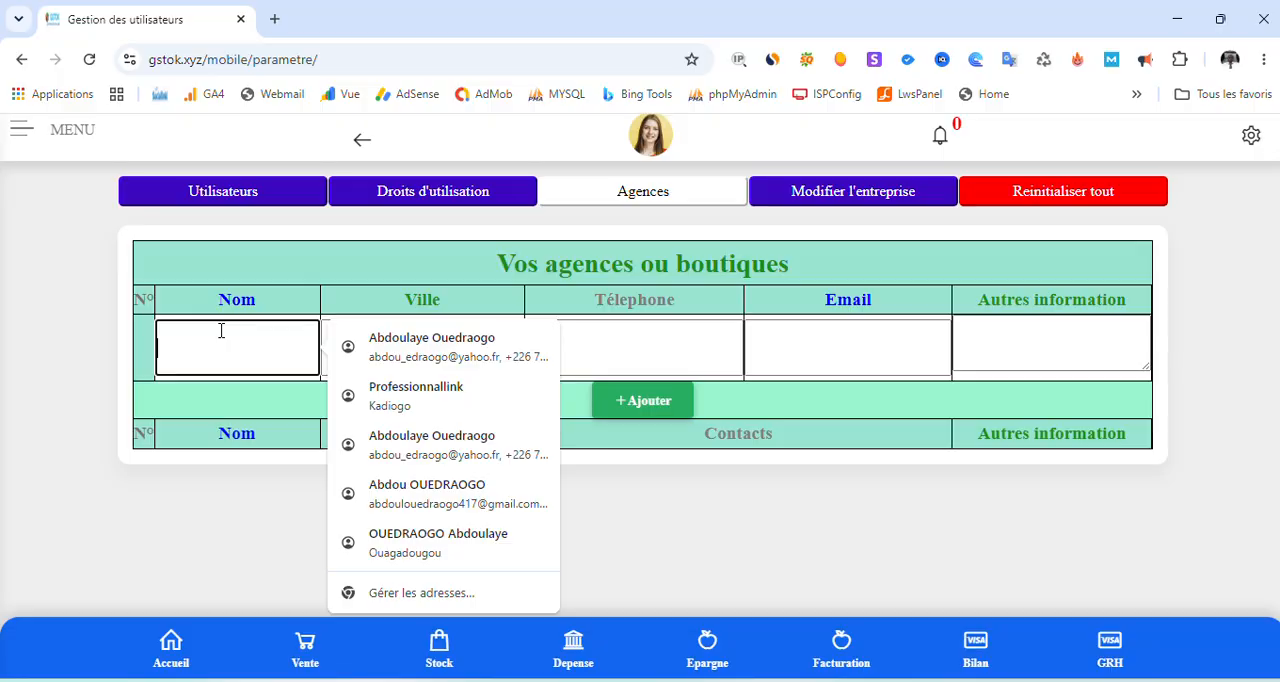
type("Bo")
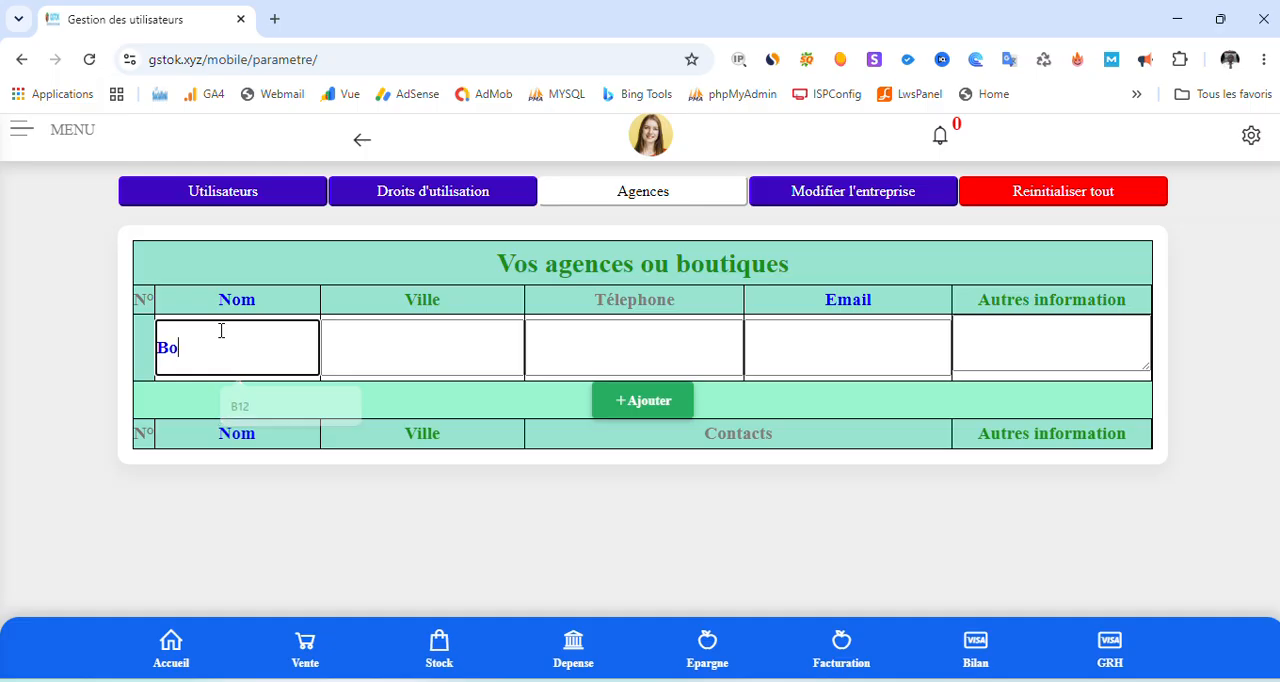
type("bo")
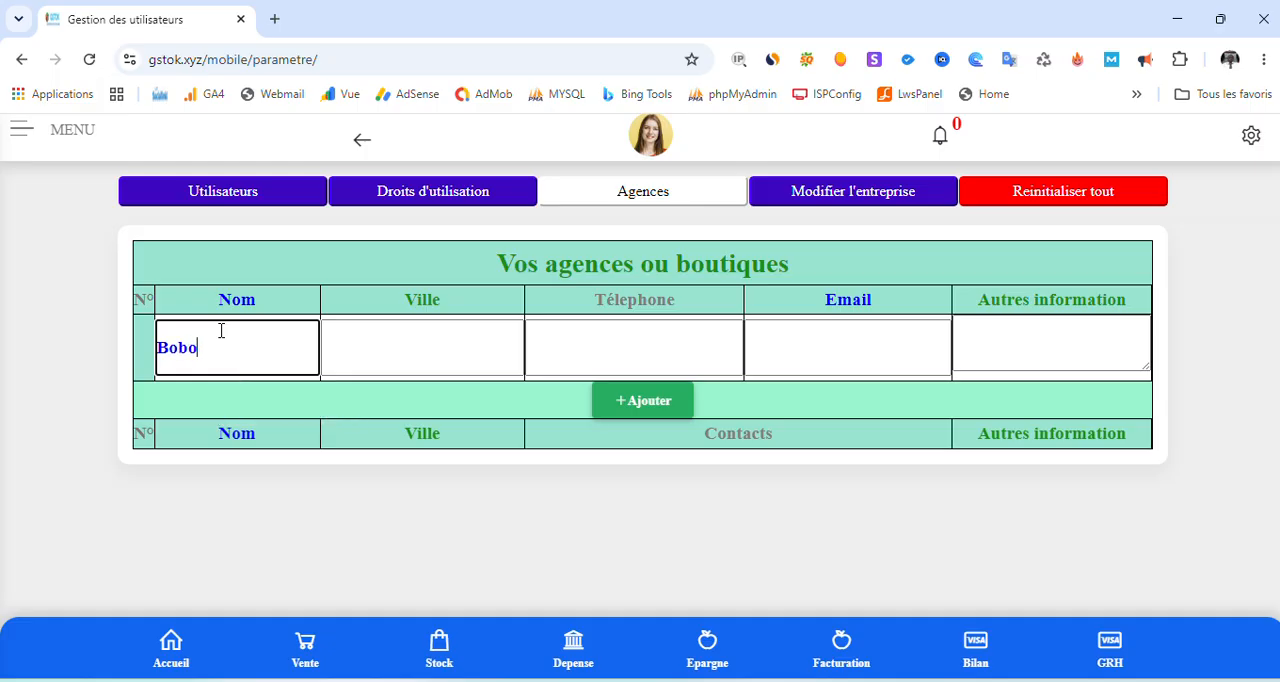
left_click(660, 405)
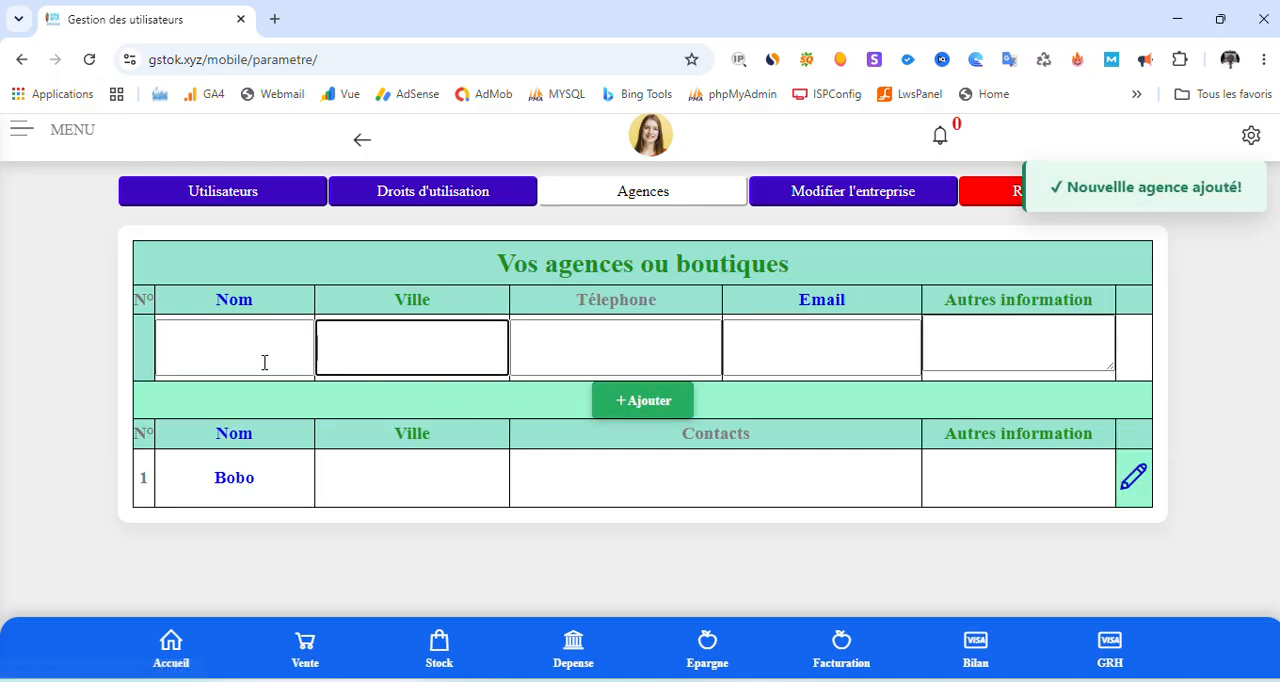
Step: Add a second agency named Niger, with only its name filled in
left_click(213, 348)
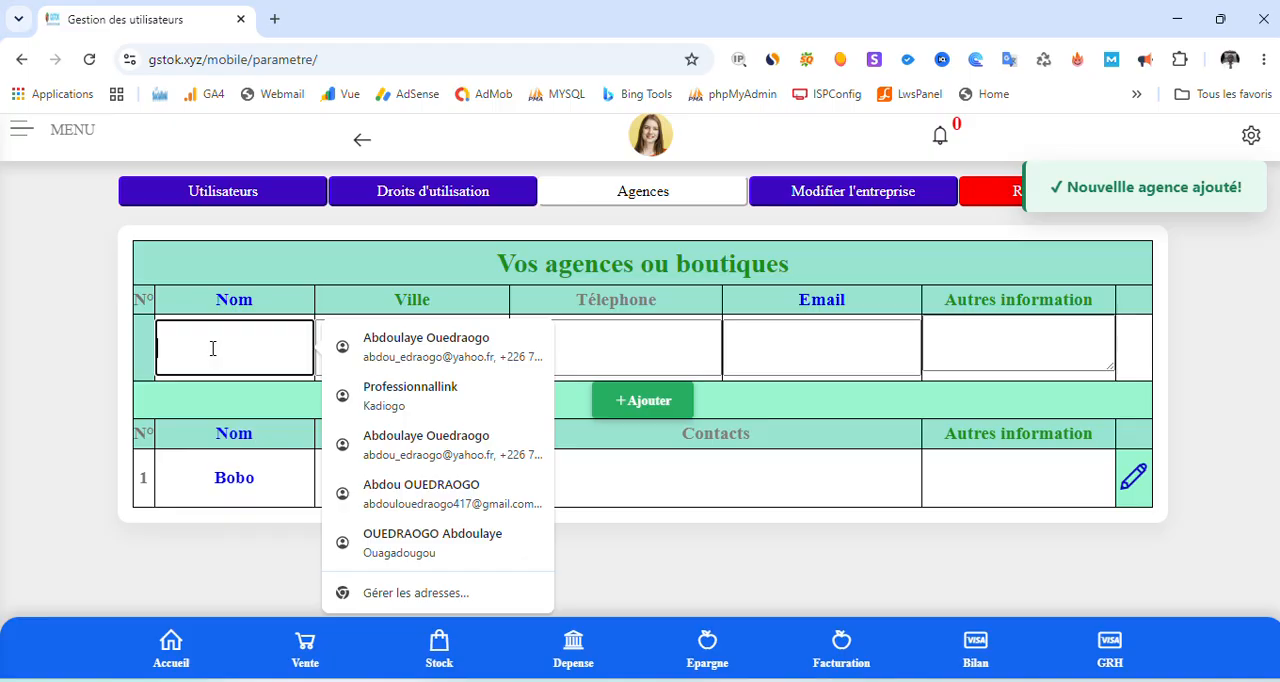
type("Niger")
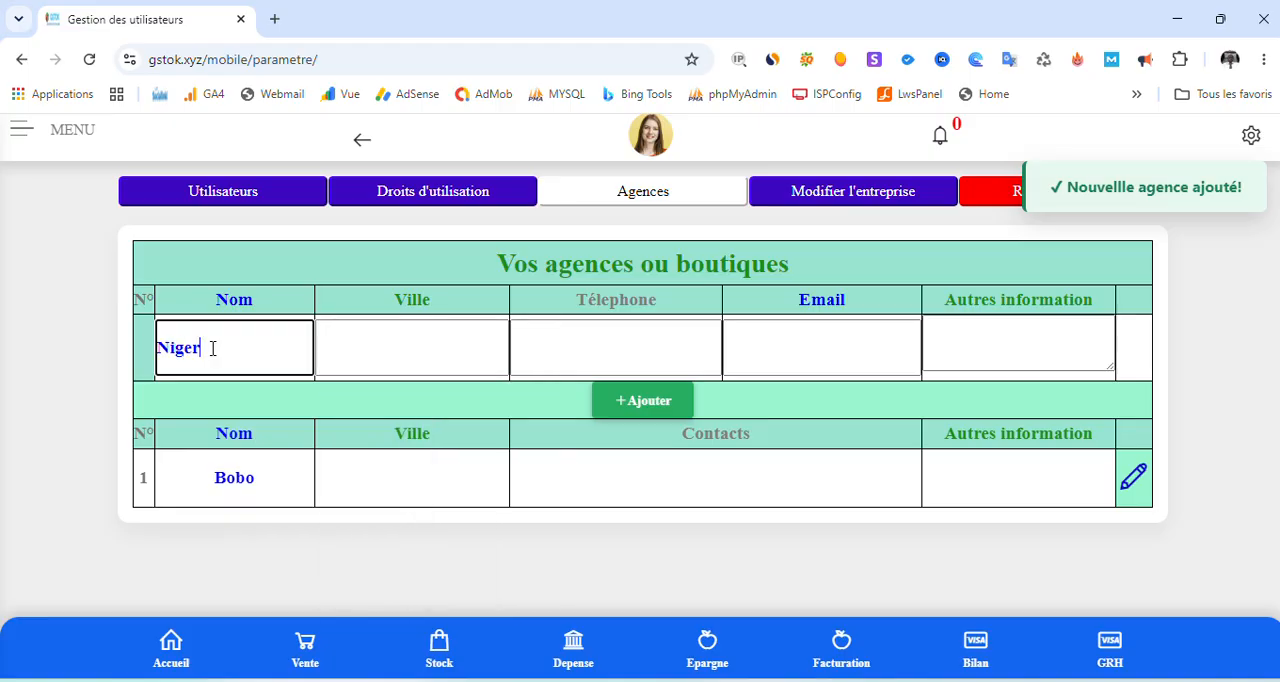
left_click(410, 360)
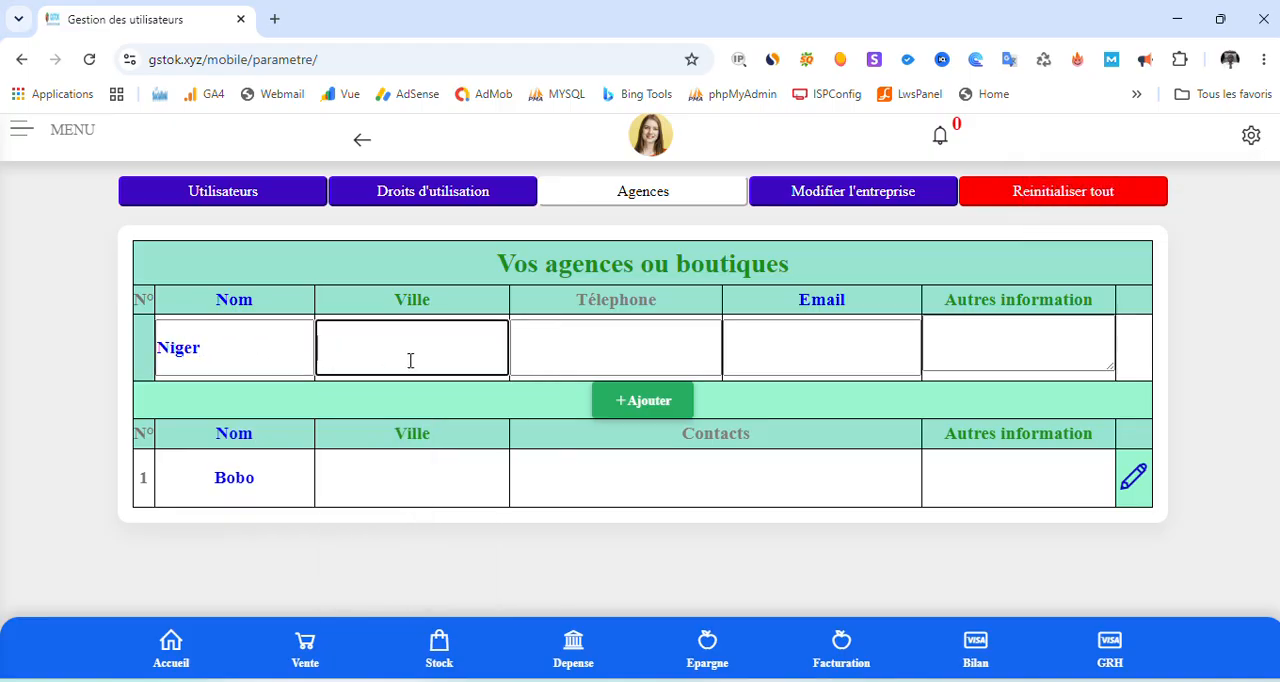
left_click(626, 400)
Step: Add a third agency named Mali and look over the list of agencies
left_click(191, 354)
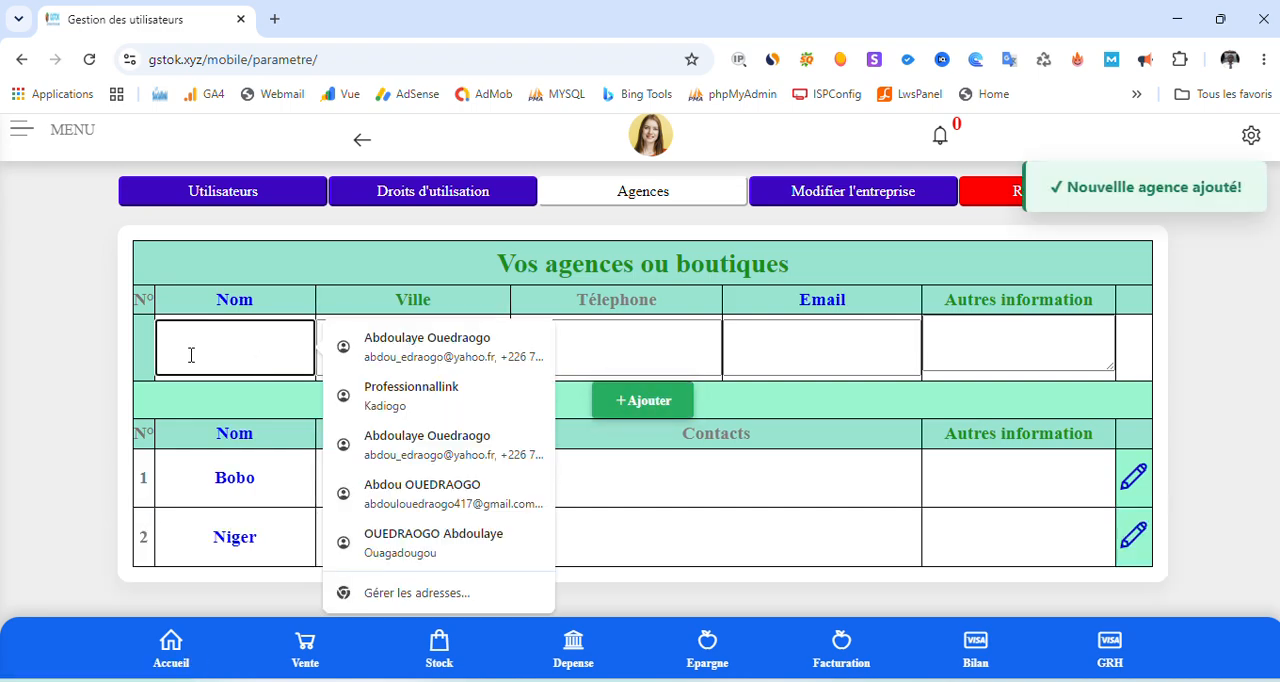
type("Mali")
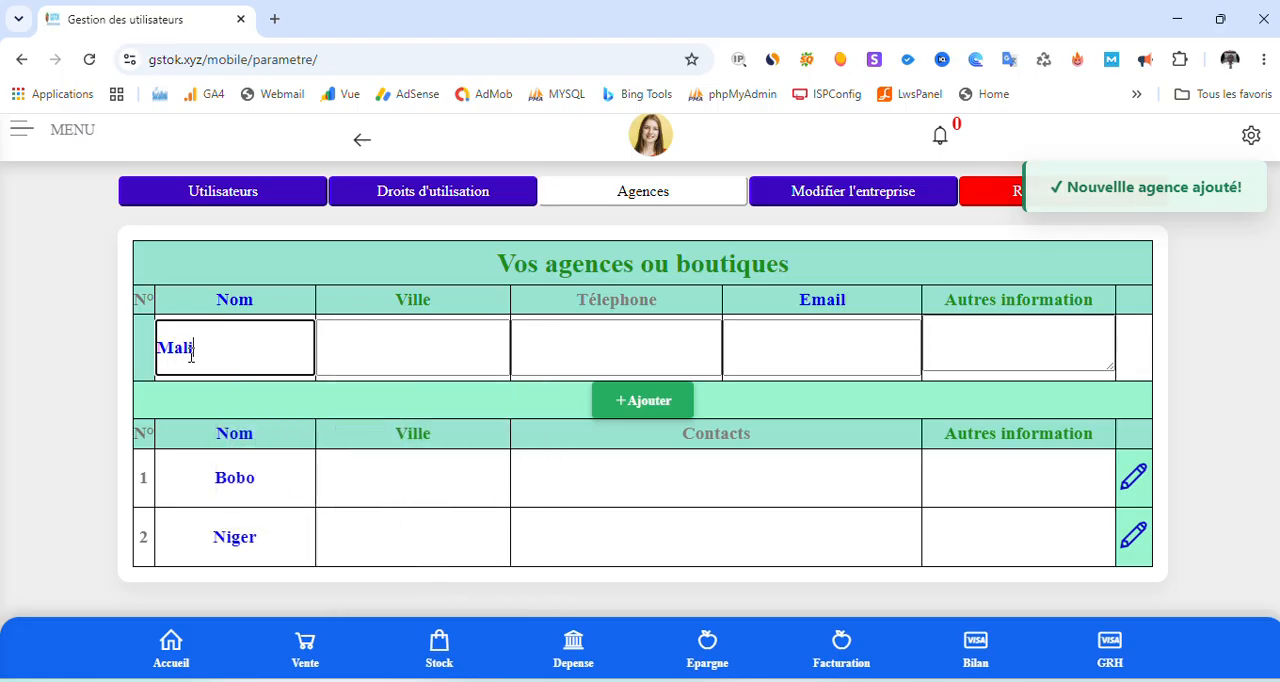
left_click(426, 360)
left_click(660, 410)
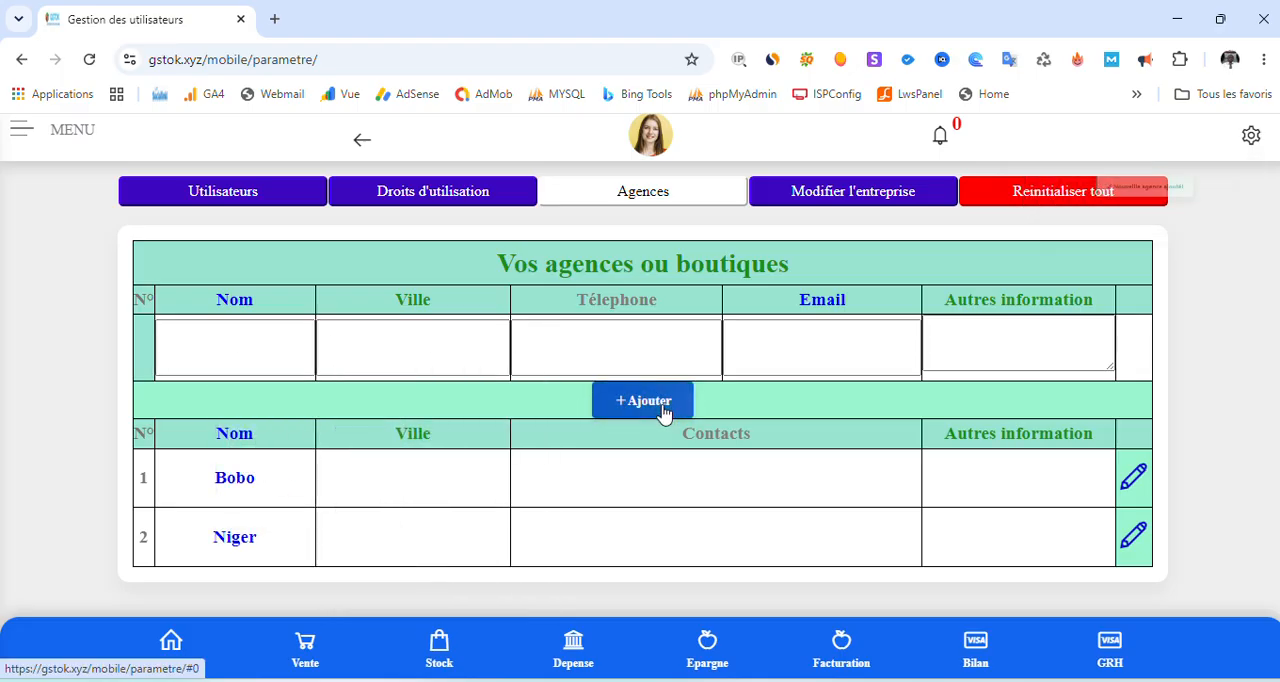
scroll(662, 412, "down", 1)
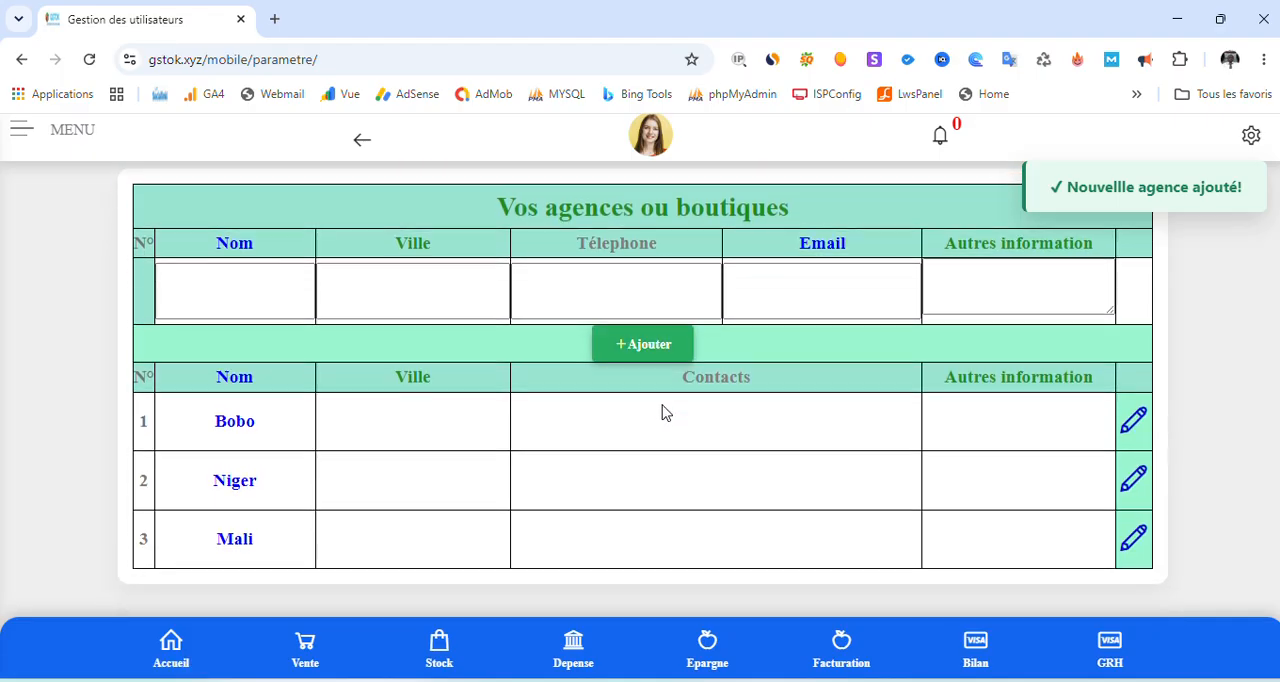
scroll(662, 412, "up", 1)
left_click(666, 416)
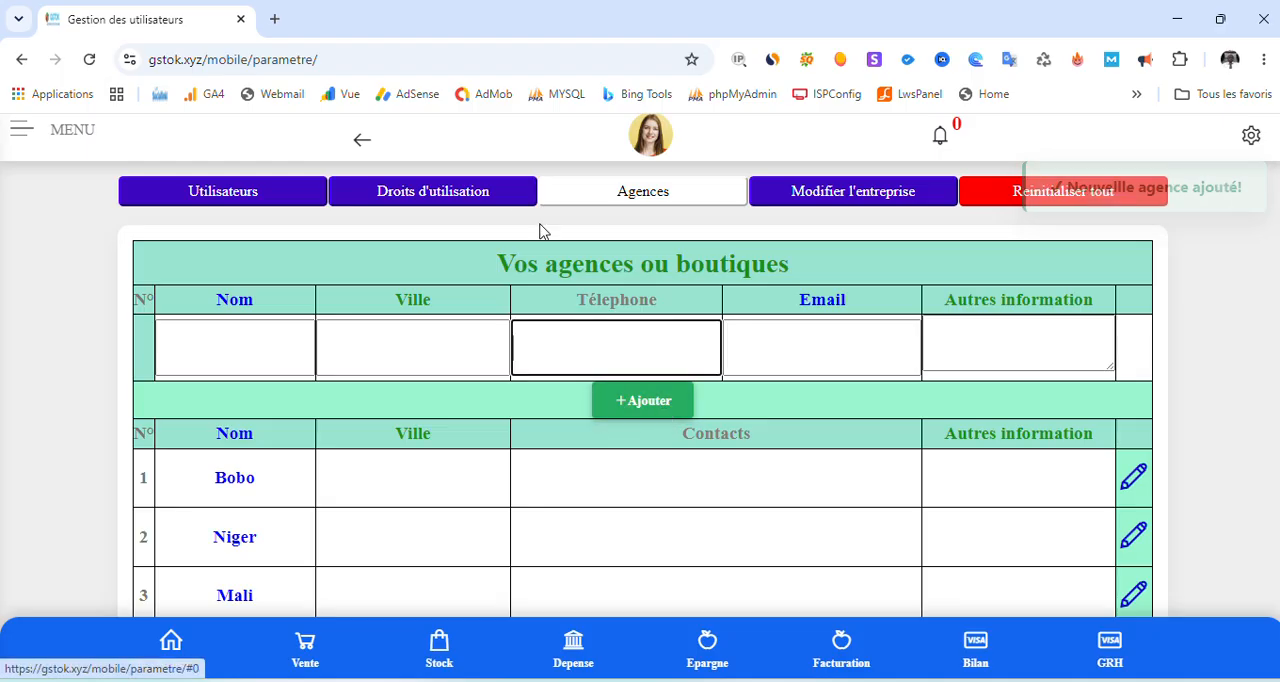
Step: Open the company's user management and choose the Mali agency to manage its users
left_click(227, 201)
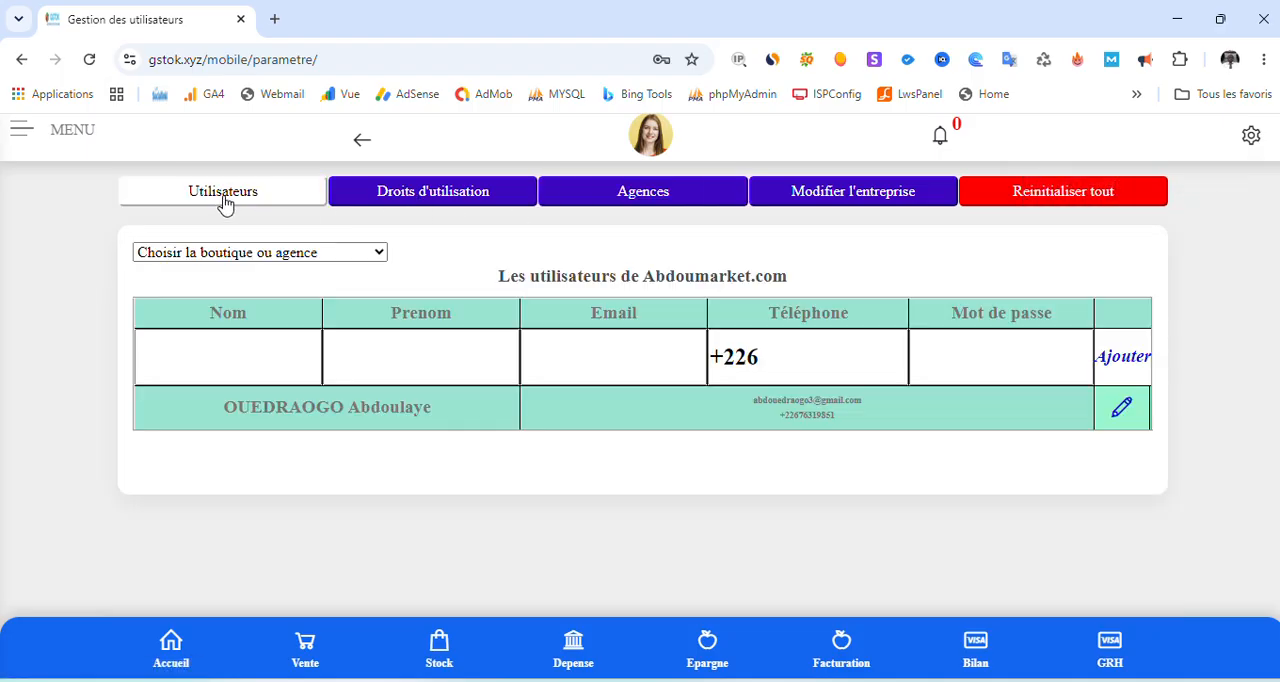
left_click(283, 255)
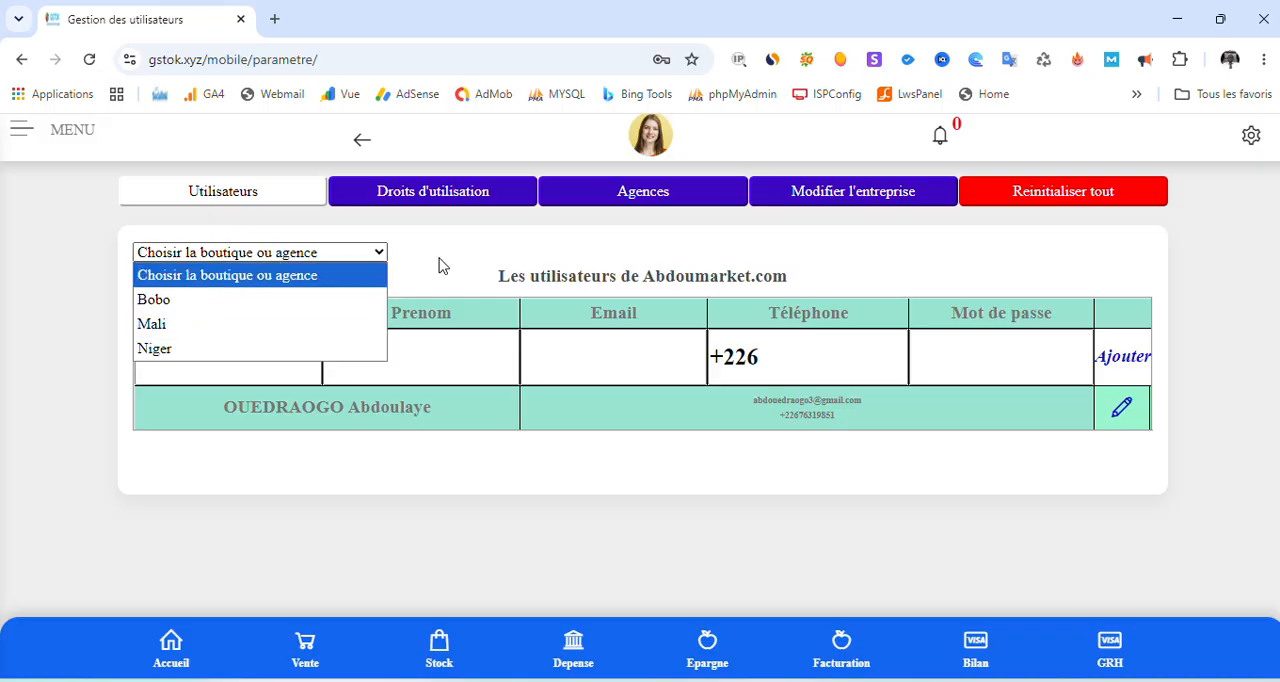
left_click(479, 270)
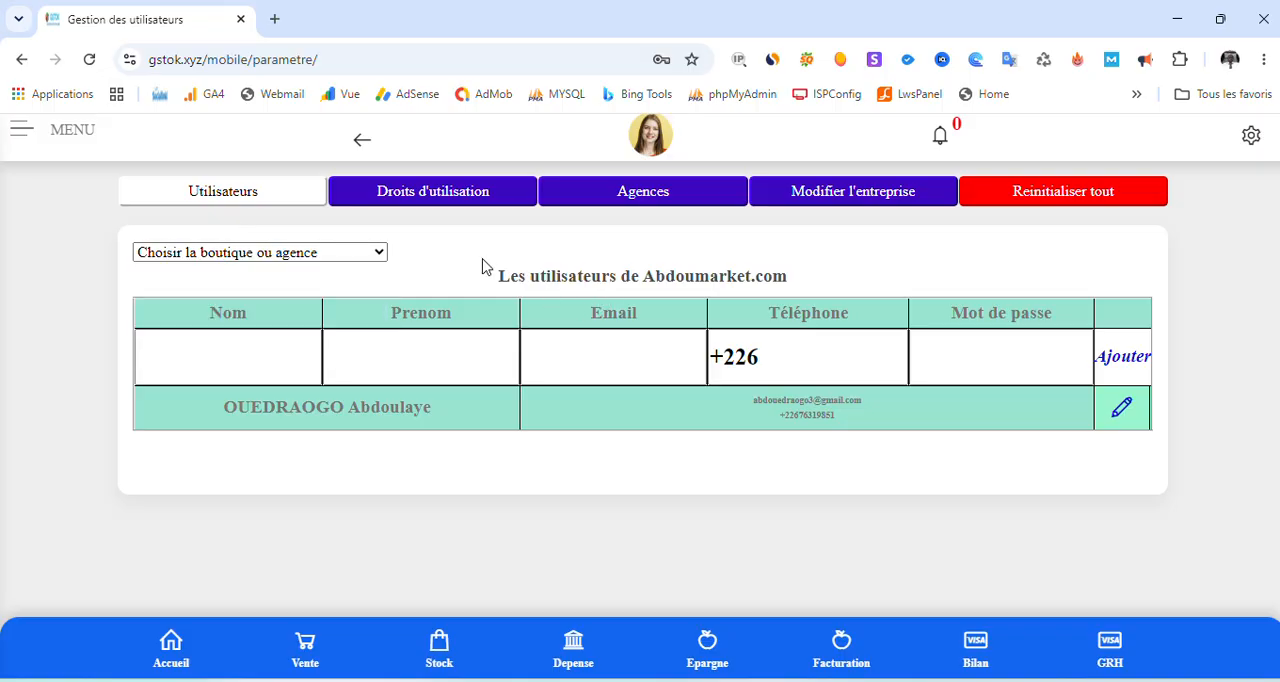
left_click(236, 258)
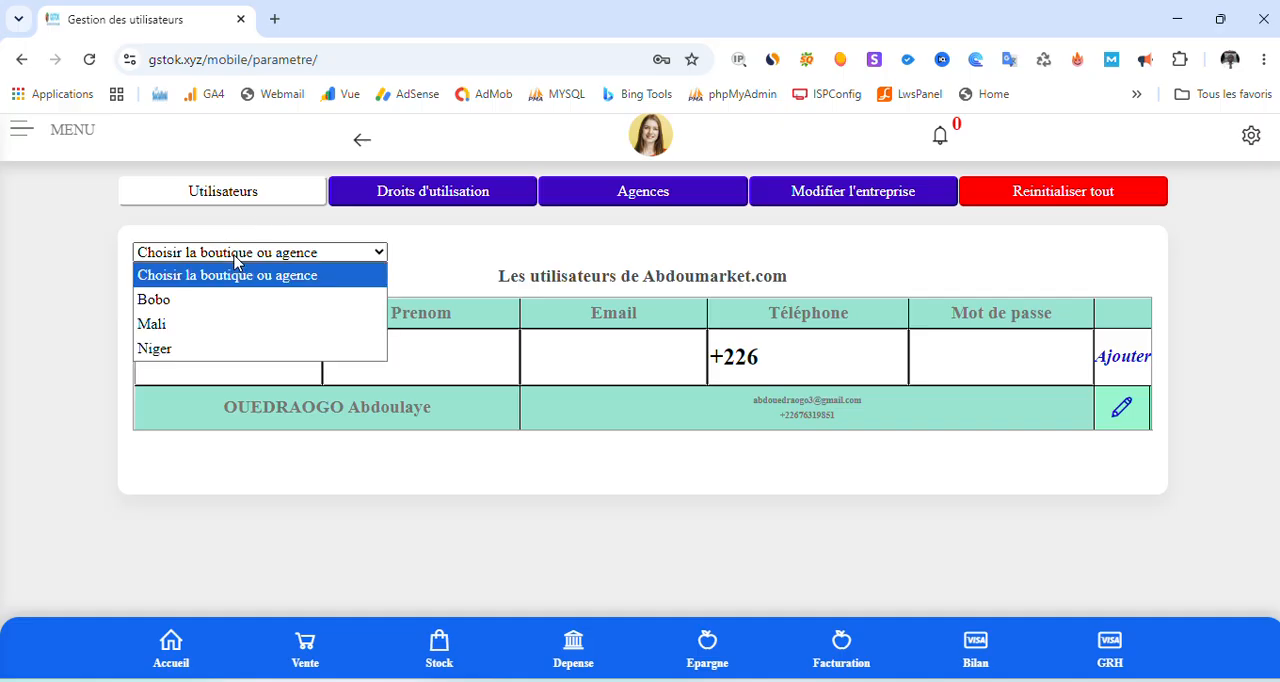
left_click(219, 324)
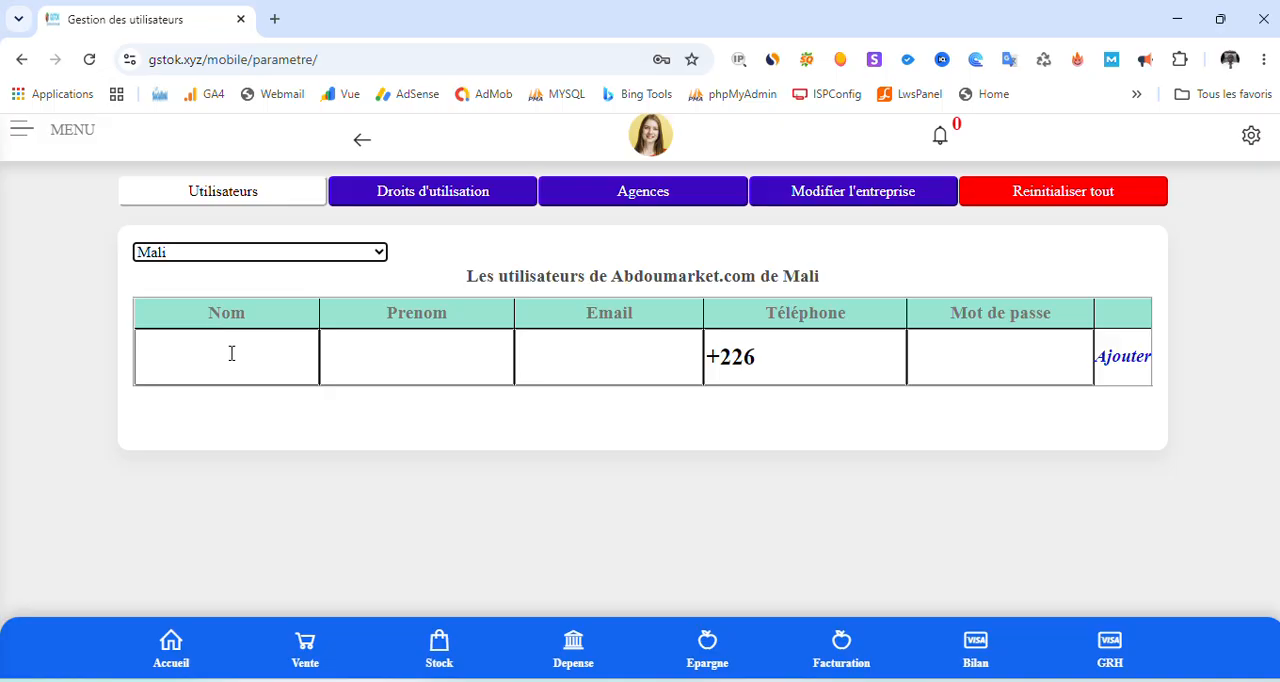
Step: Enter Vendeur Mali as the new user's name for the Mali agency
left_click(235, 374)
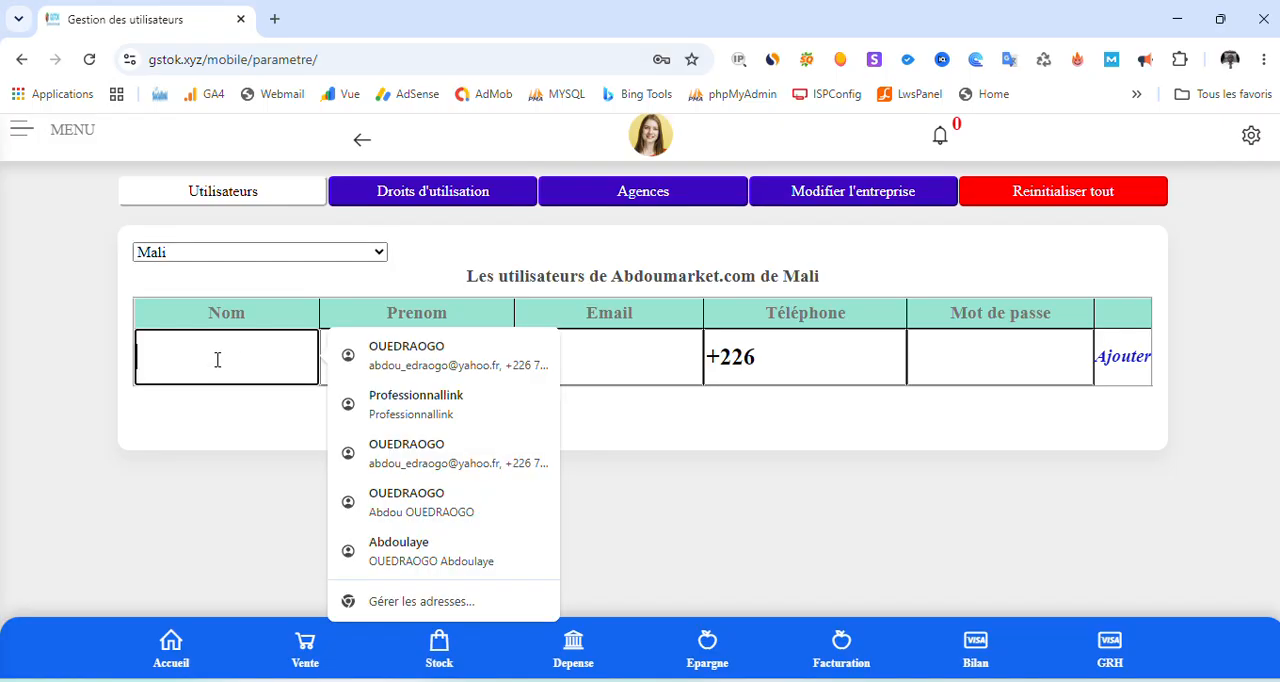
left_click(217, 360)
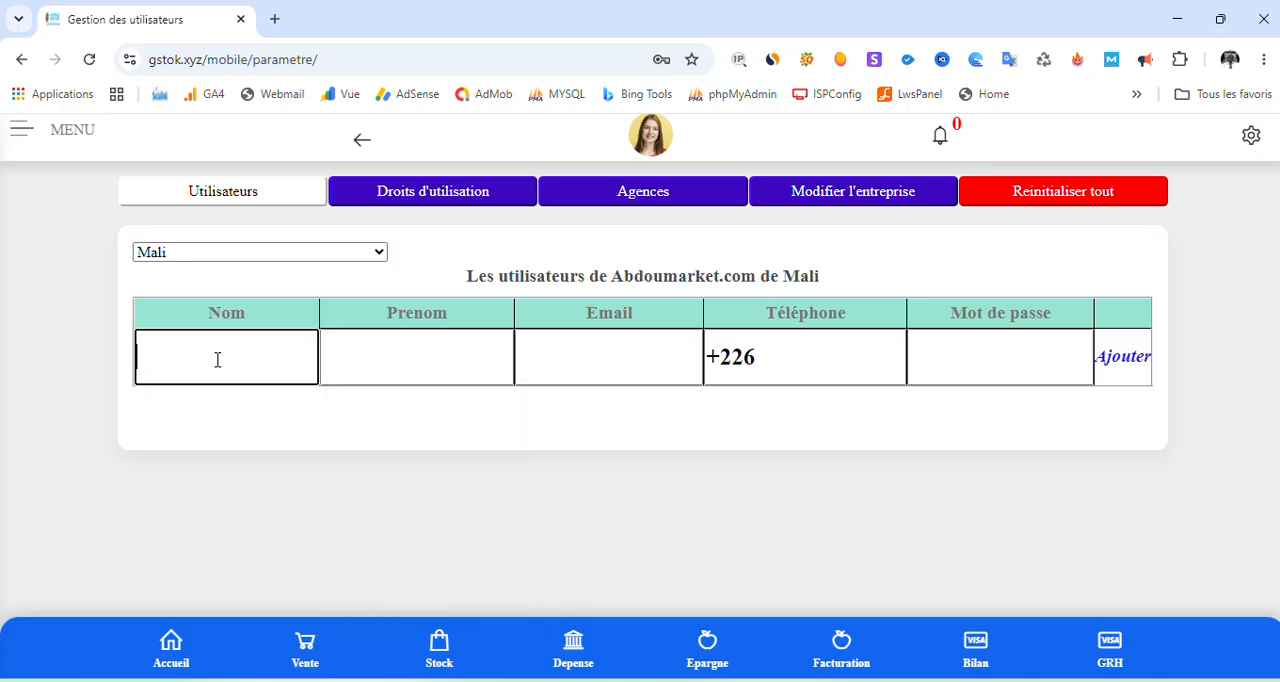
type("Vend")
type("eur Mali")
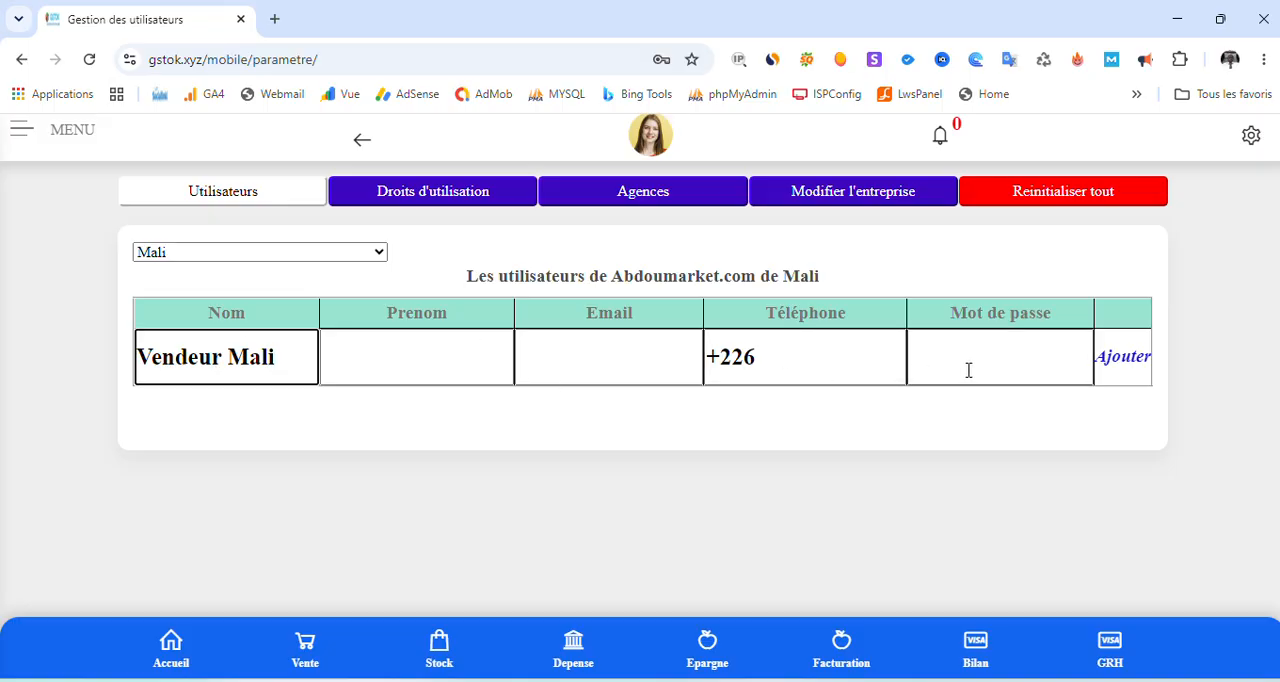
Step: Fill in the e-mail address of the new Mali seller, leaving the first name empty
left_click(581, 353)
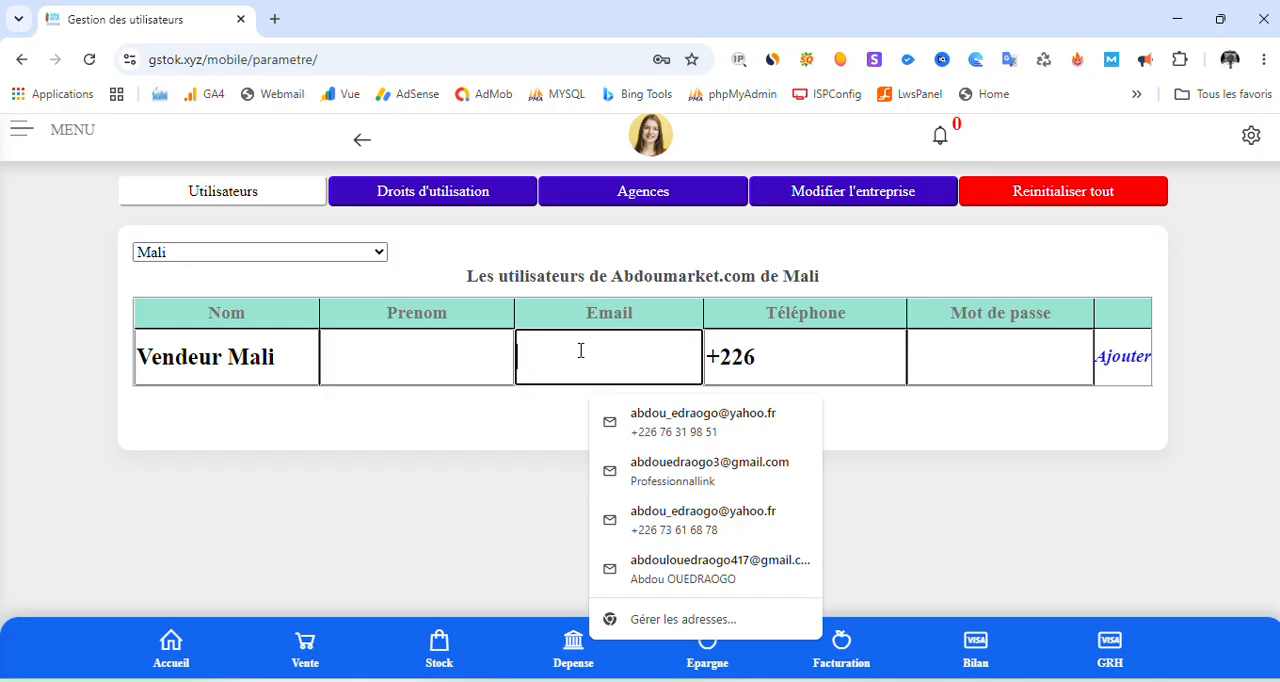
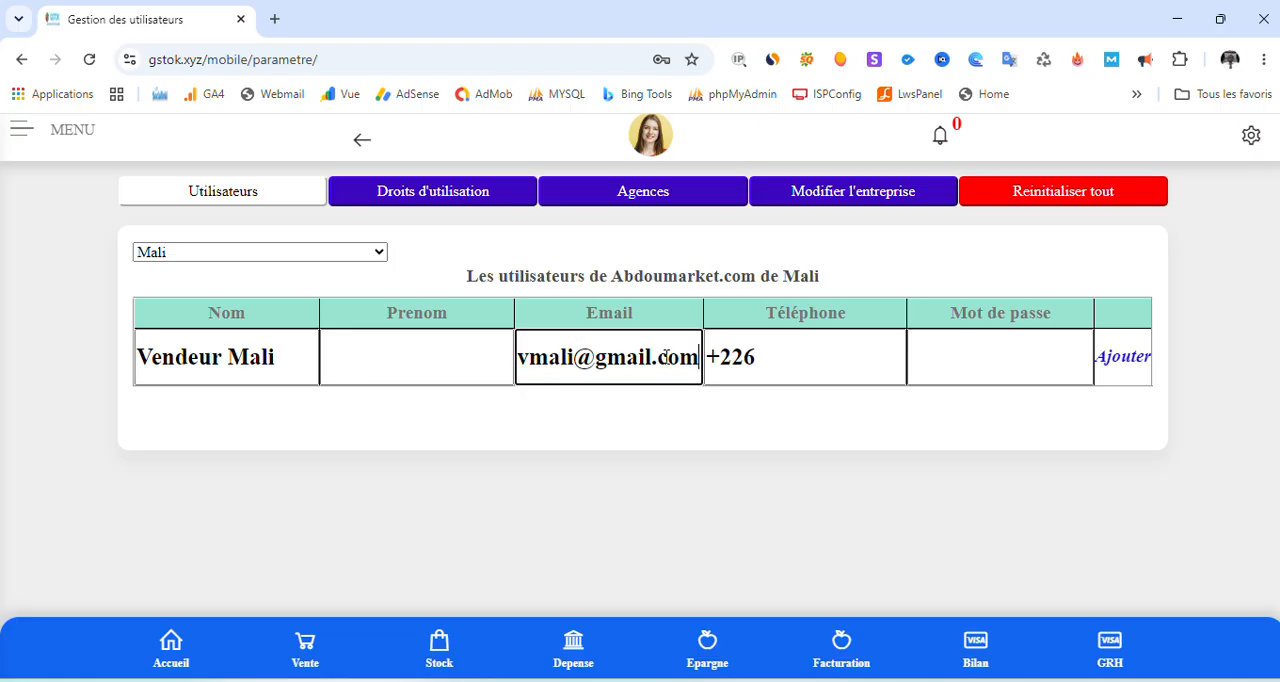
Step: Enter the Mali seller's phone number with country code +223 and go to the password field
left_click(806, 360)
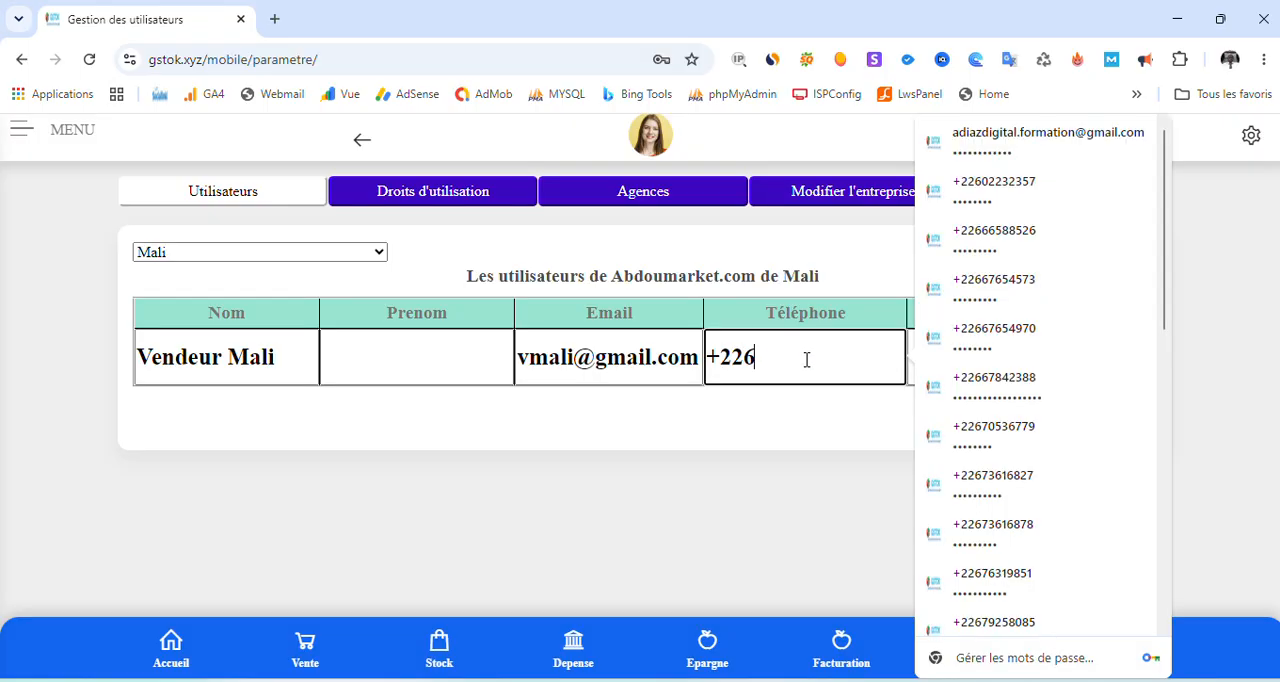
type("7")
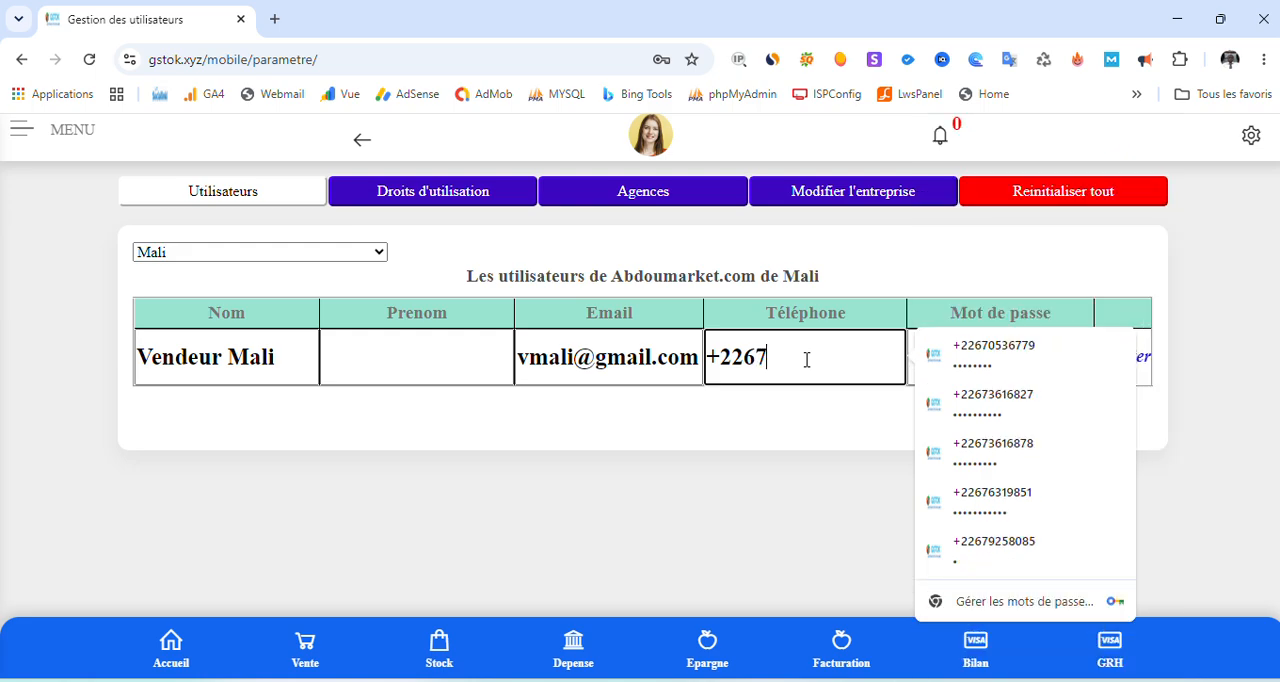
key("BackSpace")
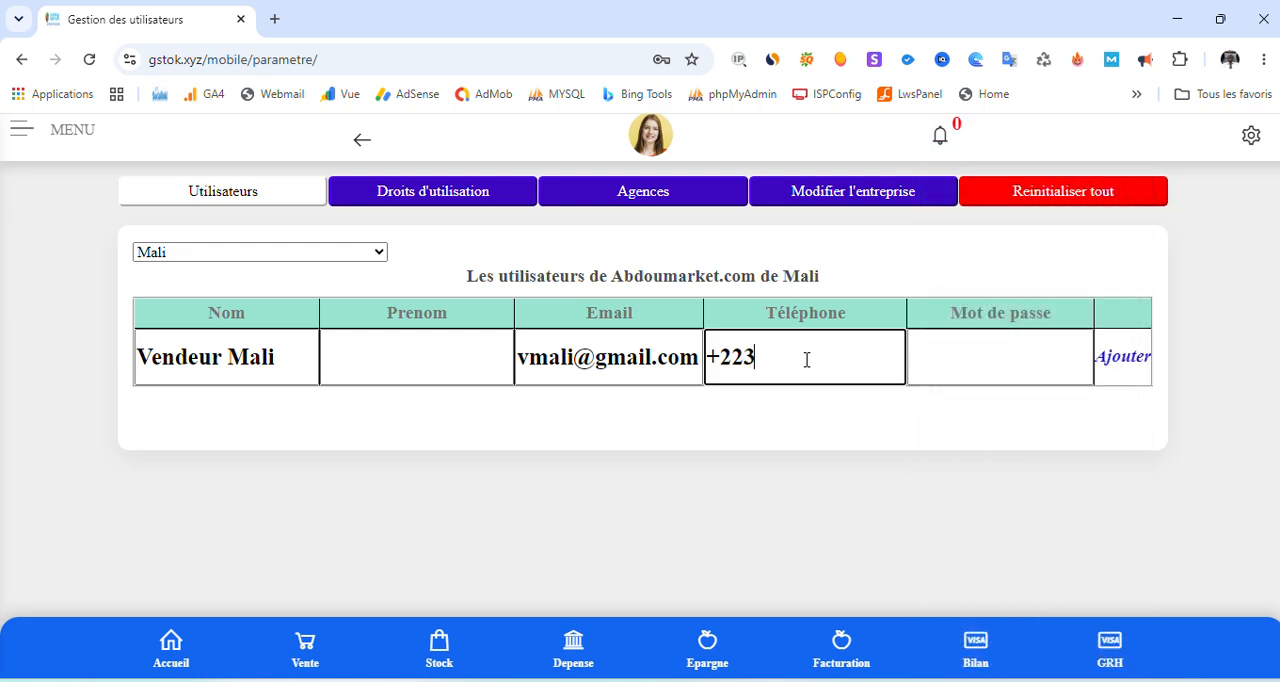
left_click(914, 364)
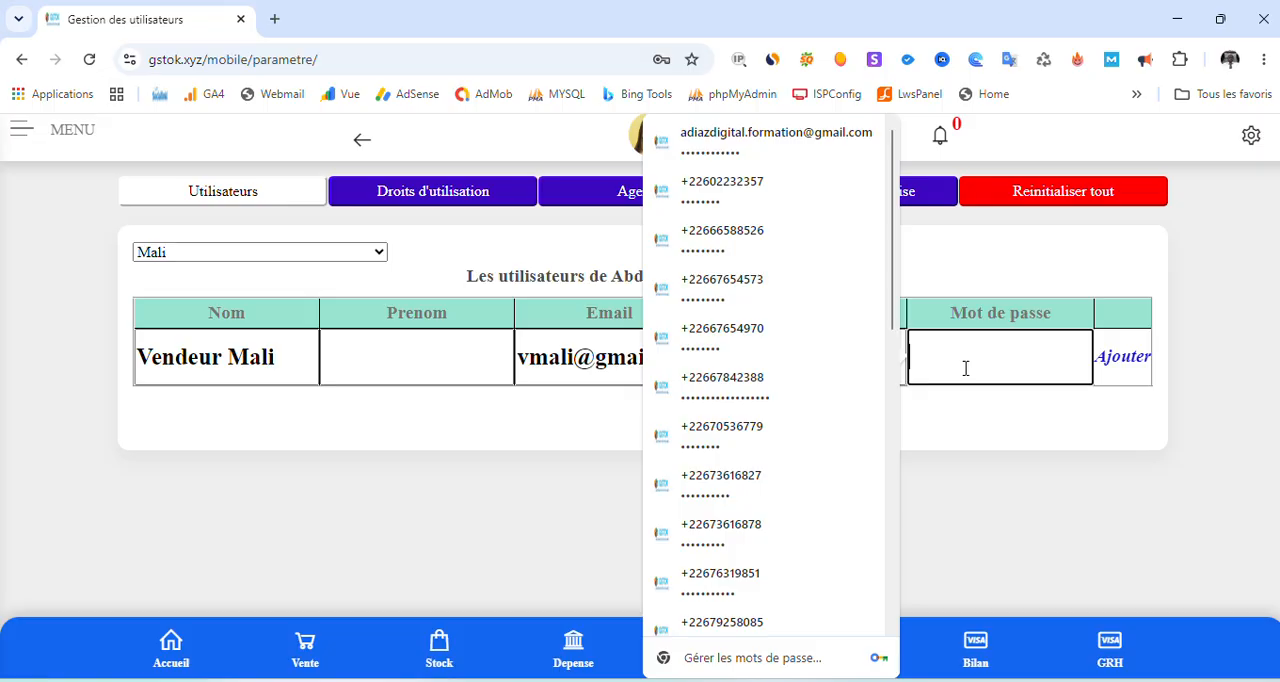
Step: Enter the Mali seller's account password and try to add the user
type("1")
type("••••")
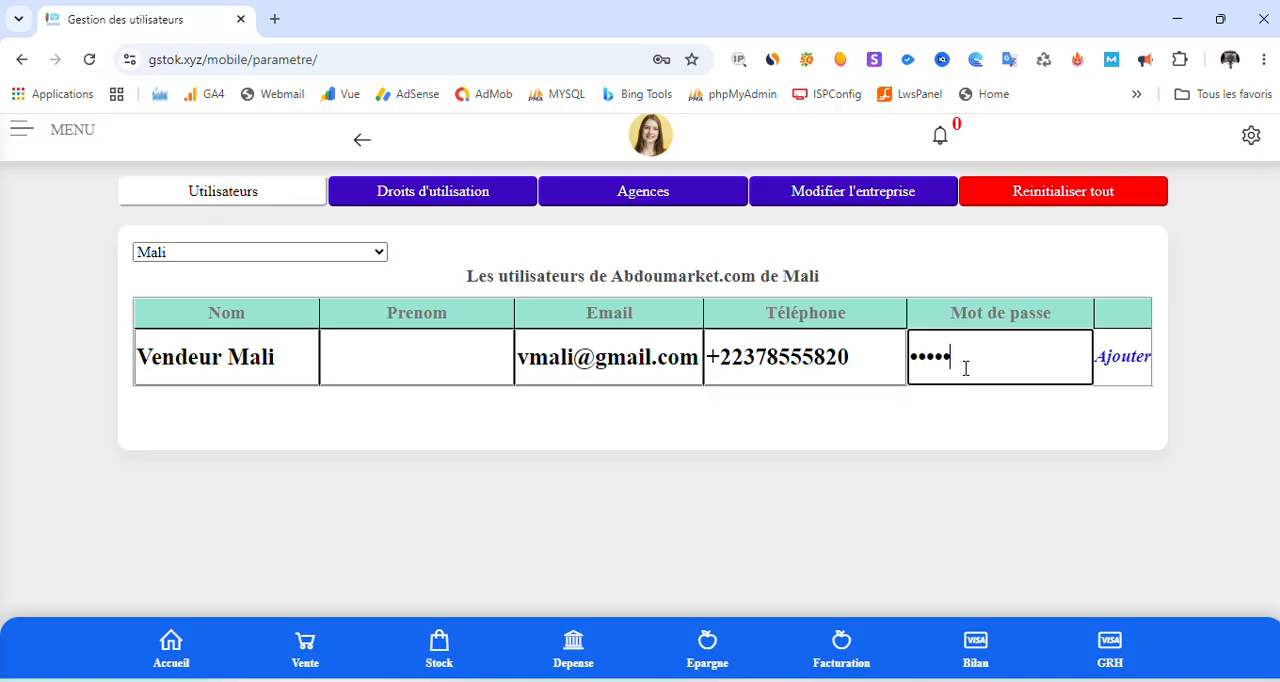
left_click(1126, 366)
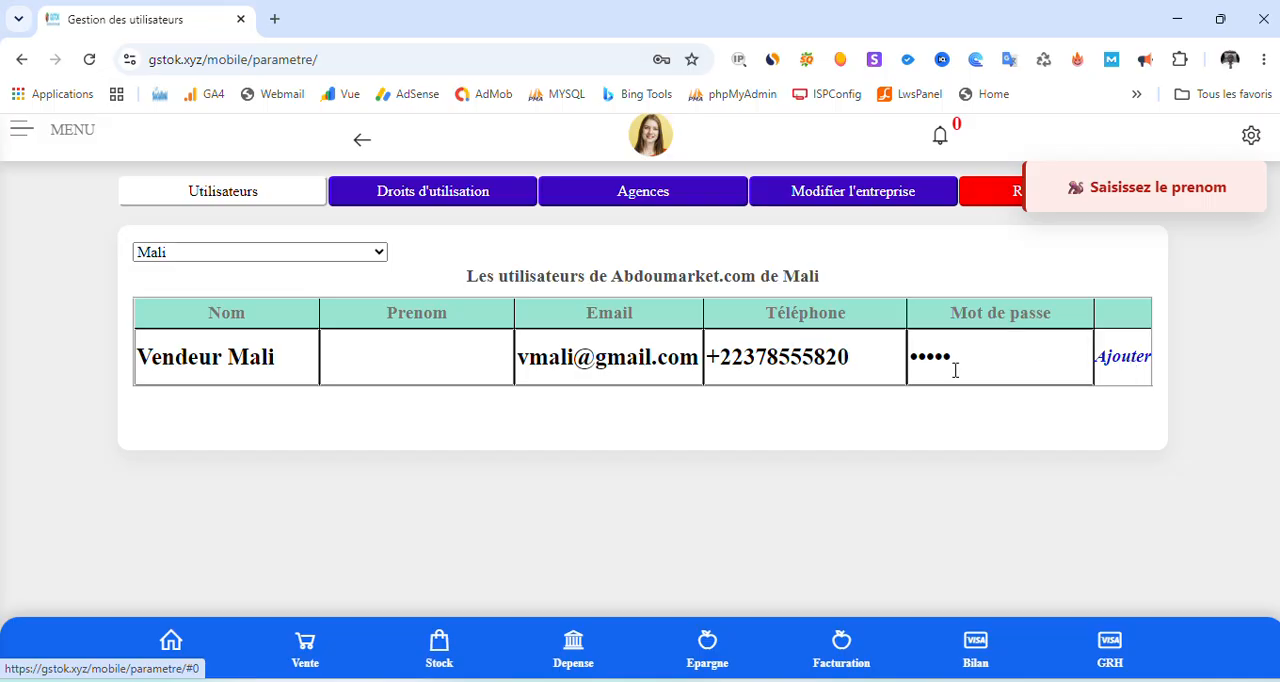
Step: Set the user's surname to Mali and first name to Vendeur, then add the user and save the login in the browser
left_click(372, 349)
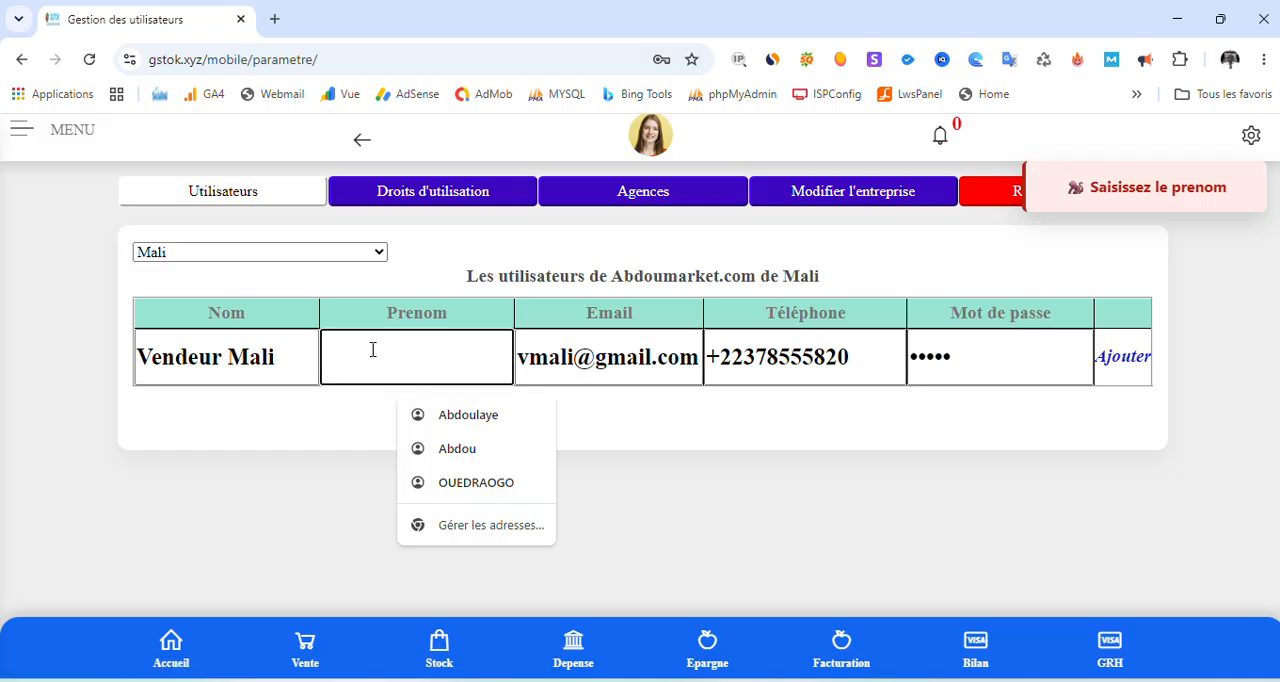
double_click(190, 358)
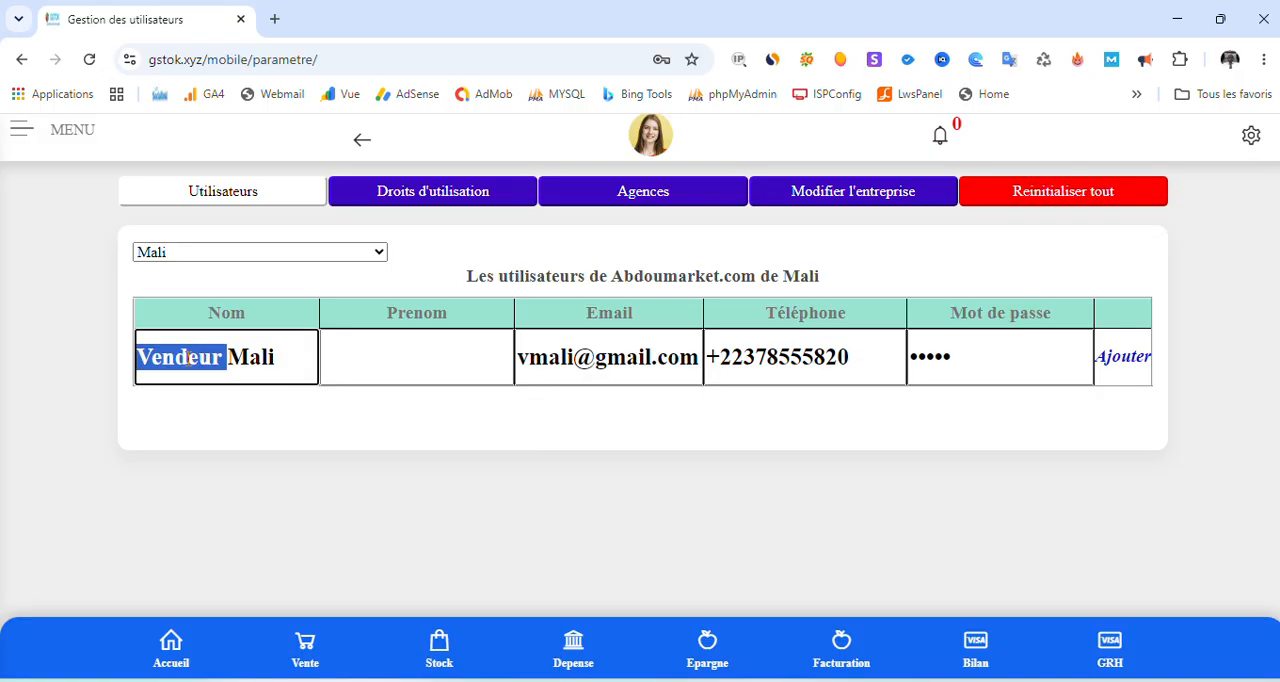
double_click(268, 360)
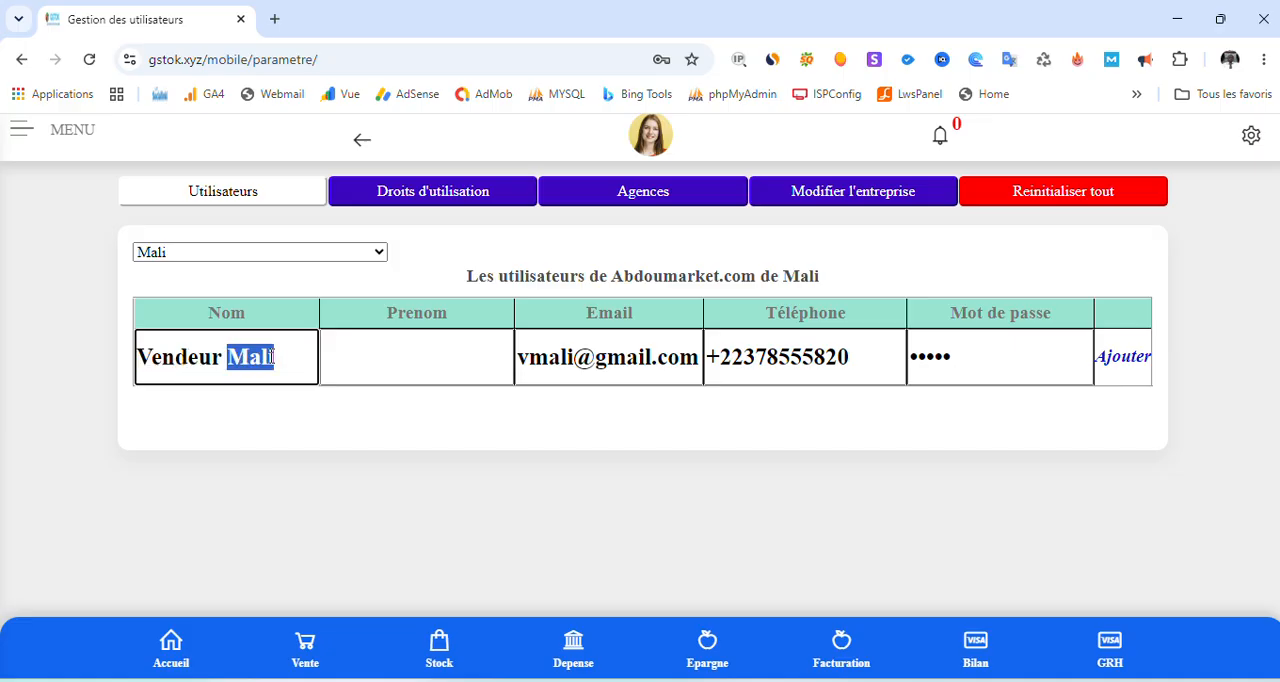
double_click(190, 357)
key("BackSpace")
left_click(325, 357)
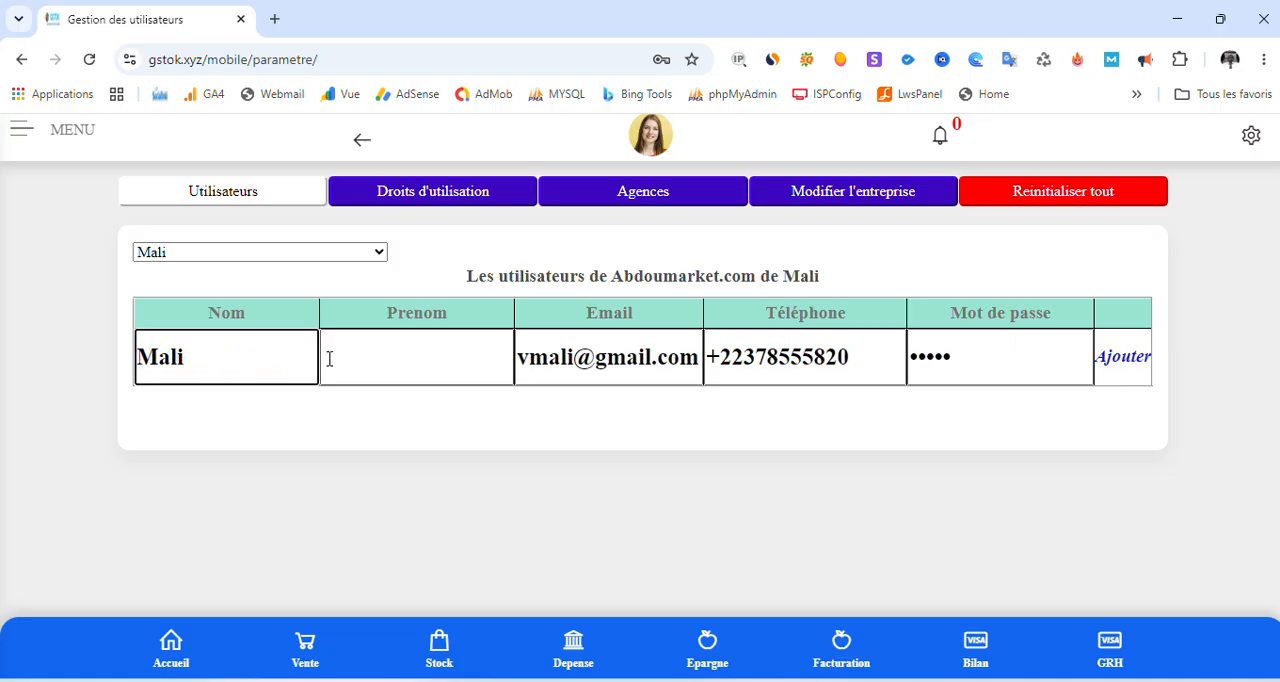
type("Vendeur")
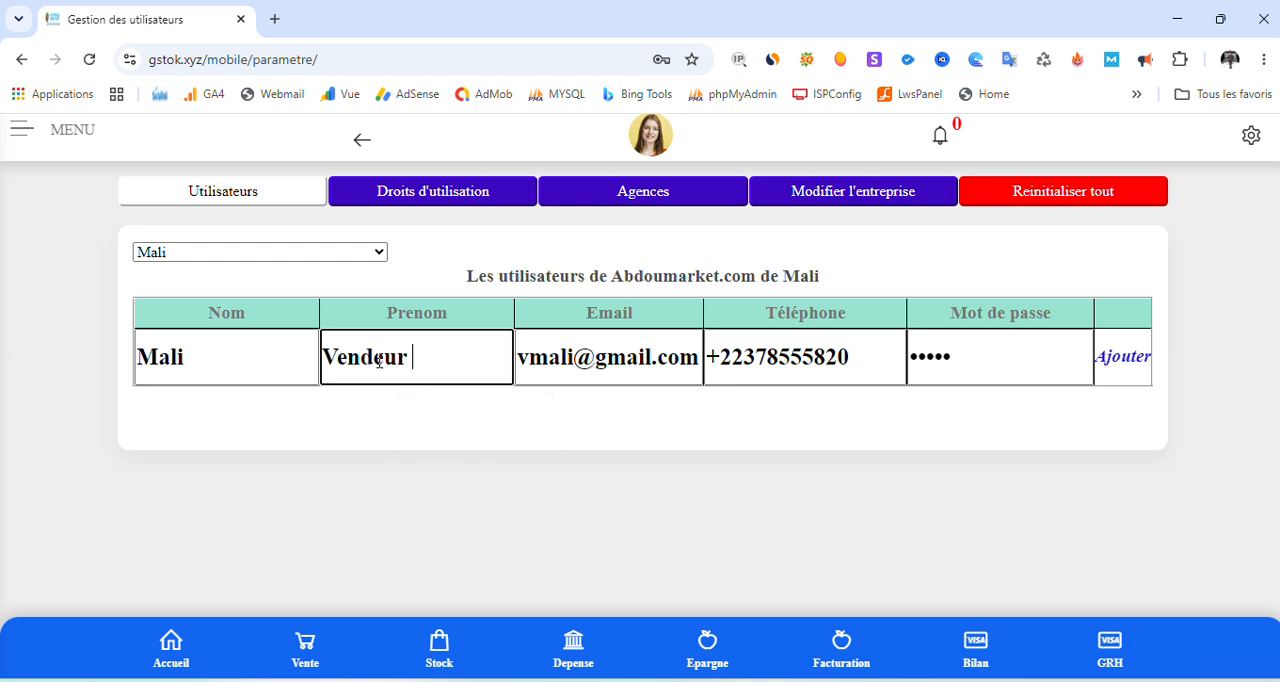
left_click(1128, 360)
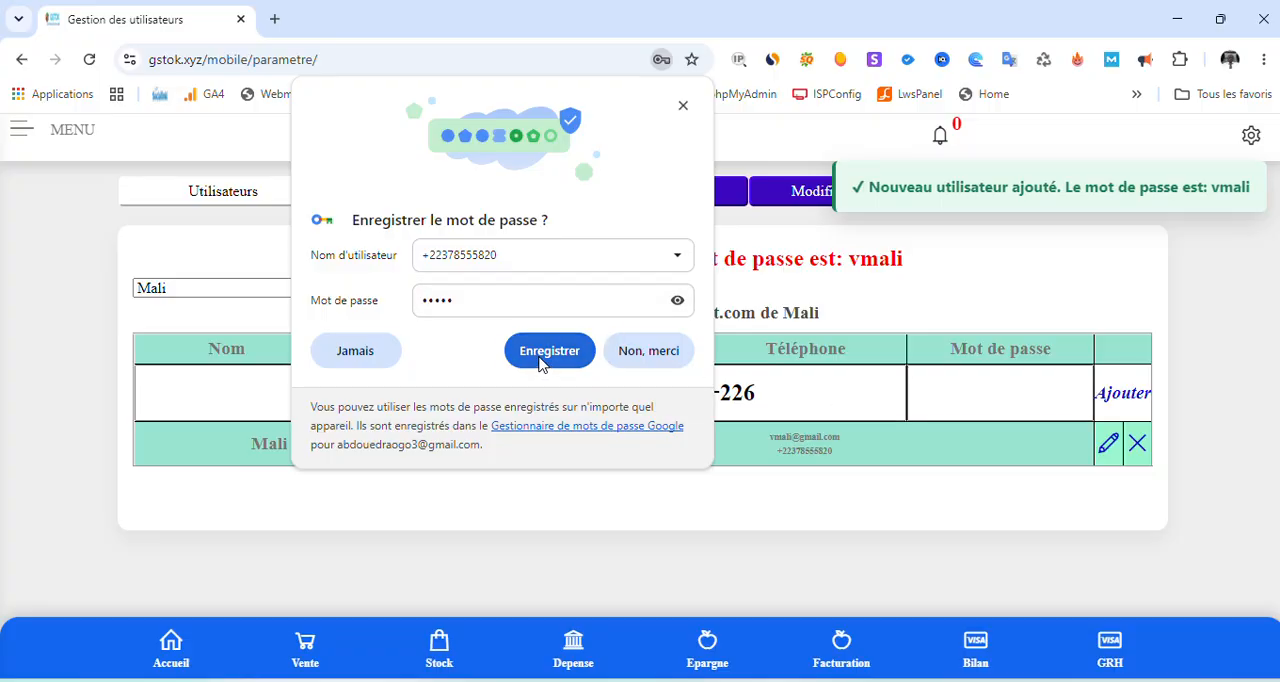
left_click(541, 362)
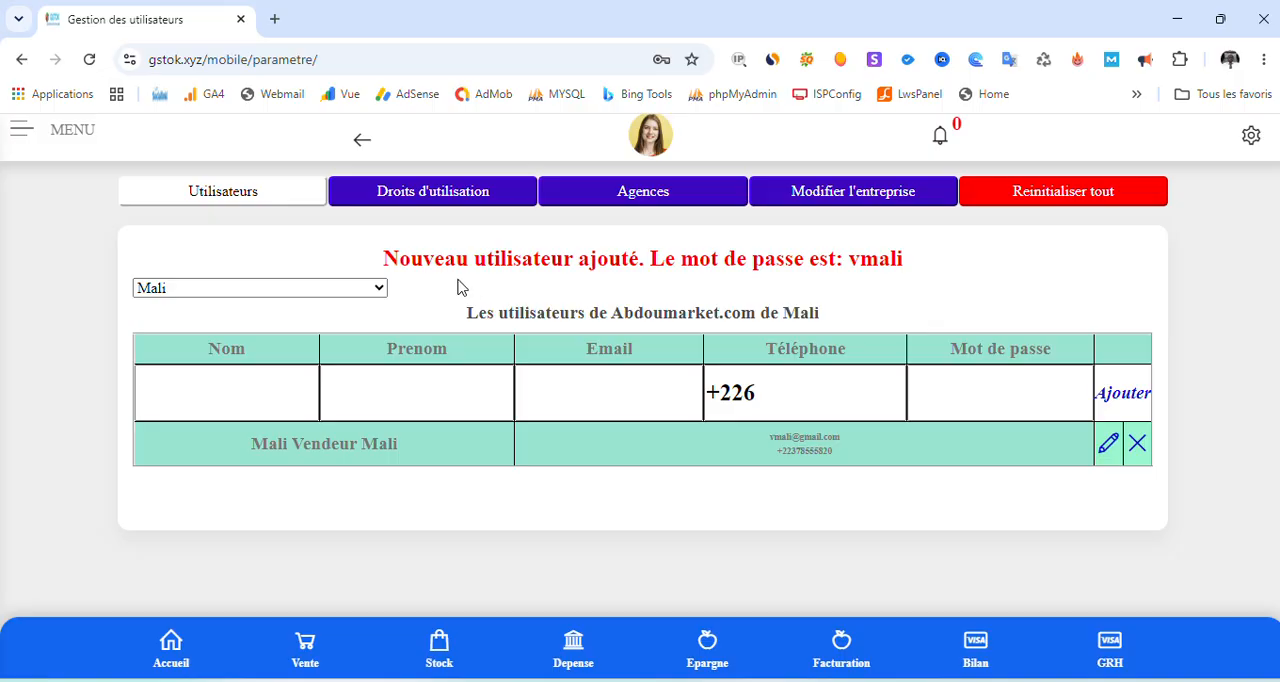
Step: Review the user lists of the Bobo, Niger and Mali agencies, ending with all users of the company
left_click(300, 288)
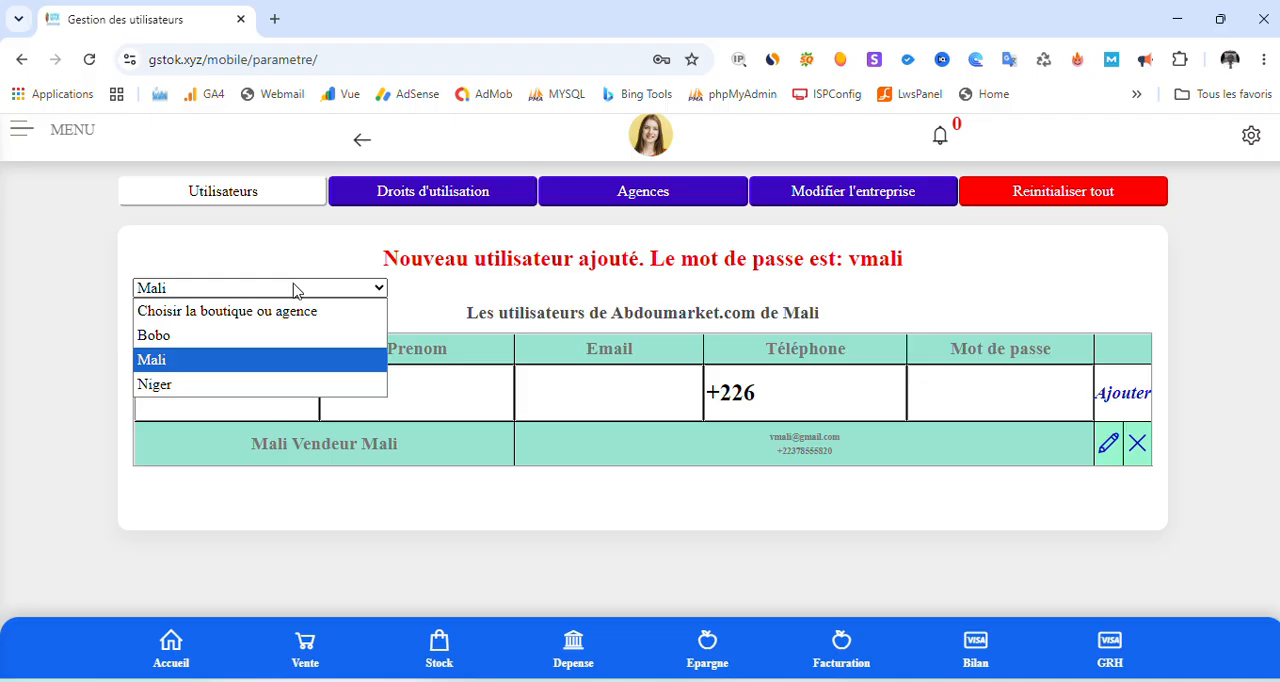
left_click(200, 334)
left_click(240, 287)
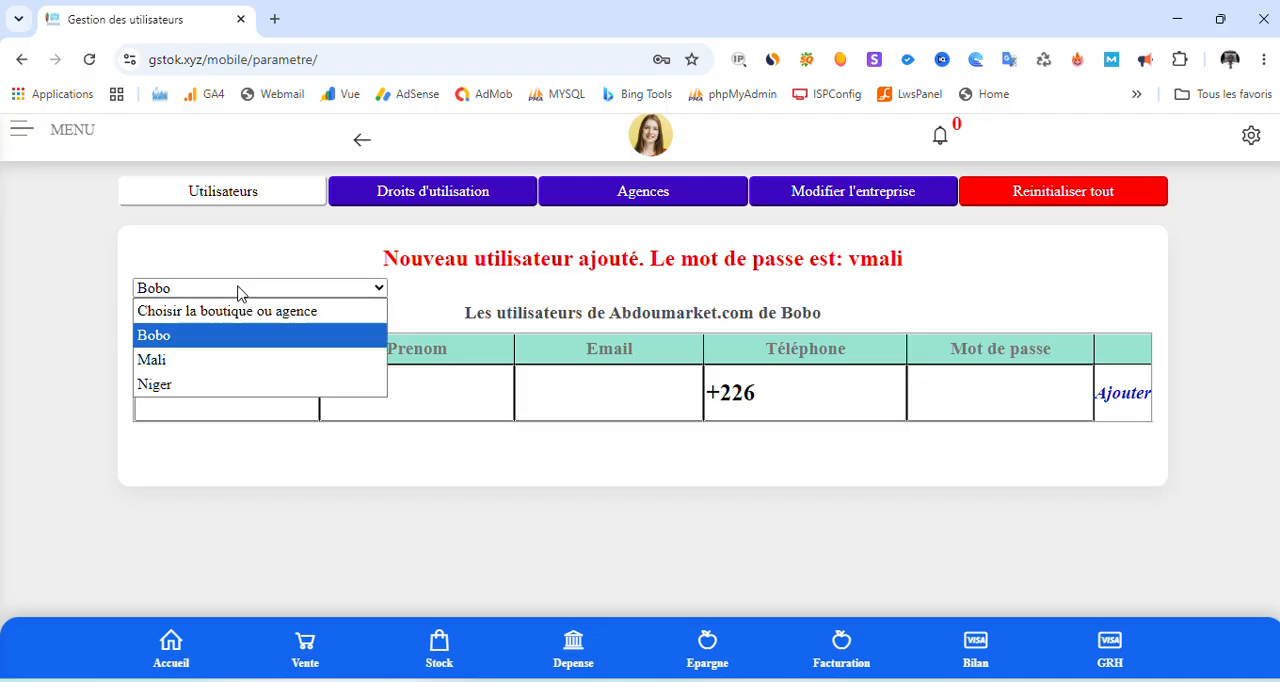
left_click(220, 384)
left_click(256, 292)
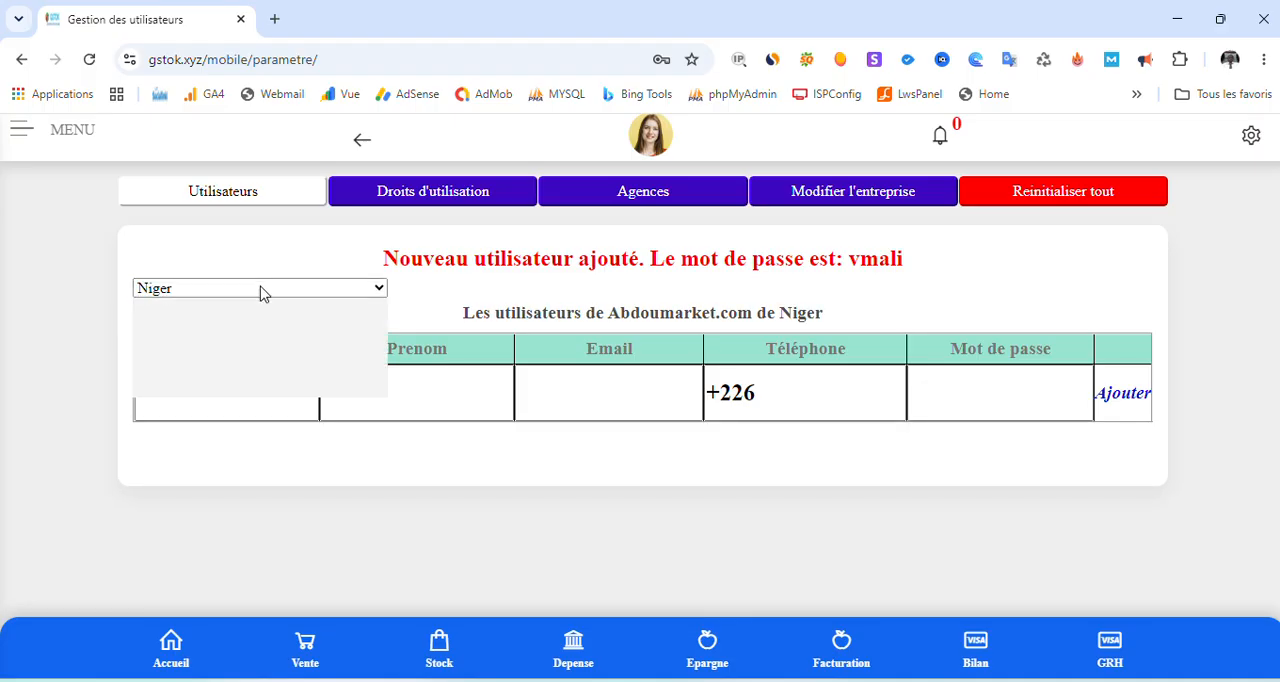
left_click(197, 357)
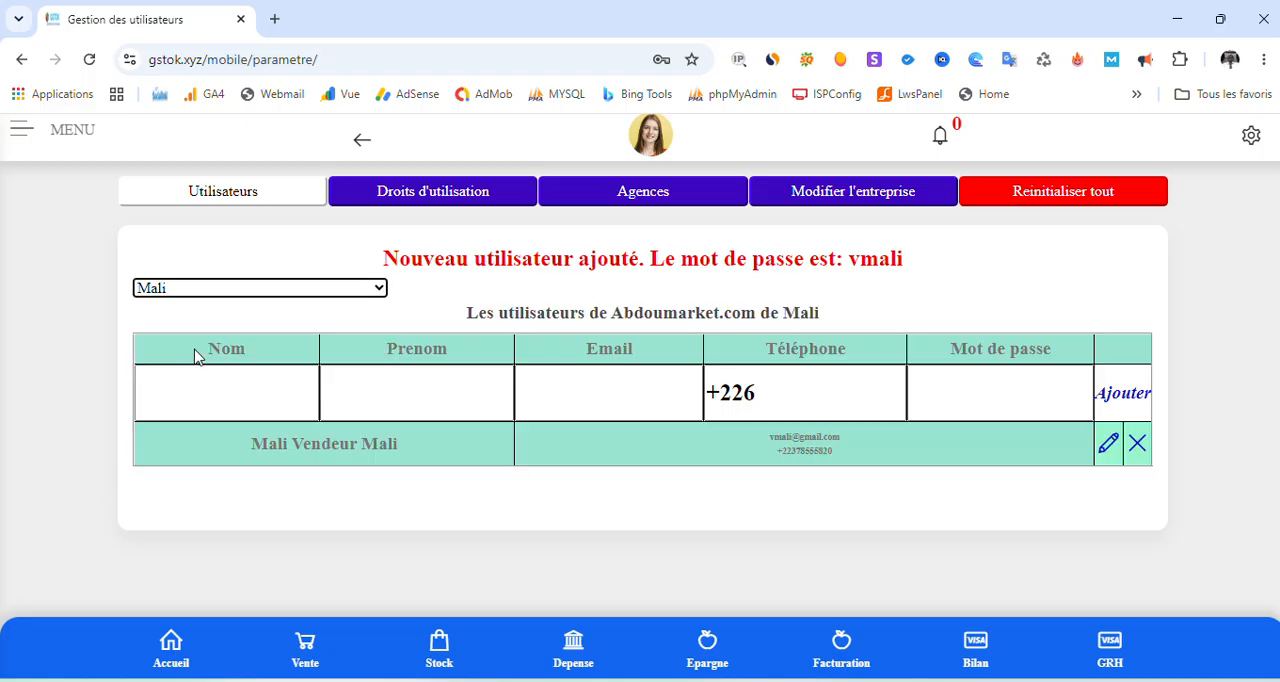
left_click(234, 291)
left_click(232, 318)
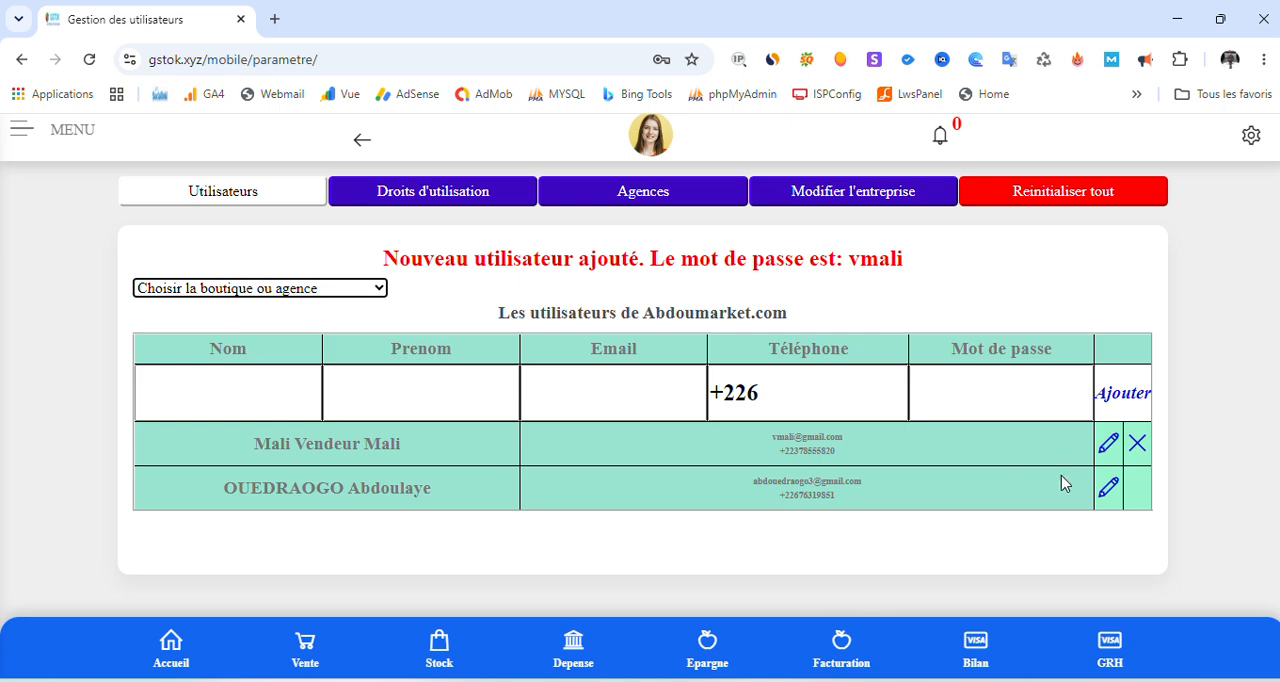
Step: Assign the company owner's user account to the Bobo agency and save the change
left_click(1108, 490)
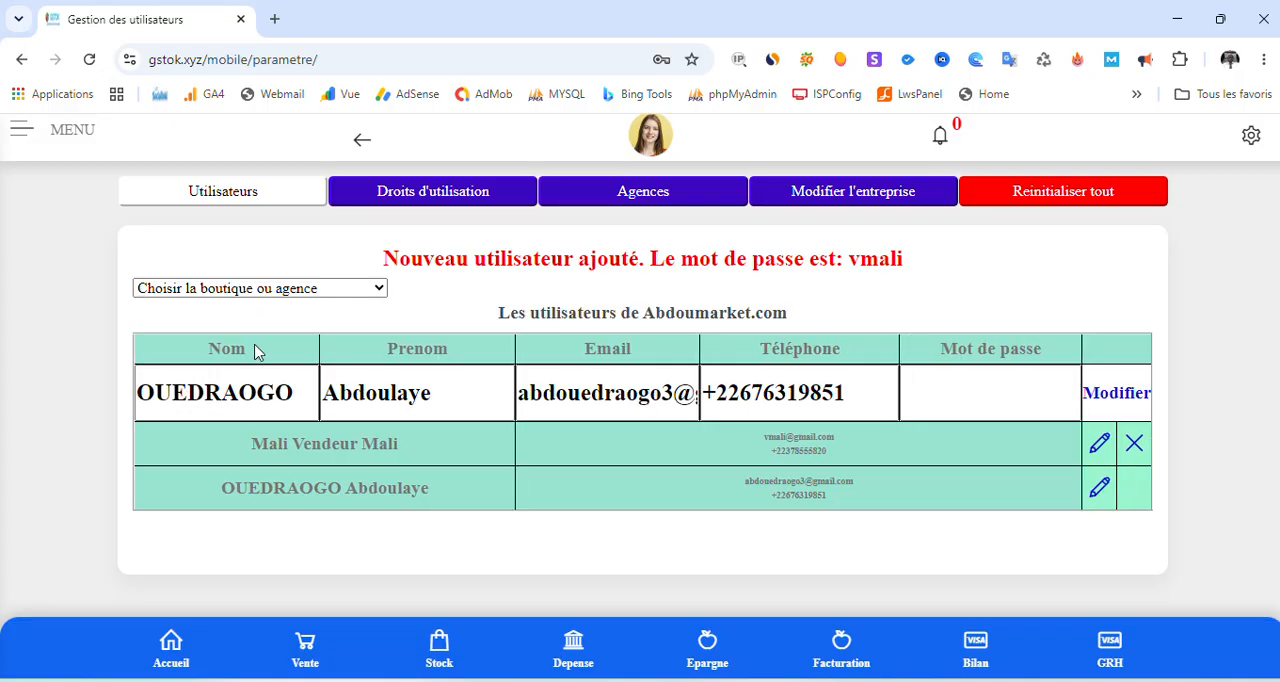
left_click(283, 295)
left_click(266, 336)
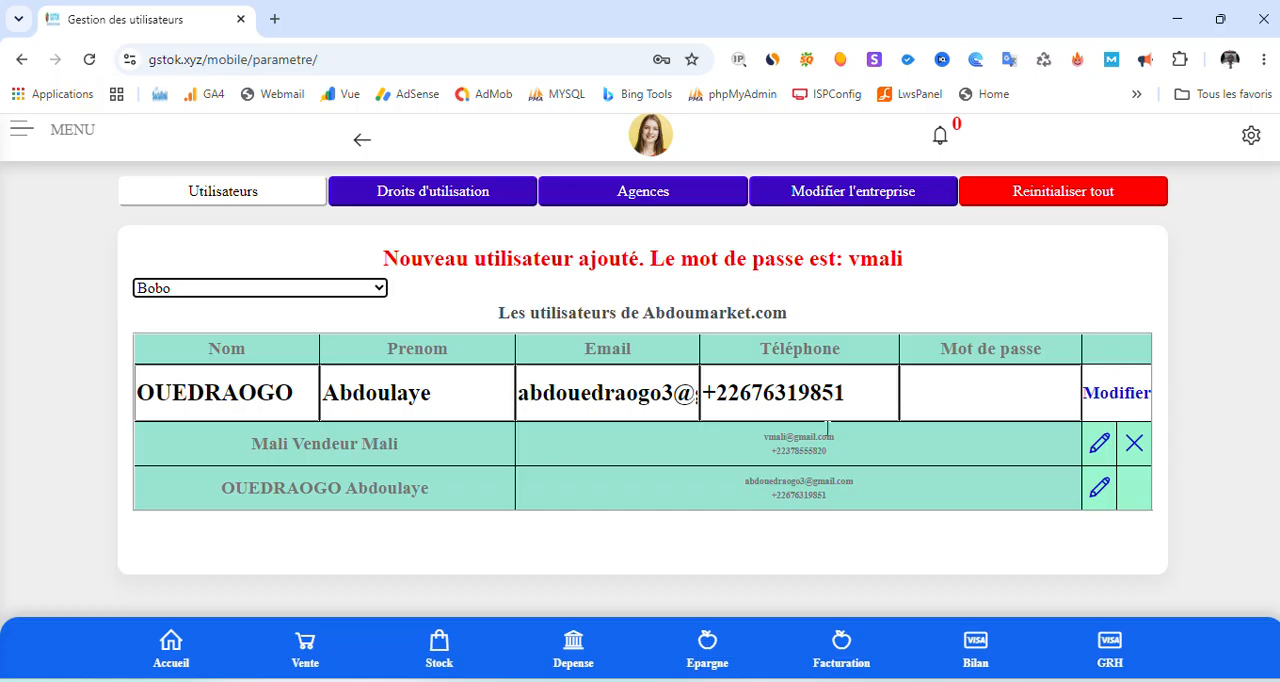
left_click(1135, 400)
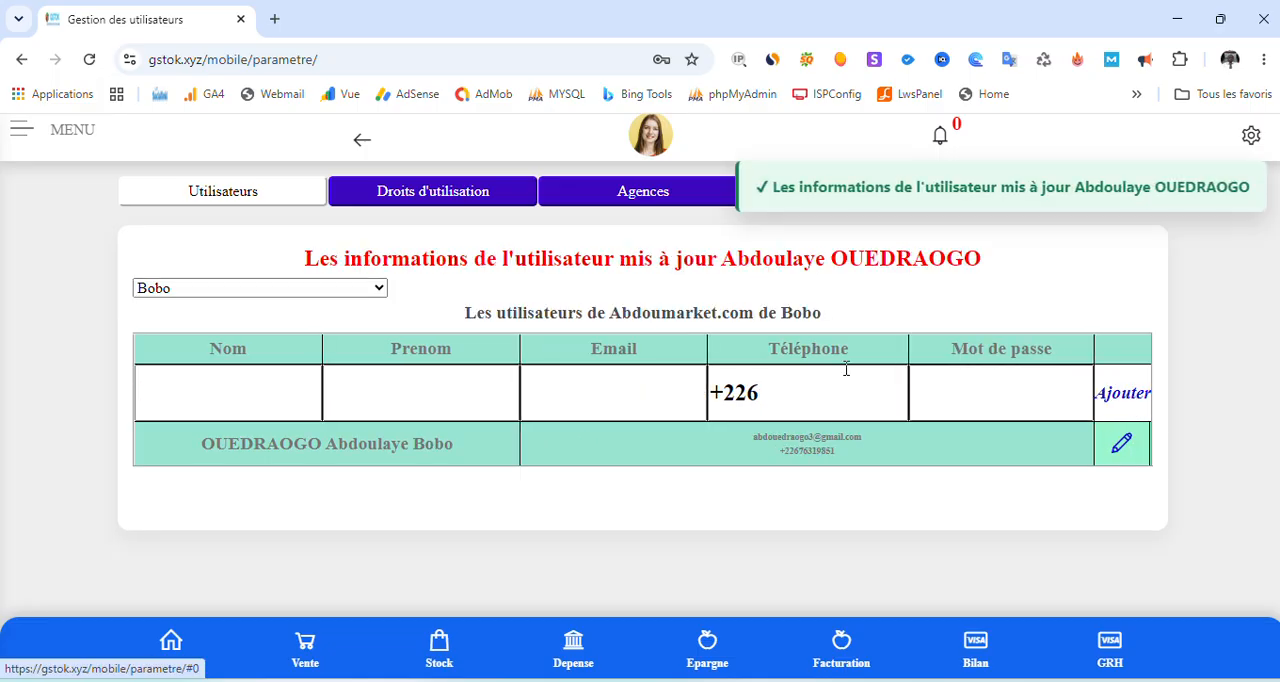
Step: View the users of the Mali agency and of the whole company, checking the agency shown after each user's name
left_click(190, 290)
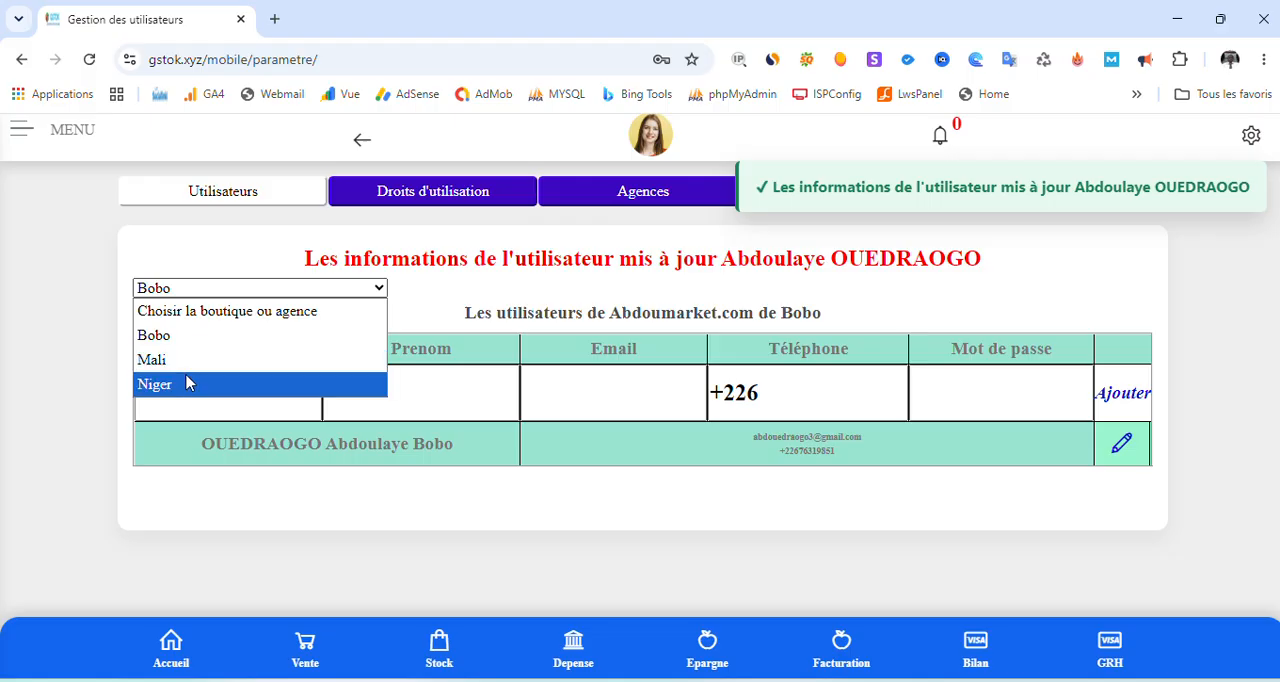
left_click(192, 365)
left_click(214, 290)
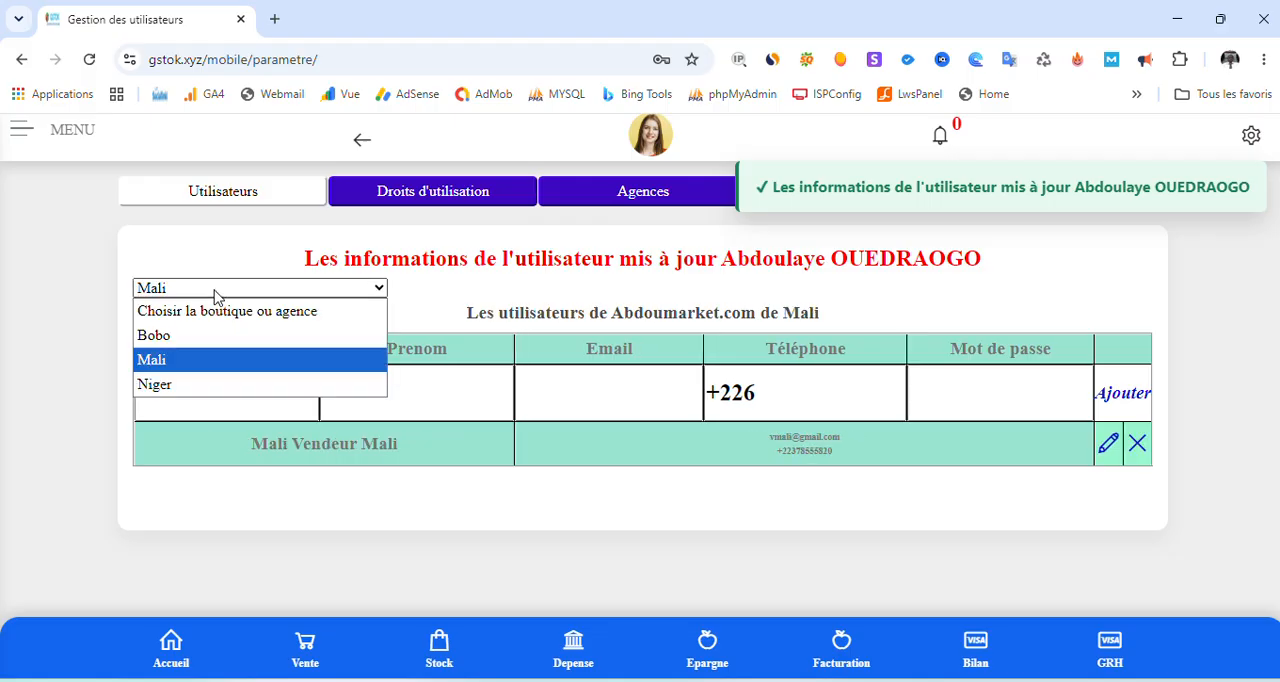
left_click(229, 316)
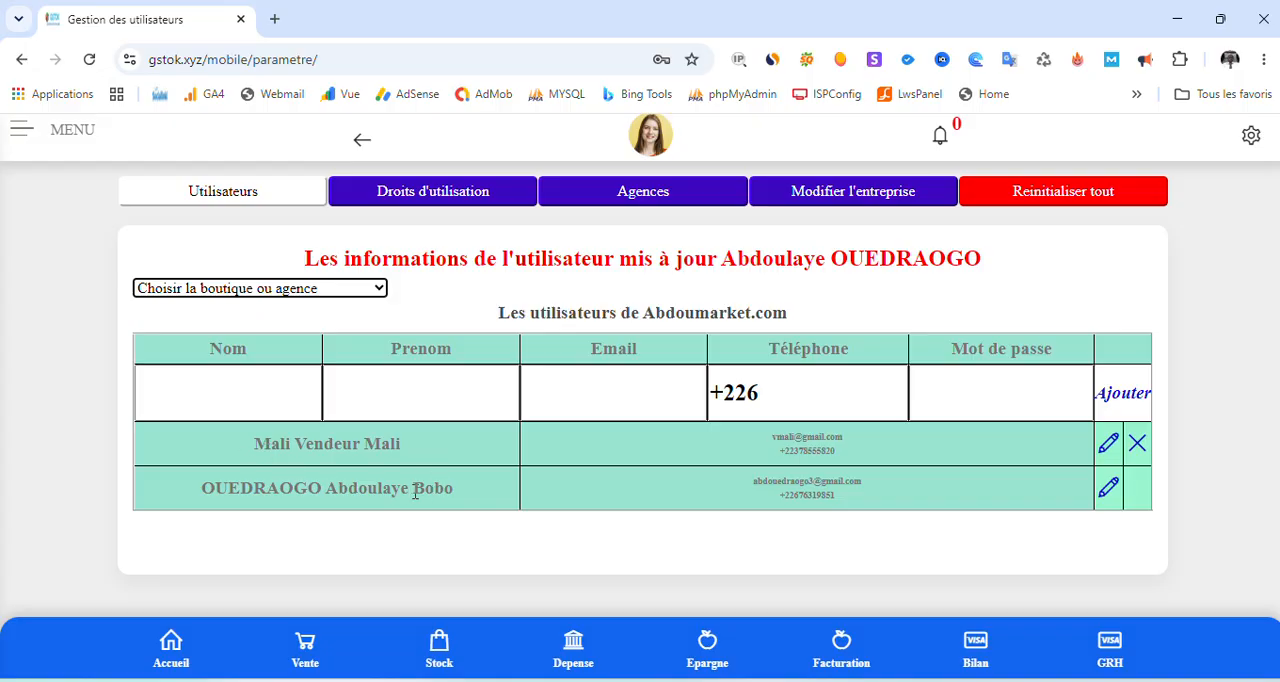
left_click_drag(415, 492, 464, 497)
left_click(370, 444)
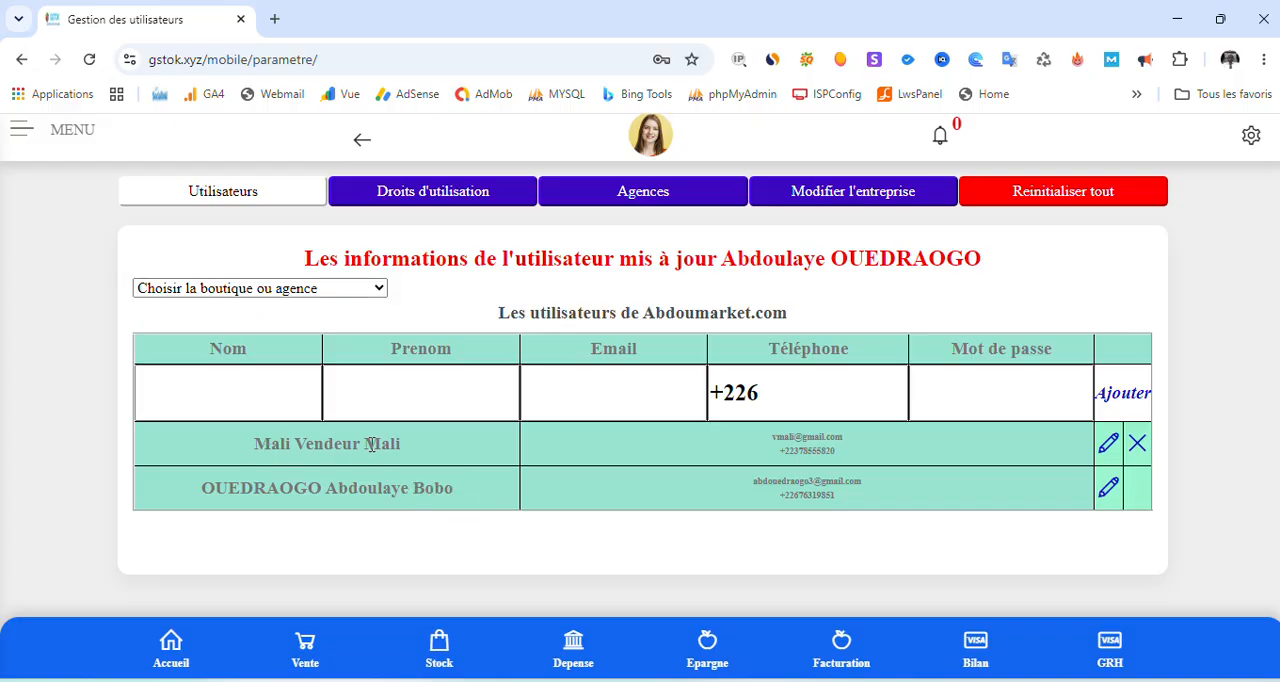
double_click(370, 444)
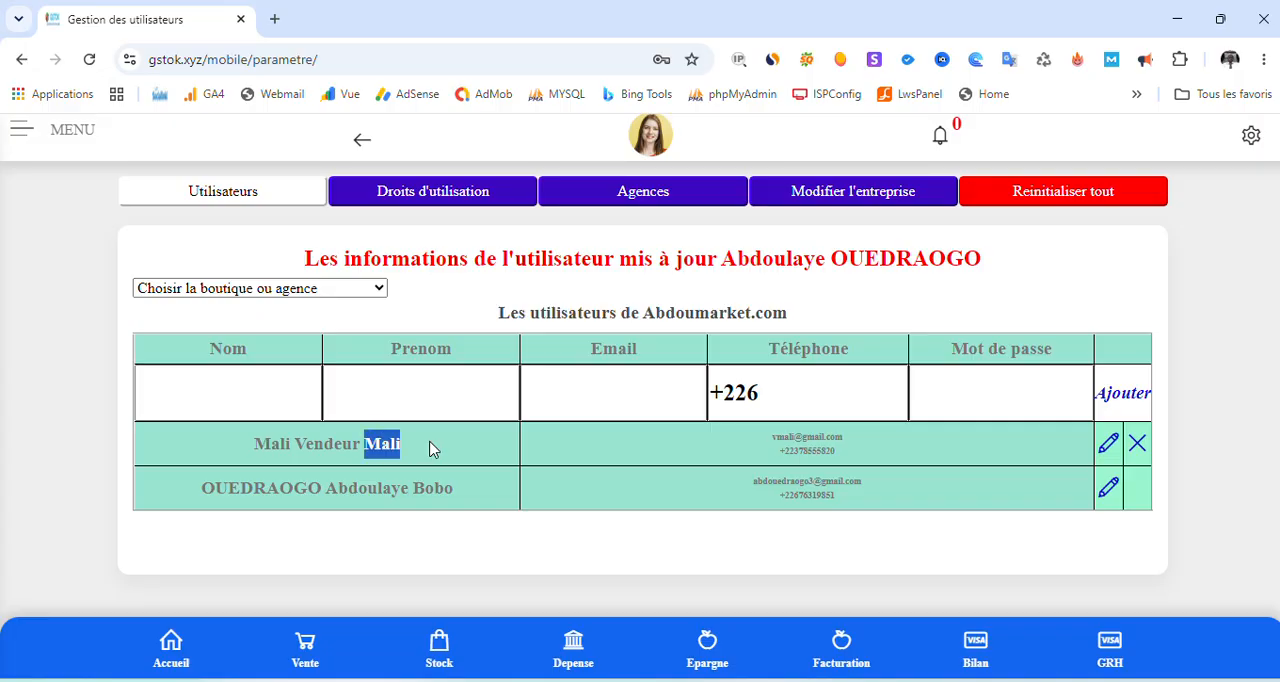
Step: Remove the agency assignment from the company owner's user account and save the change
left_click(1109, 489)
left_click(293, 290)
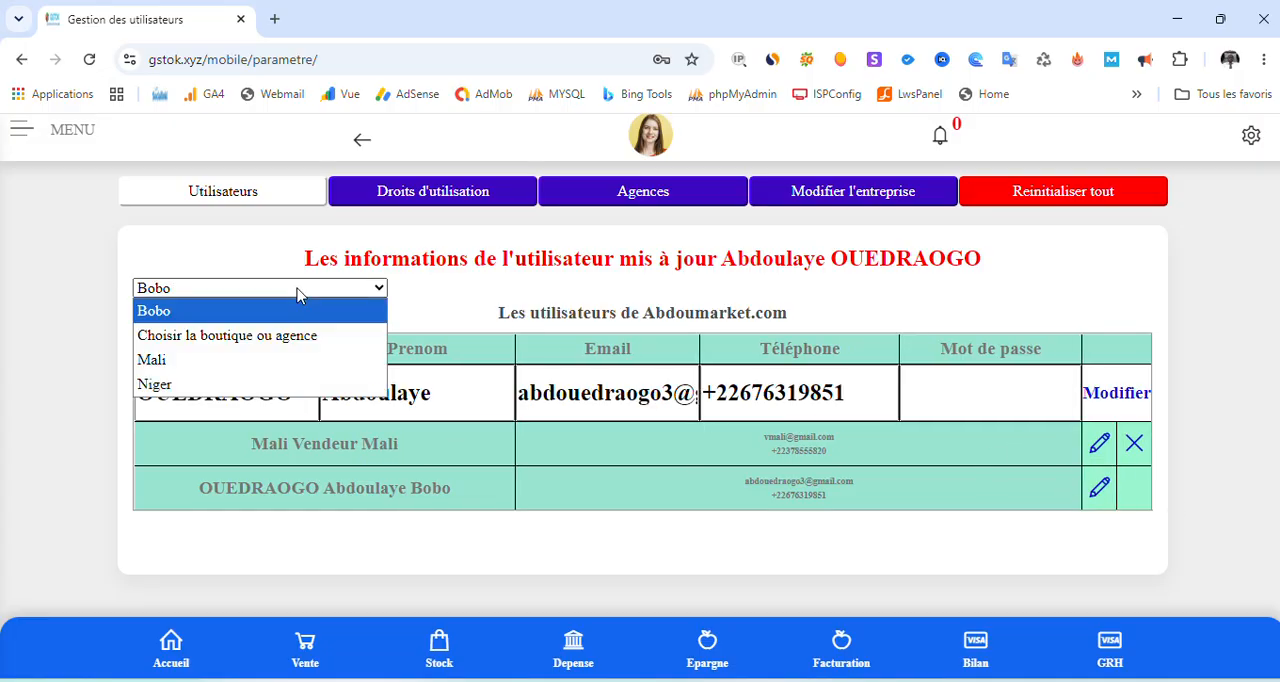
left_click(268, 336)
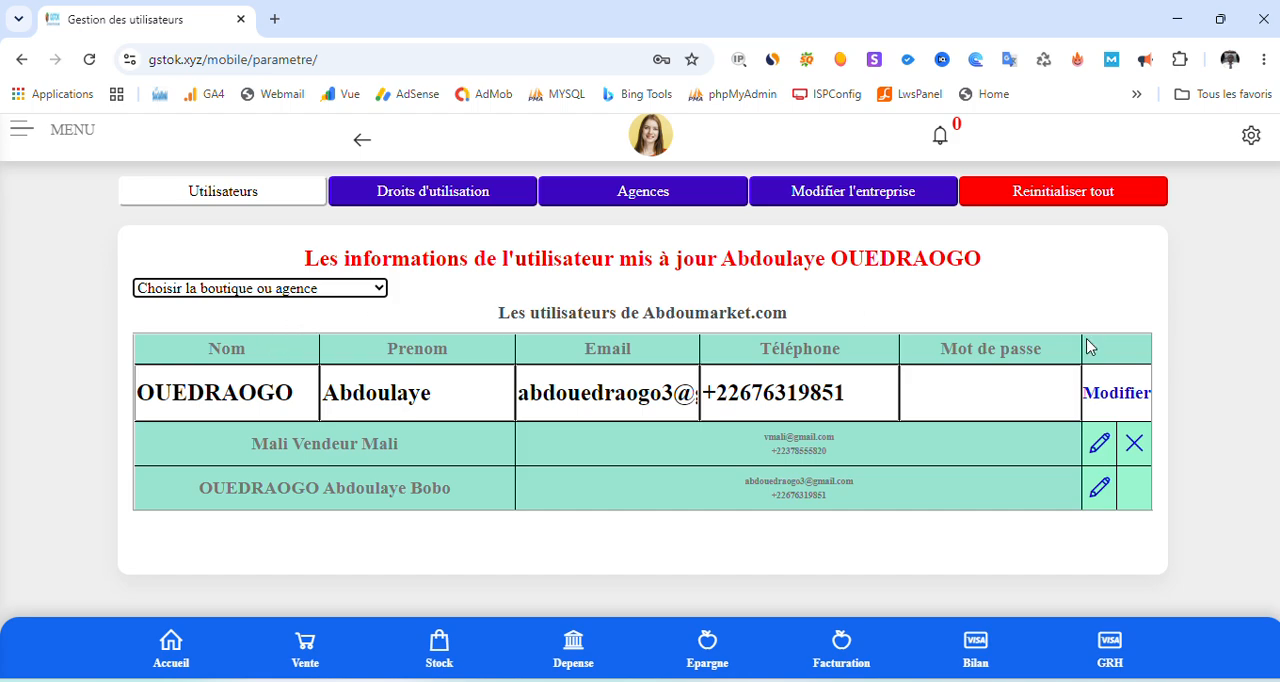
left_click(1077, 401)
left_click(1102, 403)
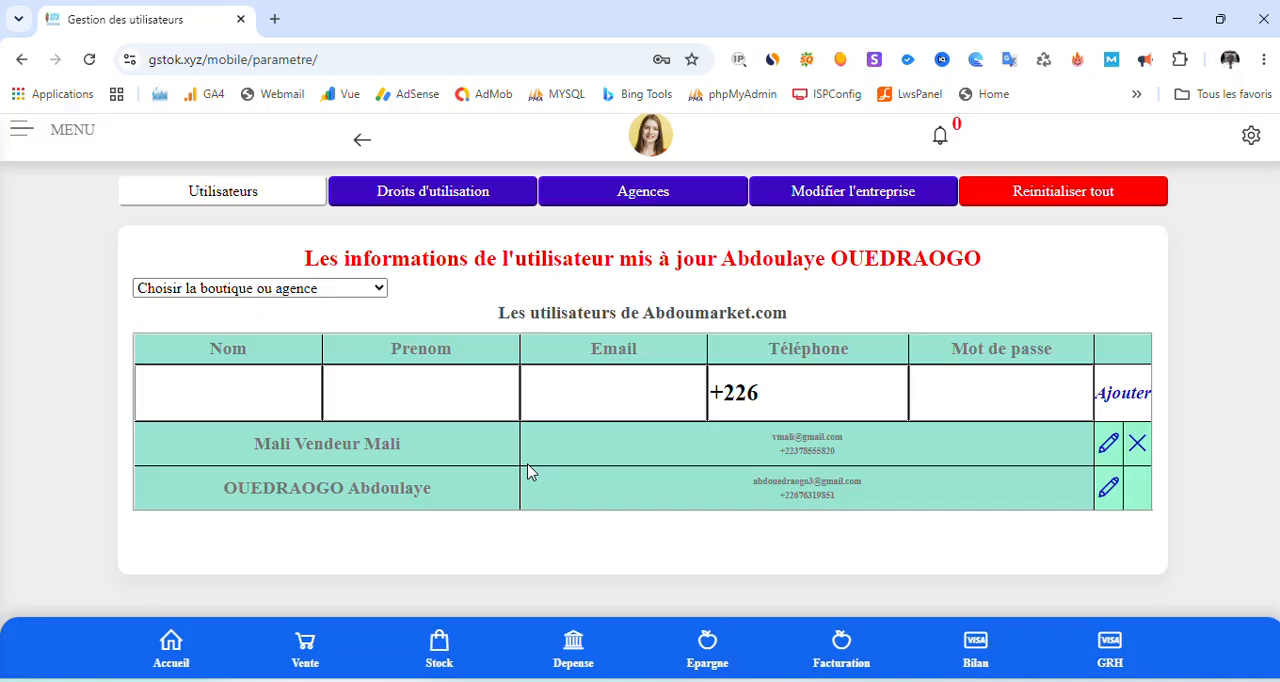
Step: Delete the Produit 1 output for Client X and the Produit 2 output for Client VIP from the stock outputs
left_click(445, 655)
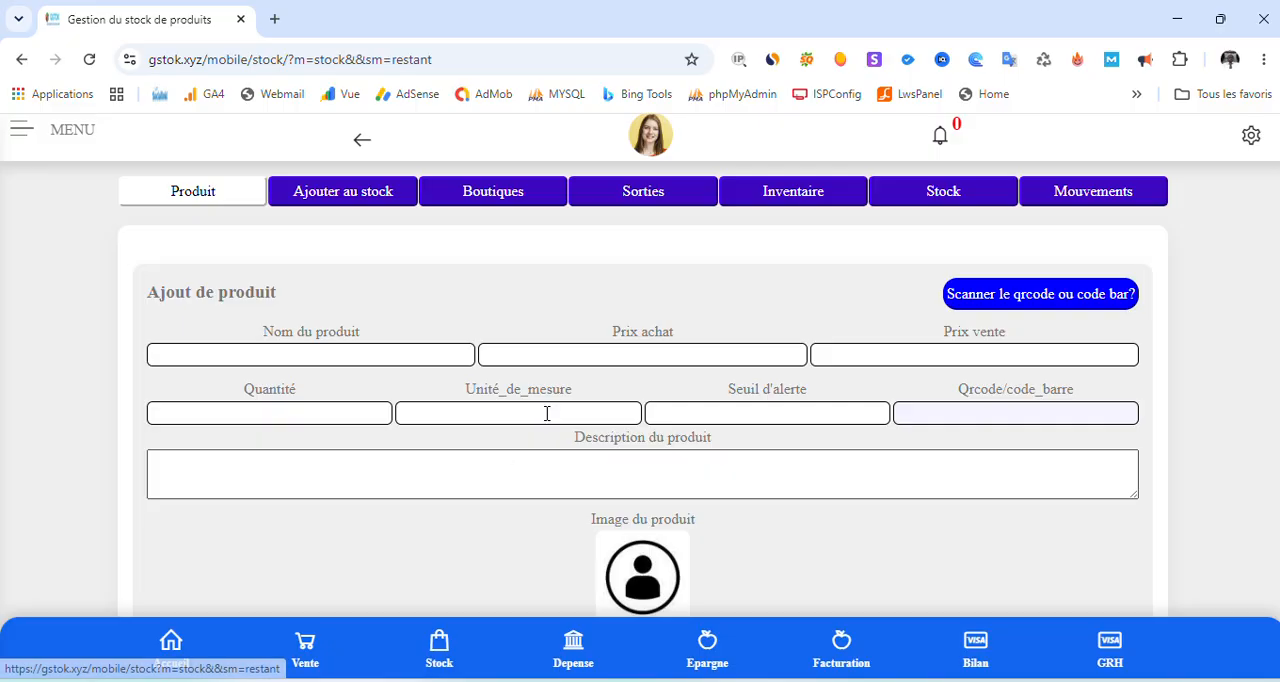
left_click(645, 198)
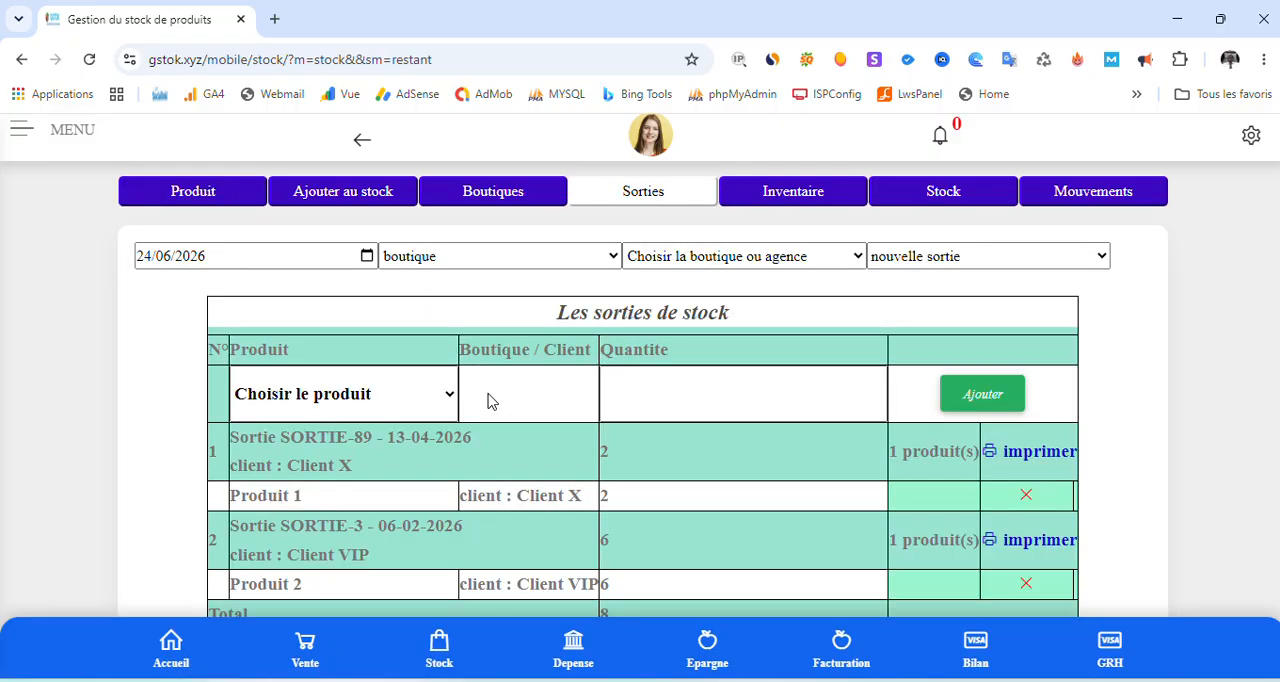
scroll(494, 399, "down", 3)
scroll(497, 396, "up", 3)
left_click(1026, 495)
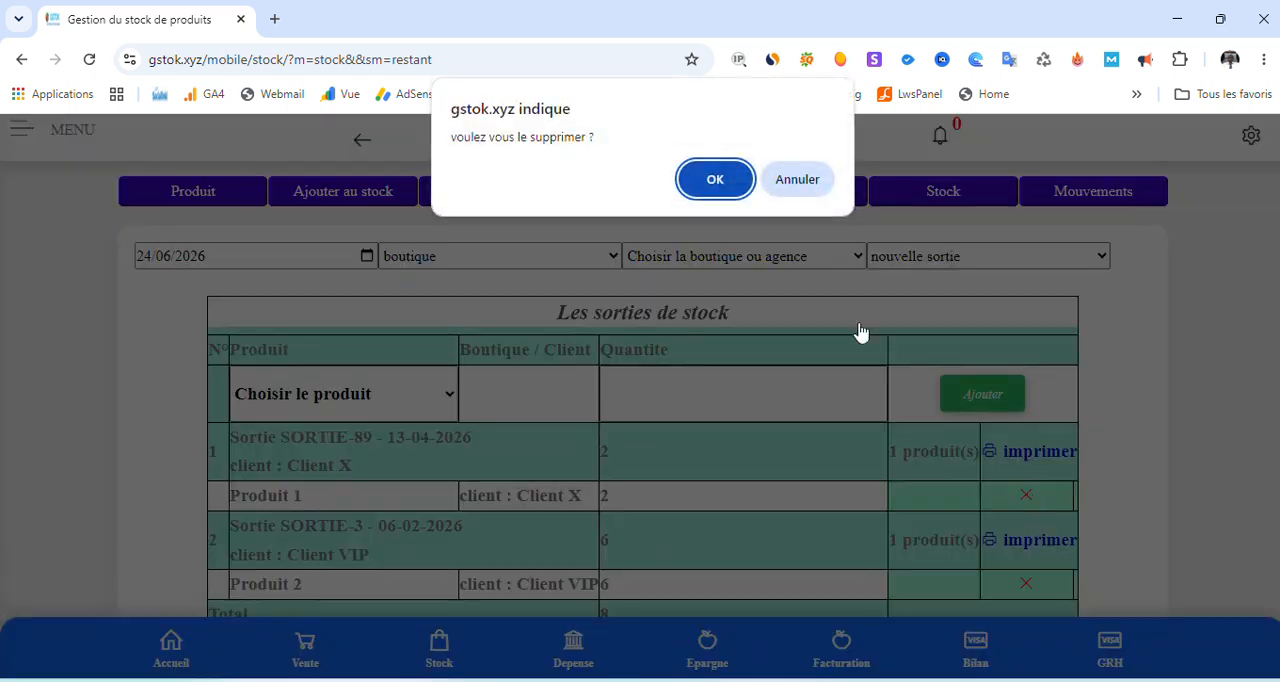
left_click(714, 177)
left_click(1027, 495)
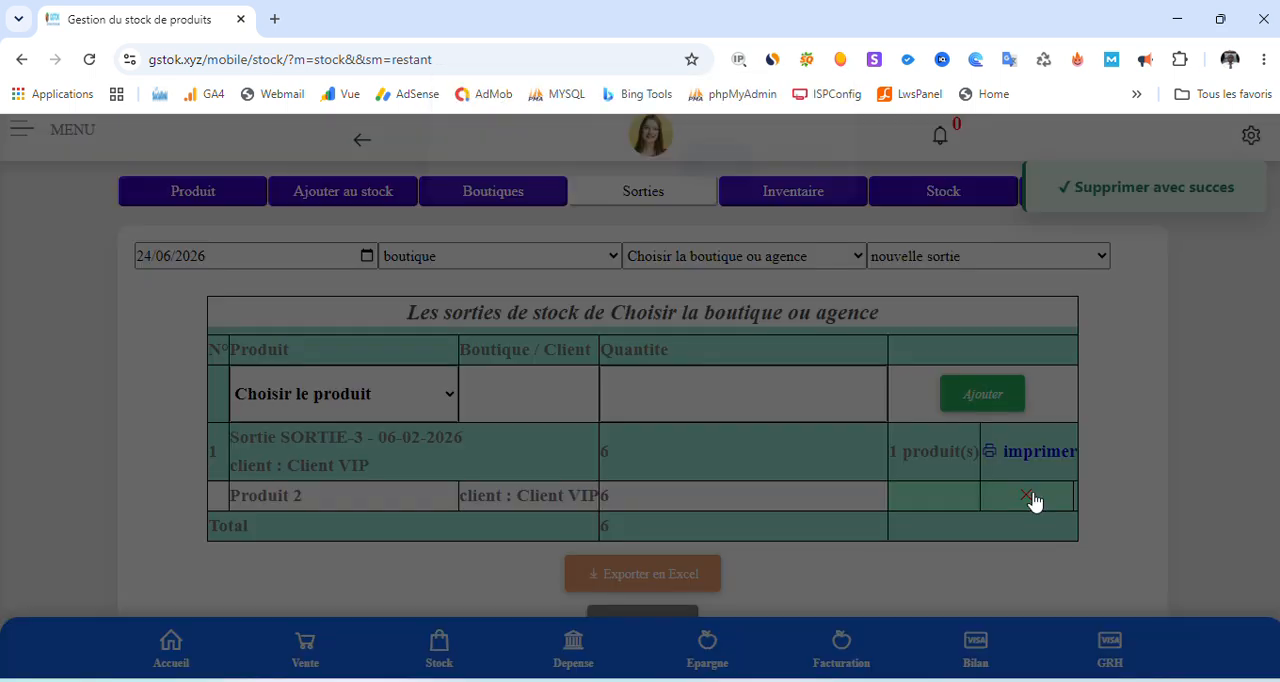
left_click(712, 180)
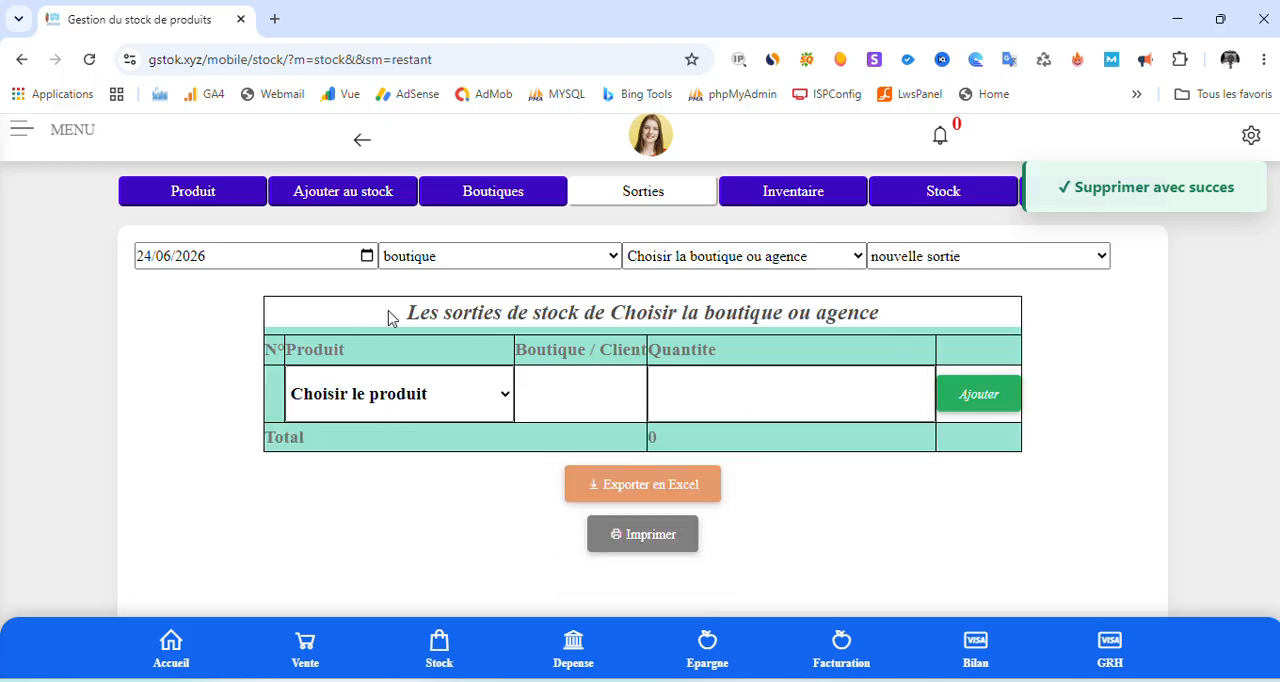
Step: Set up a new stock output with a boutique as the recipient type and the Mali agency as destination
left_click(490, 260)
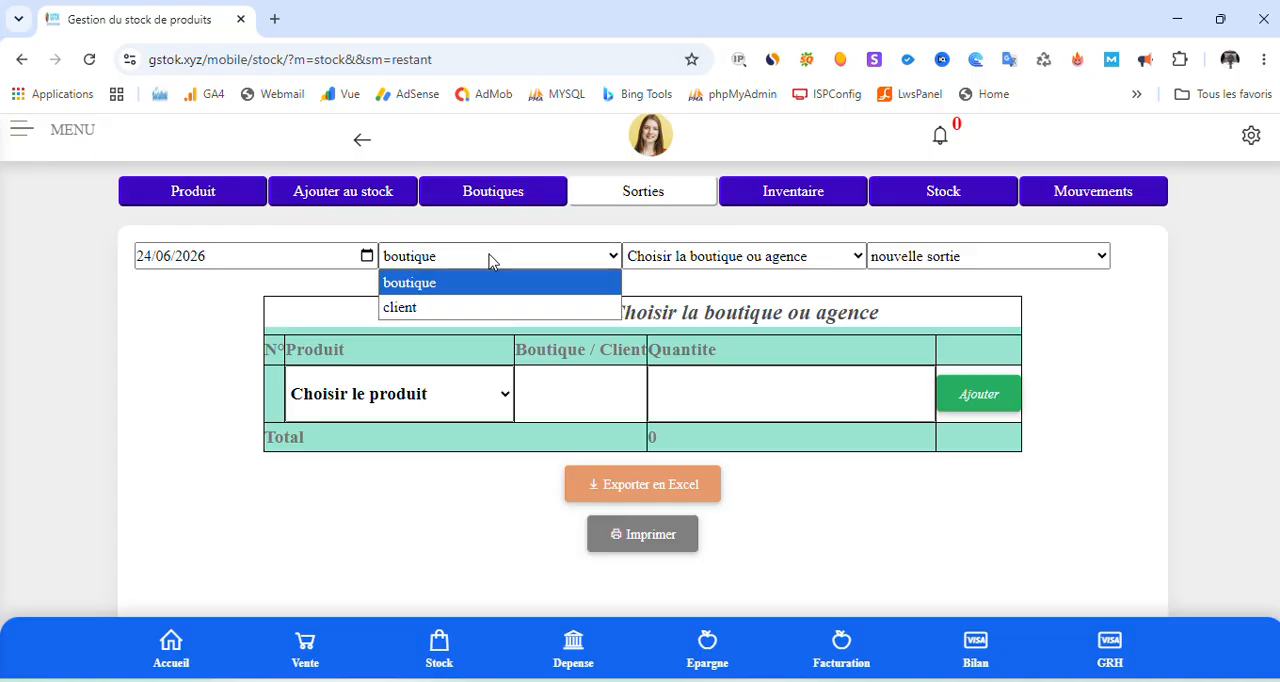
left_click(490, 260)
left_click(490, 260)
left_click(477, 284)
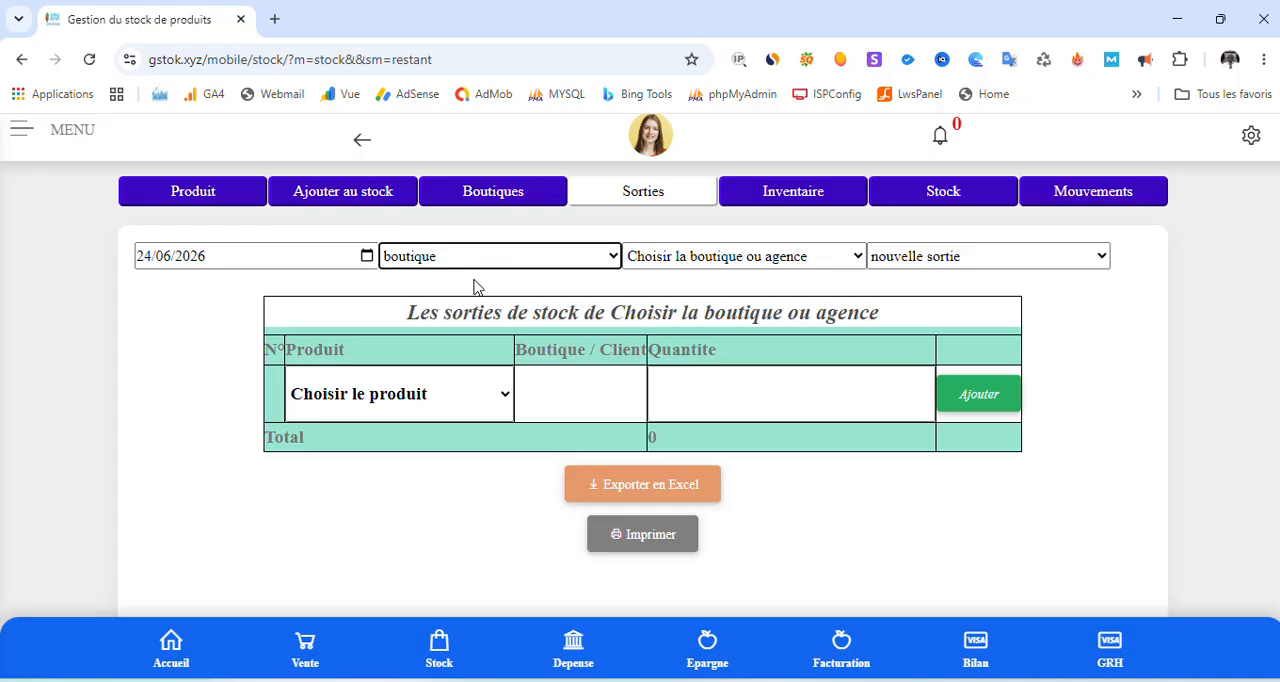
left_click(697, 262)
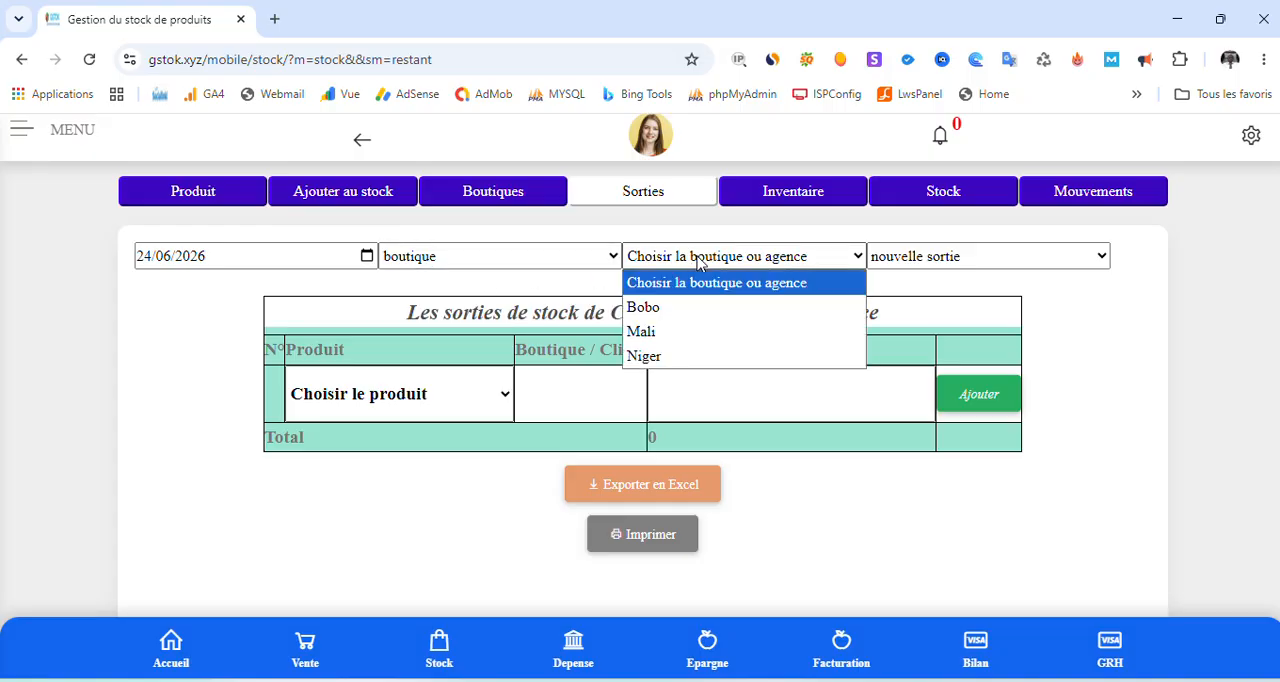
left_click(712, 334)
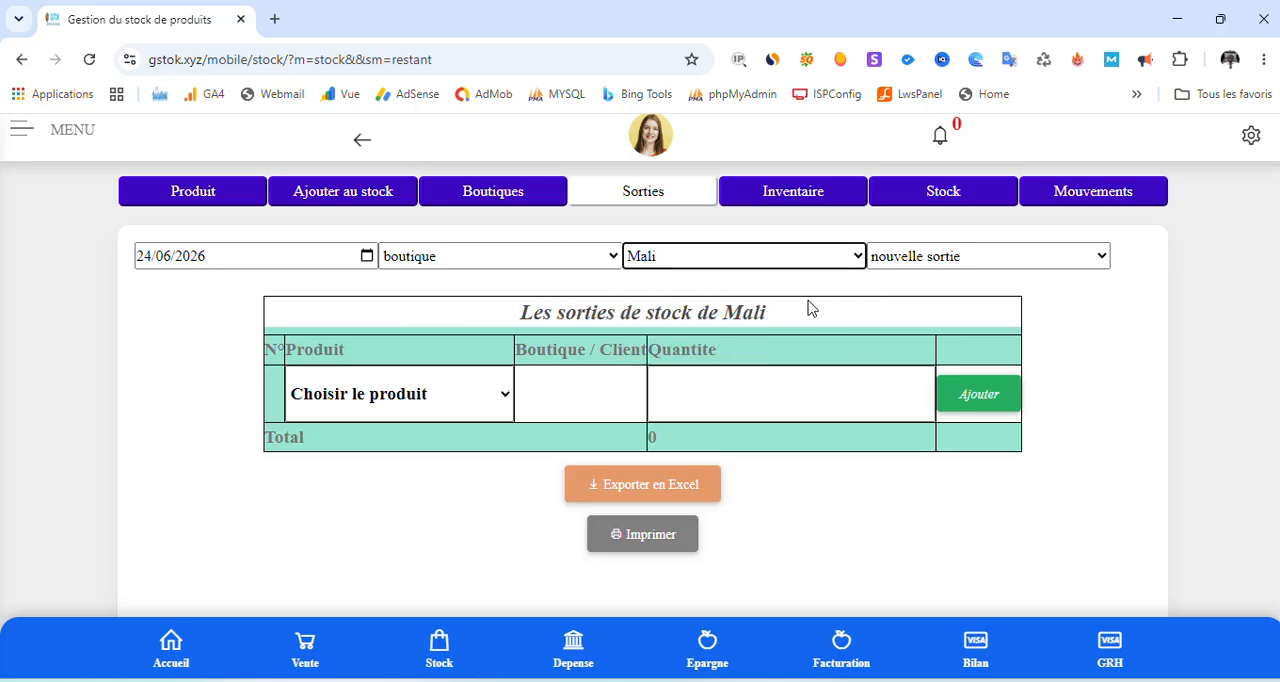
left_click(945, 262)
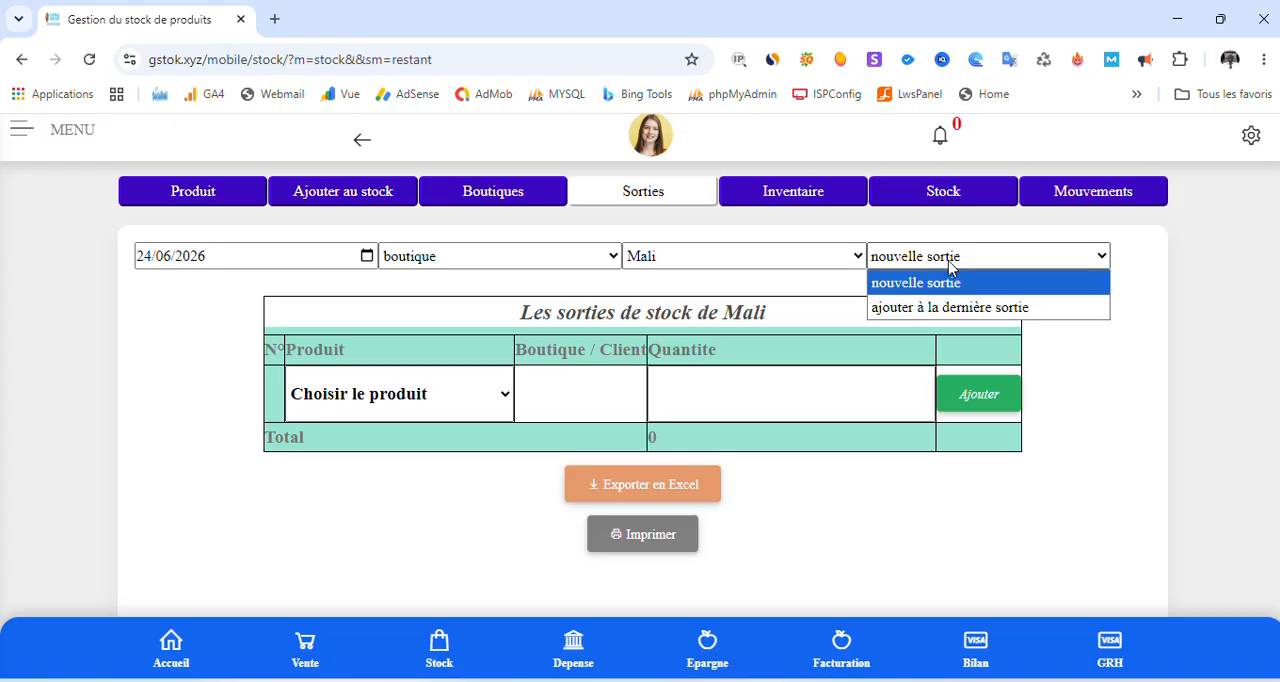
left_click(949, 267)
Step: Add Produit 1 with a quantity of 78 to the stock output for Mali
left_click(398, 404)
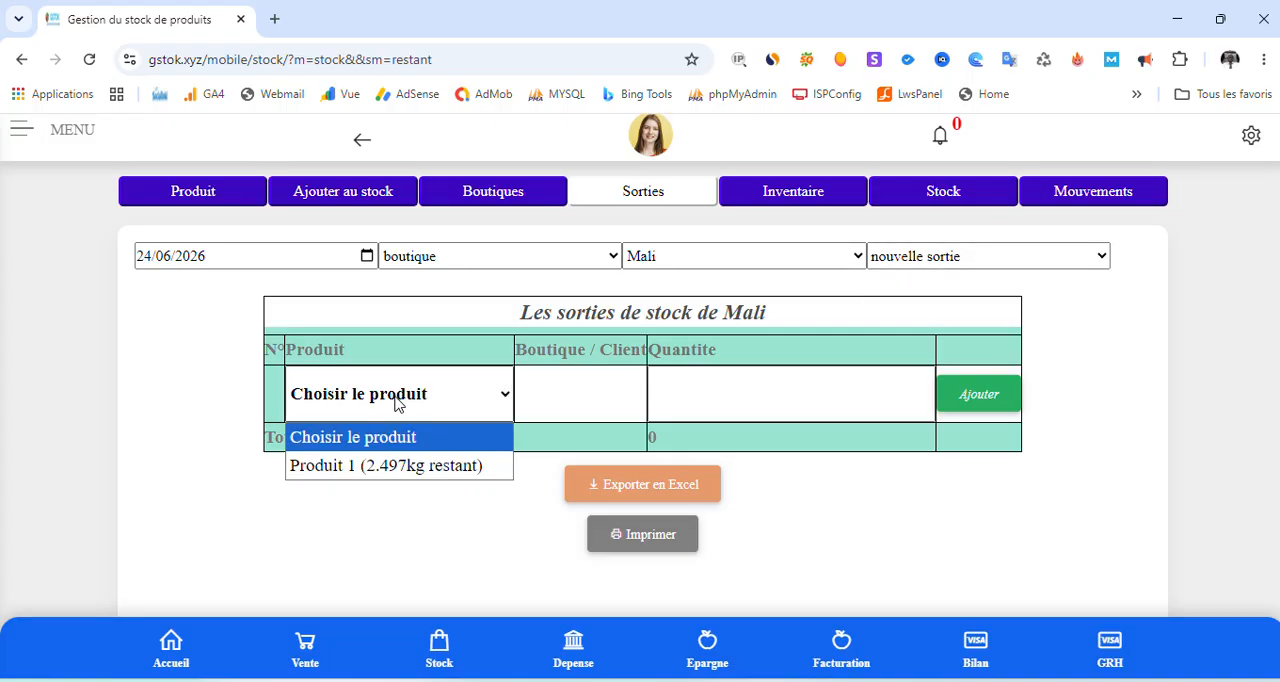
left_click(390, 476)
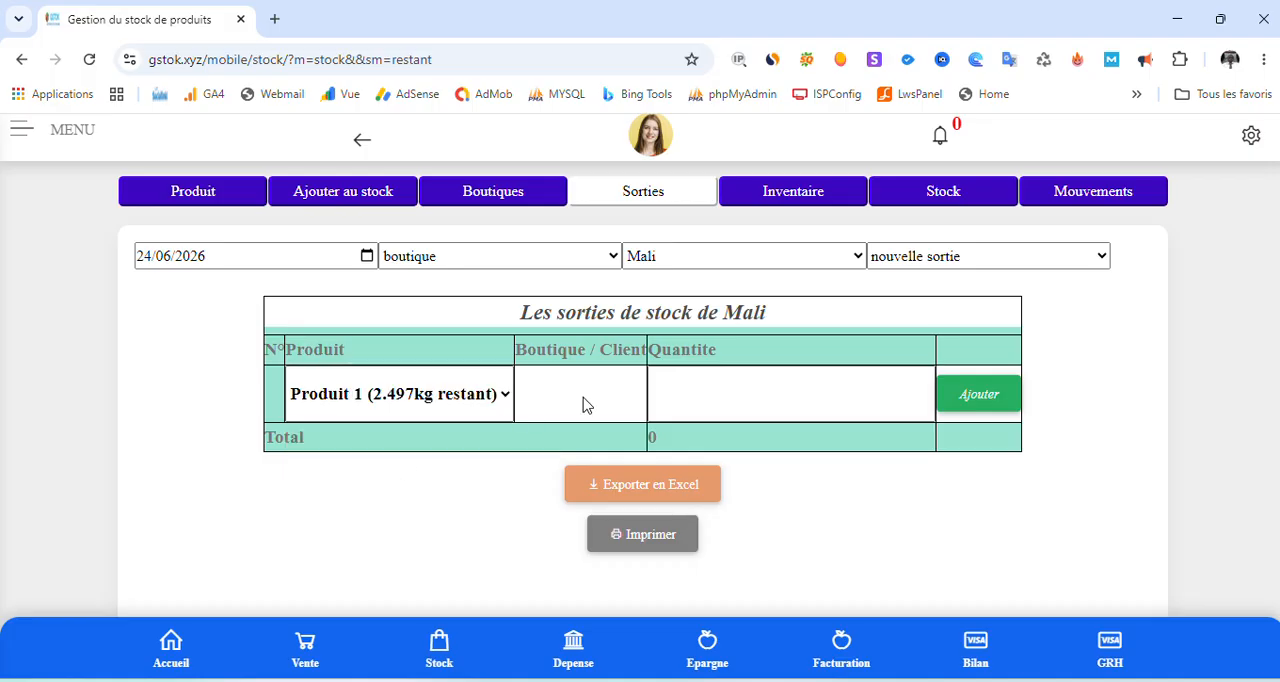
left_click(709, 396)
left_click(713, 400)
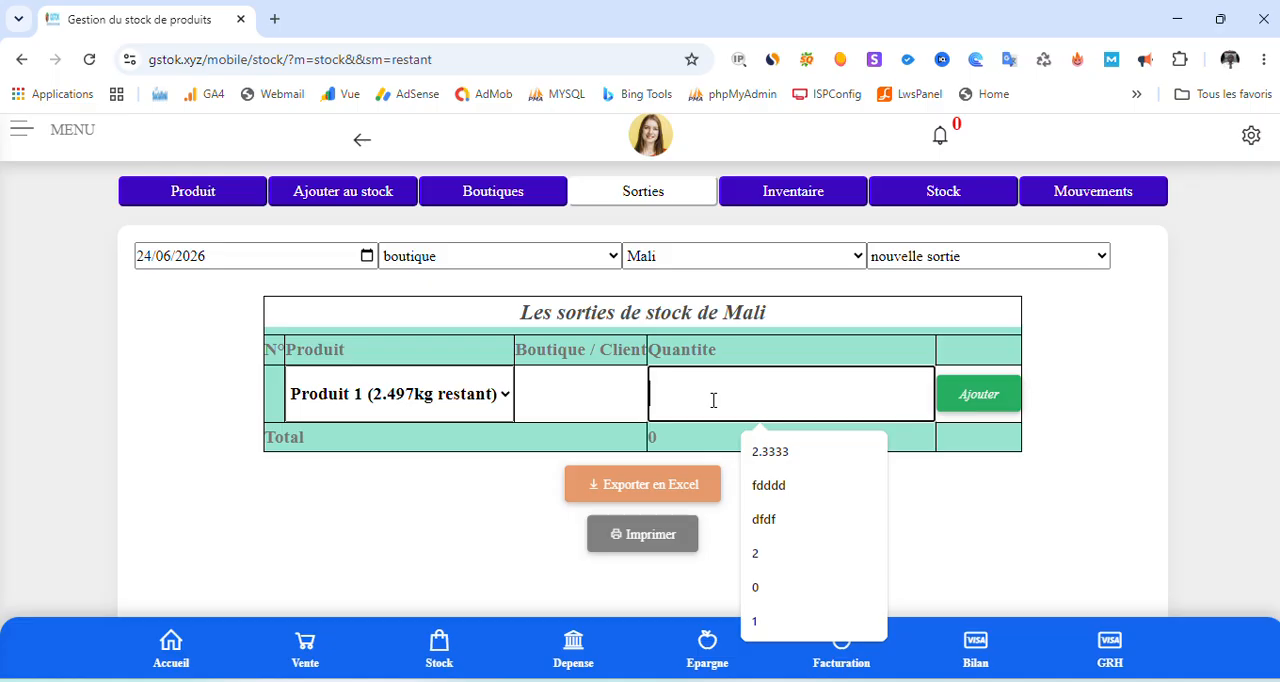
type("78")
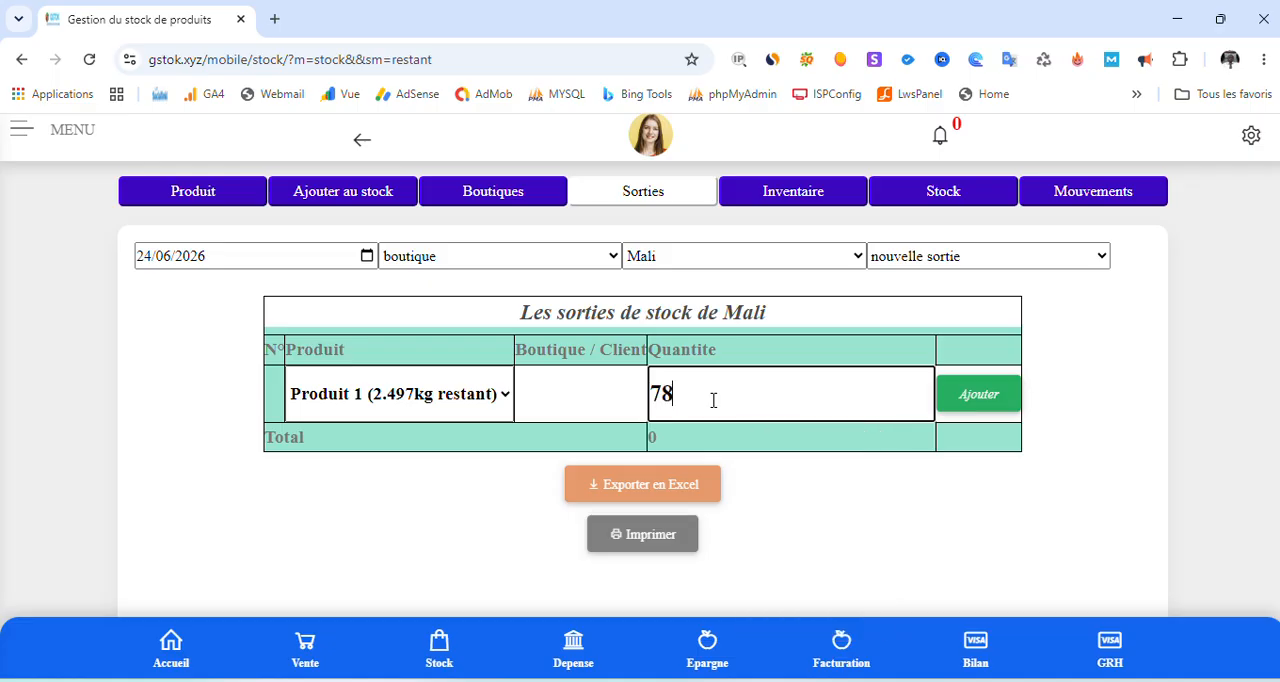
left_click(980, 400)
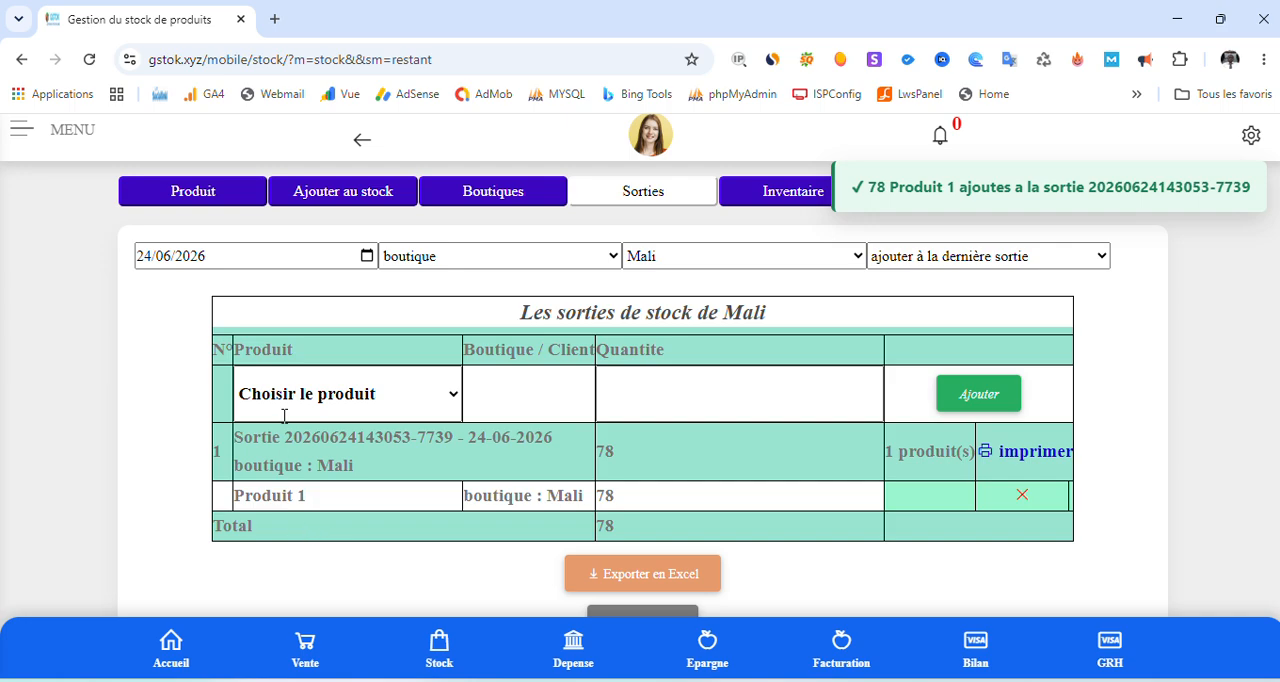
Step: Record a new stock output of 19 units of Produit 1 for the Niger agency
left_click(432, 258)
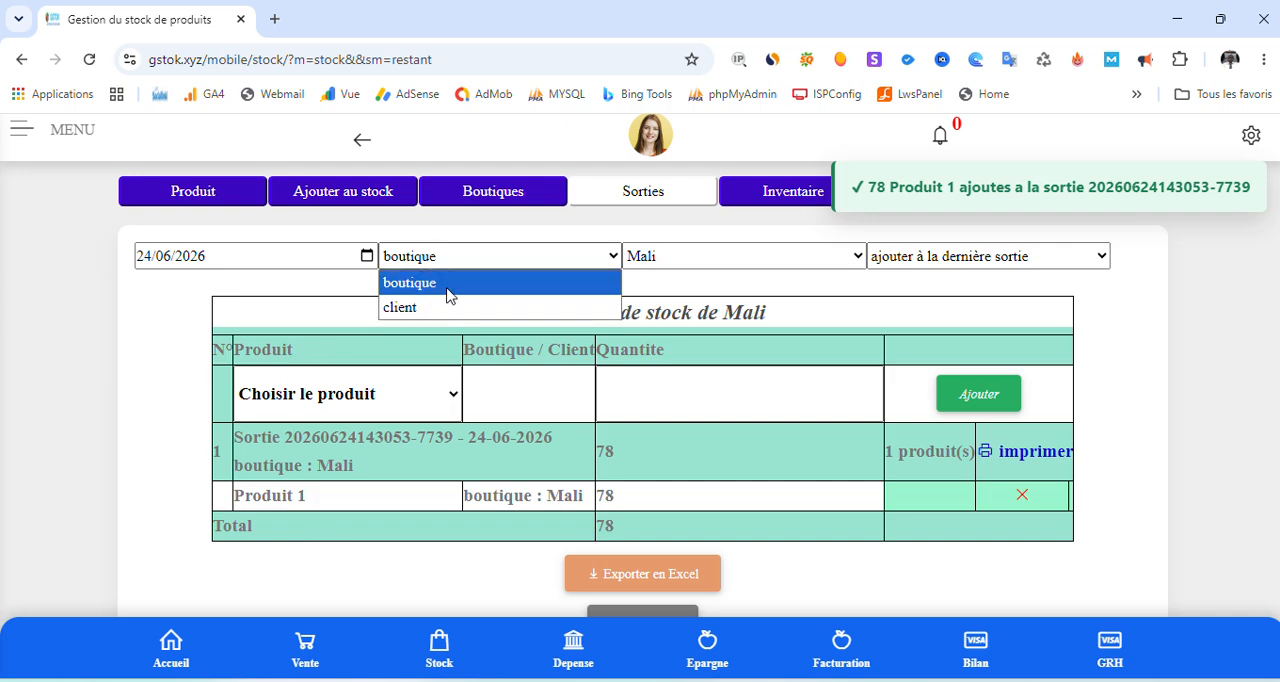
left_click(784, 262)
left_click(769, 360)
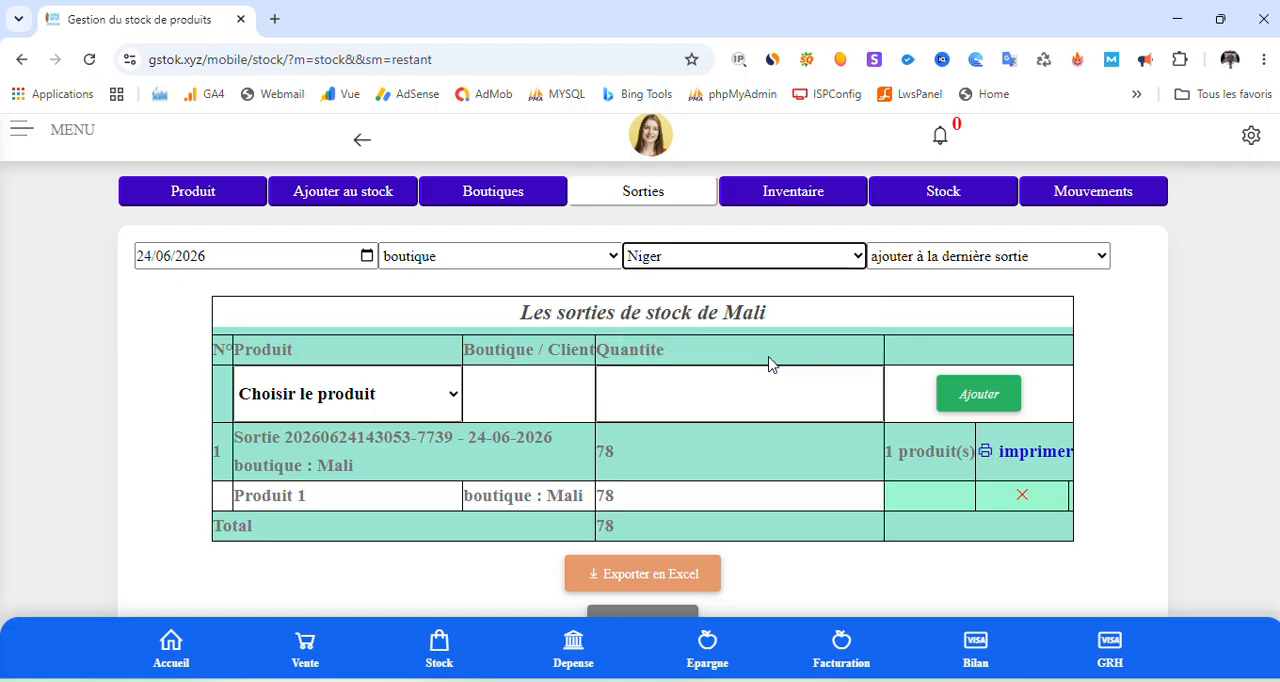
left_click(346, 397)
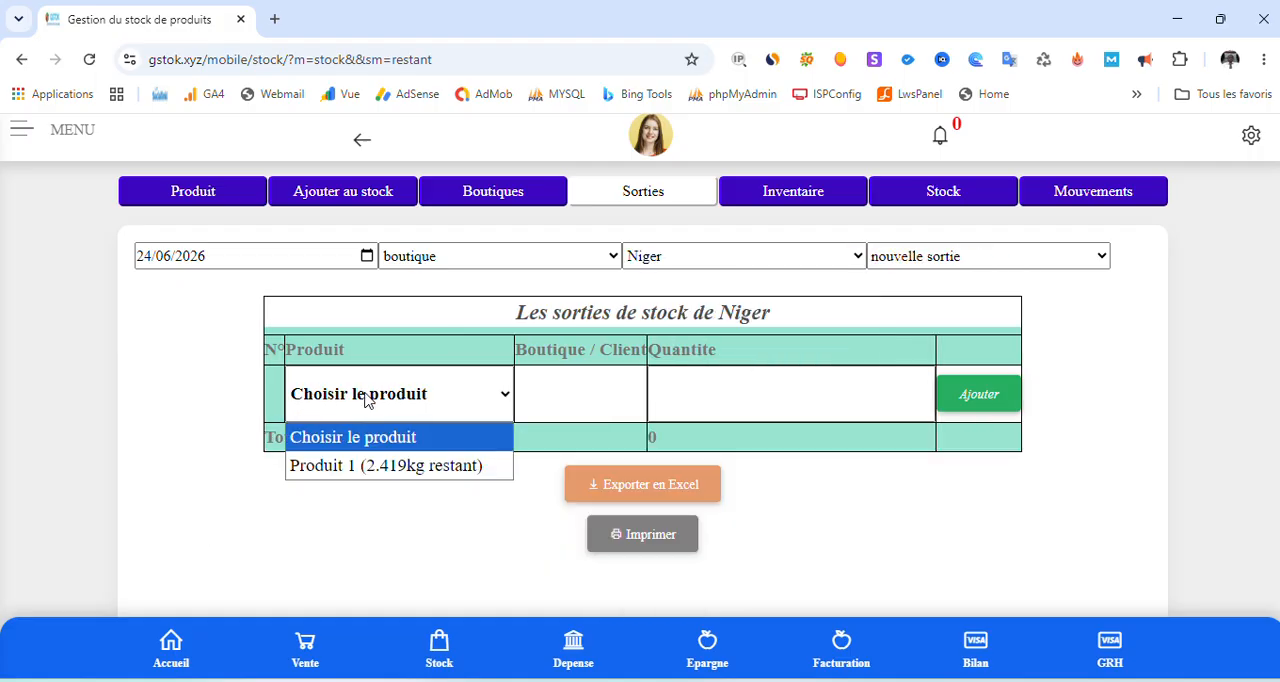
left_click(404, 468)
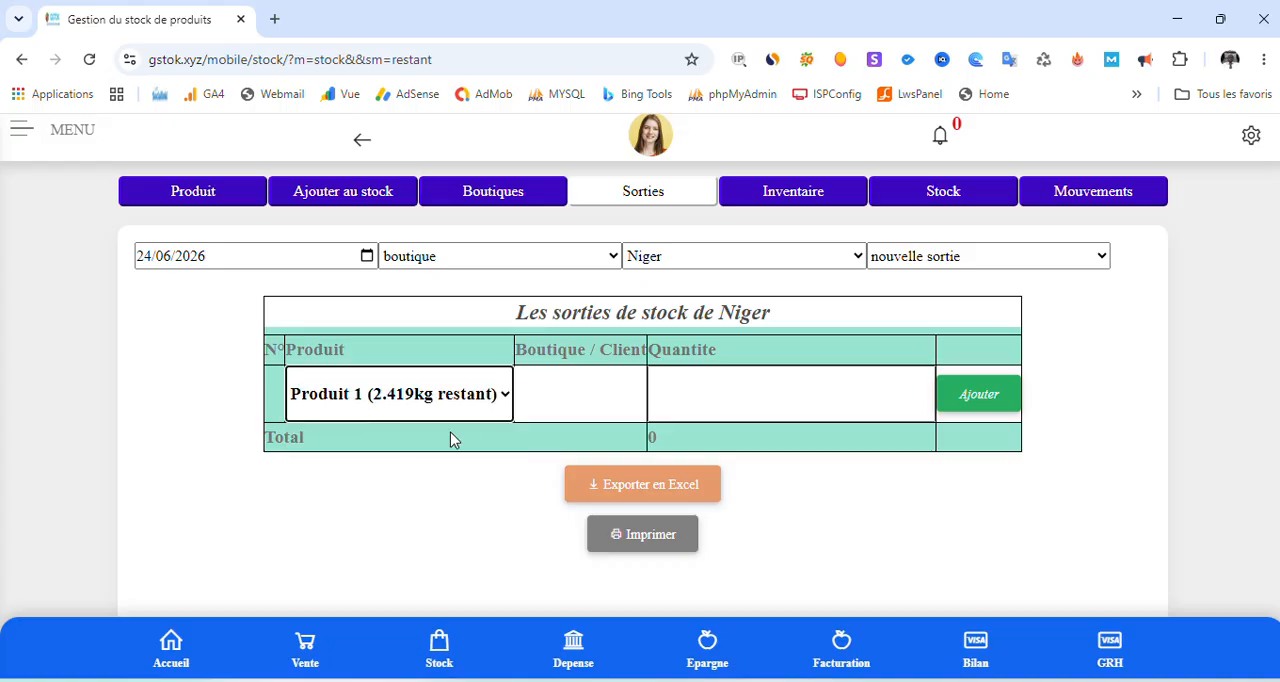
left_click(757, 386)
type("19")
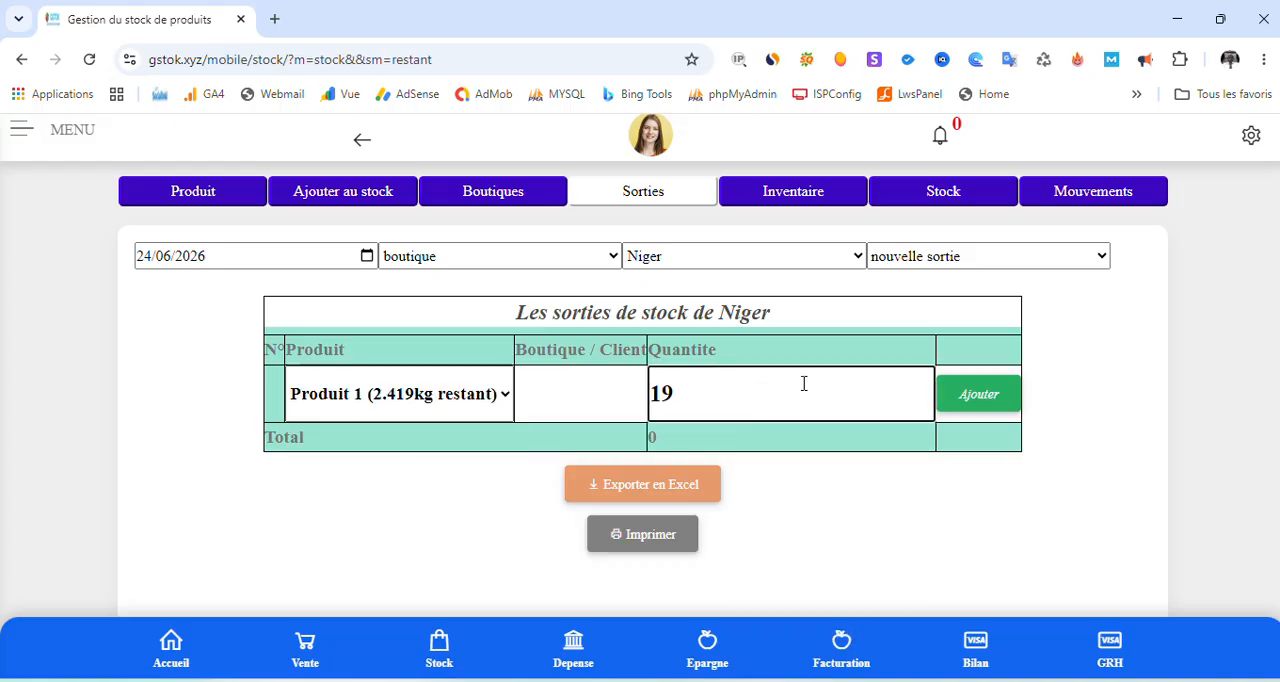
left_click(983, 398)
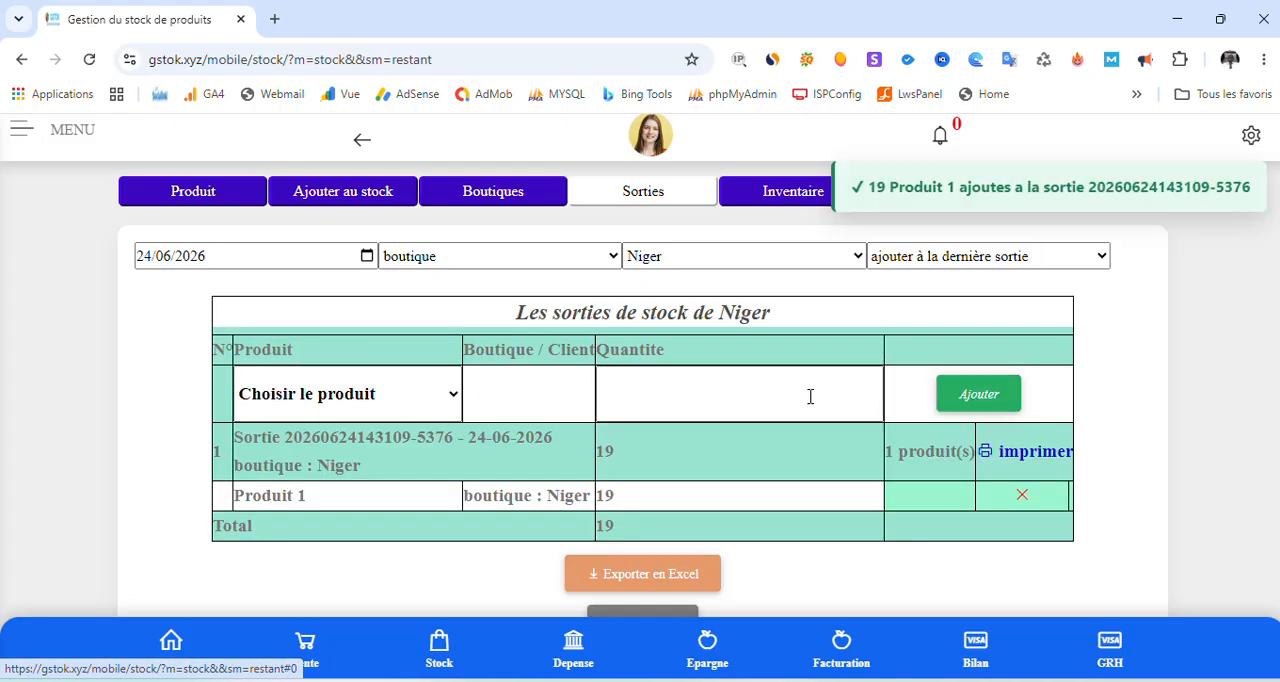
Step: Check the remaining Produit 1 quantity and the current stock of the main account and the Bobo, Mali and Niger agencies
left_click(386, 396)
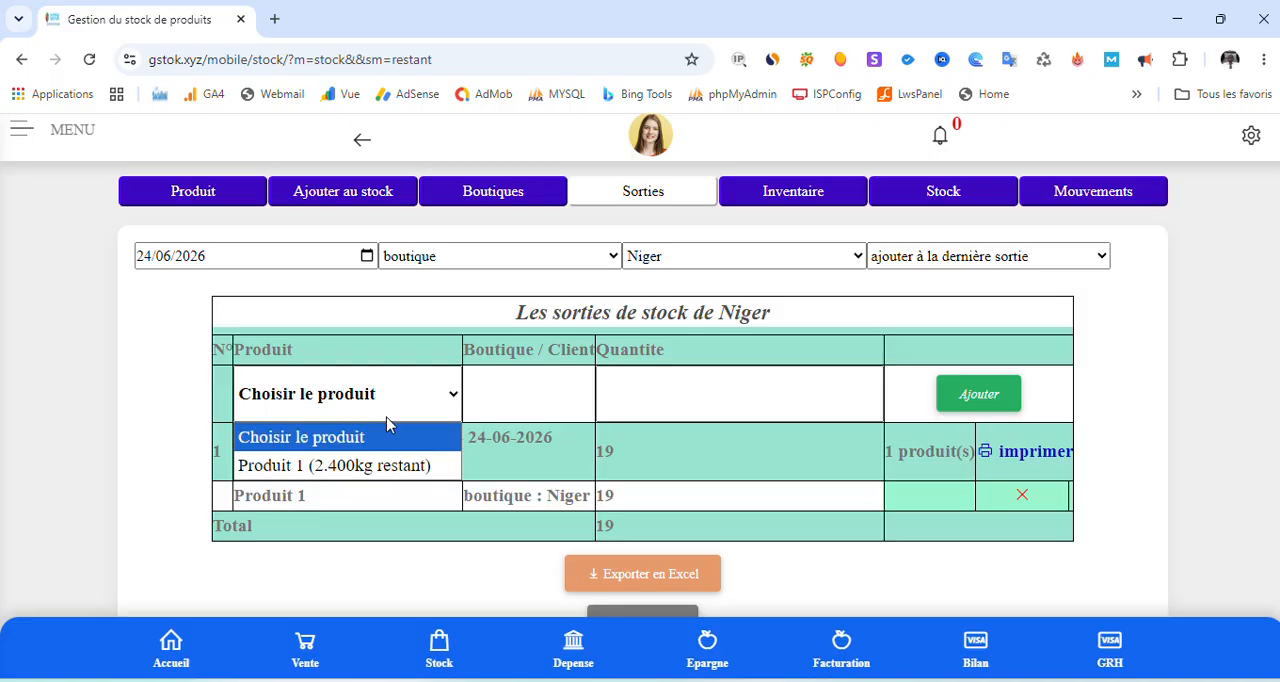
left_click(524, 315)
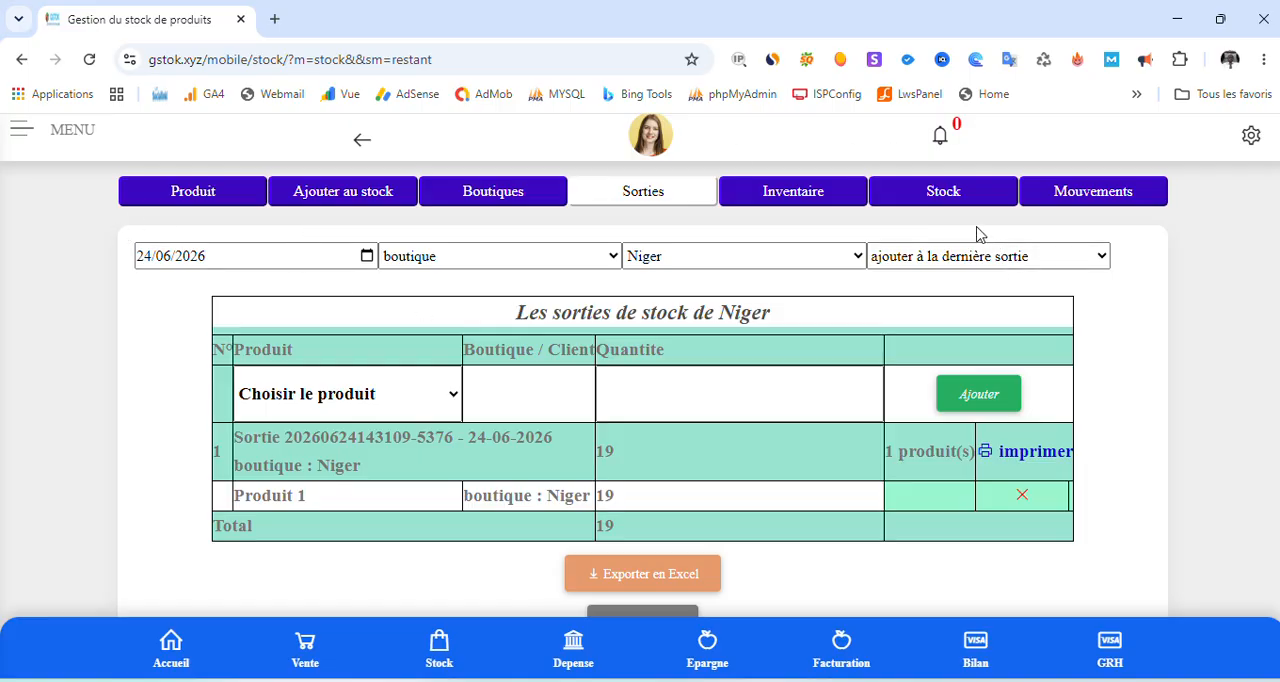
left_click(966, 196)
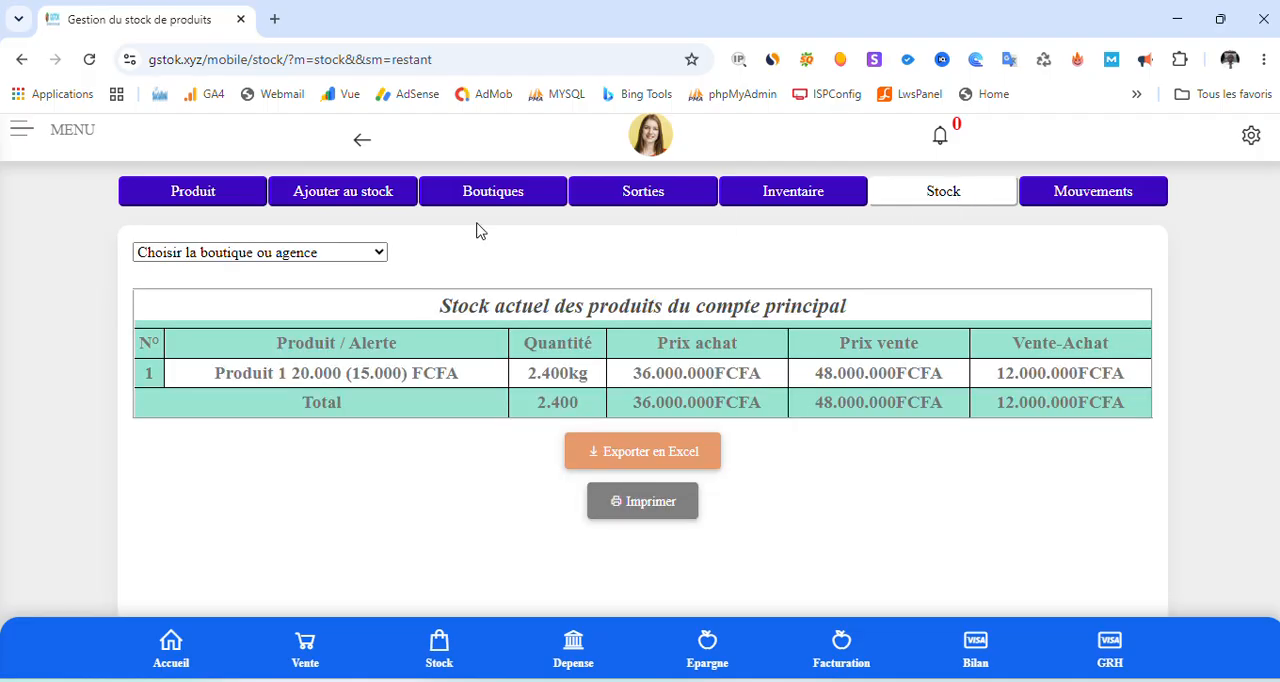
left_click(262, 256)
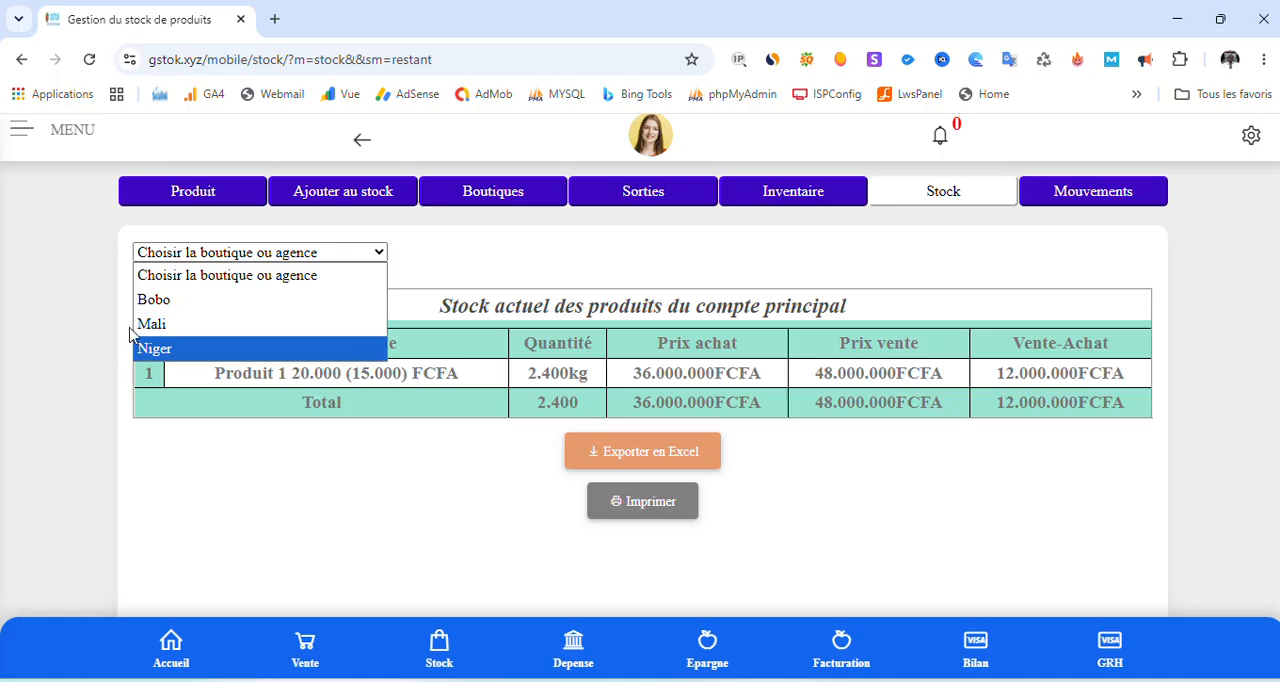
left_click(176, 302)
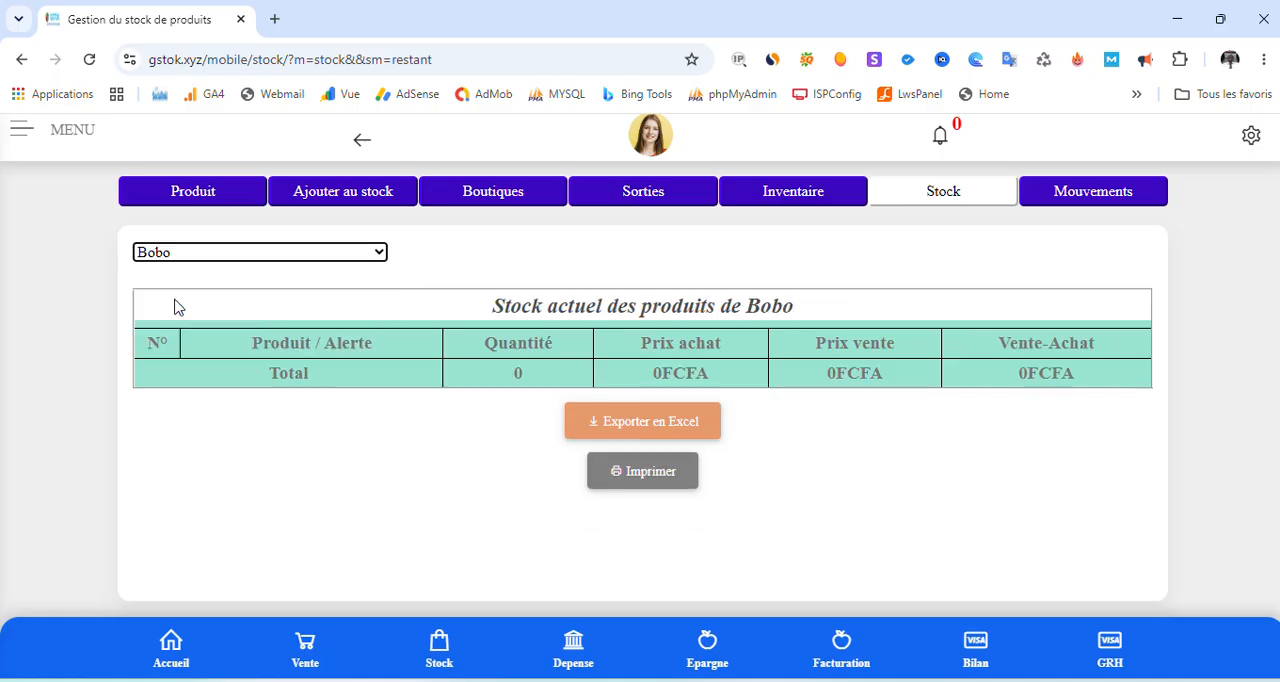
left_click(190, 262)
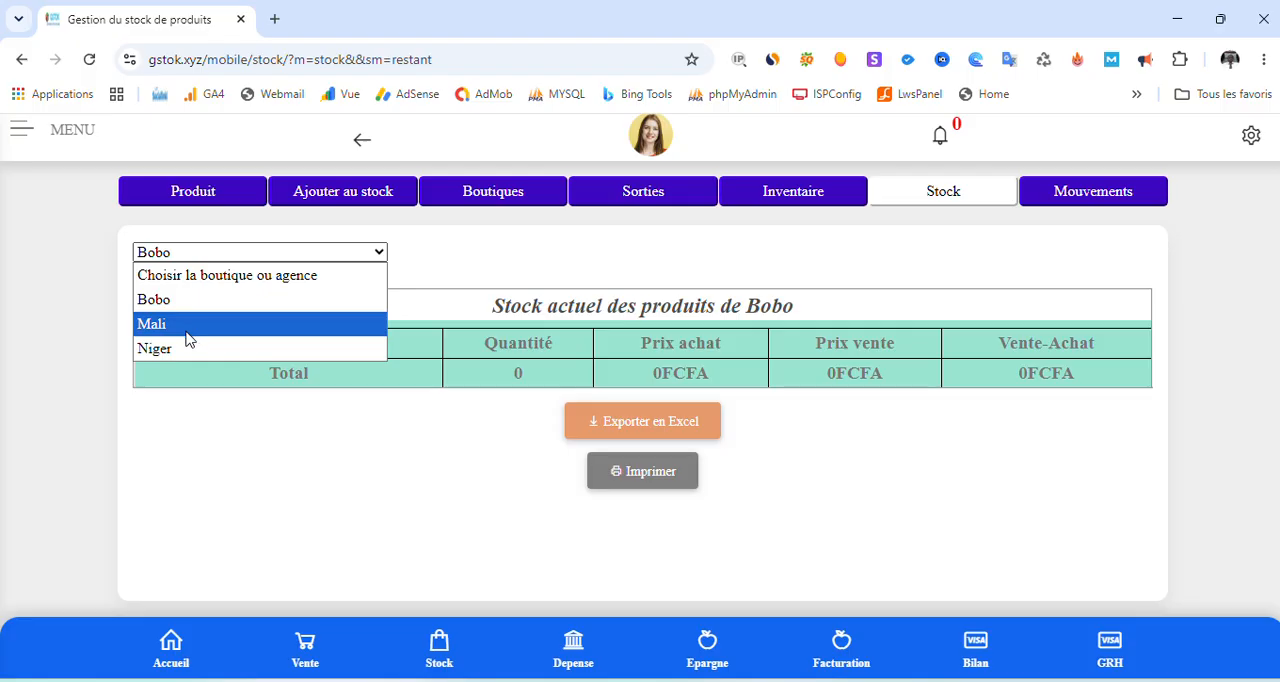
left_click(190, 340)
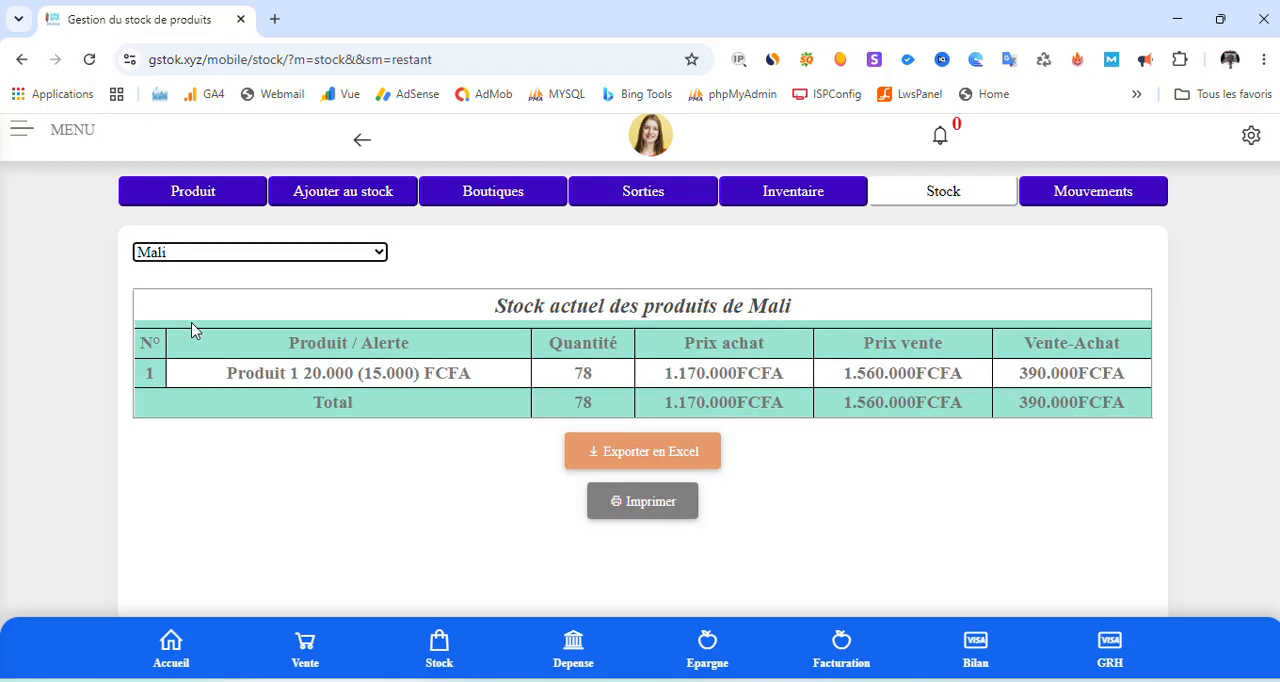
left_click(231, 257)
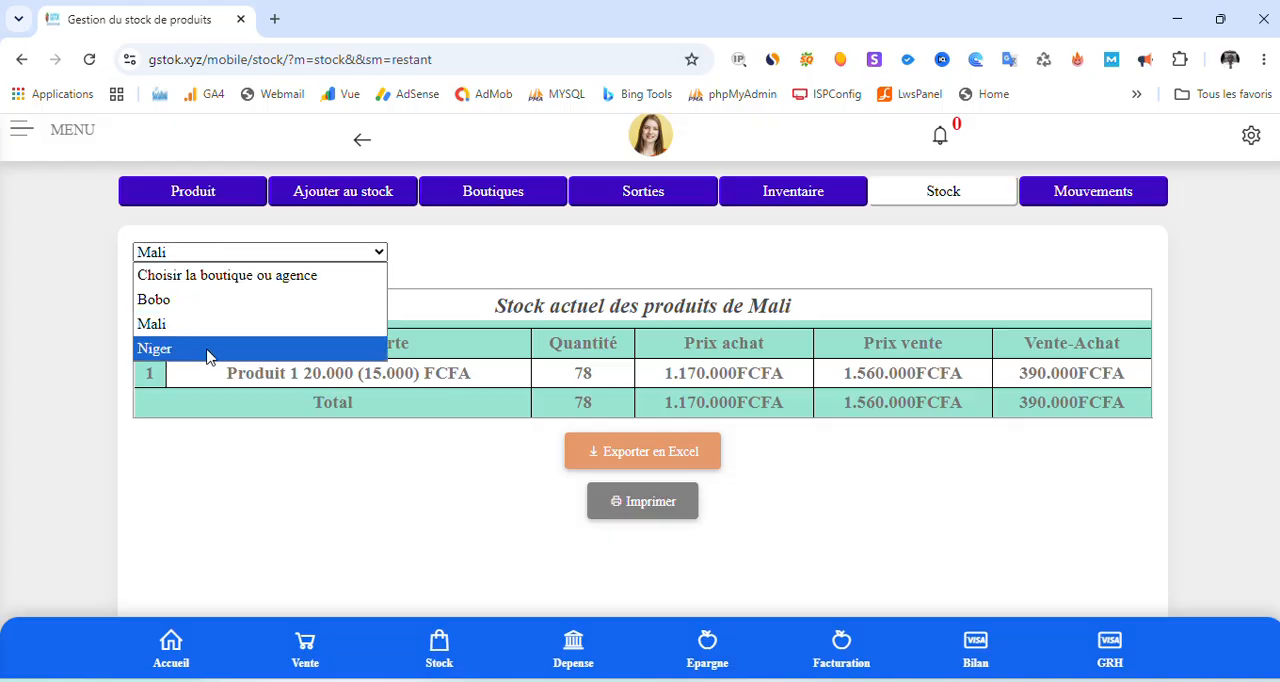
left_click(209, 356)
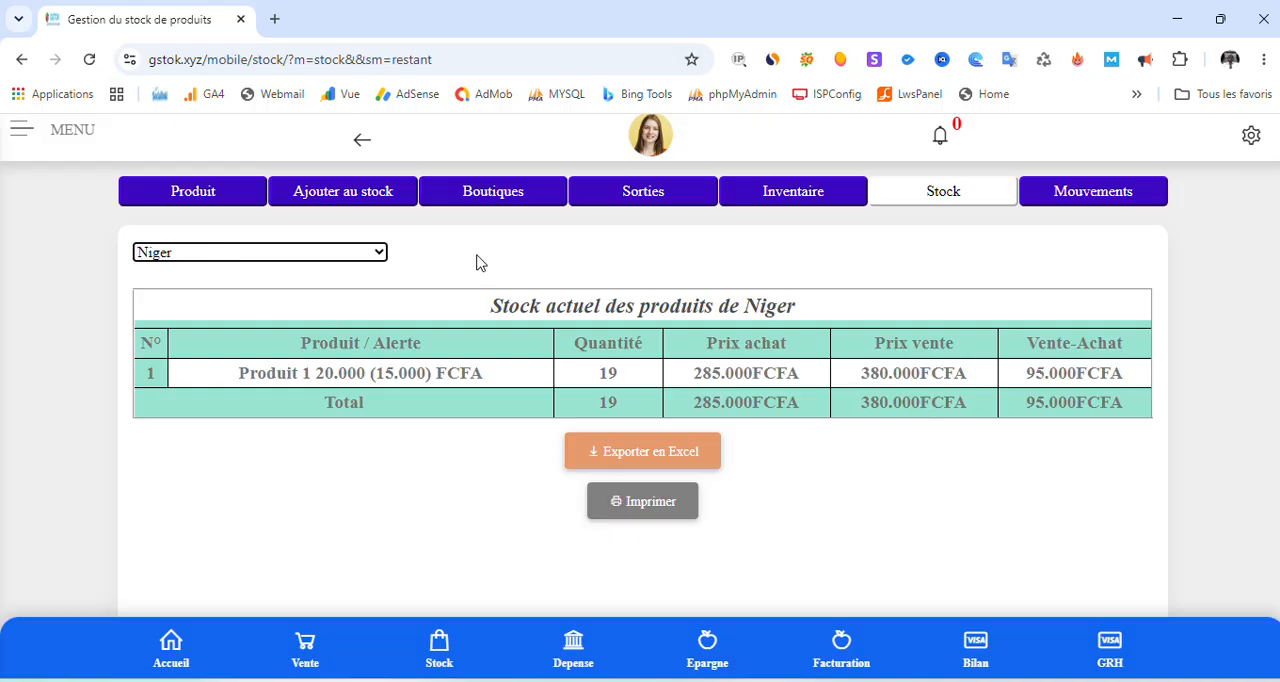
Step: Look over the monthly figures and charts on the home dashboard
left_click(170, 660)
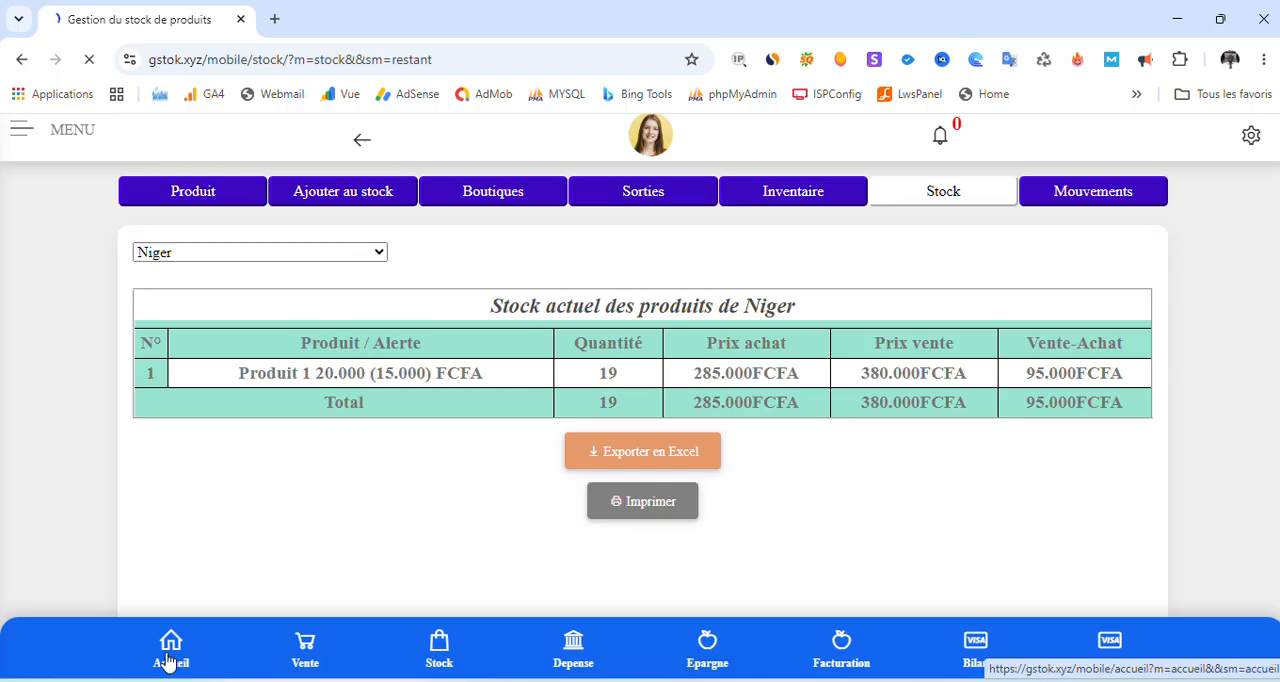
scroll(409, 424, "down", 2)
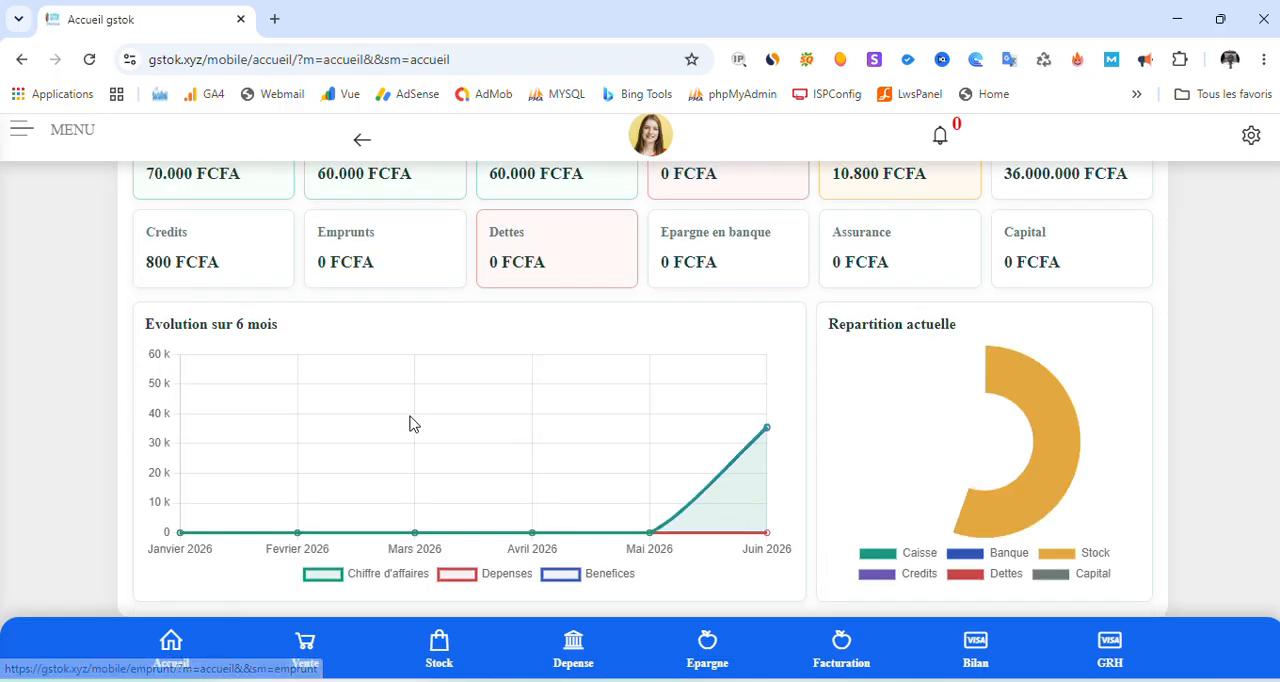
scroll(409, 424, "up", 2)
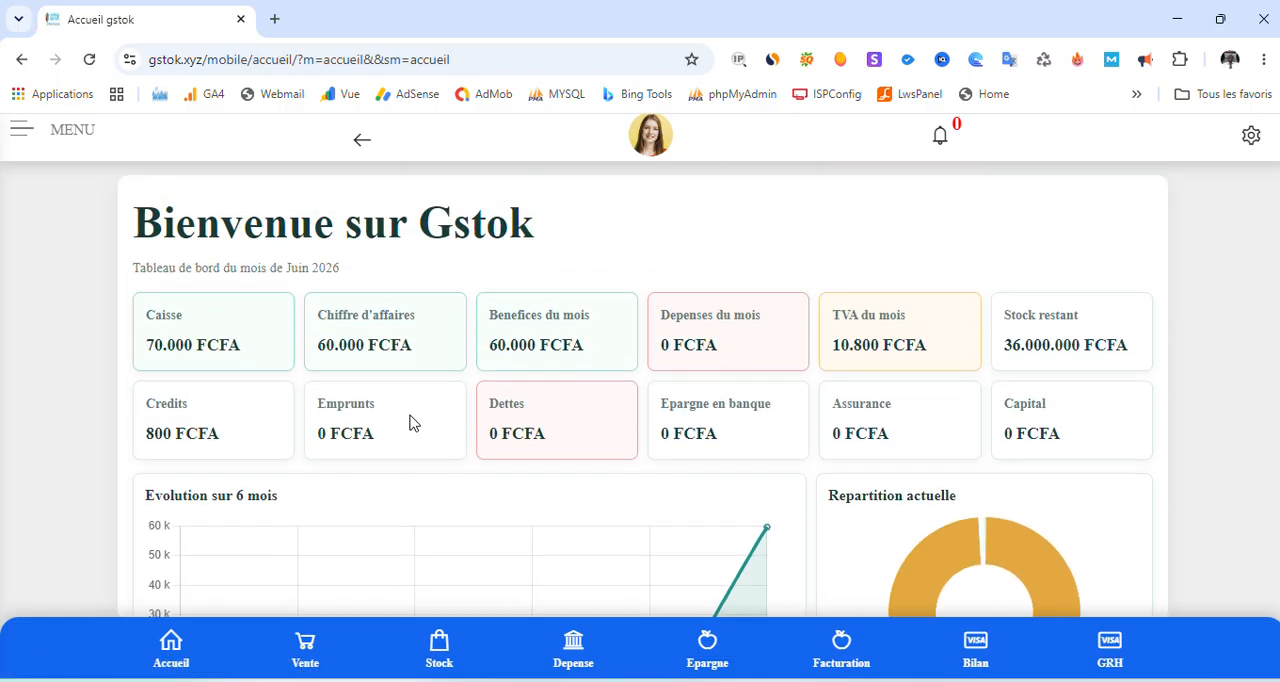
Step: In the company's usage rights, deactivate the expenses right (Désactiver les depenses) for the Mali seller
left_click(1260, 144)
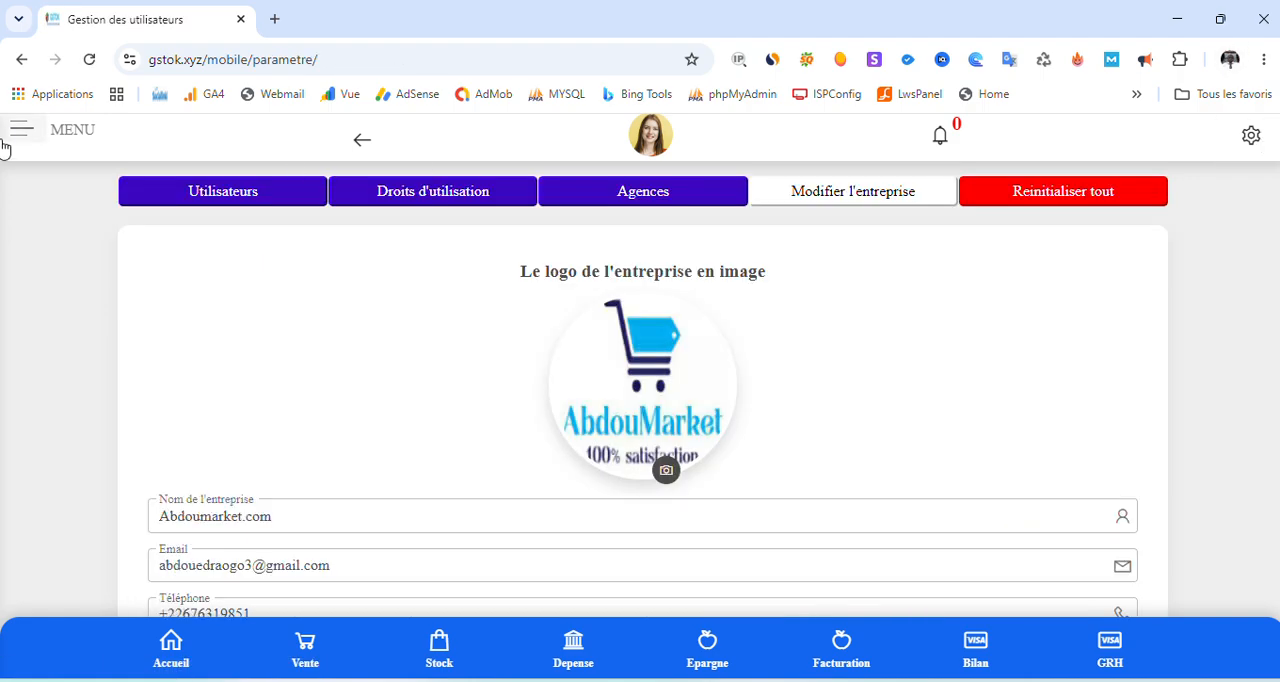
left_click(427, 194)
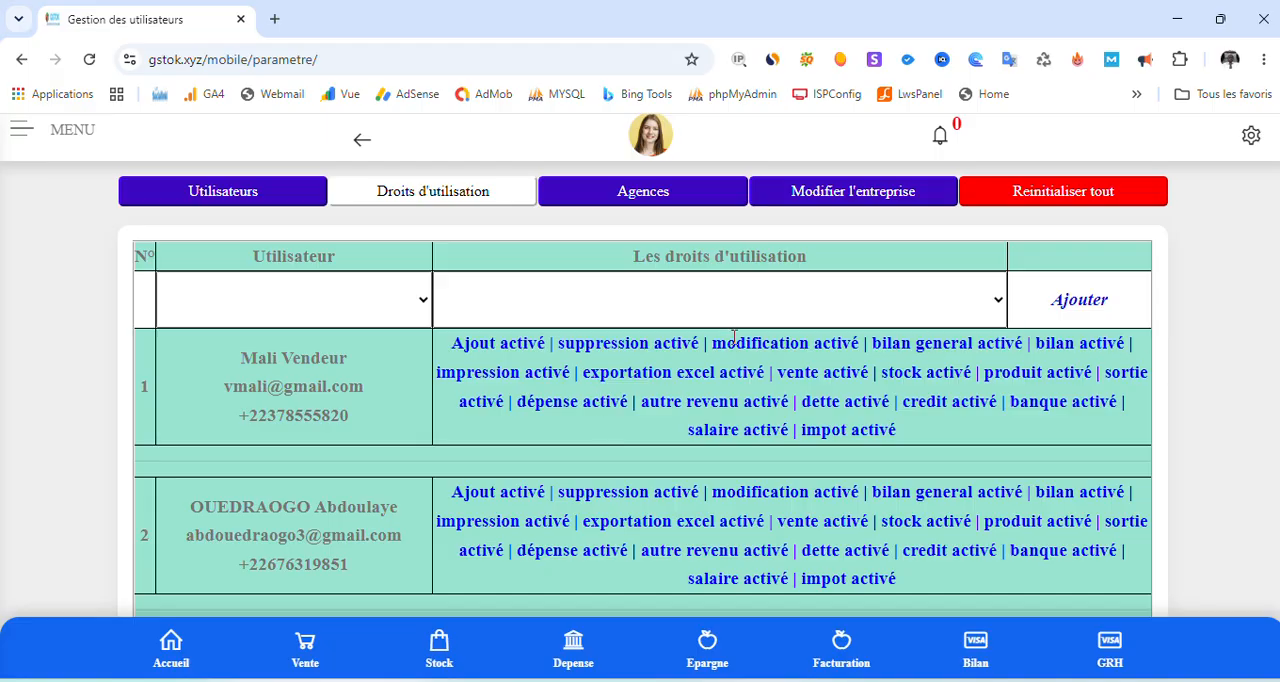
left_click(314, 318)
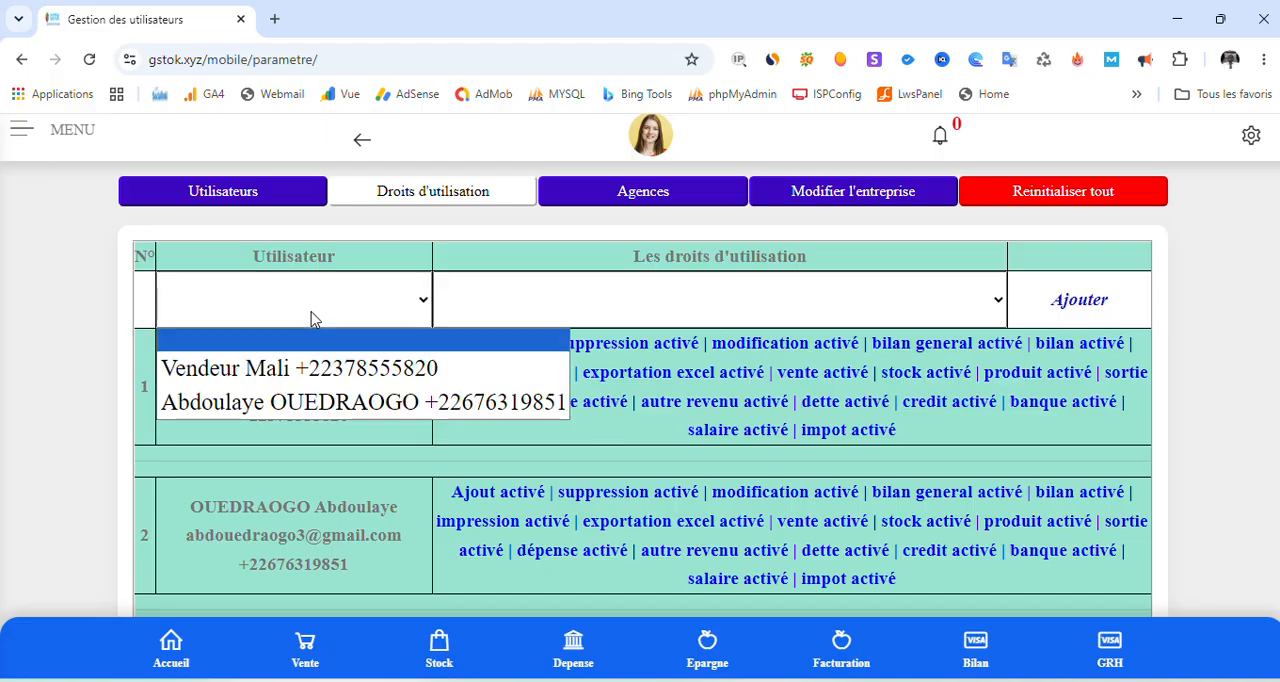
left_click(310, 368)
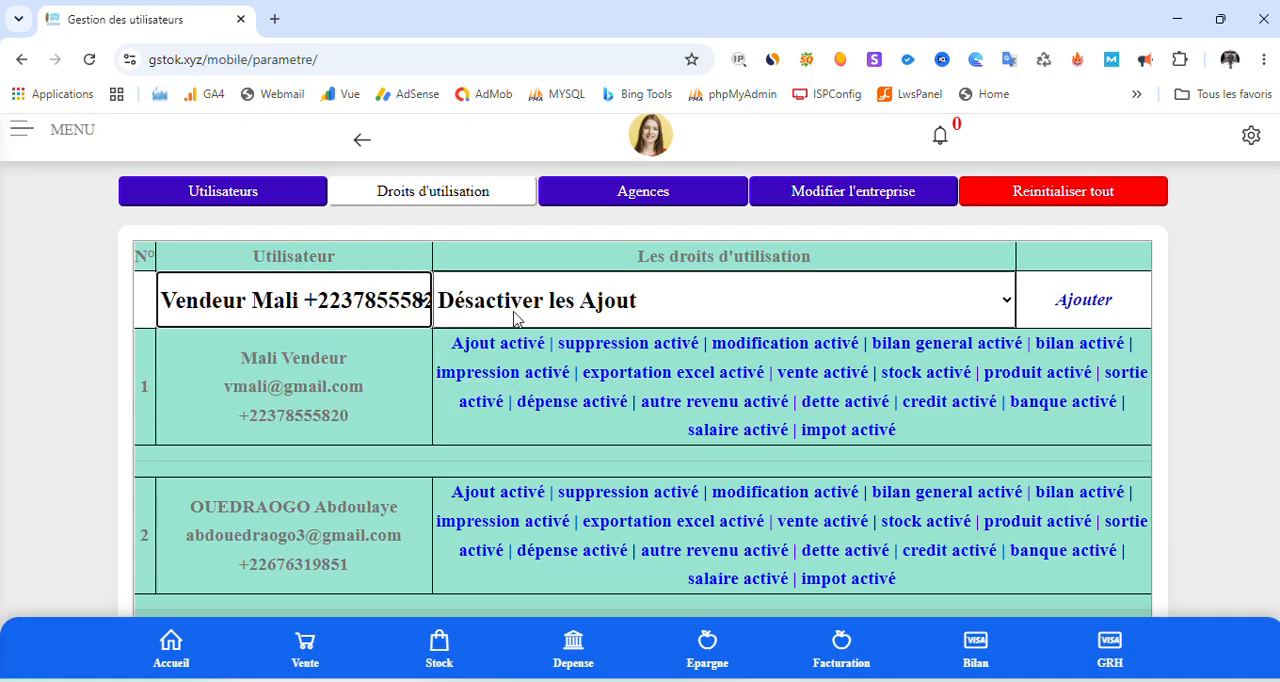
left_click(683, 317)
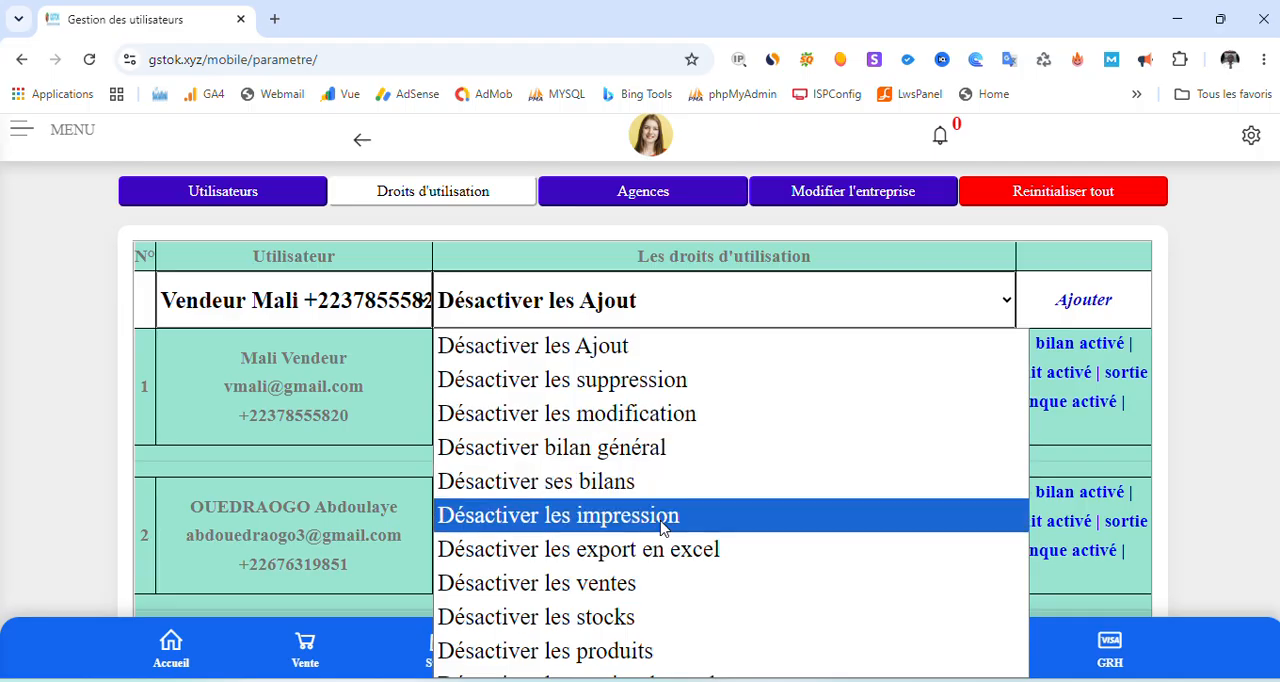
scroll(672, 572, "down", 3)
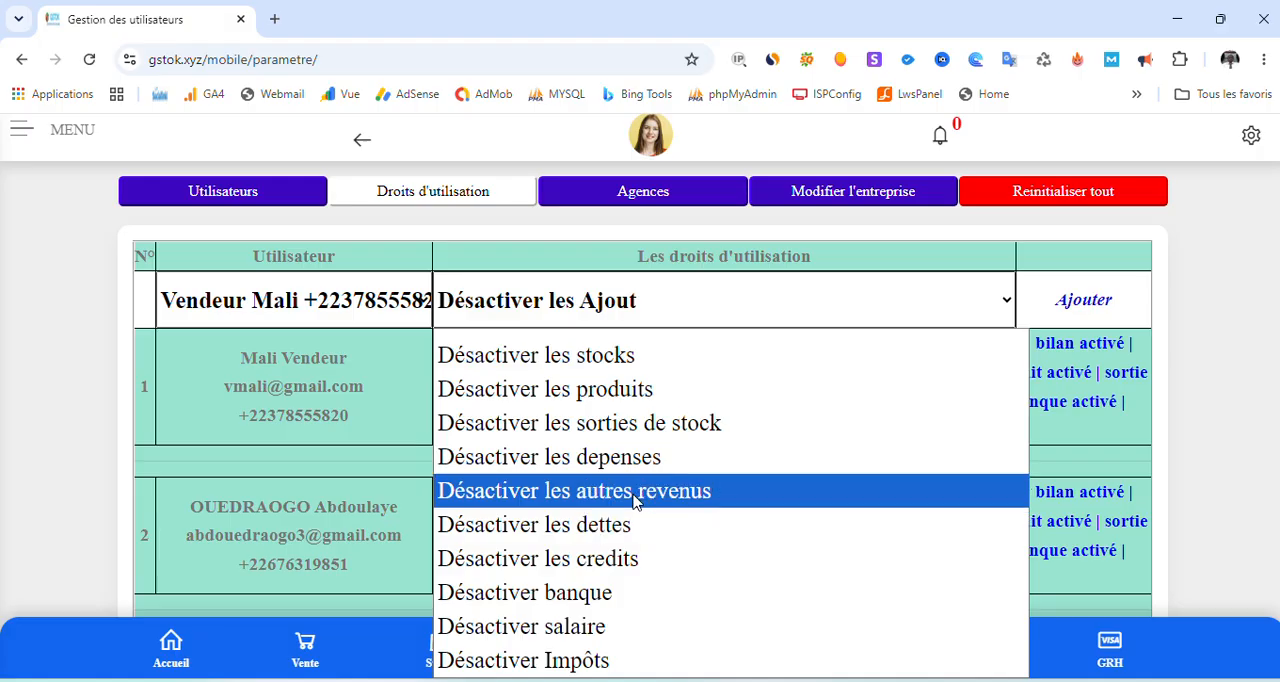
left_click(648, 460)
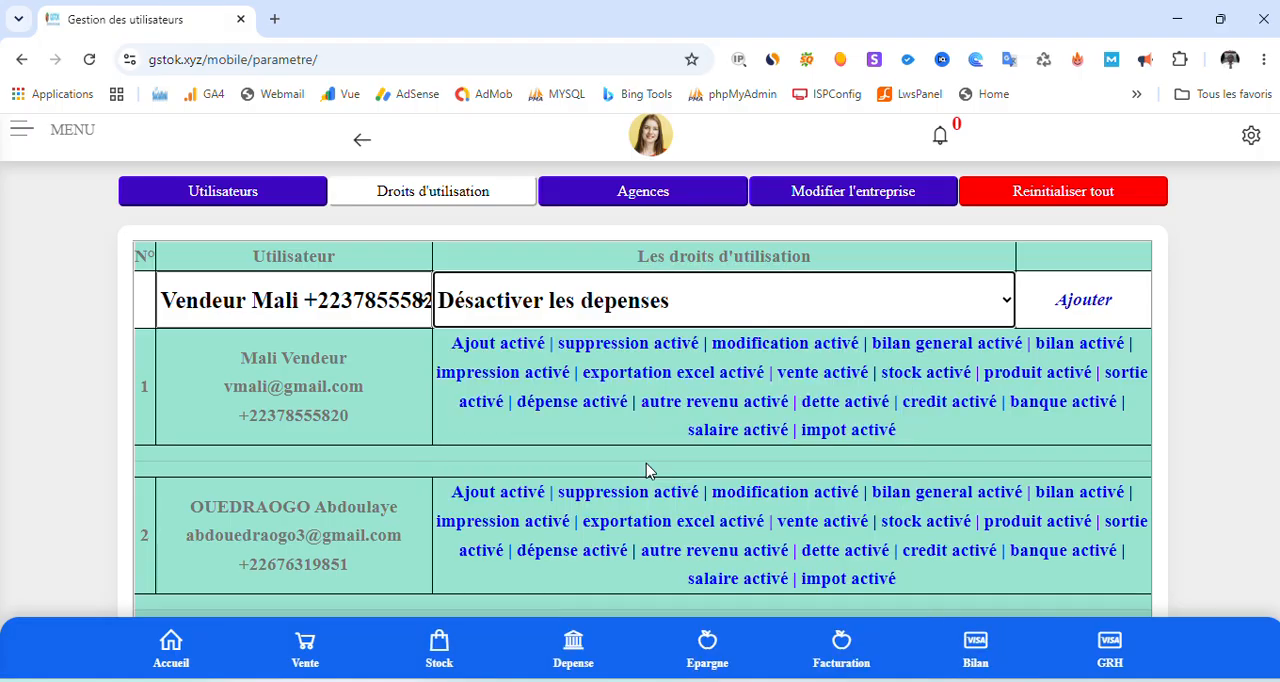
left_click(1083, 300)
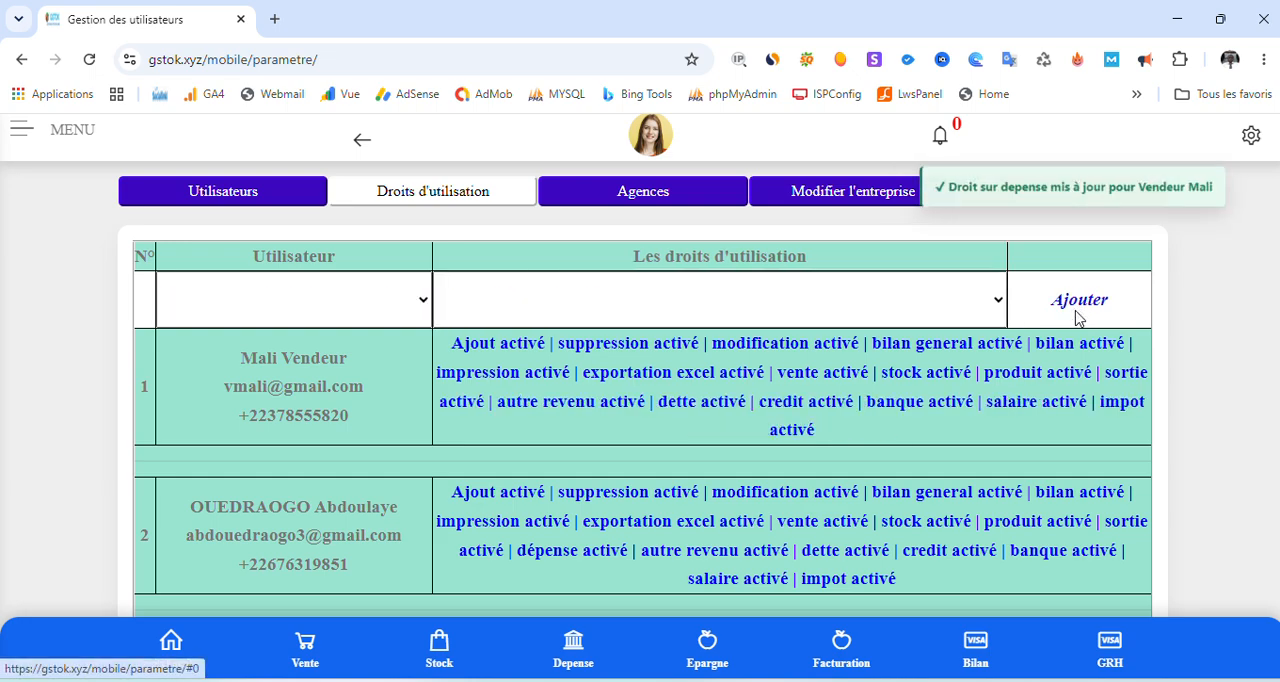
Step: Deactivate the bank right (Désactiver banque) for the Mali seller
left_click(239, 302)
left_click(303, 370)
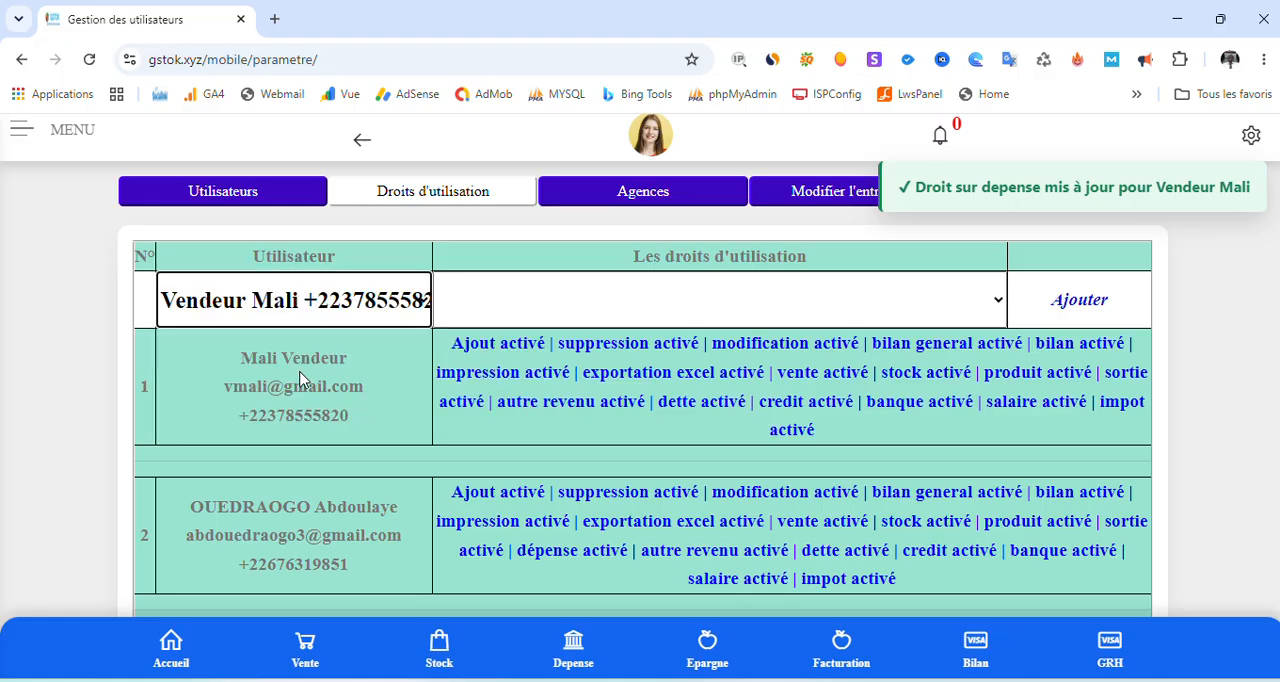
left_click(594, 315)
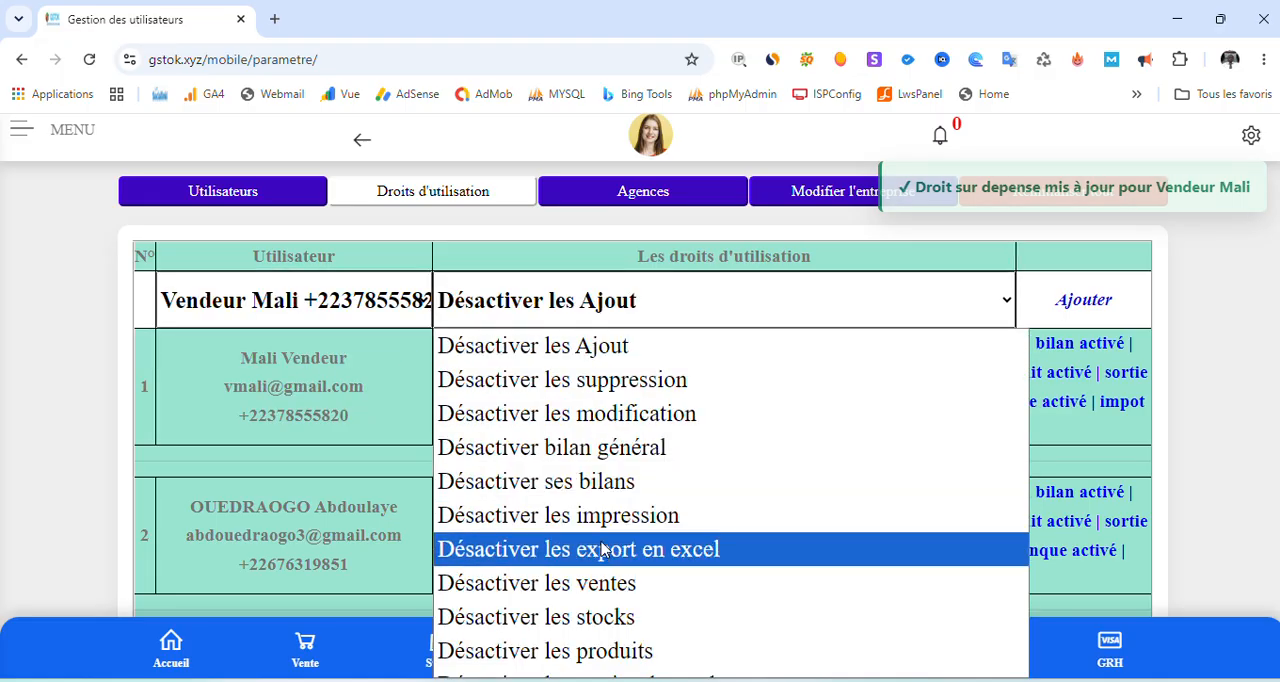
scroll(603, 530, "down", 3)
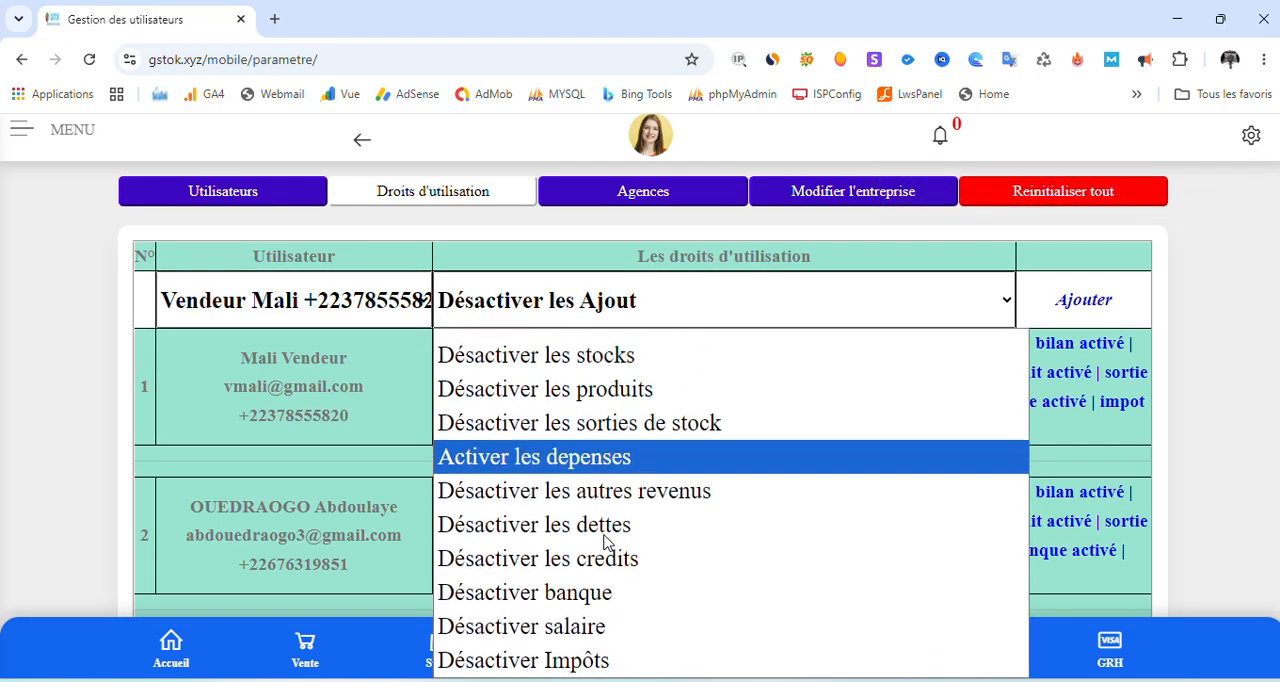
left_click(600, 592)
left_click(1083, 301)
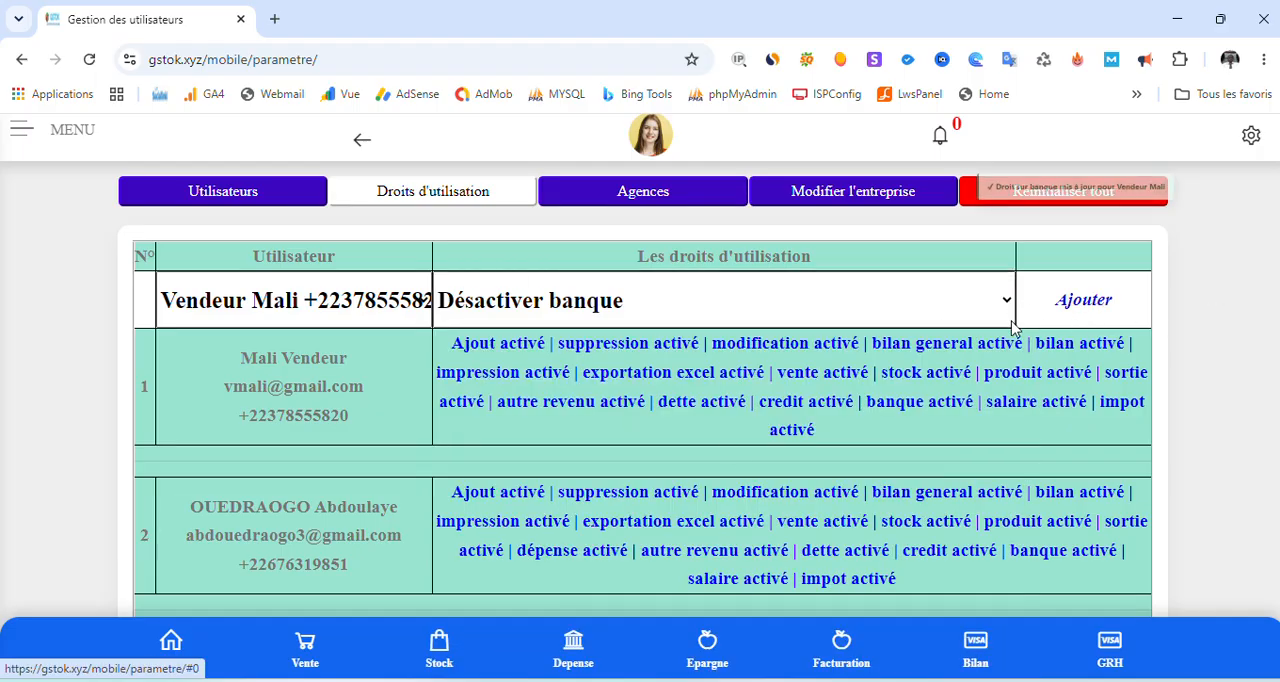
Step: Deactivate the salary right (Désactiver salaire) for the Mali seller
left_click(318, 305)
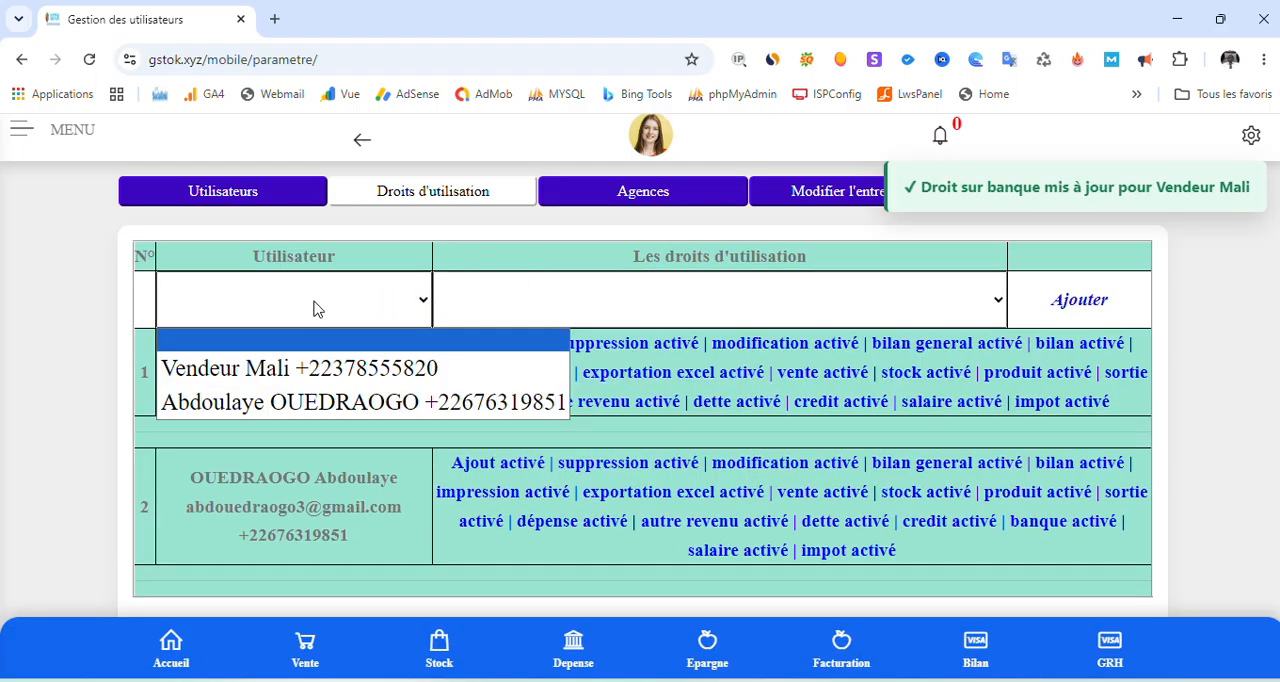
left_click(320, 368)
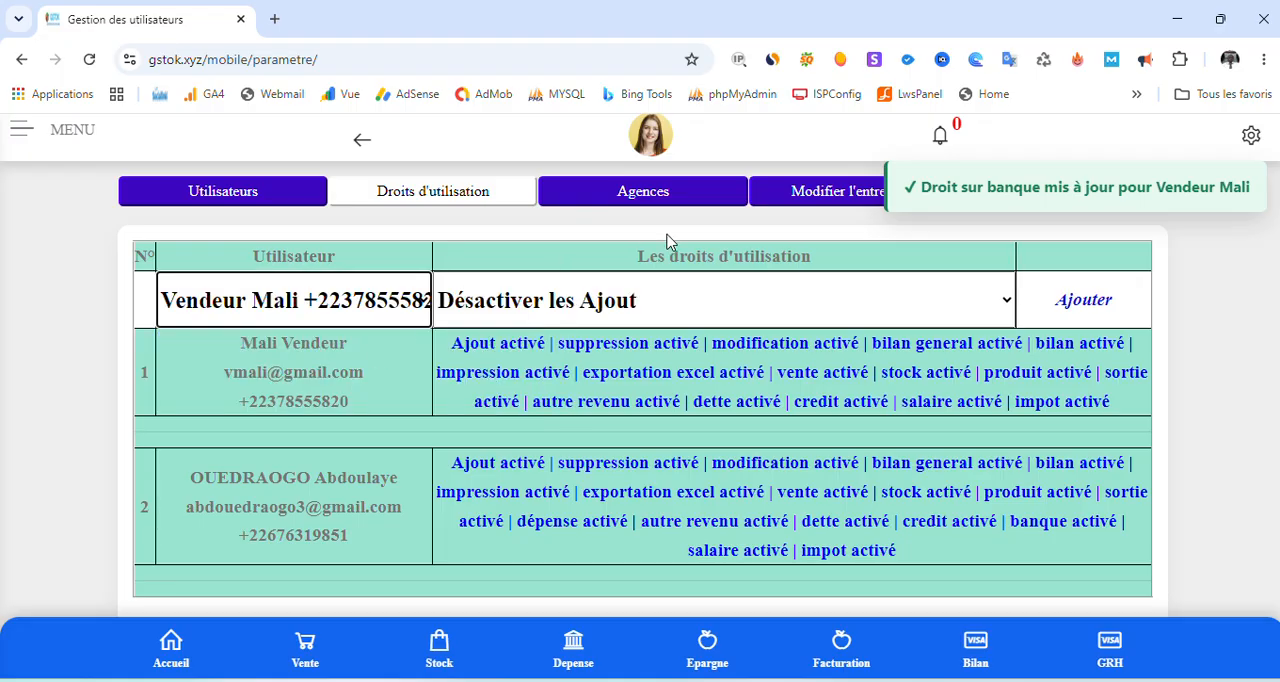
left_click(700, 300)
scroll(660, 533, "down", 3)
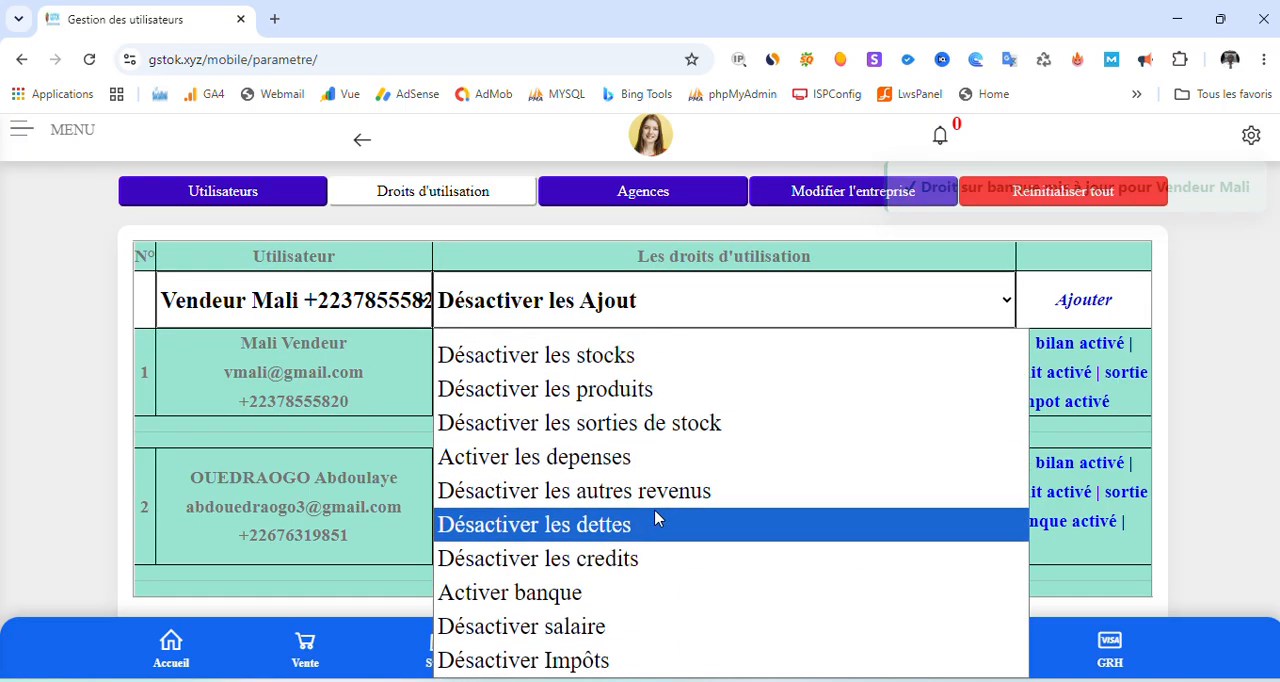
left_click(650, 628)
left_click(1078, 315)
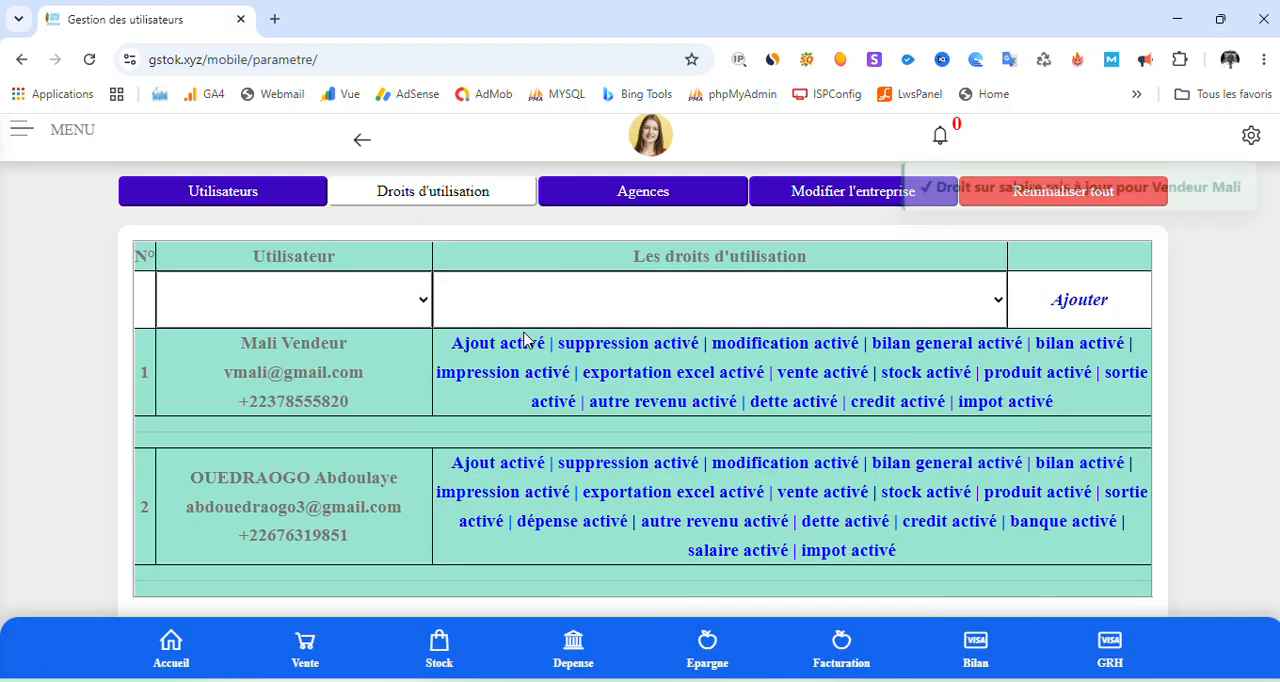
Step: Review the full set of rights that can be activated or deactivated for the Mali seller without changing any
left_click(291, 296)
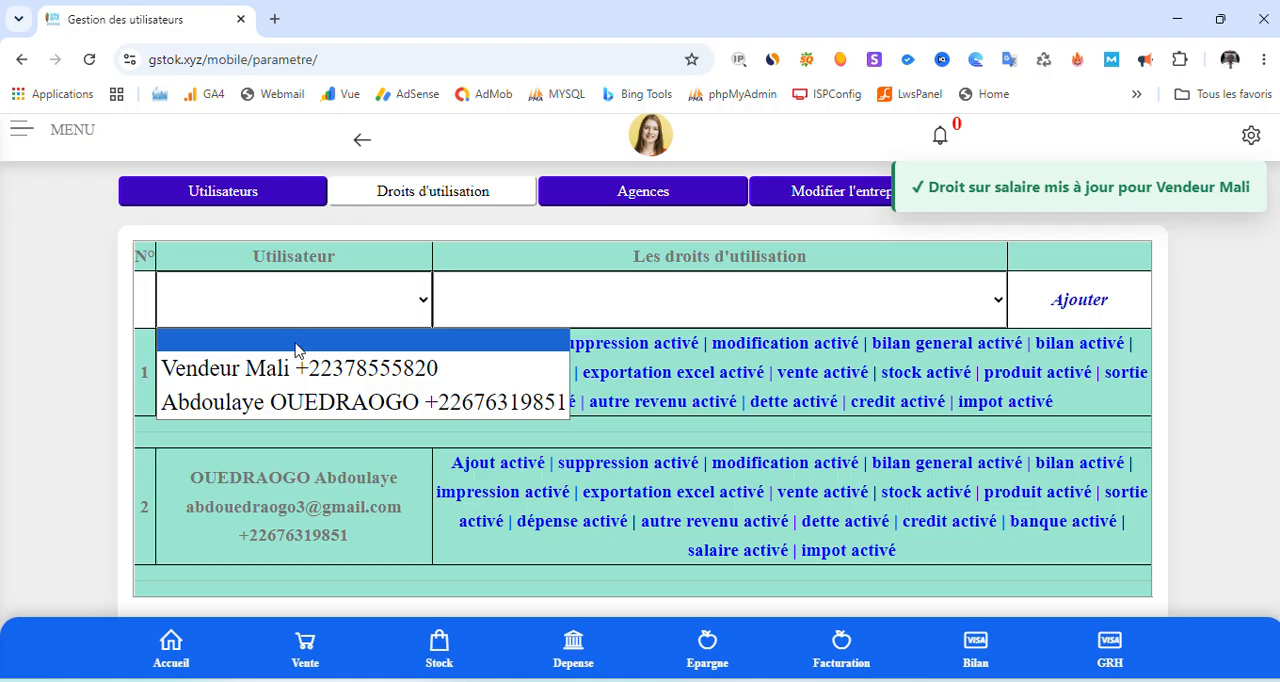
left_click(360, 380)
left_click(671, 315)
scroll(660, 497, "down", 3)
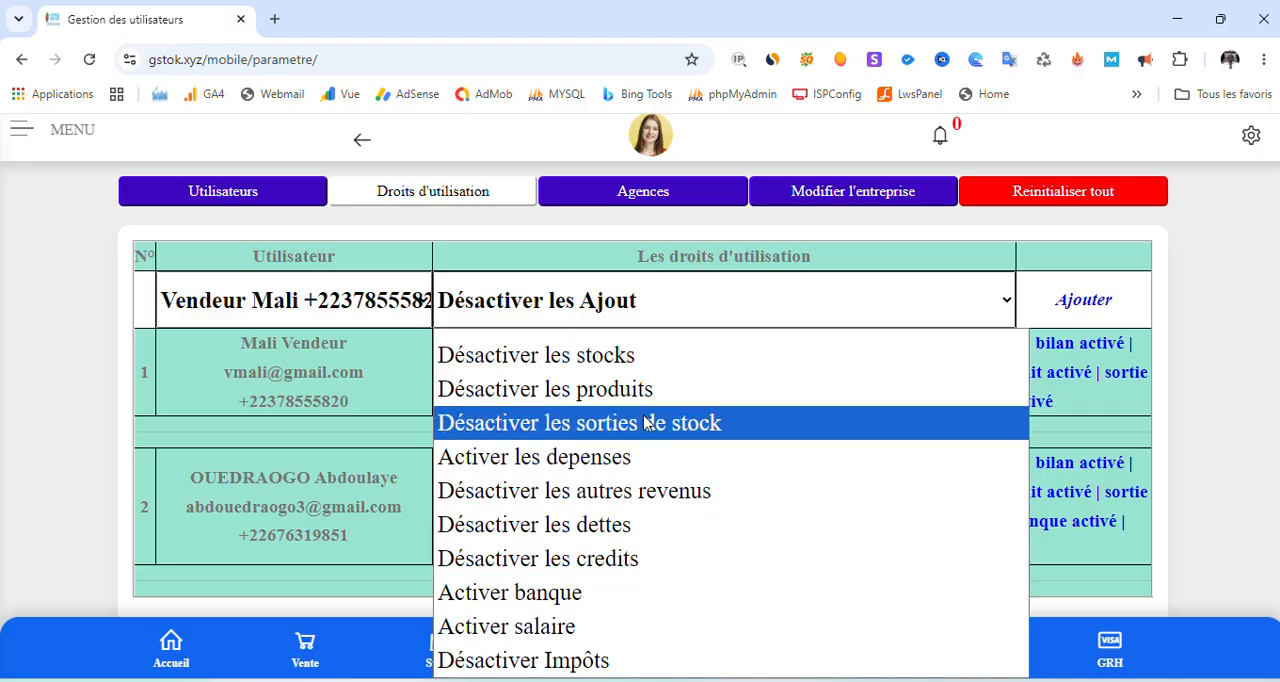
scroll(648, 425, "up", 3)
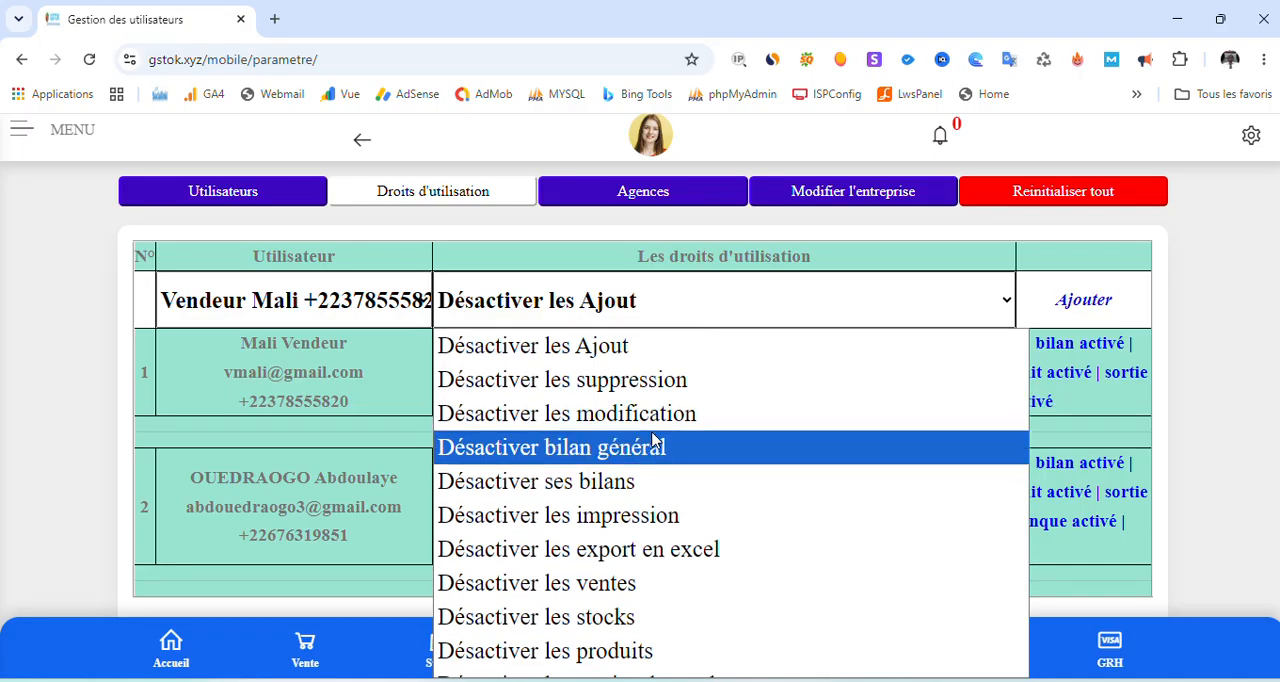
left_click(1198, 348)
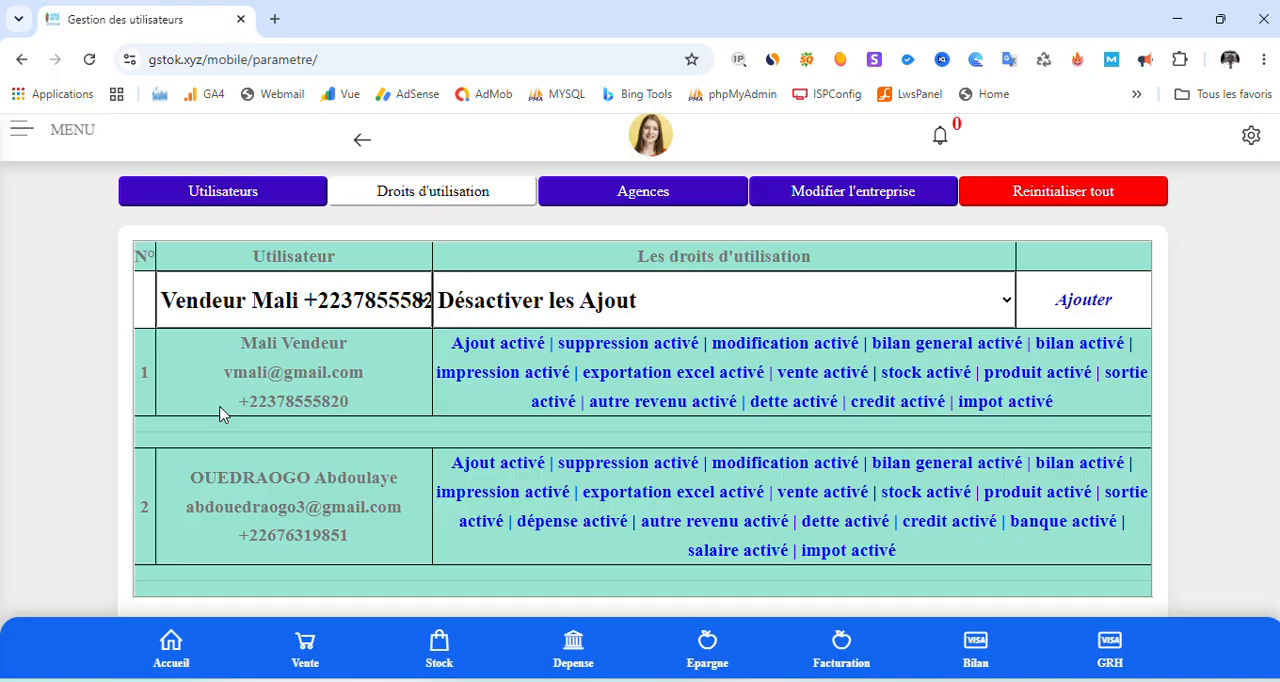
Step: Log out of the administrator account and sign in as the Mali seller with the saved credentials
left_click(17, 137)
scroll(66, 374, "down", 7)
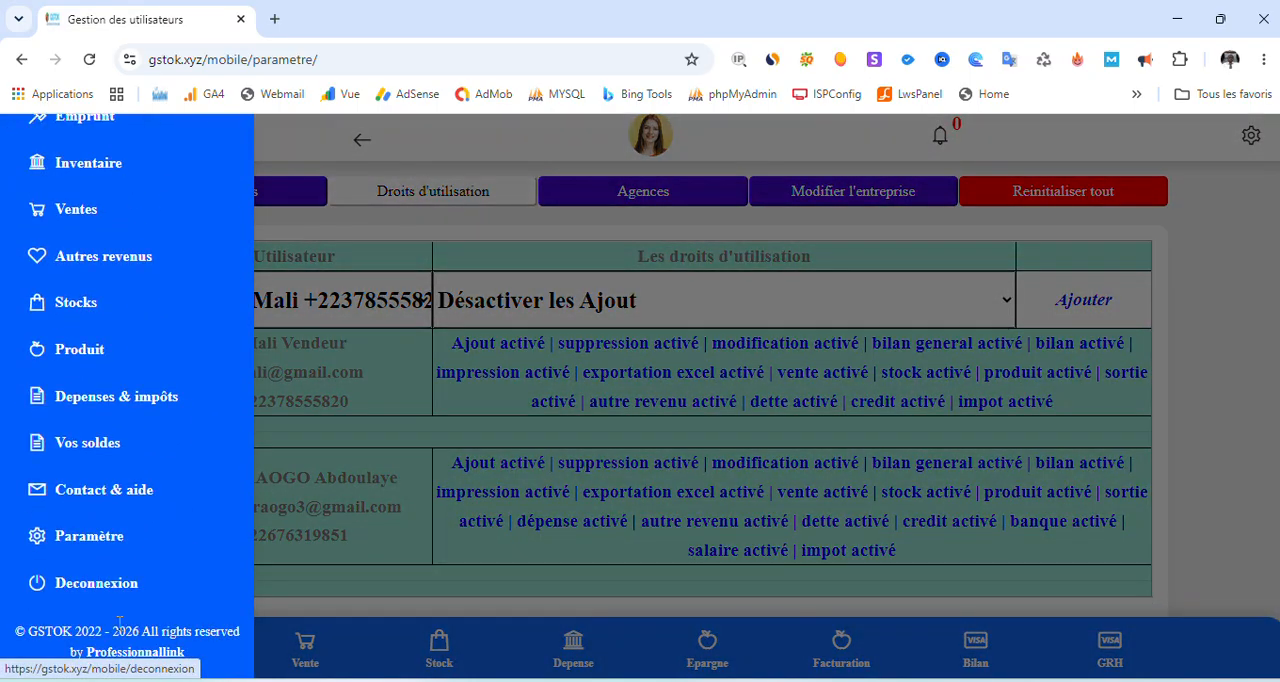
left_click(130, 583)
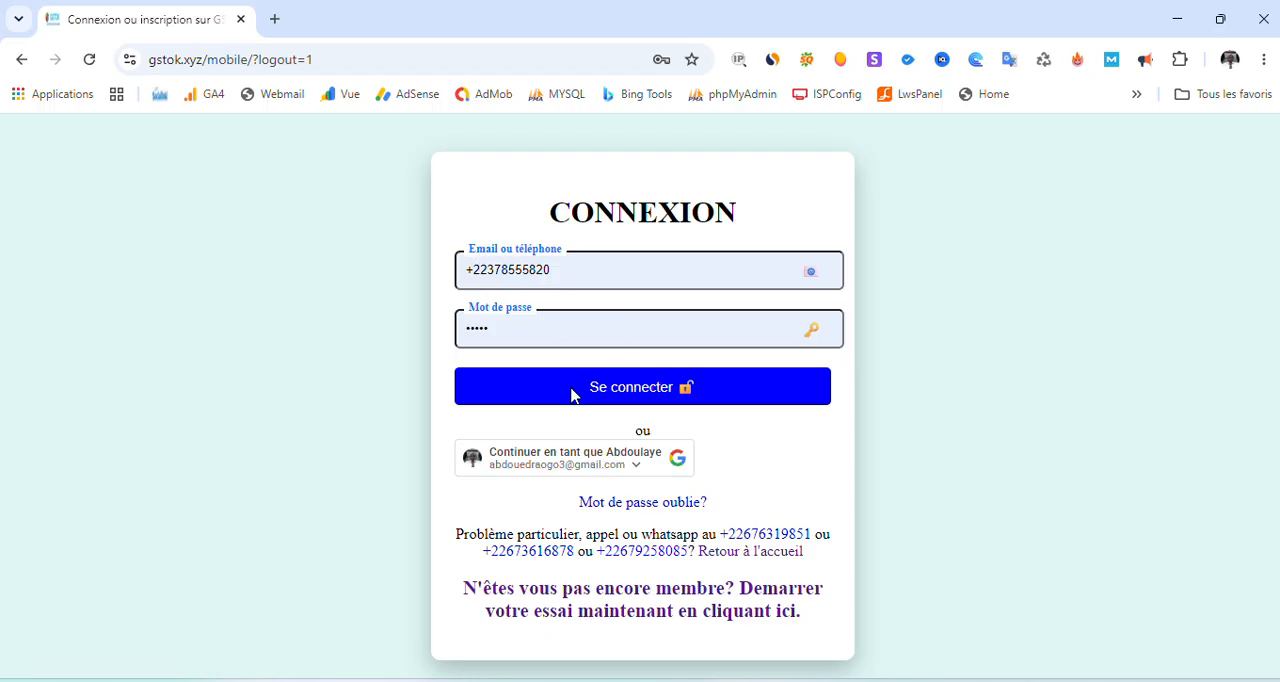
left_click(622, 390)
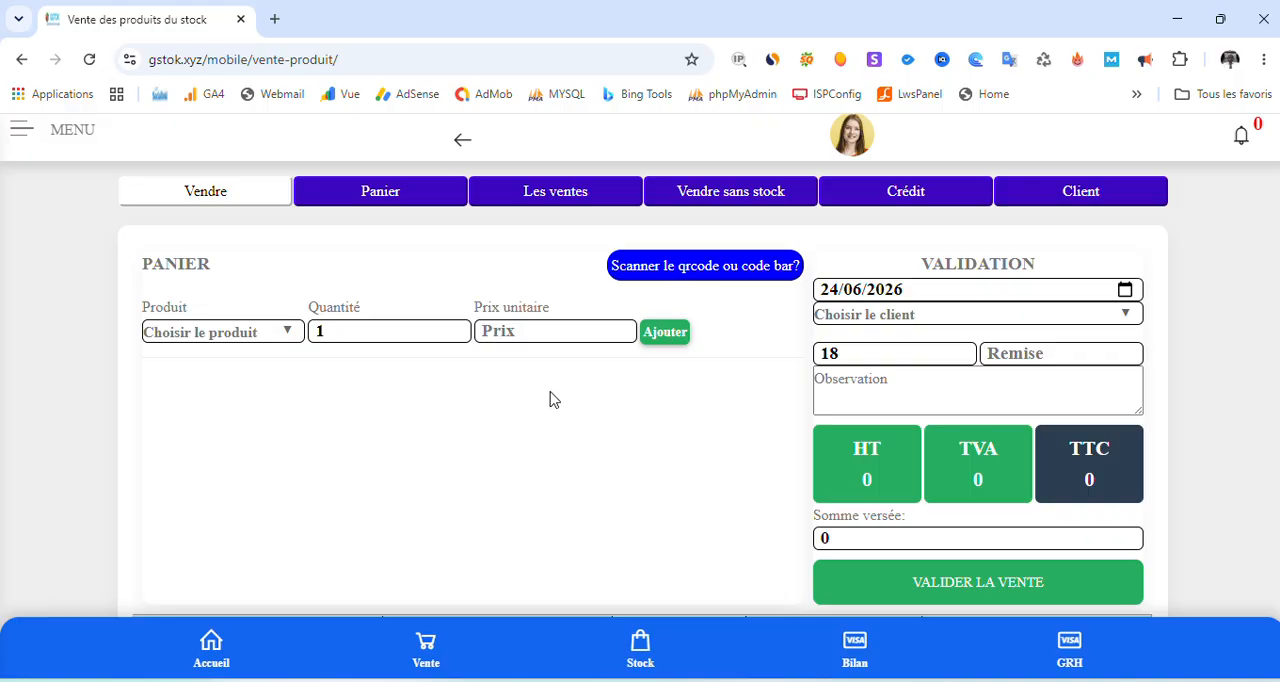
Step: Look over the sales page and the home dashboard as the Mali seller sees them
scroll(548, 395, "down", 2)
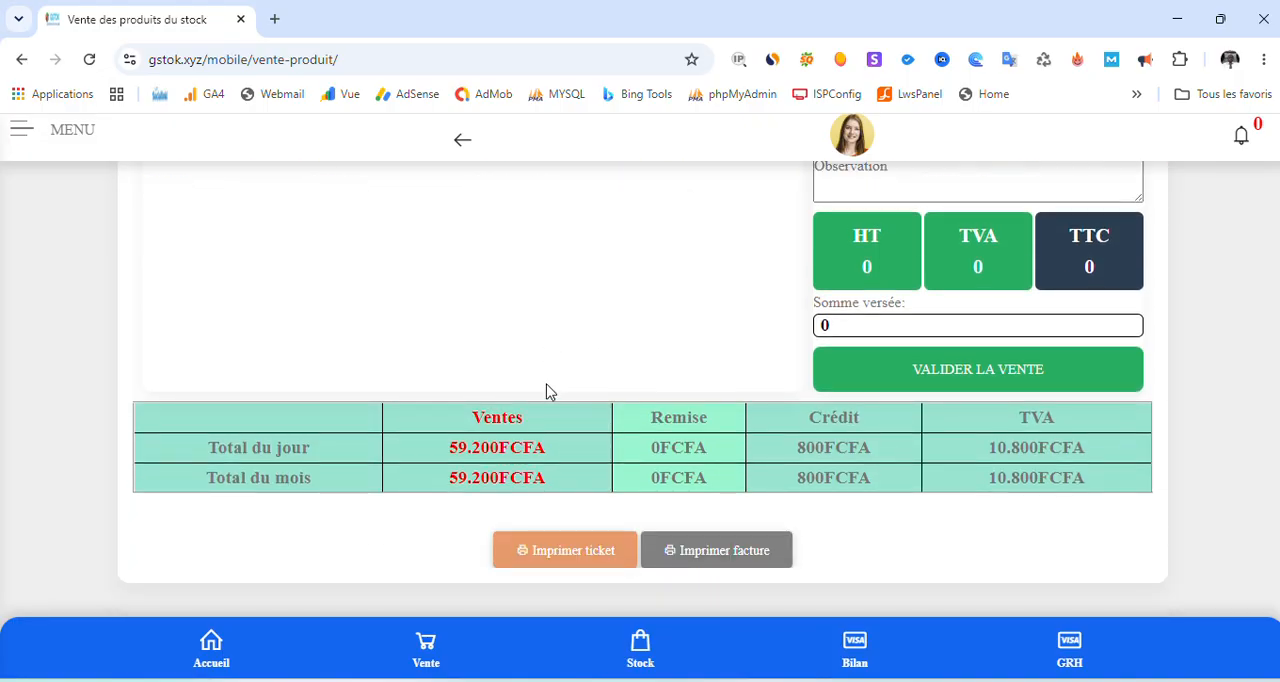
scroll(548, 390, "up", 2)
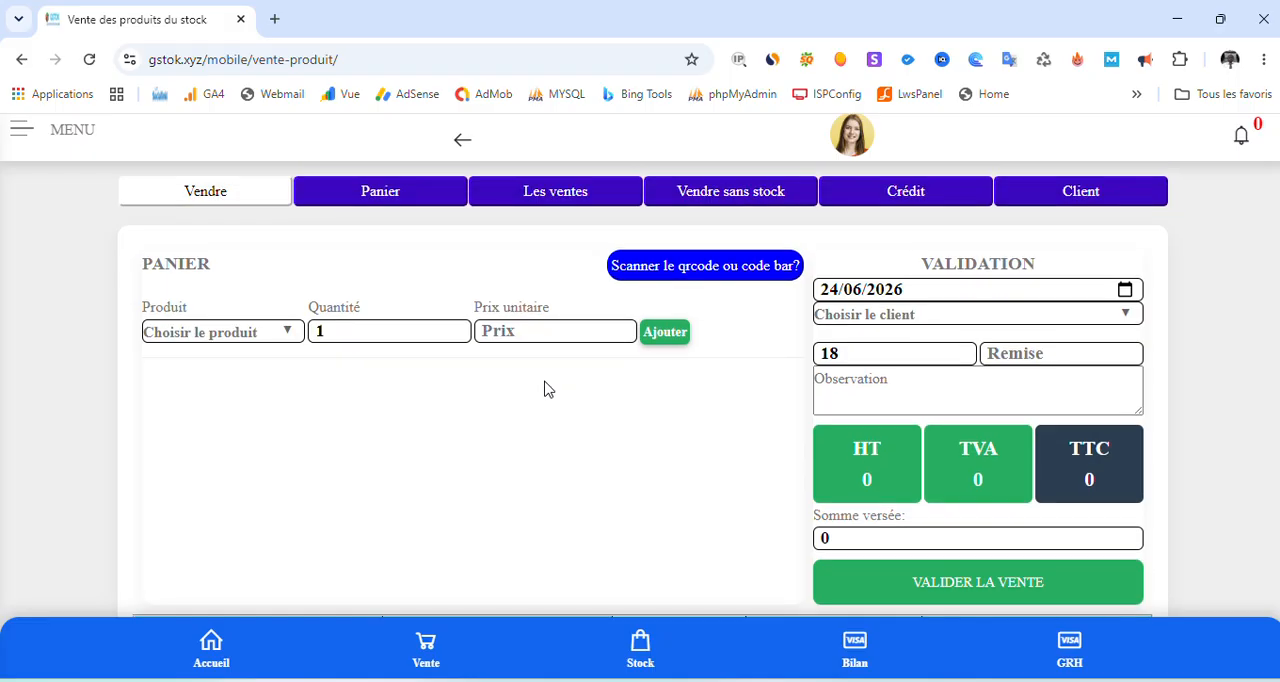
left_click(217, 656)
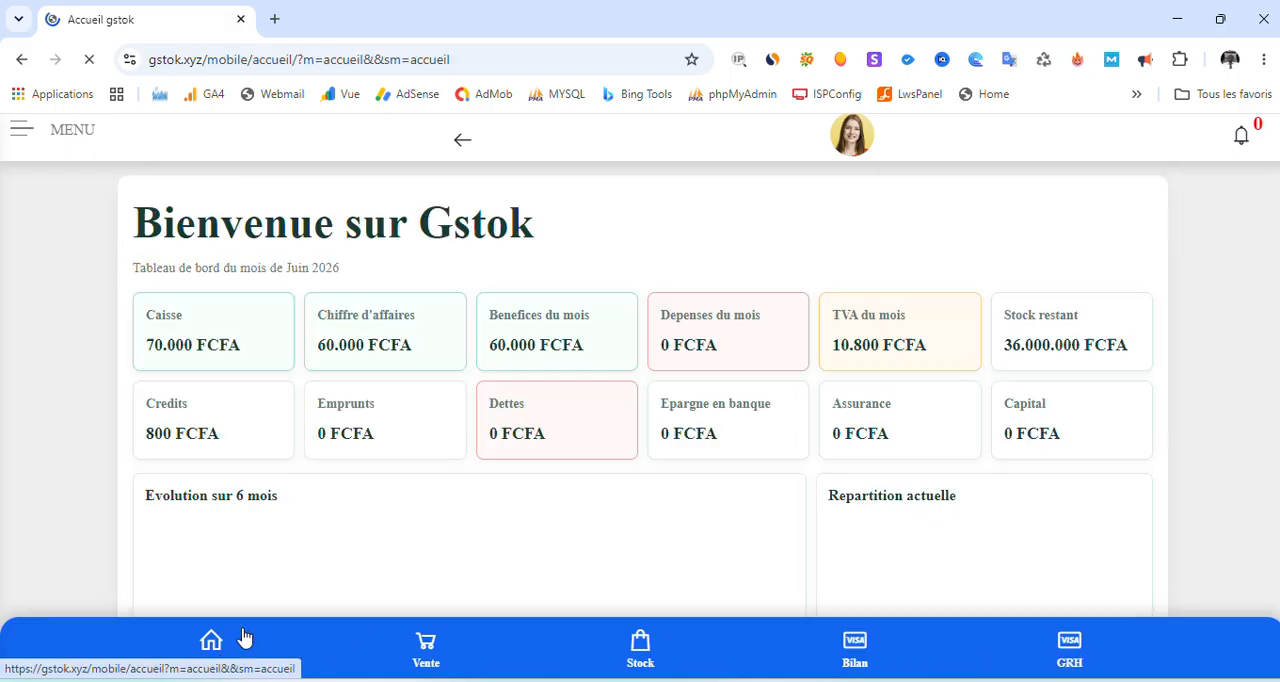
left_click(426, 645)
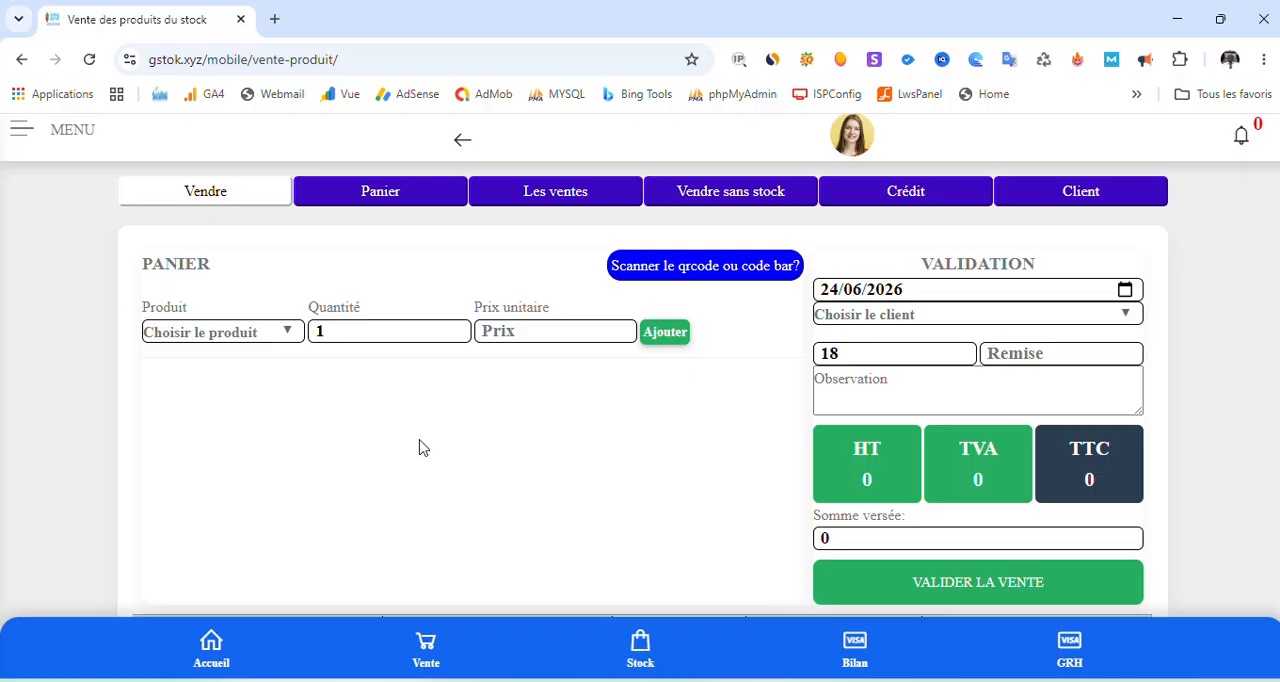
scroll(420, 447, "down", 2)
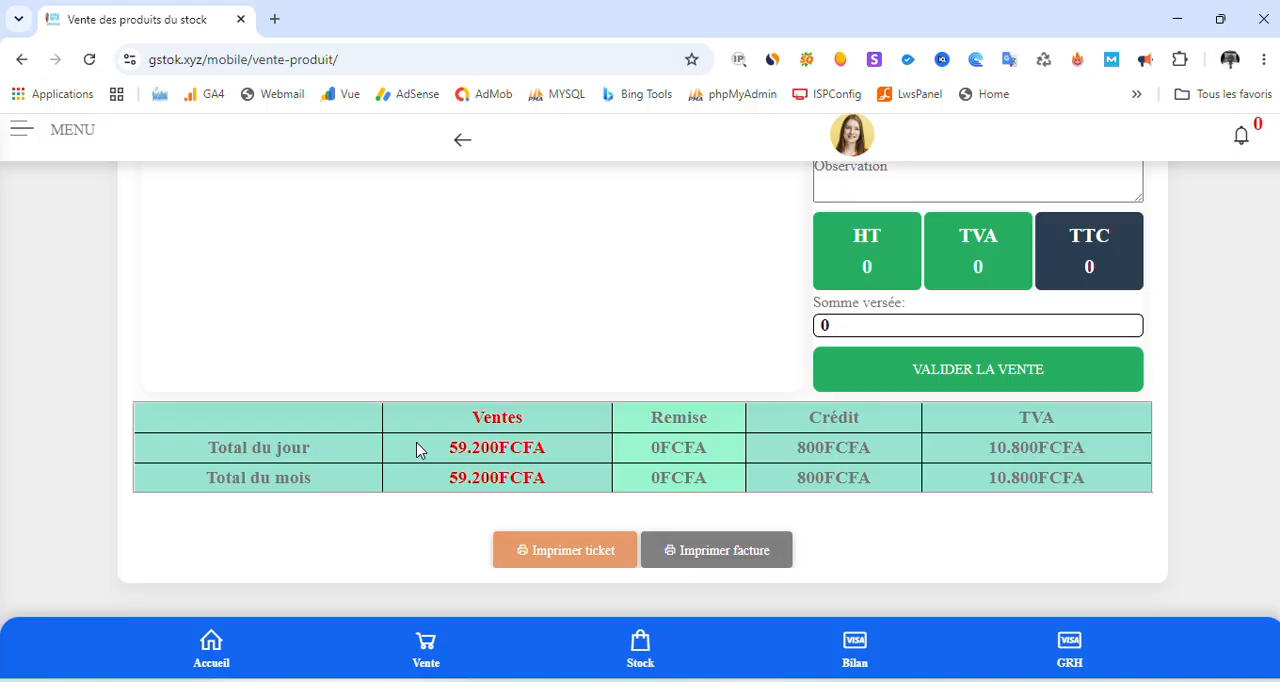
scroll(420, 449, "up", 2)
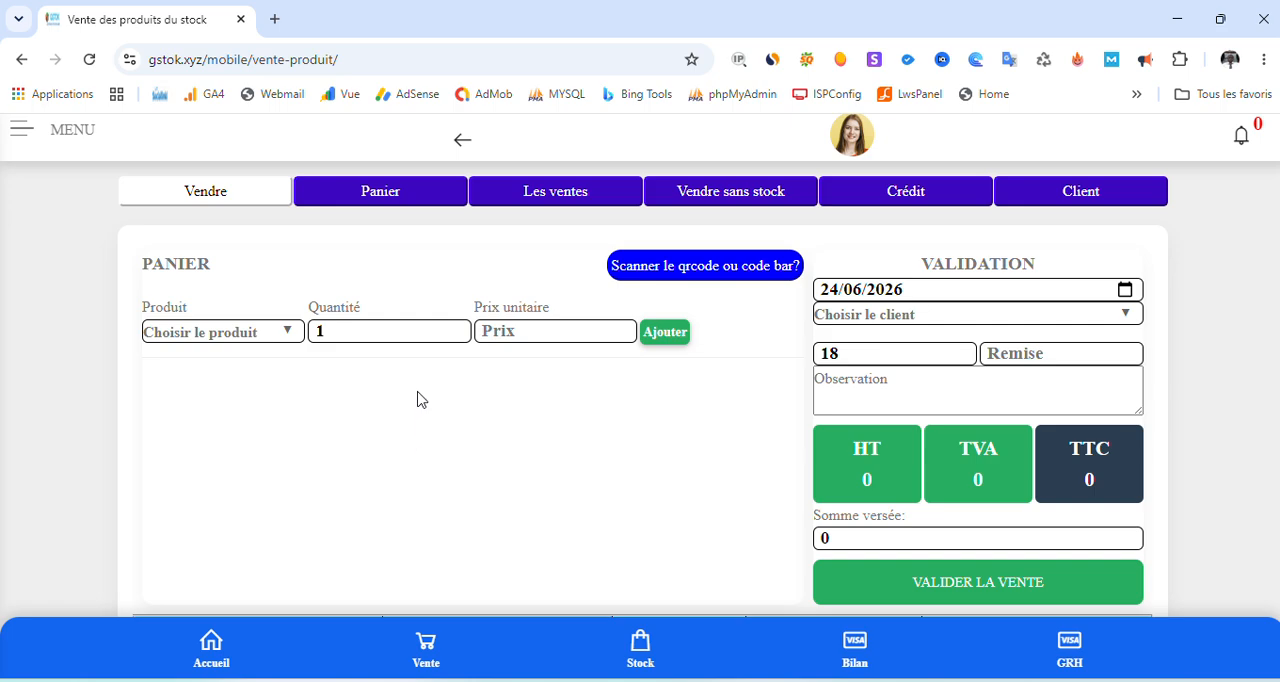
Step: Check which sections the Mali seller can still access, and examine the daily and monthly sales totals
left_click(24, 132)
scroll(122, 430, "down", 5)
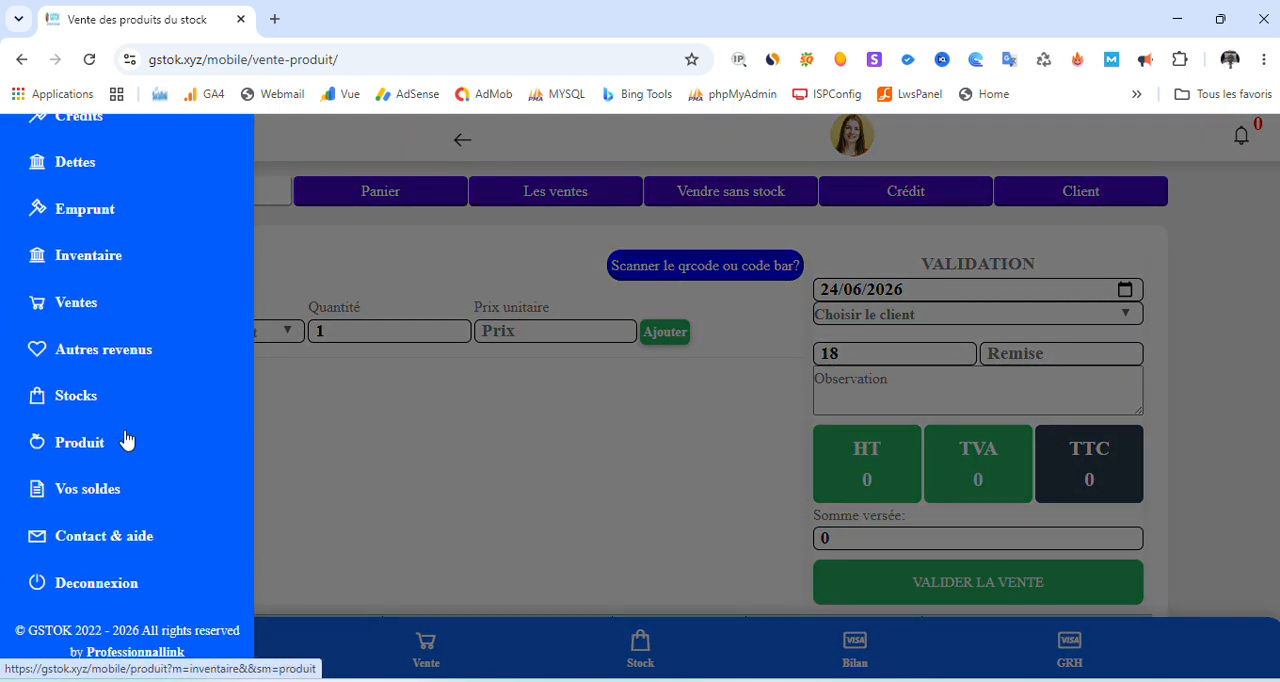
left_click(528, 536)
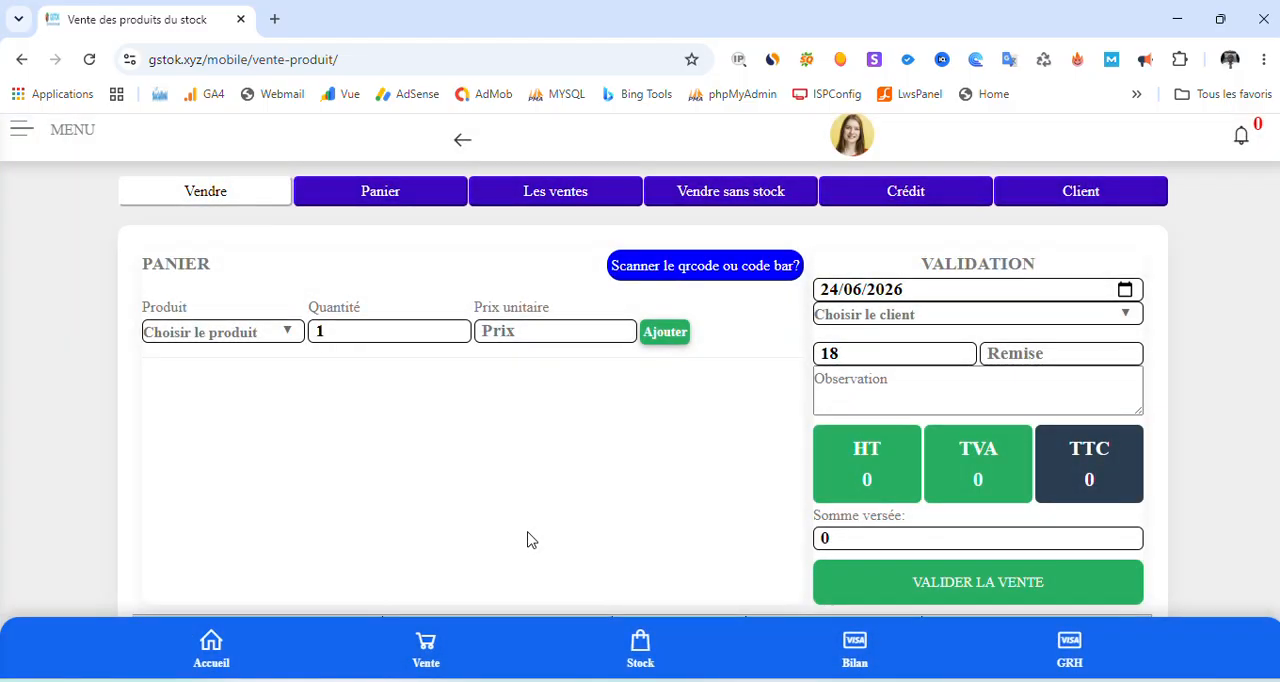
scroll(397, 494, "down", 2)
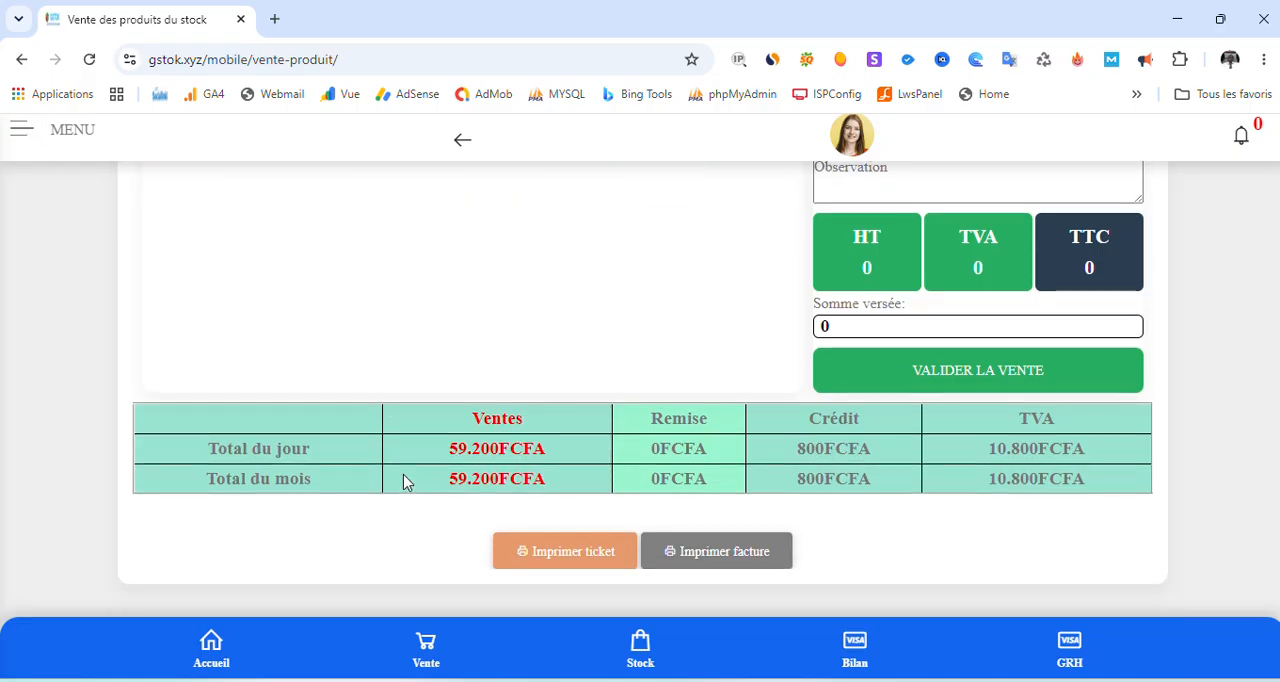
scroll(403, 480, "up", 2)
scroll(403, 480, "down", 2)
scroll(403, 480, "up", 2)
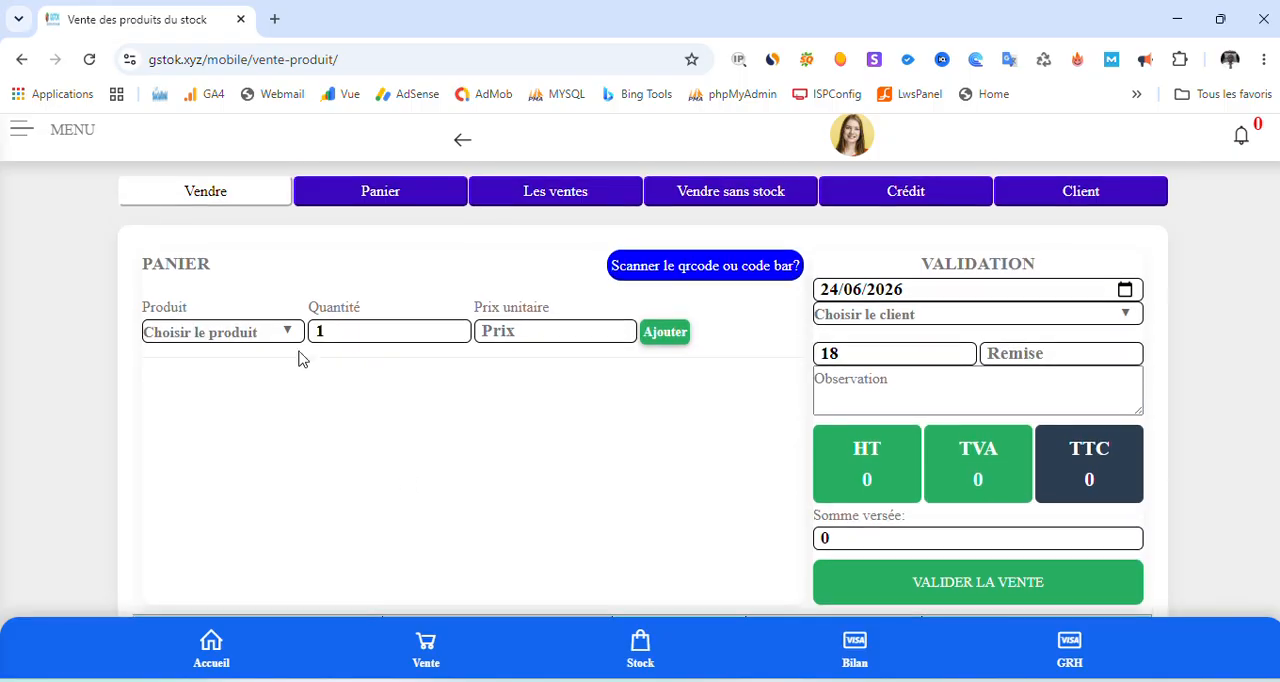
Step: Log out of the Mali seller's account
left_click(20, 131)
scroll(106, 540, "down", 2)
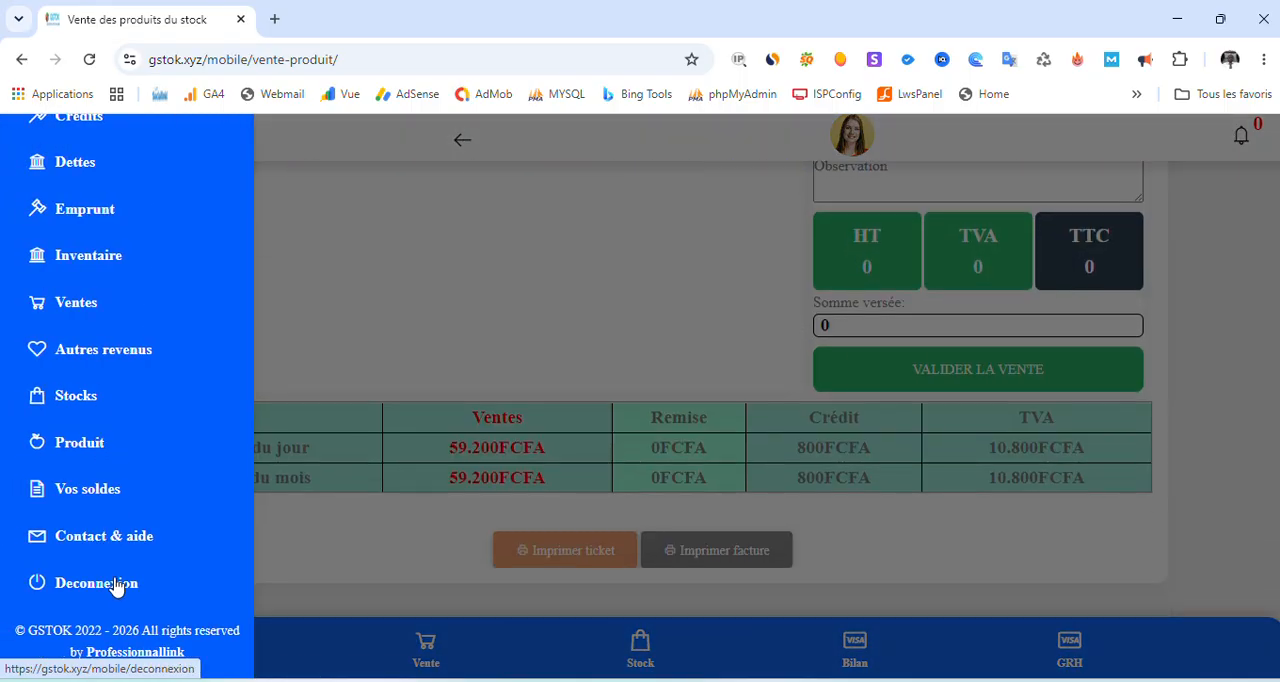
left_click(115, 585)
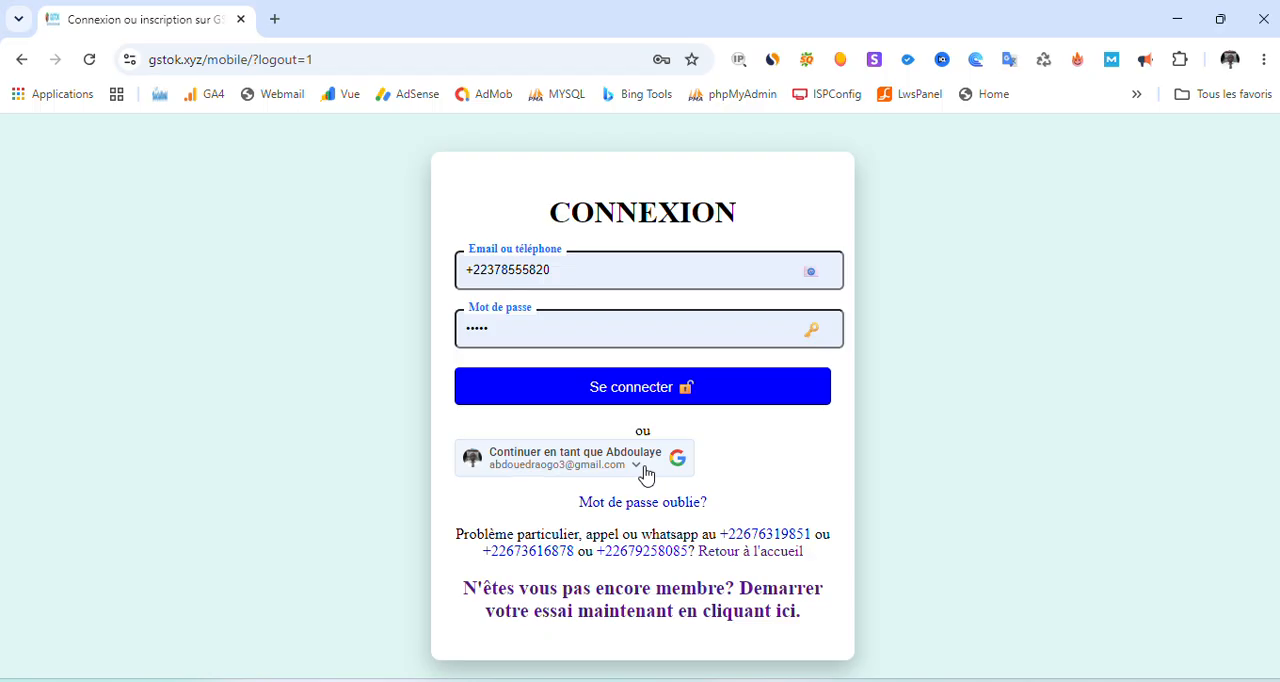
Step: Sign in as the administrator with the Google account and open the users' usage rights settings
left_click(559, 461)
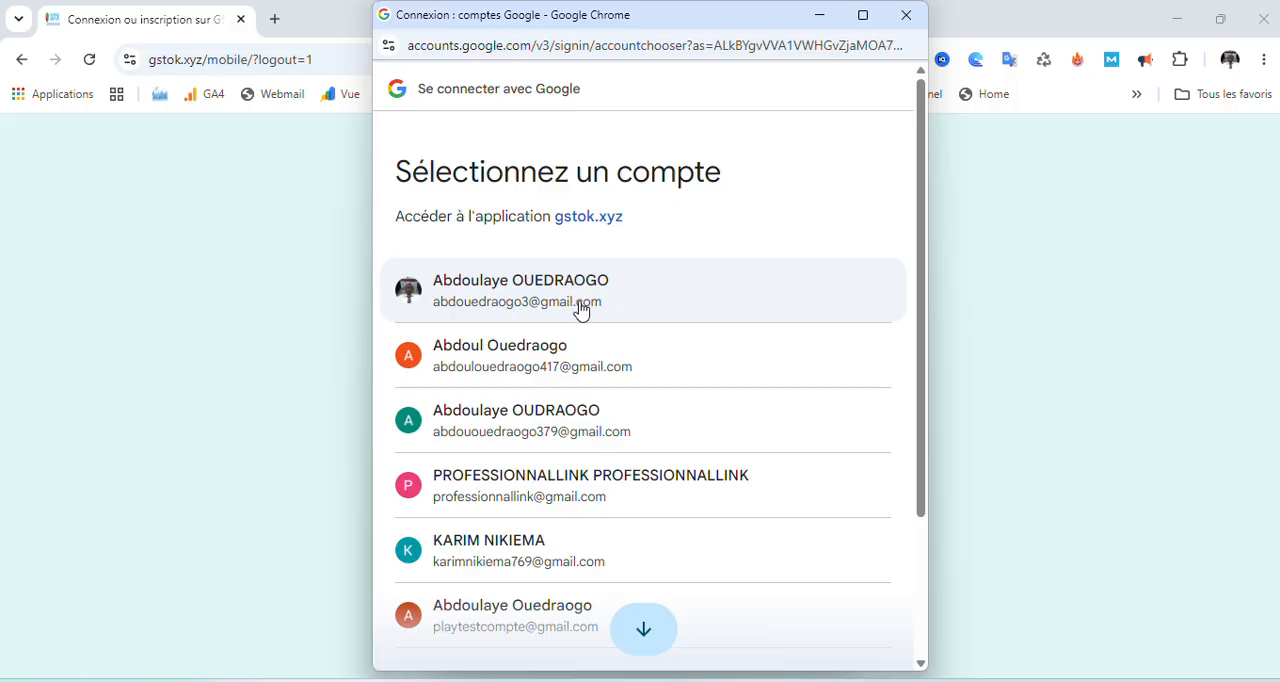
left_click(583, 306)
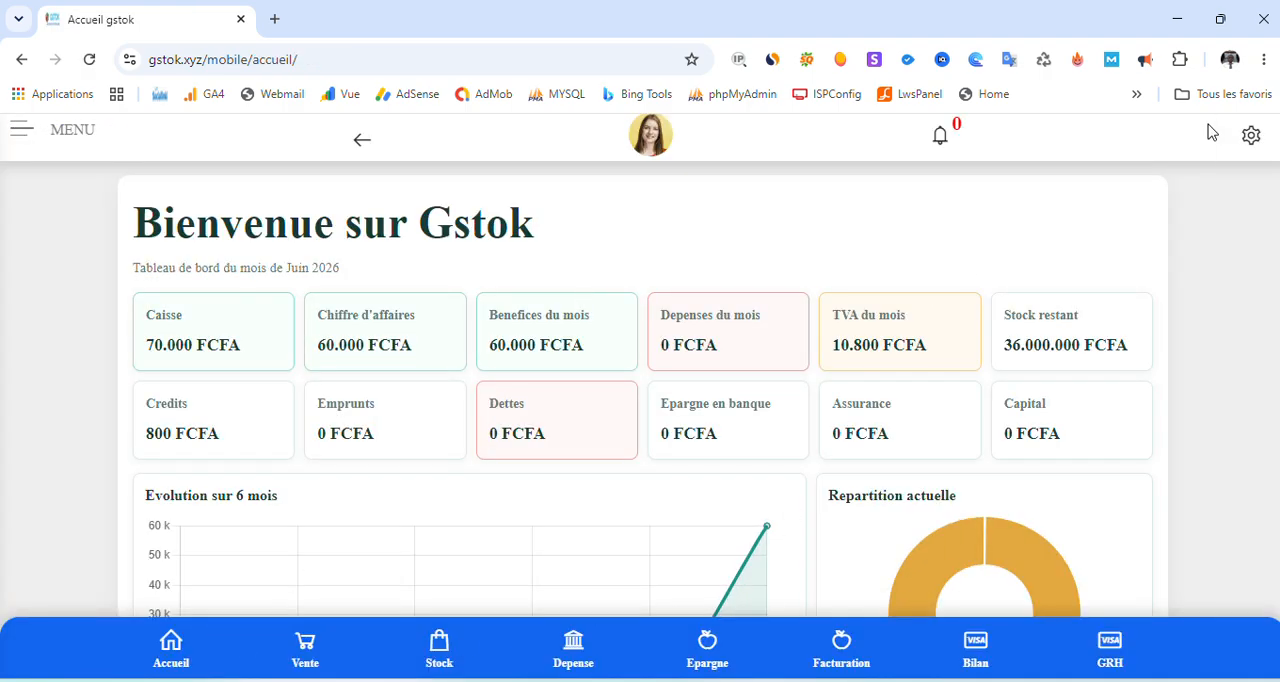
left_click(30, 132)
scroll(197, 511, "down", 2)
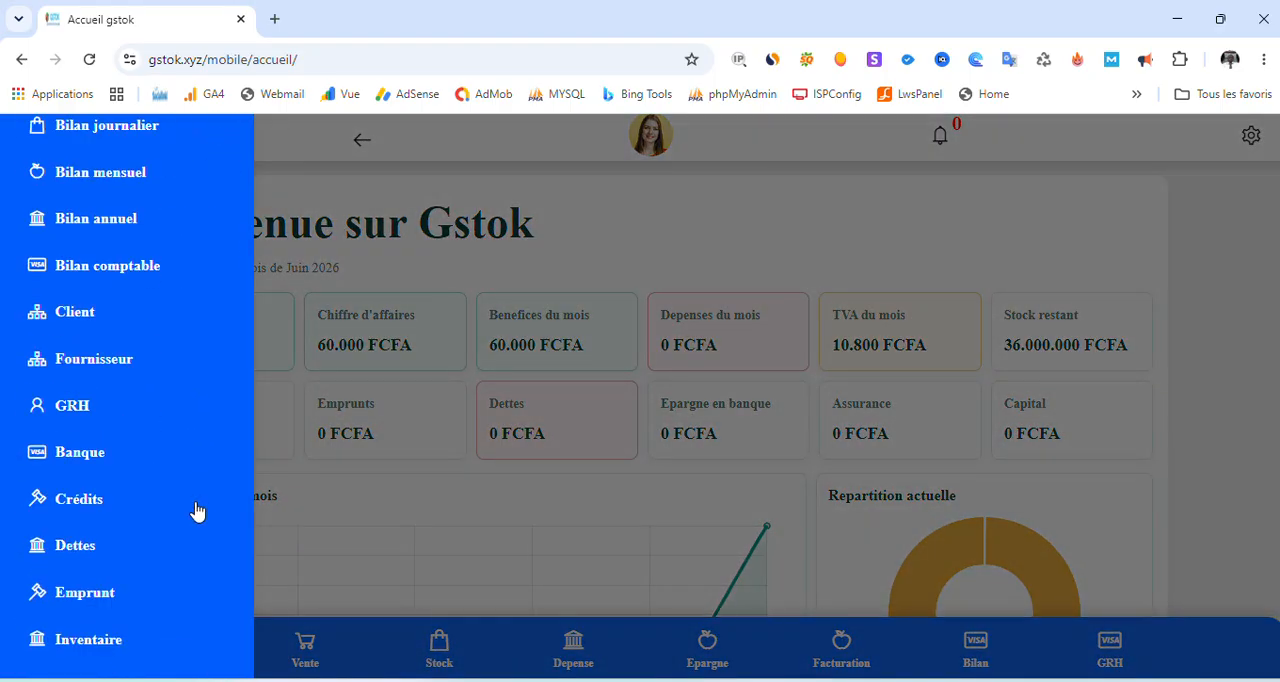
scroll(197, 511, "down", 4)
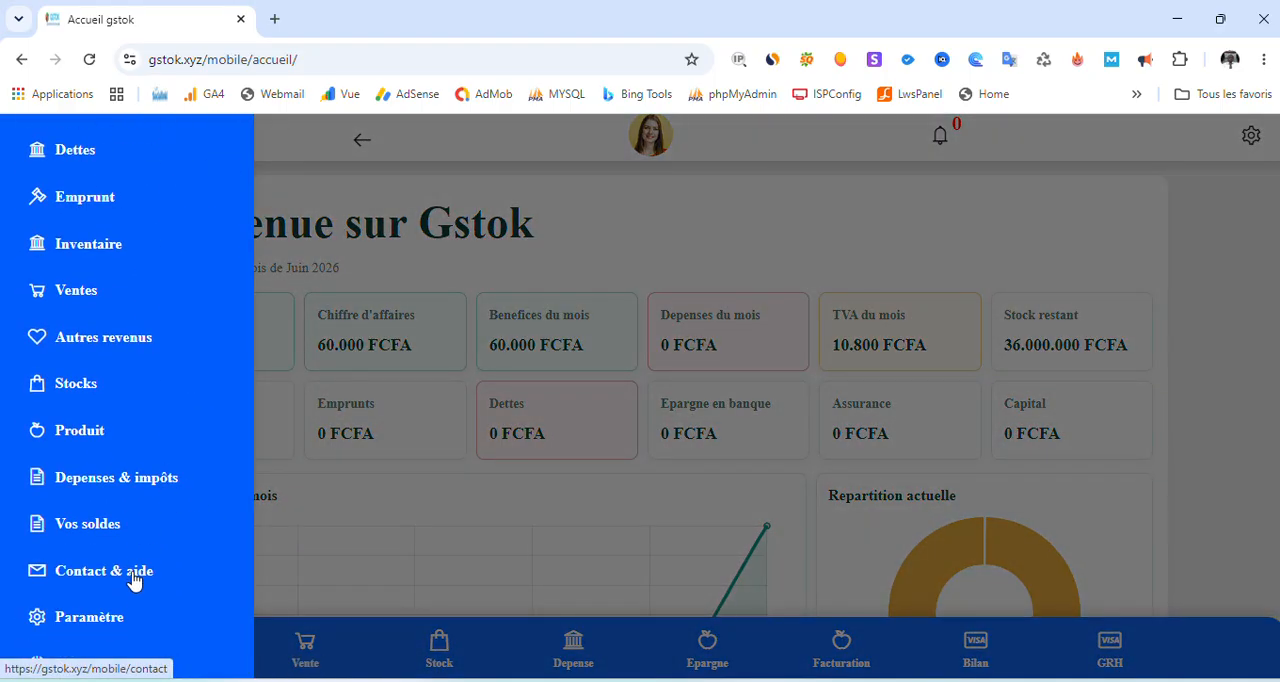
left_click(1190, 208)
left_click(1250, 138)
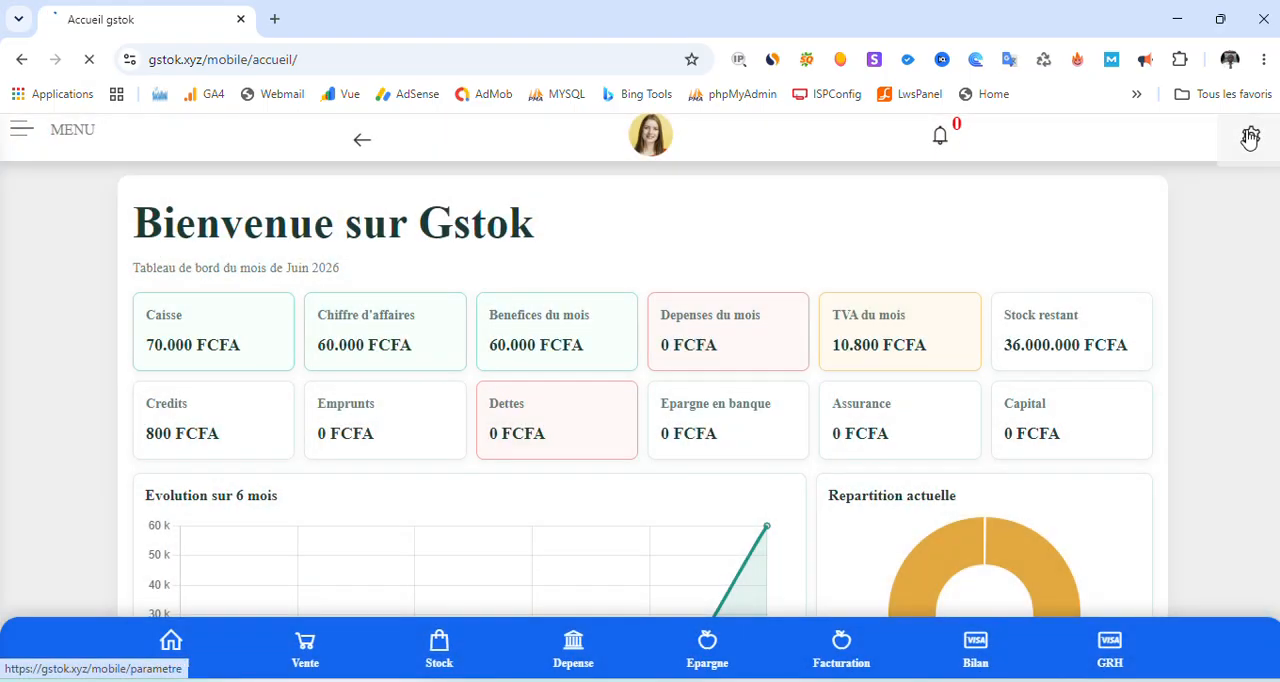
left_click(423, 200)
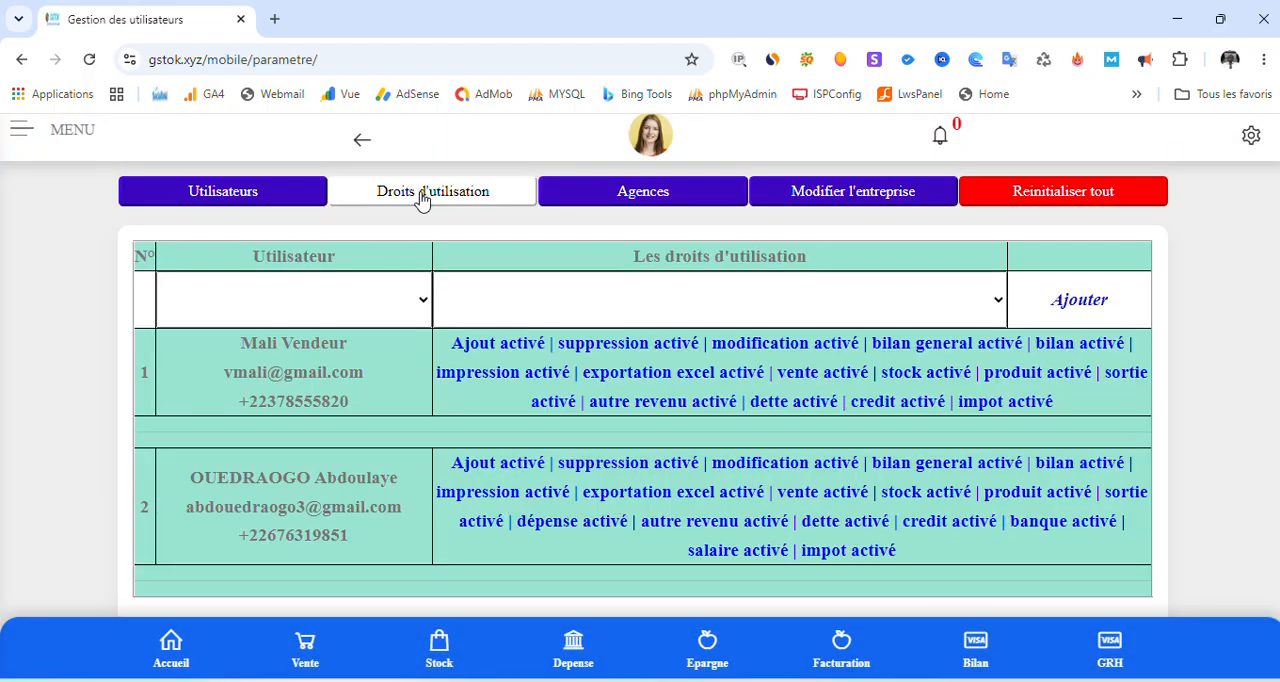
Step: Disable the Mali seller's right to the general report by adding "Désactiver bilan général"
left_click(357, 312)
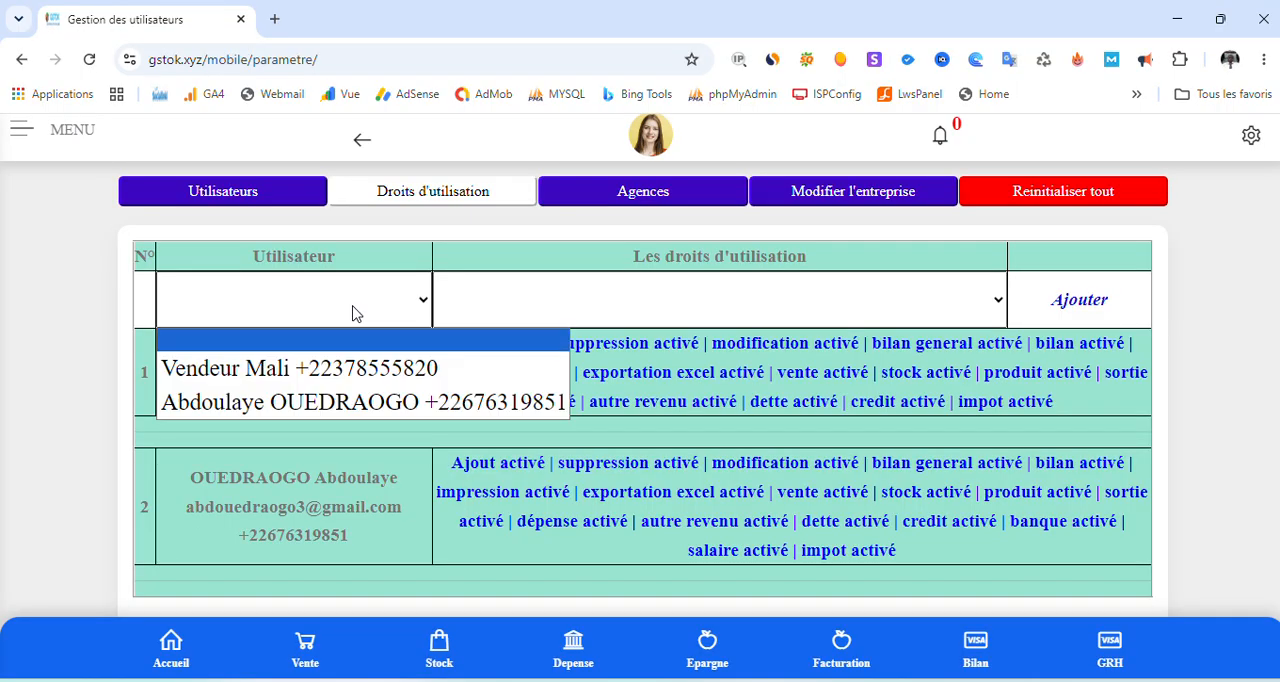
left_click(341, 370)
left_click(749, 302)
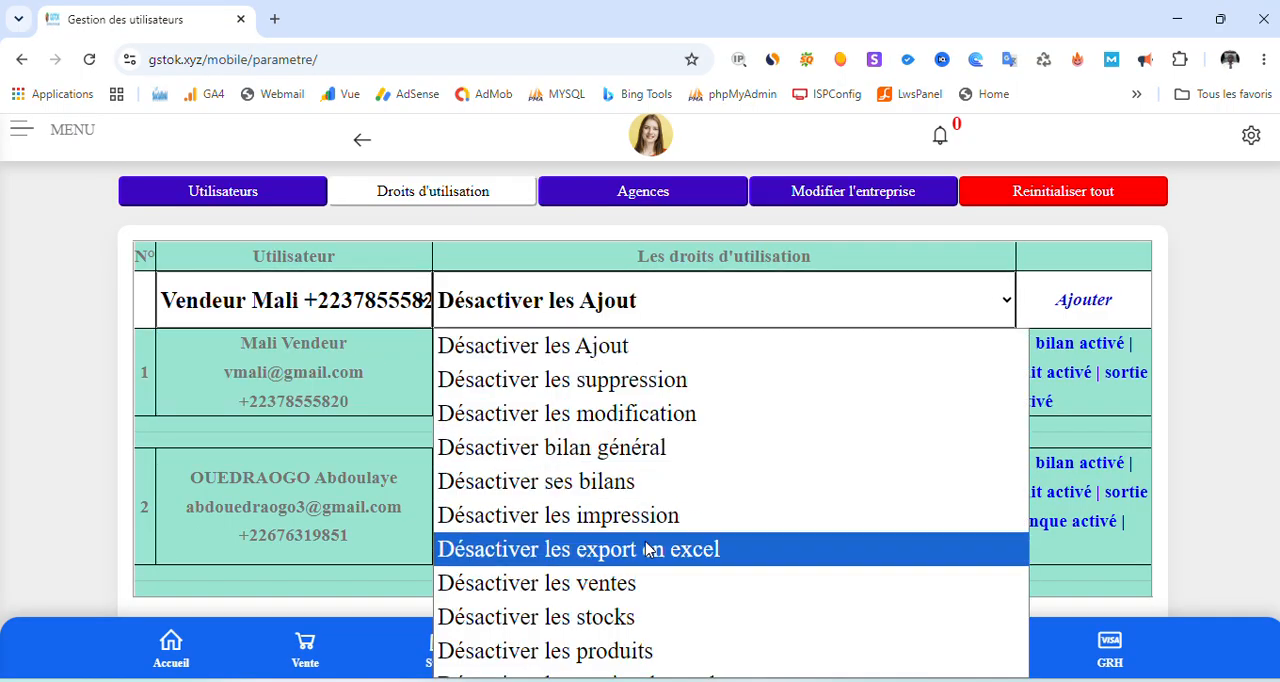
scroll(652, 540, "down", 3)
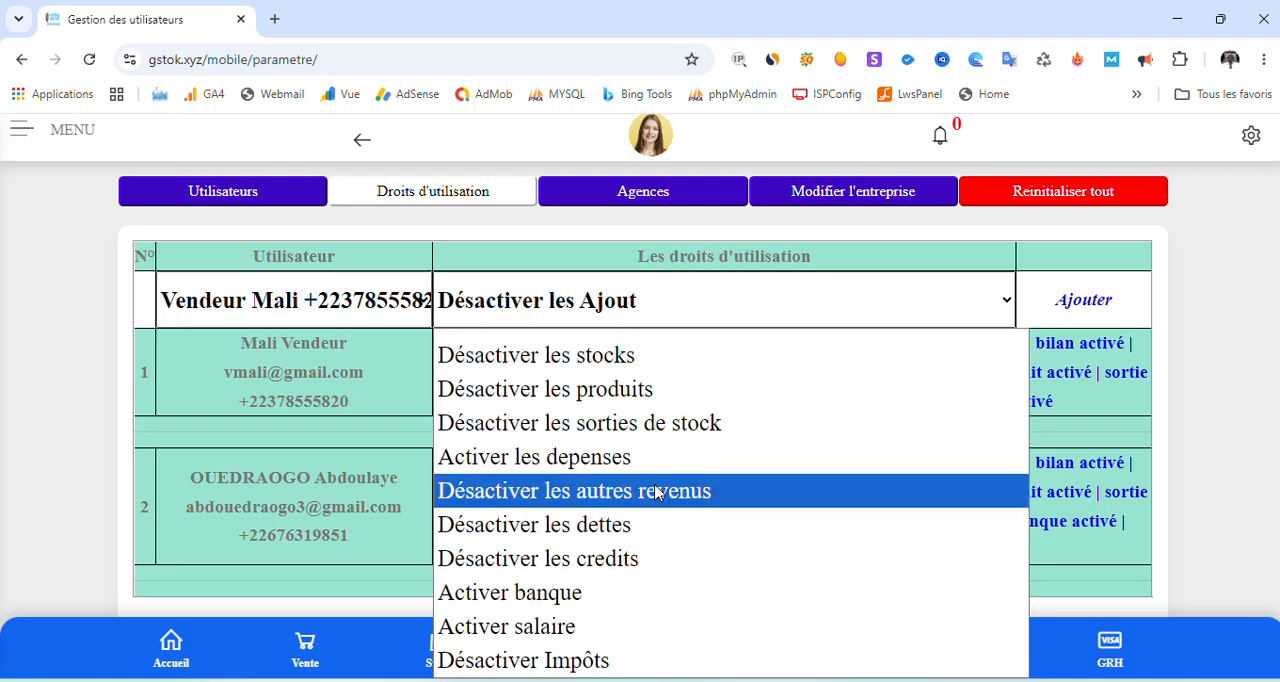
scroll(657, 482, "up", 3)
scroll(651, 530, "down", 2)
scroll(648, 478, "up", 2)
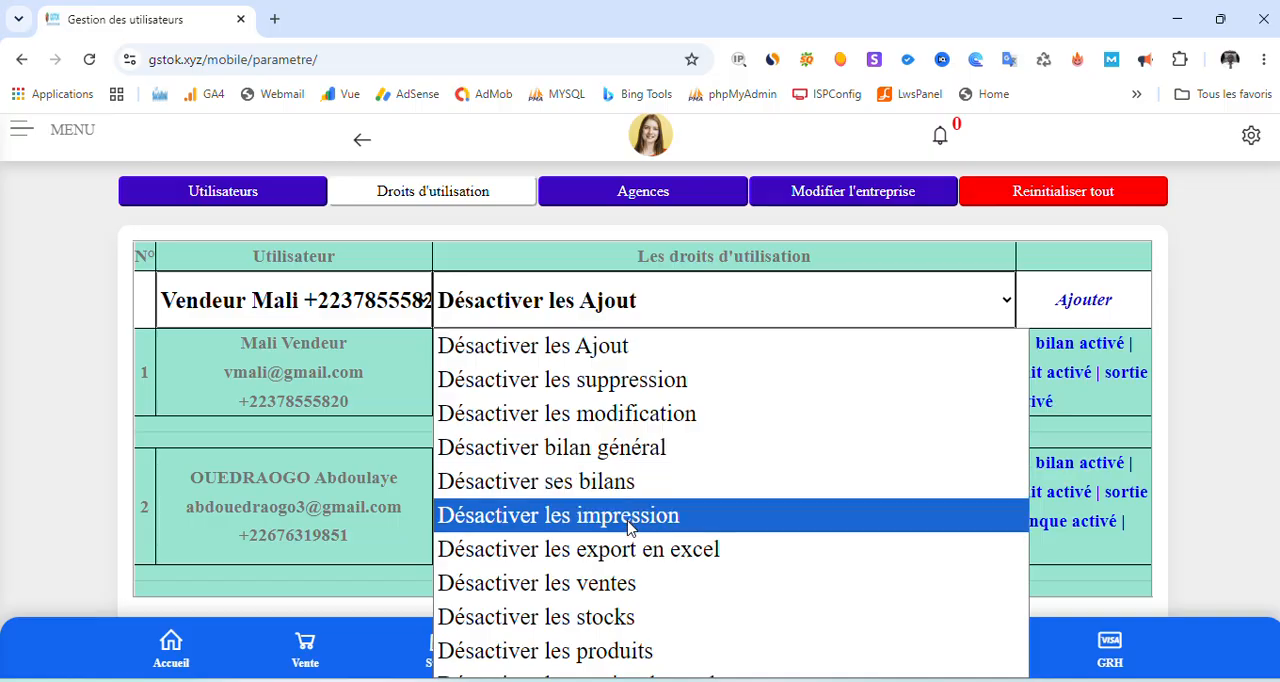
left_click(643, 450)
left_click(1090, 301)
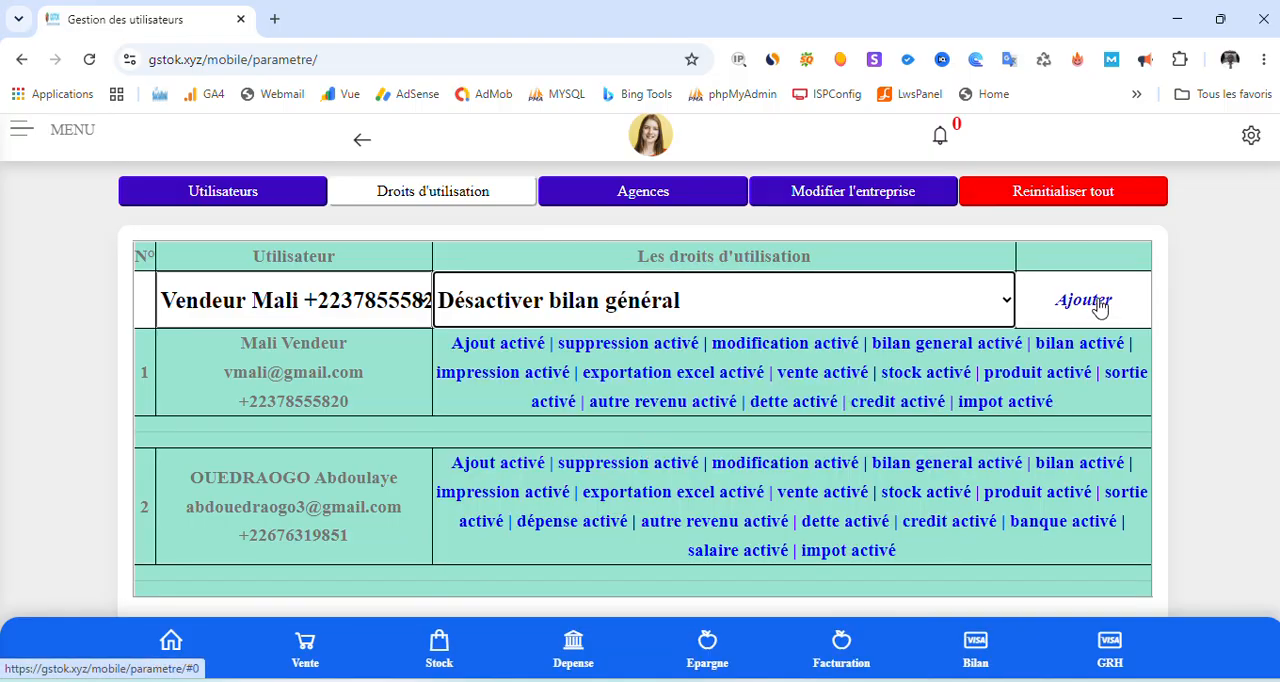
left_click(418, 302)
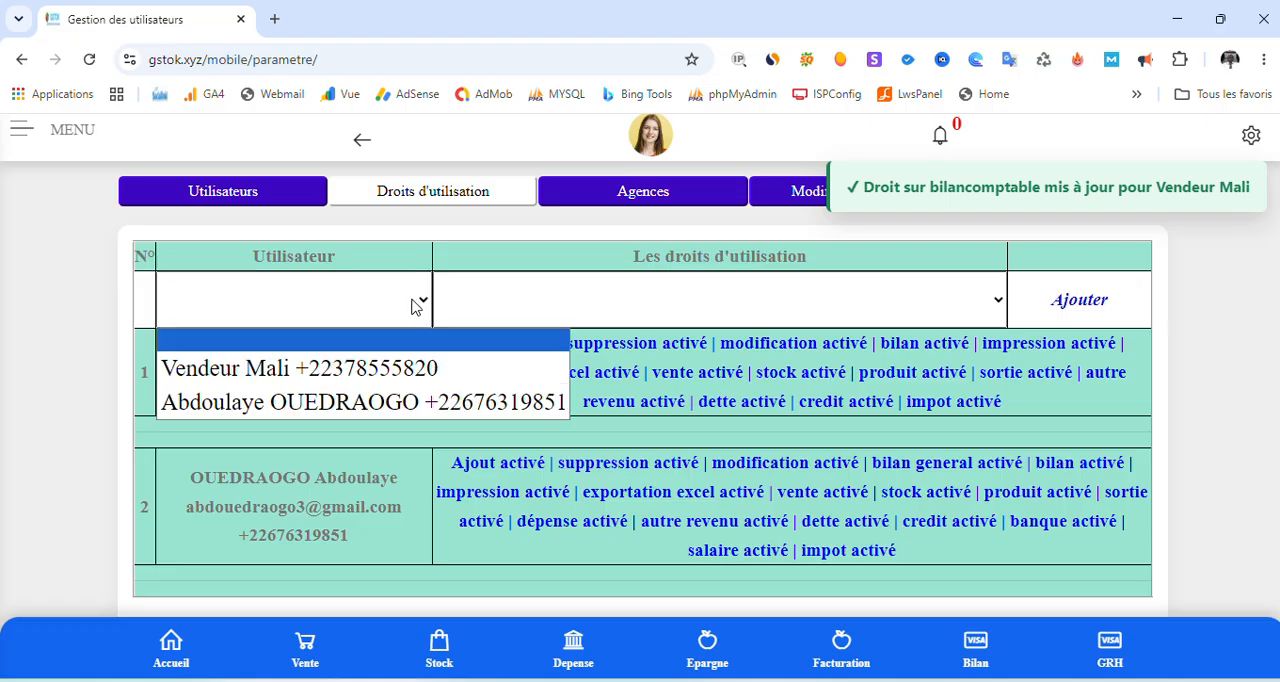
left_click(408, 370)
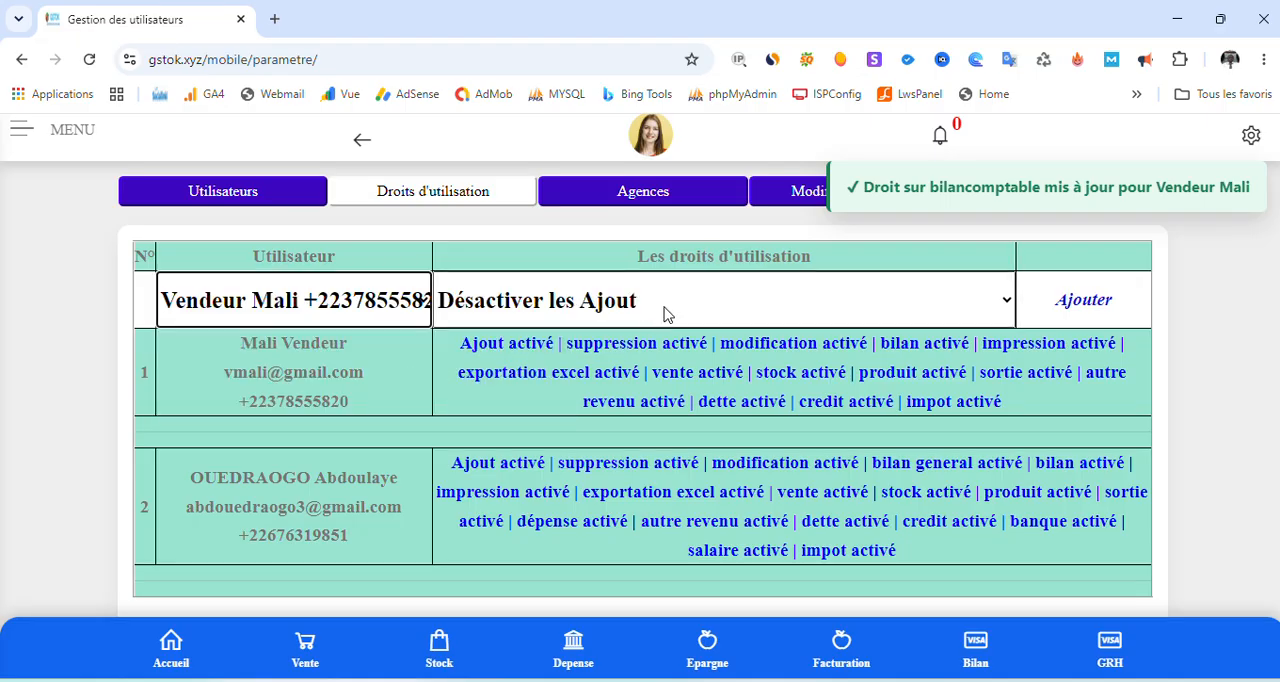
left_click(663, 314)
scroll(630, 497, "down", 1)
scroll(628, 498, "down", 1)
scroll(630, 488, "up", 2)
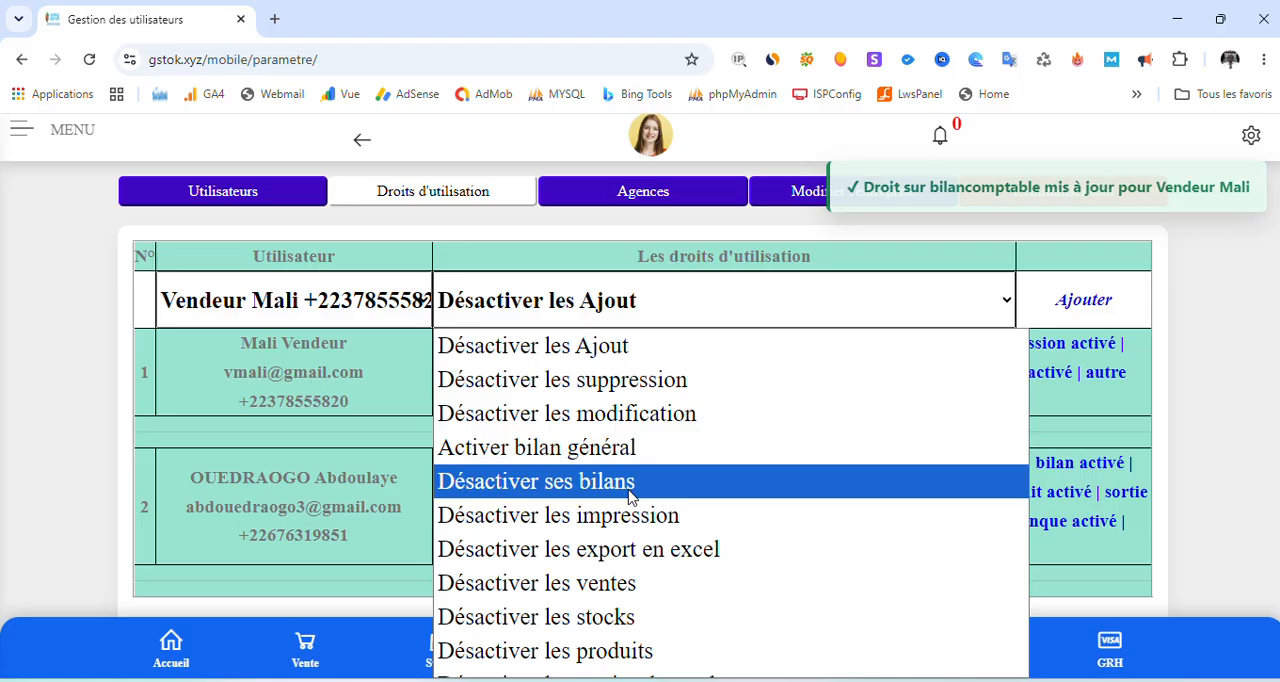
left_click(22, 132)
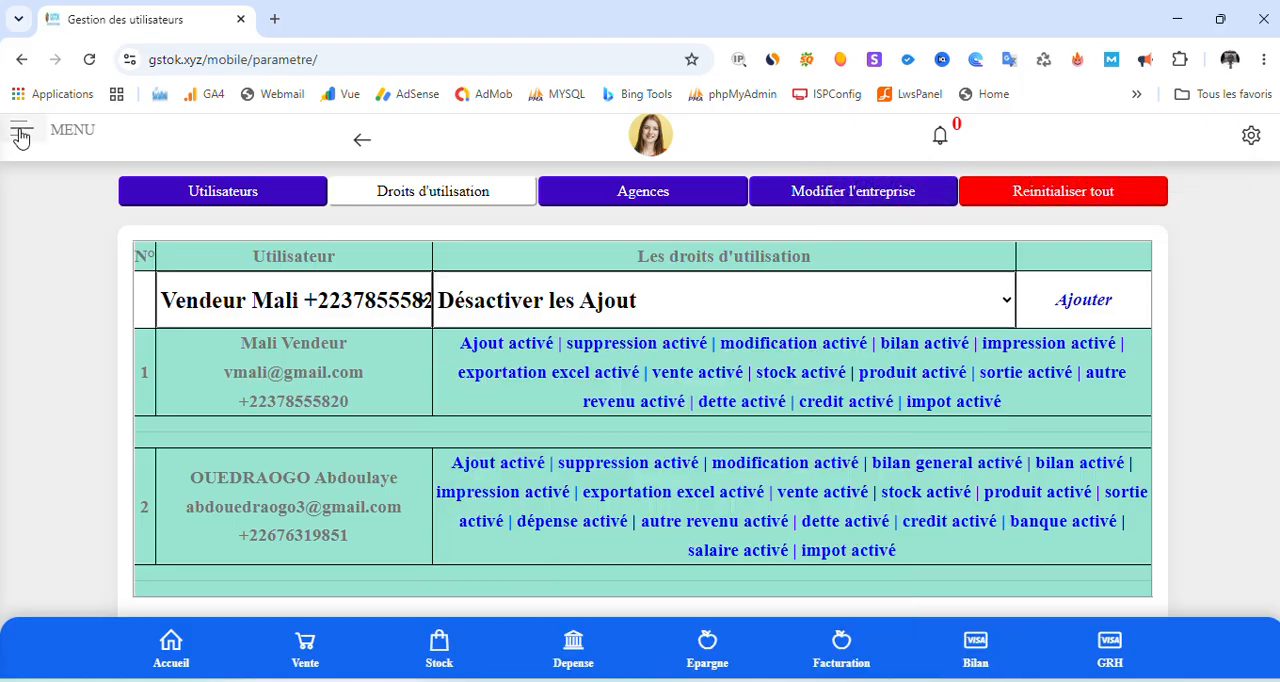
Step: Log out of the administrator account and sign in as the Mali seller with the saved credentials
left_click(22, 132)
scroll(57, 334, "down", 5)
scroll(72, 545, "down", 2)
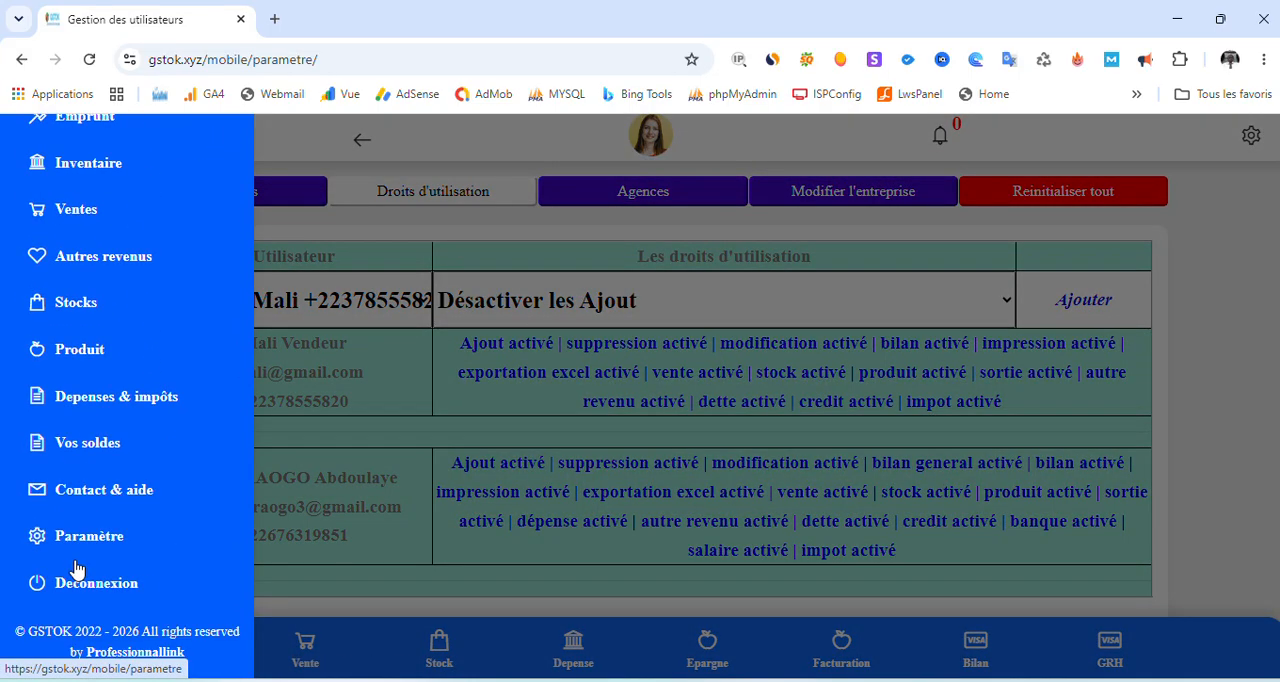
left_click(104, 582)
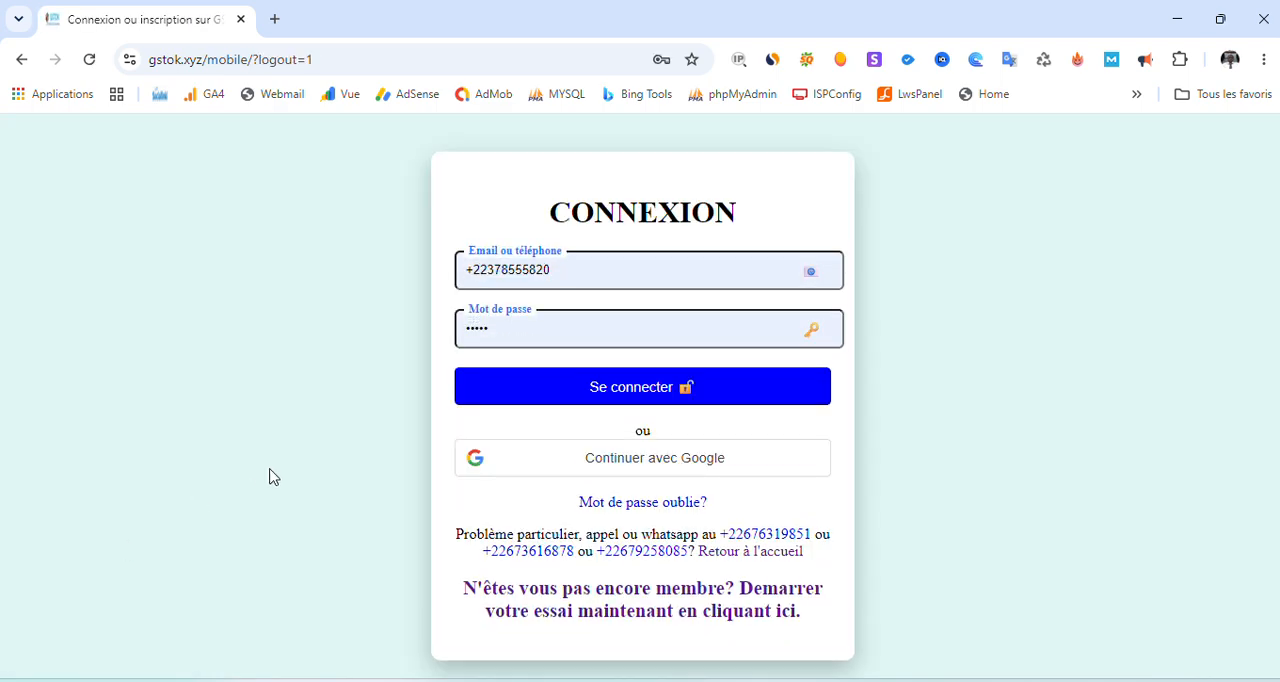
left_click(674, 392)
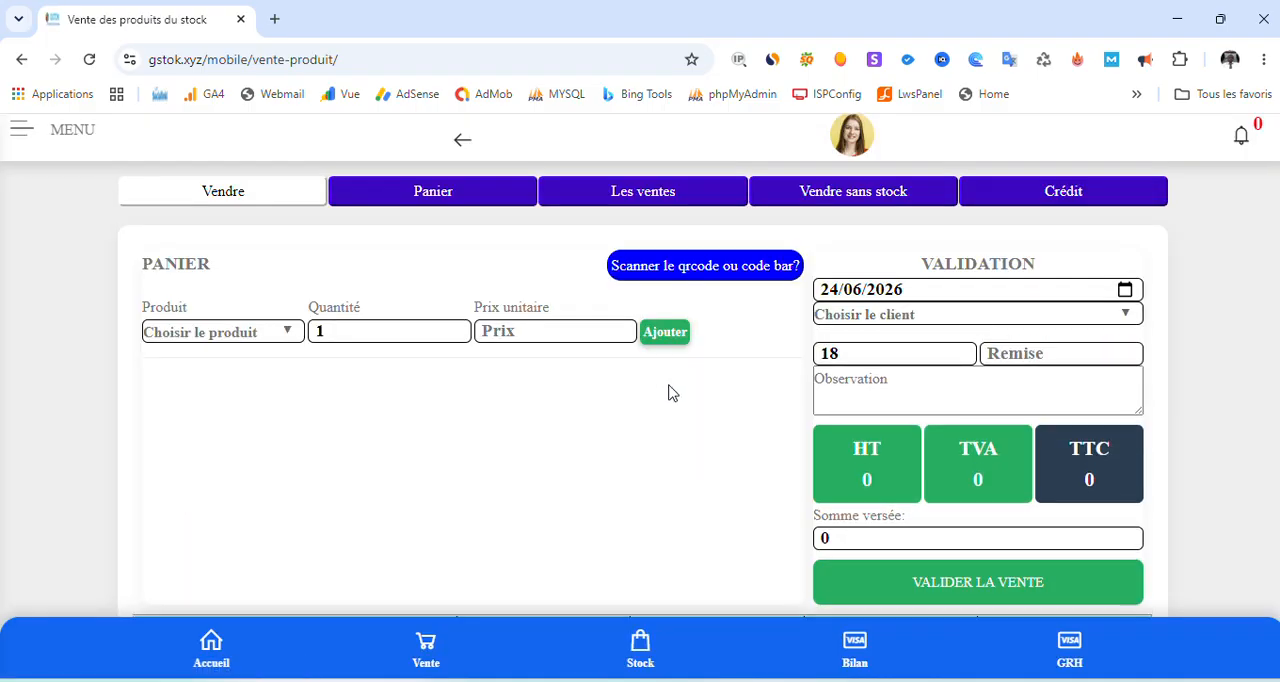
Step: Check the sales totals table and add 2 units of Produit 1 at 20000 FCFA each to the cart
scroll(590, 466, "down", 3)
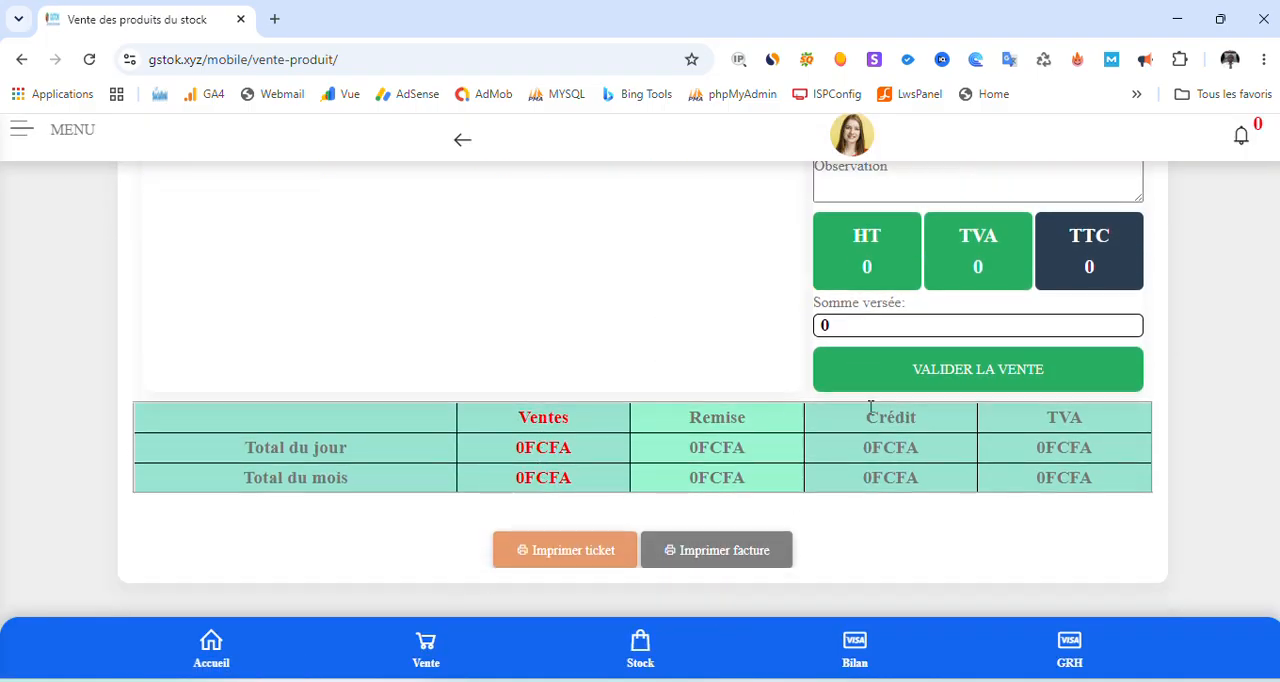
scroll(698, 455, "up", 3)
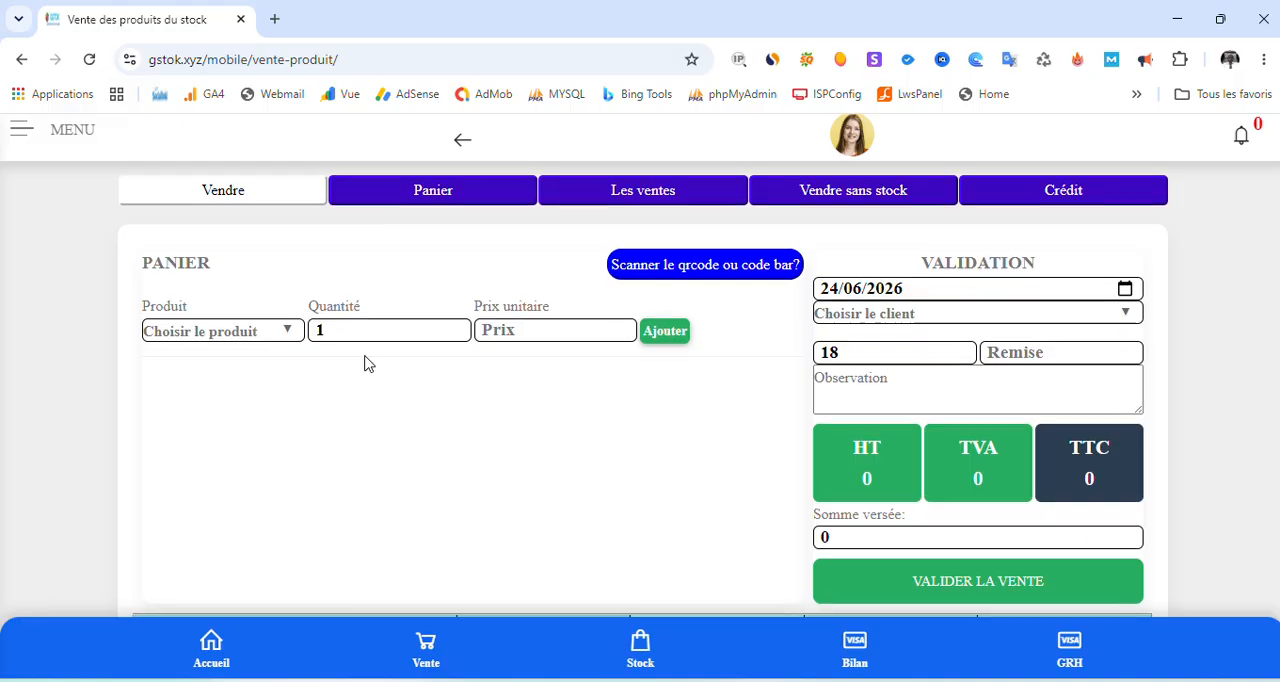
scroll(365, 363, "down", 3)
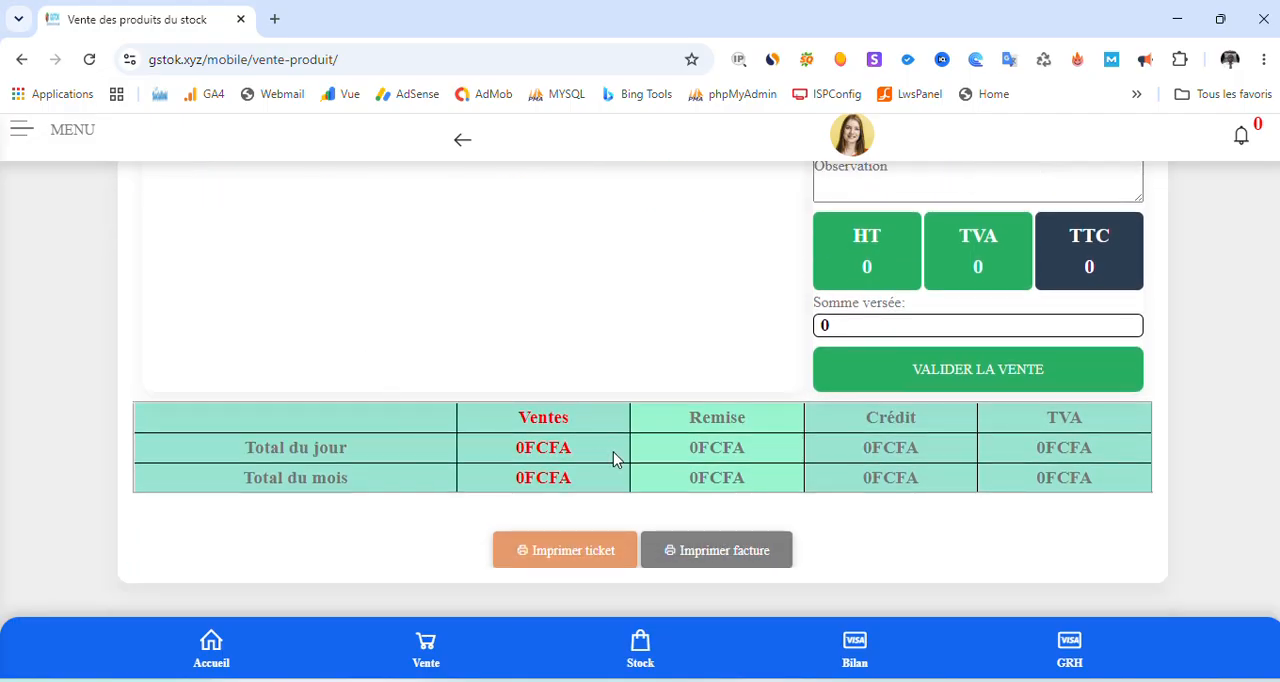
scroll(630, 460, "up", 3)
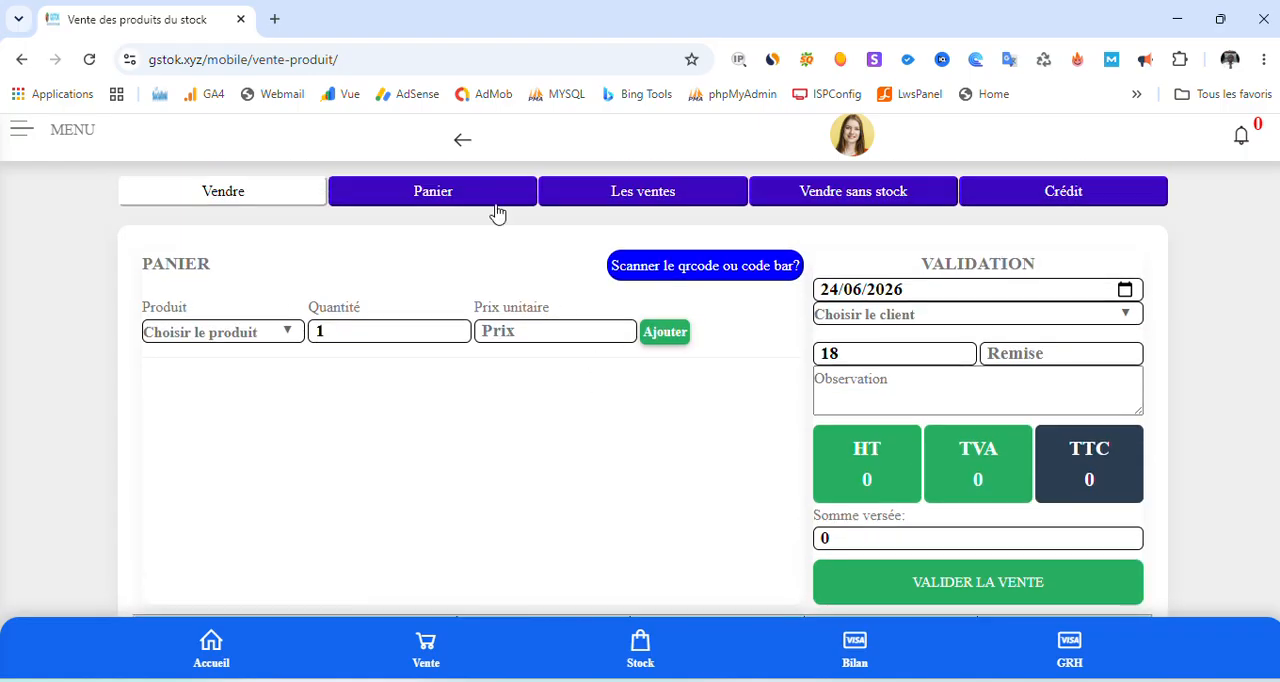
left_click(245, 331)
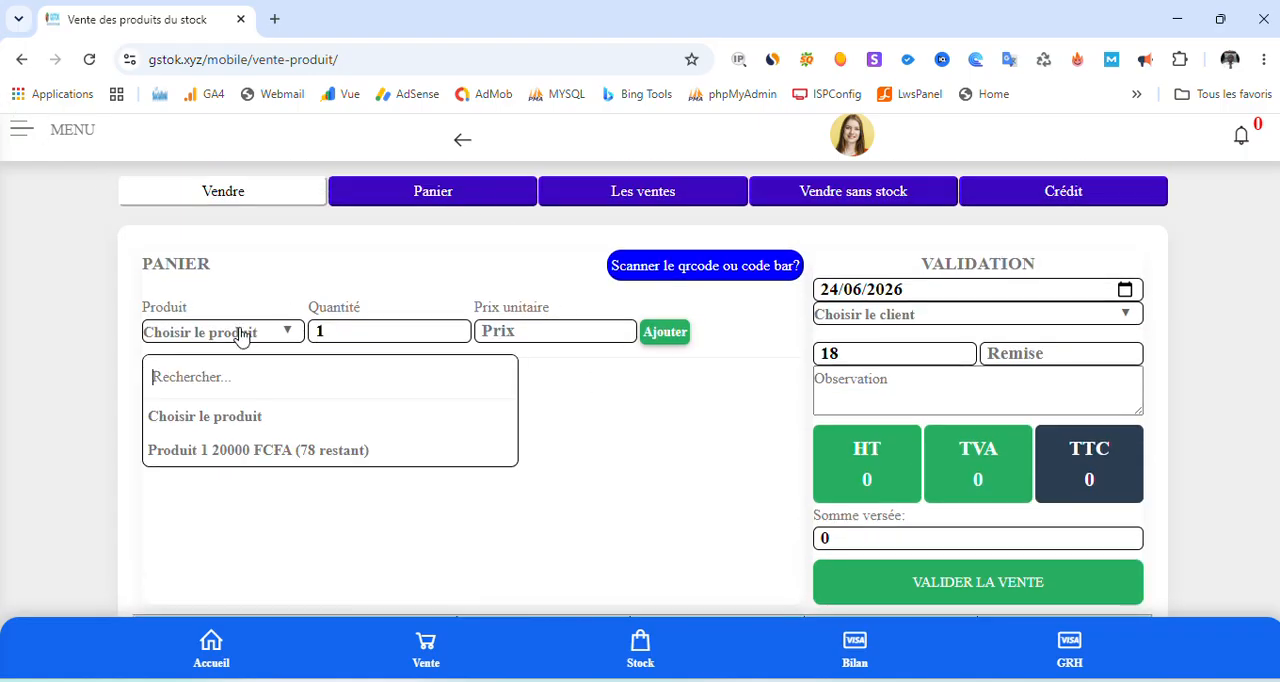
left_click(266, 452)
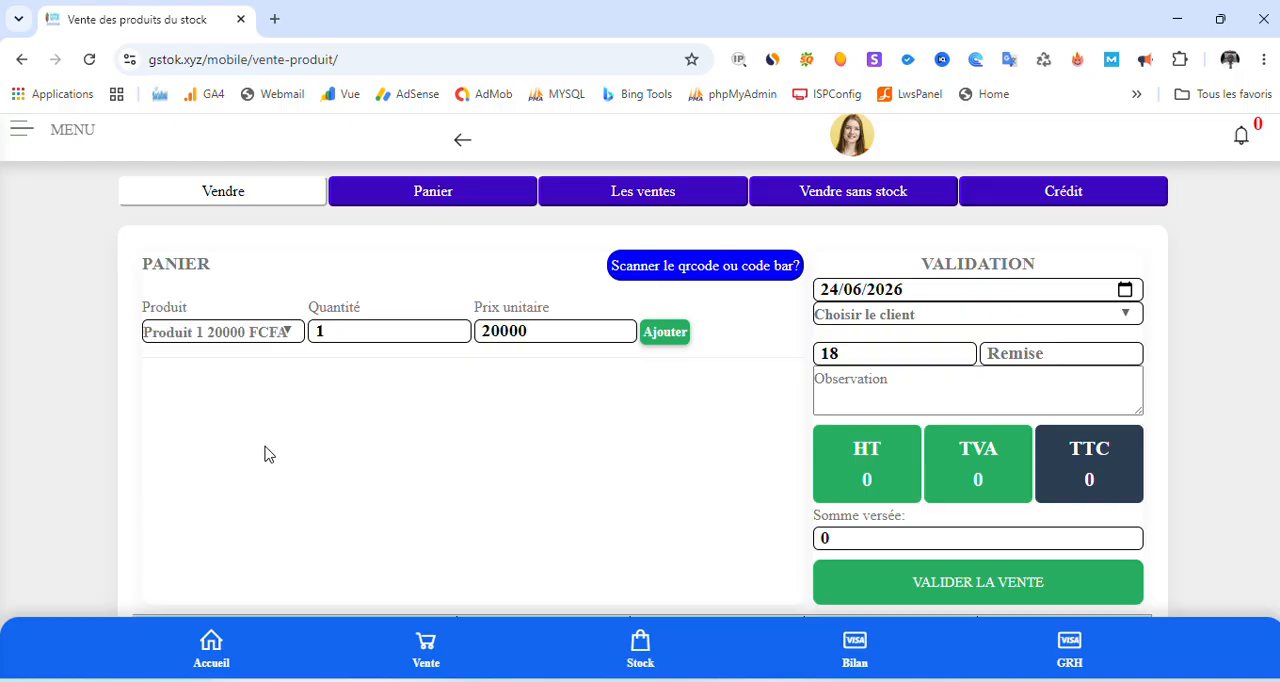
left_click(457, 327)
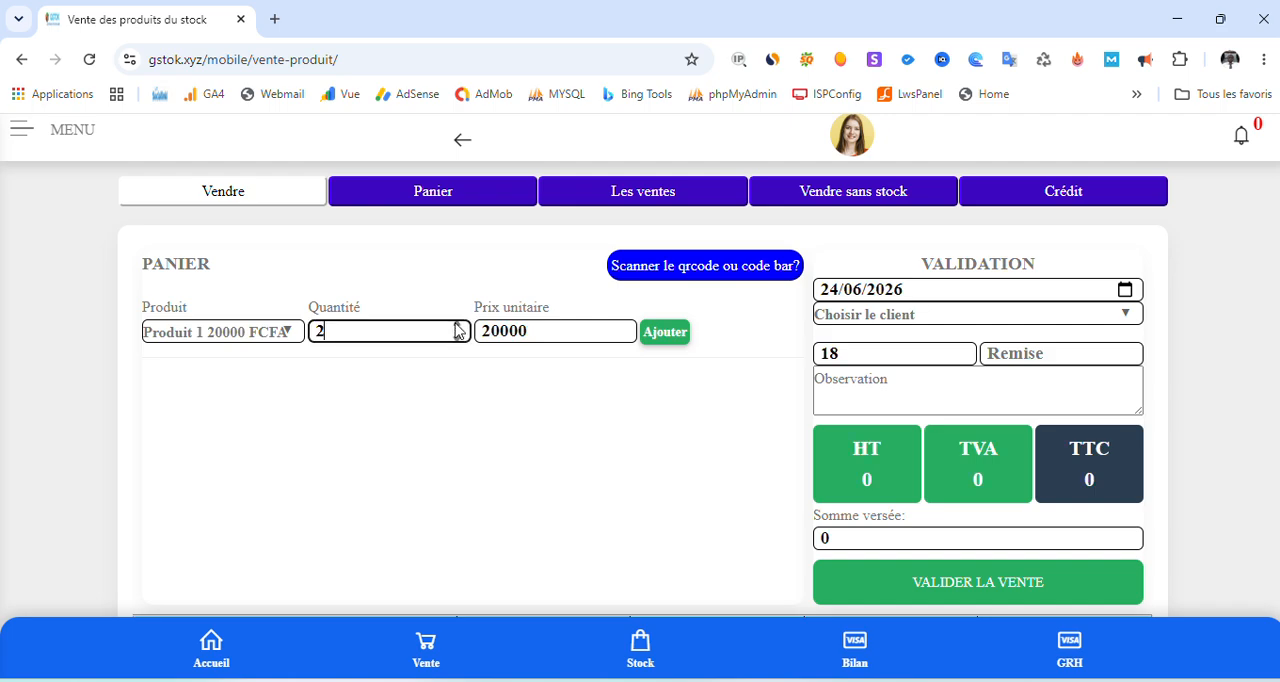
left_click(675, 339)
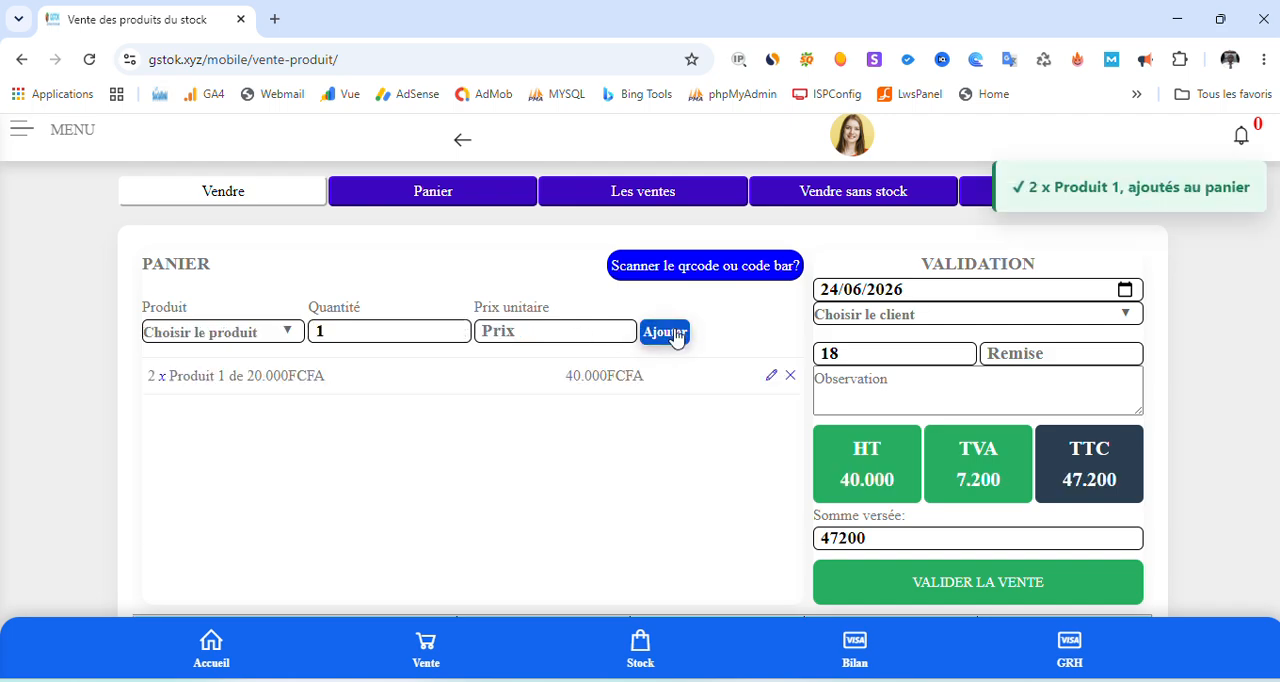
Step: Validate the sale of the two Produit 1 units in the cart
scroll(1160, 490, "down", 2)
scroll(1149, 466, "up", 2)
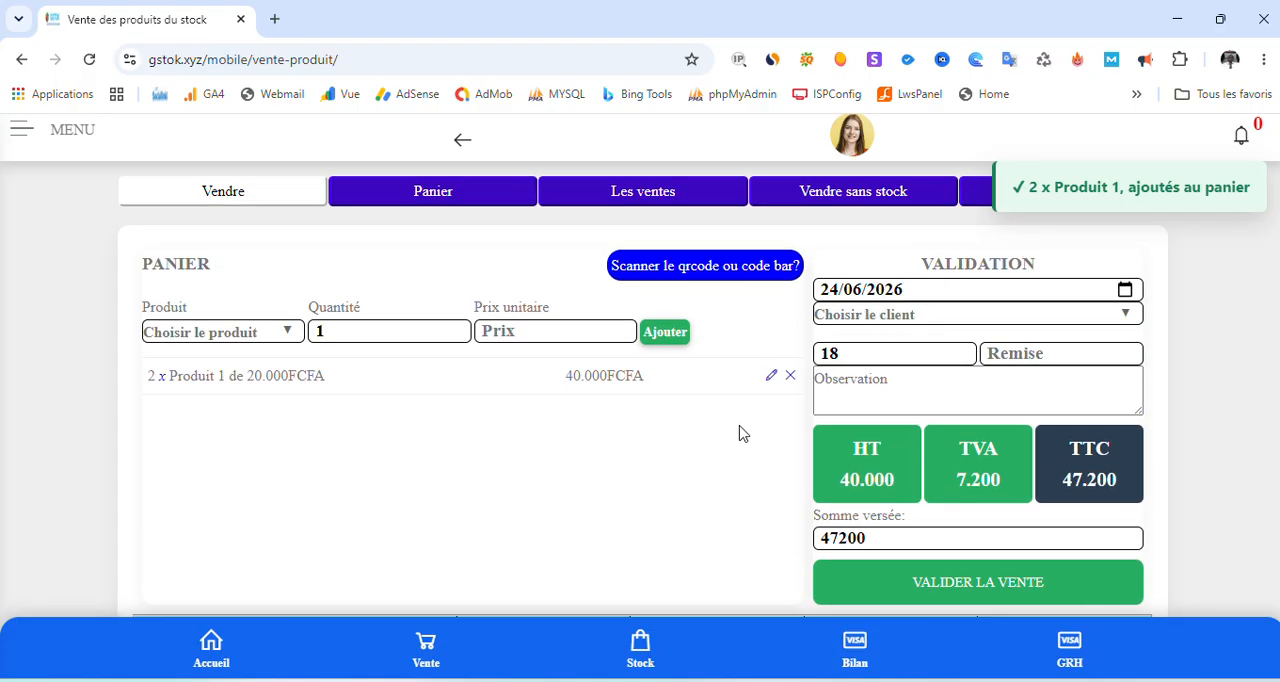
scroll(742, 433, "down", 2)
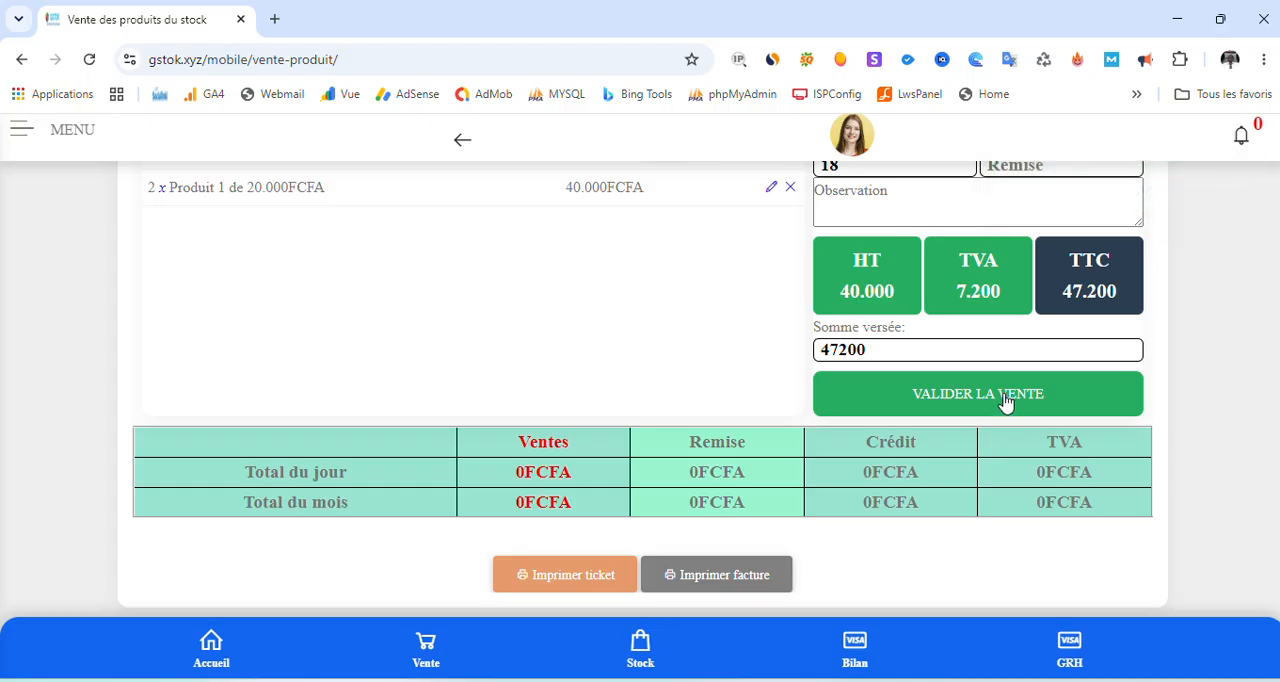
left_click(1005, 400)
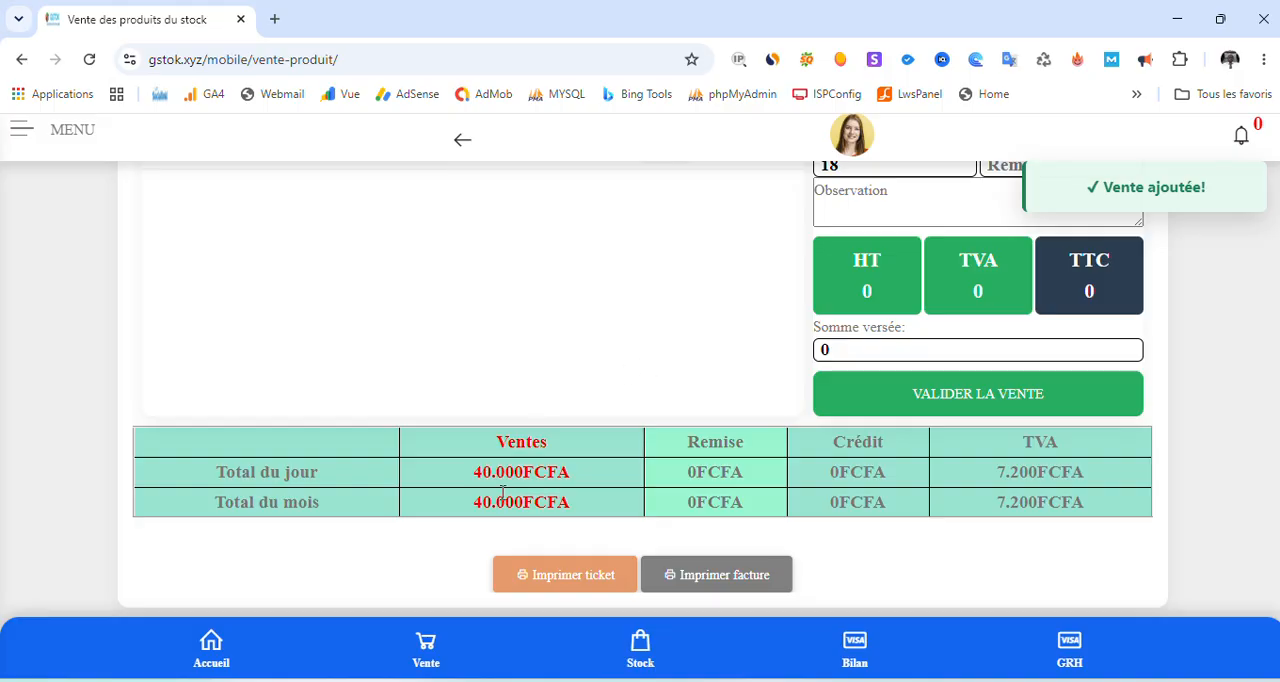
Step: Log out of the Mali seller's account, sign in as administrator with the Google account and look over the home dashboard
scroll(640, 500, "up", 2)
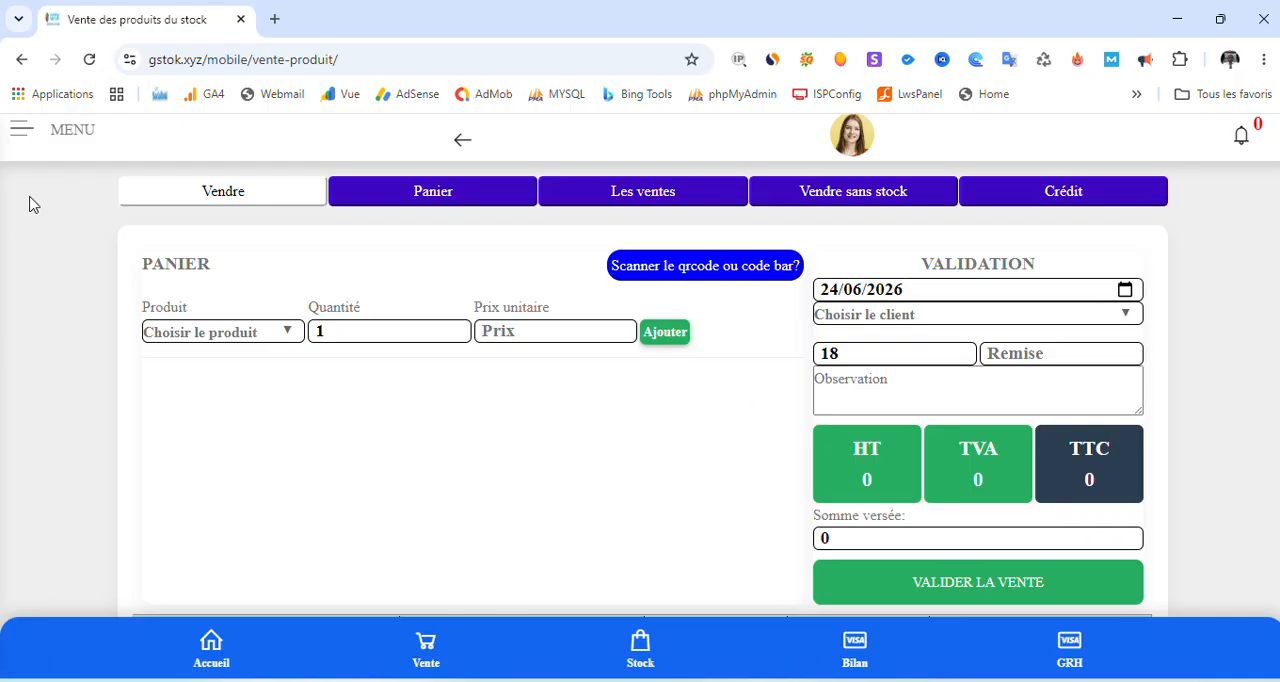
left_click(22, 140)
scroll(149, 457, "down", 5)
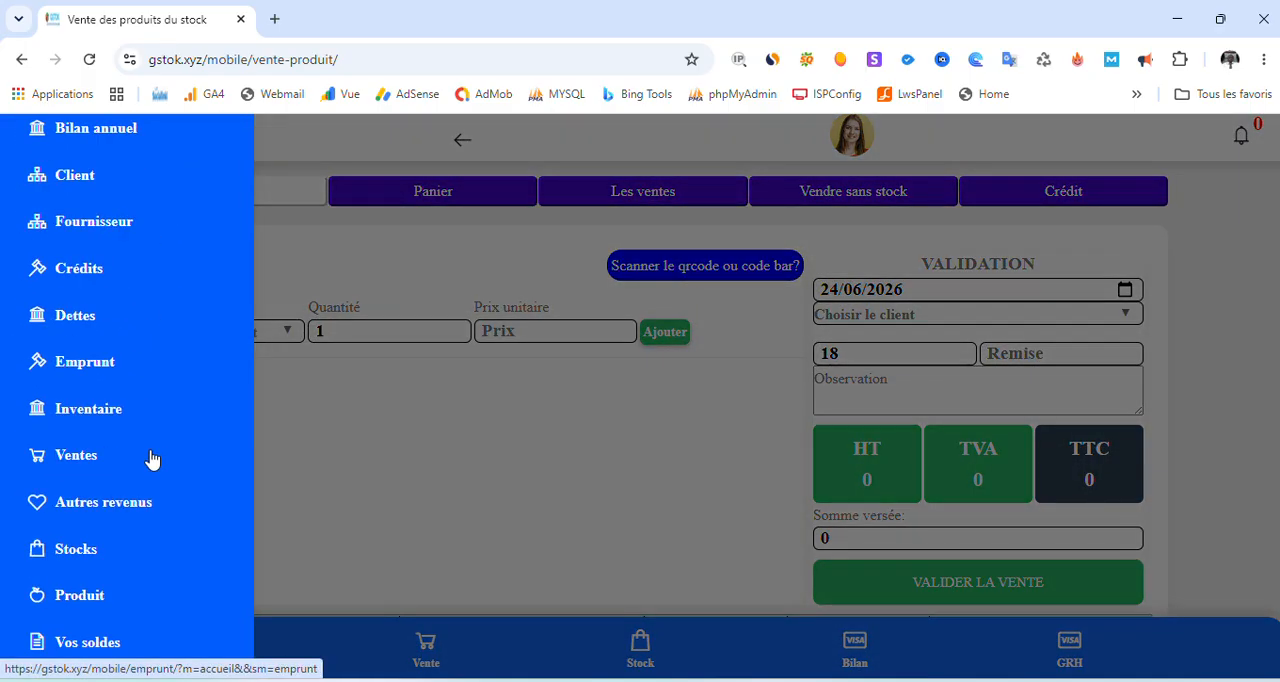
left_click(140, 585)
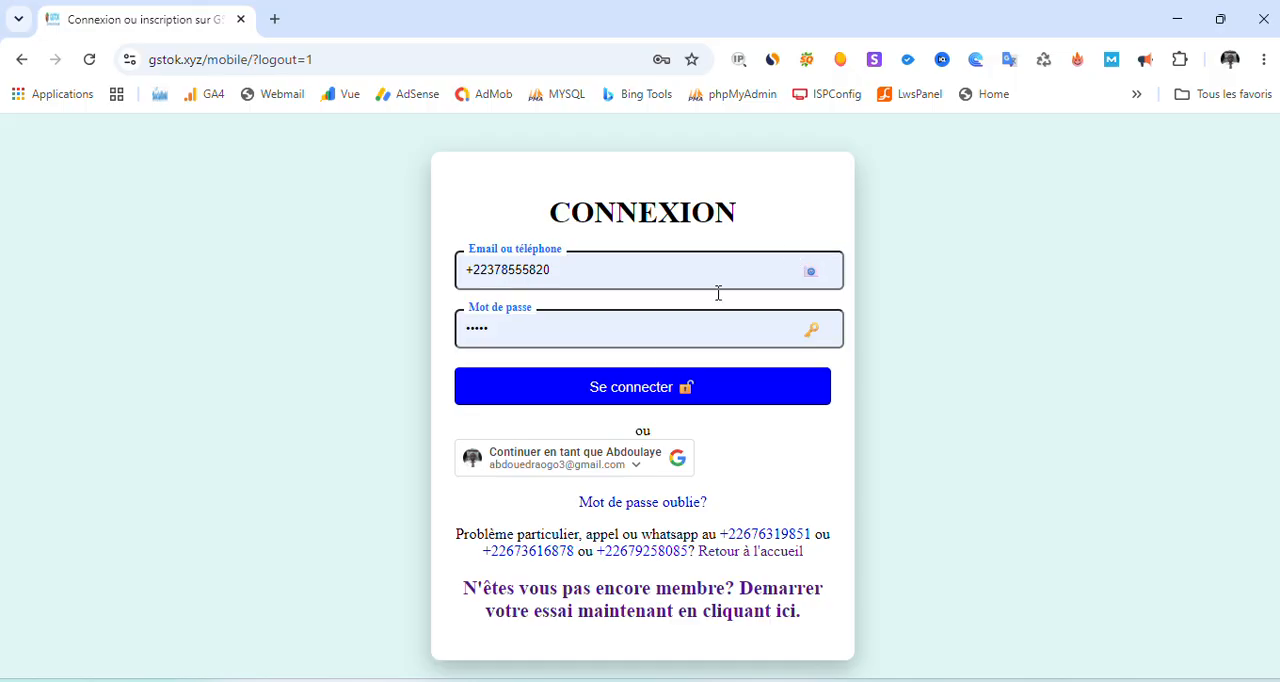
left_click(536, 457)
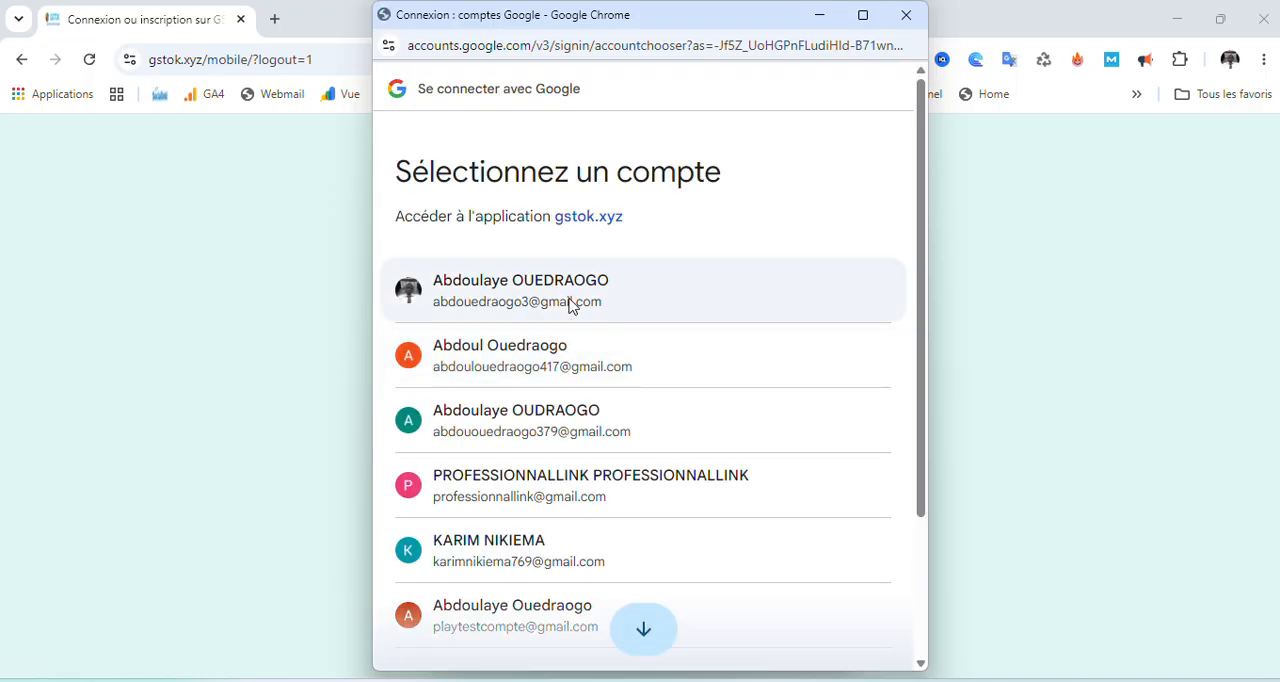
left_click(571, 305)
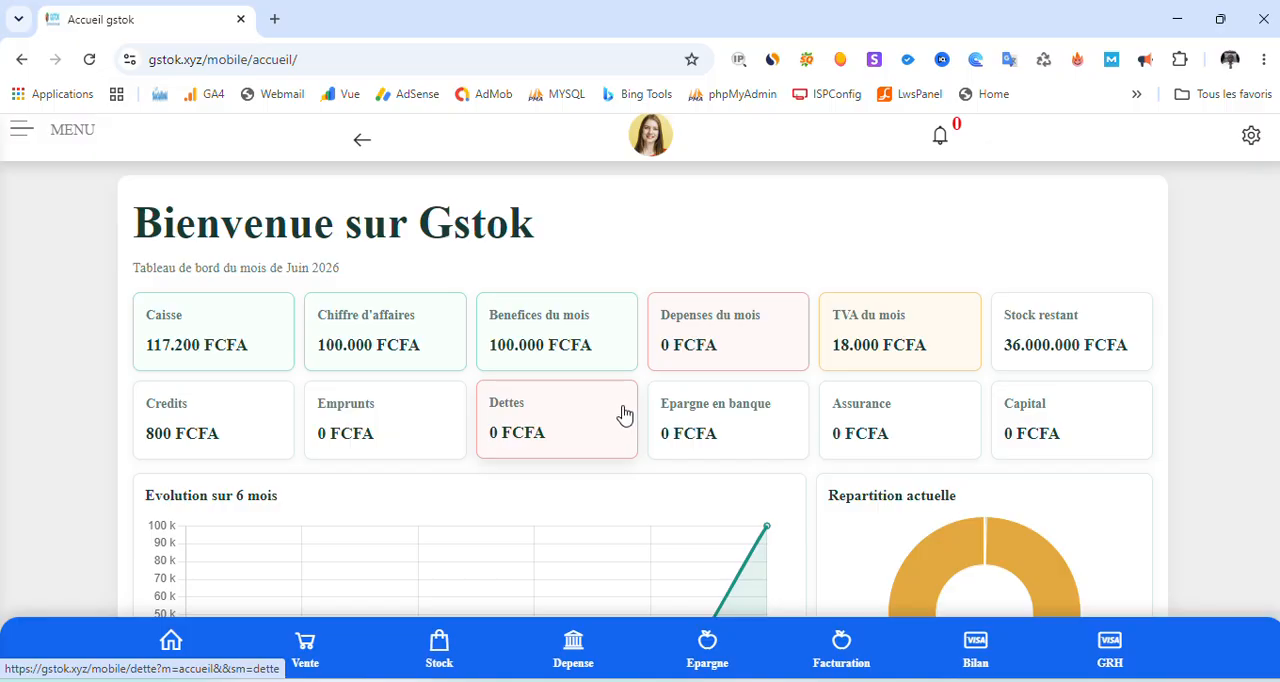
scroll(624, 414, "down", 2)
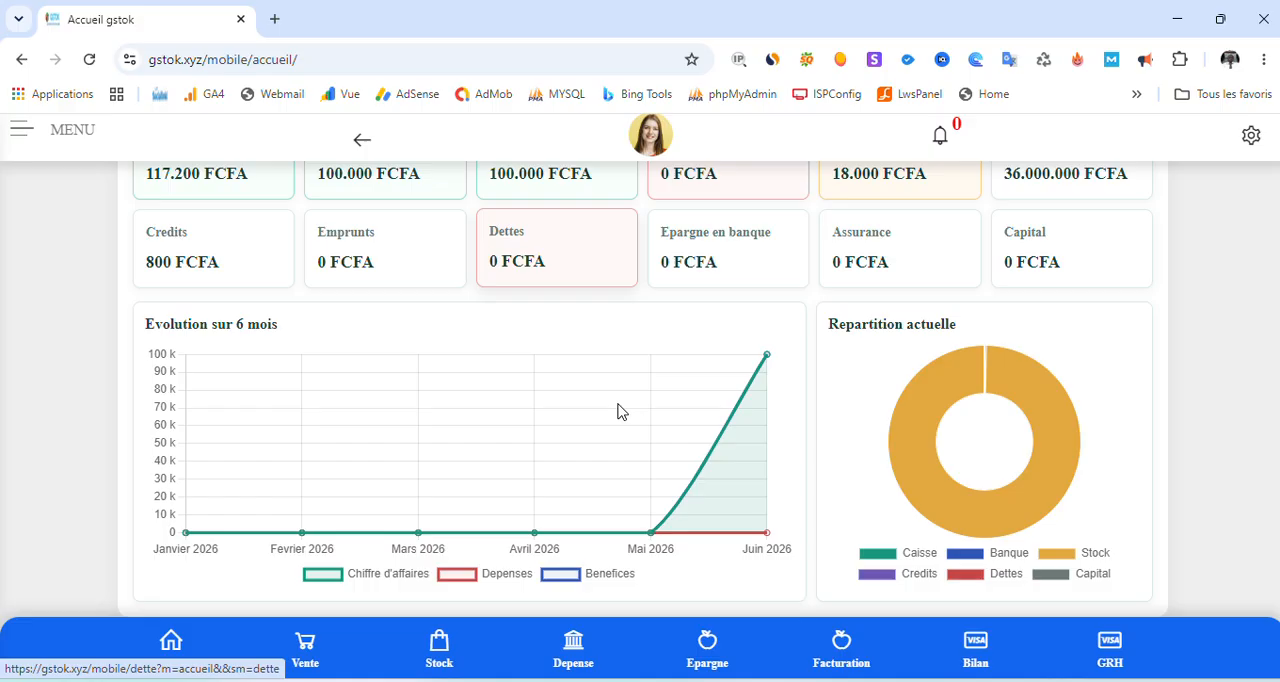
Step: Open the list of sales for 24/06/2026 and filter it by the seller Mali Vendeur
scroll(620, 412, "up", 2)
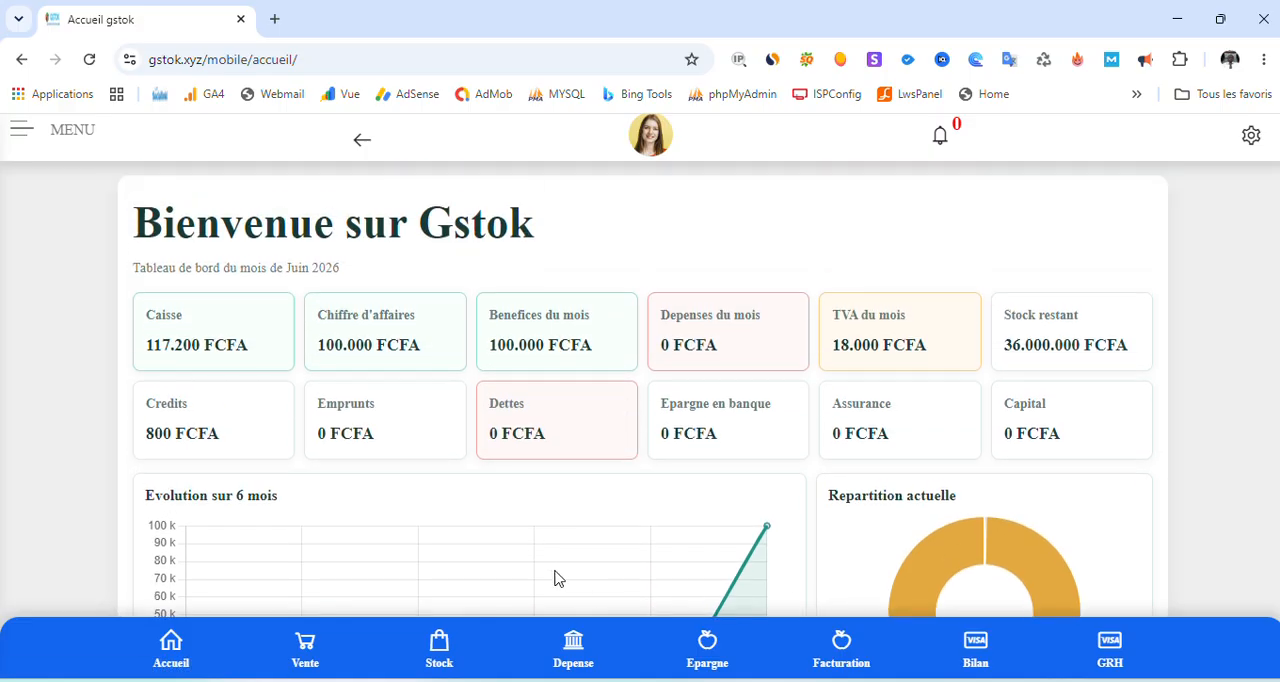
left_click(305, 648)
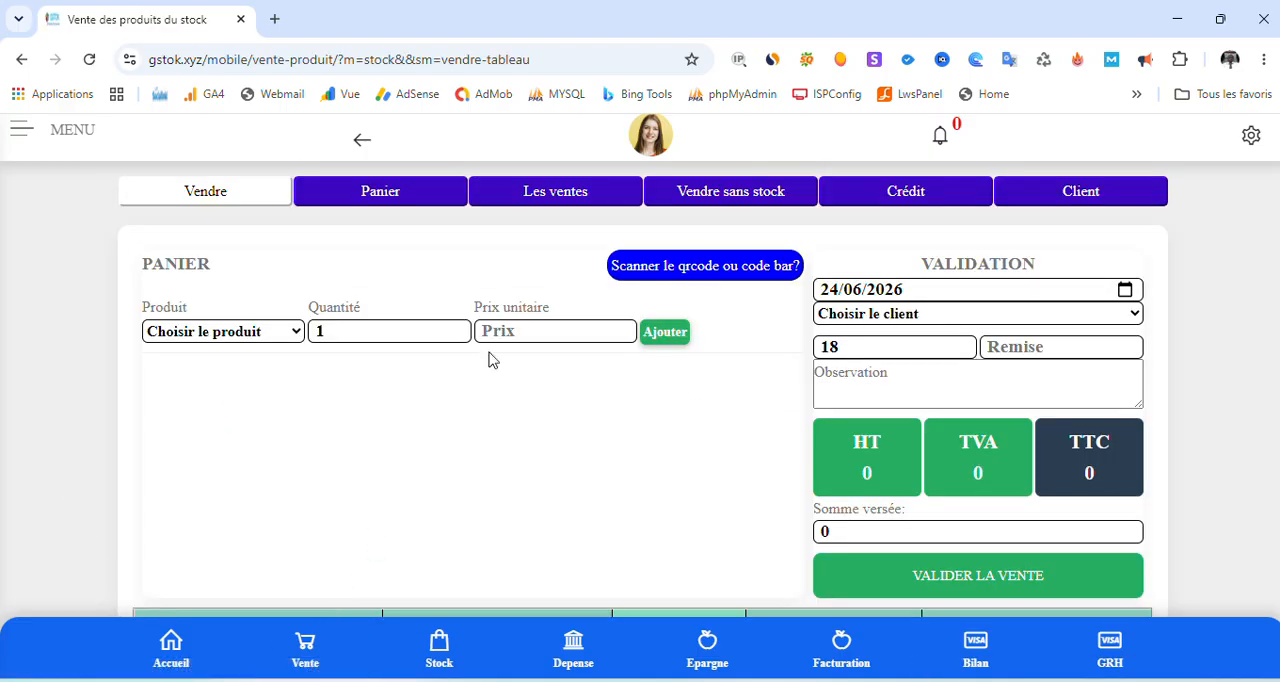
left_click(586, 195)
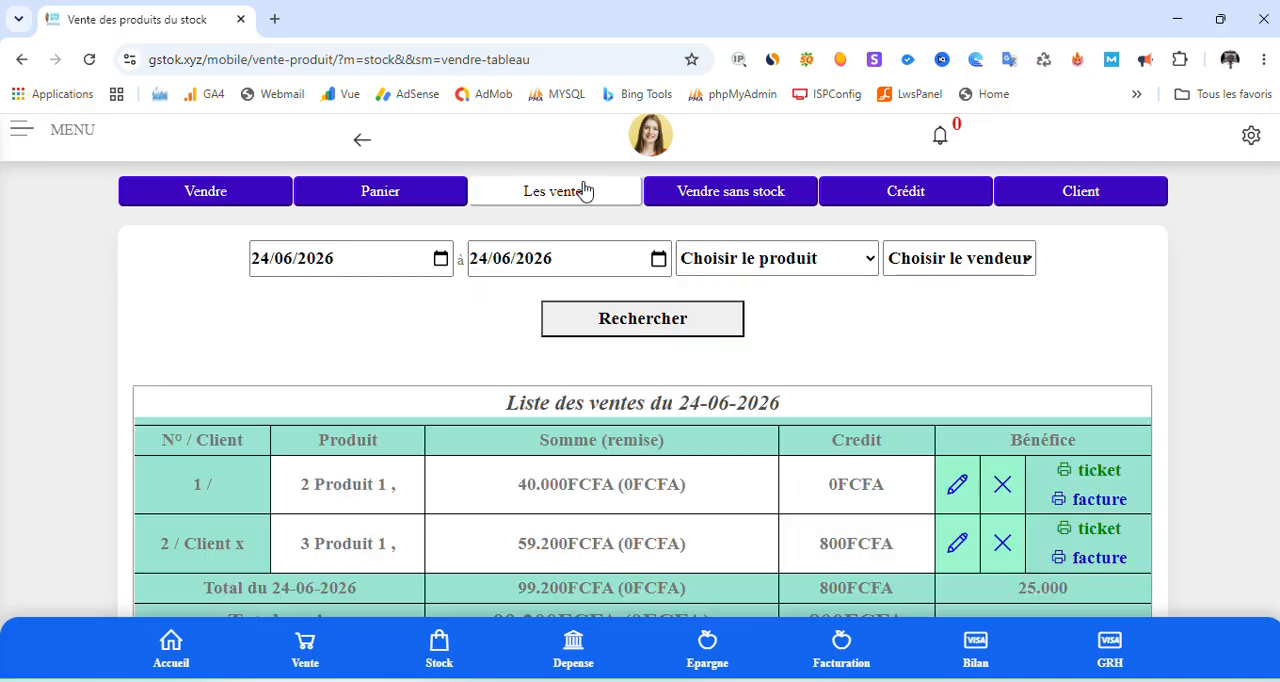
left_click(965, 264)
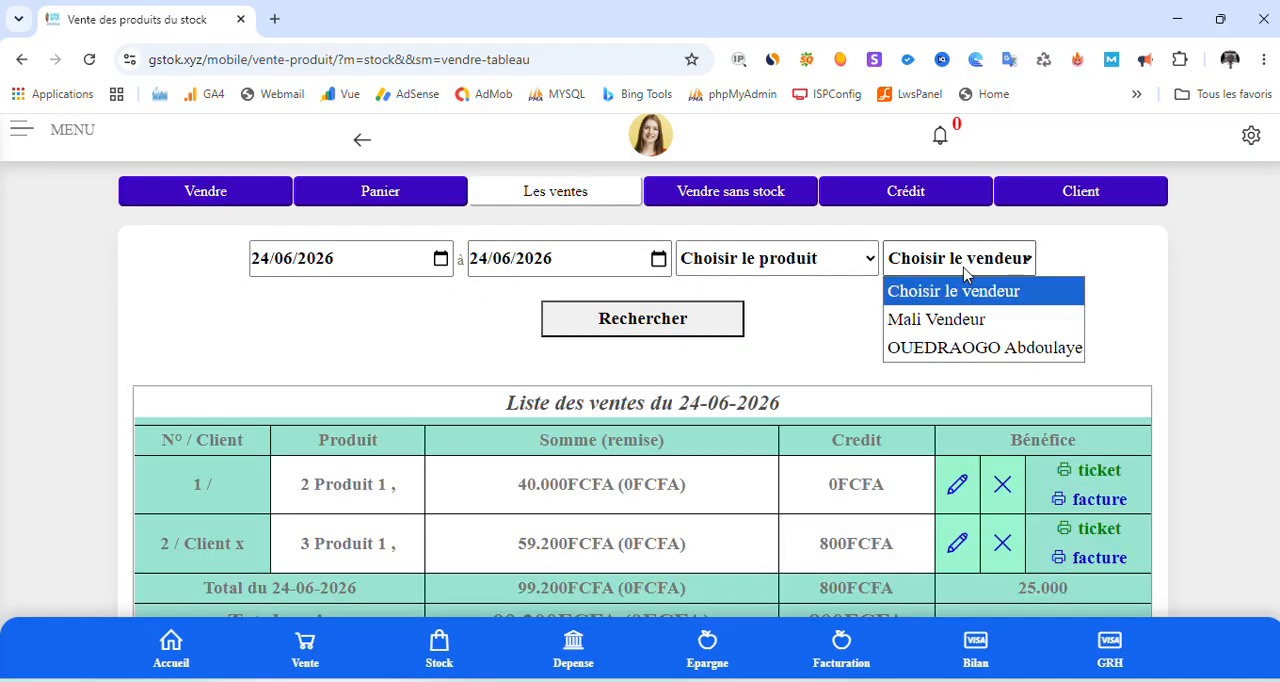
left_click(970, 320)
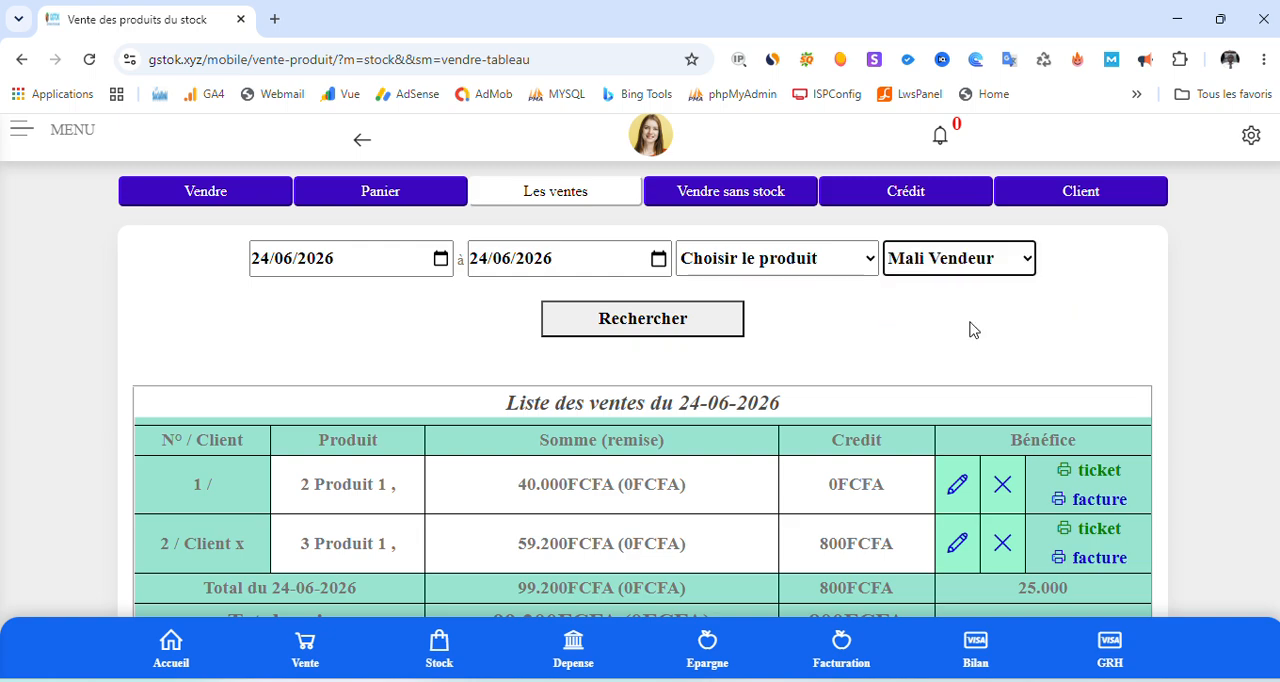
left_click(663, 333)
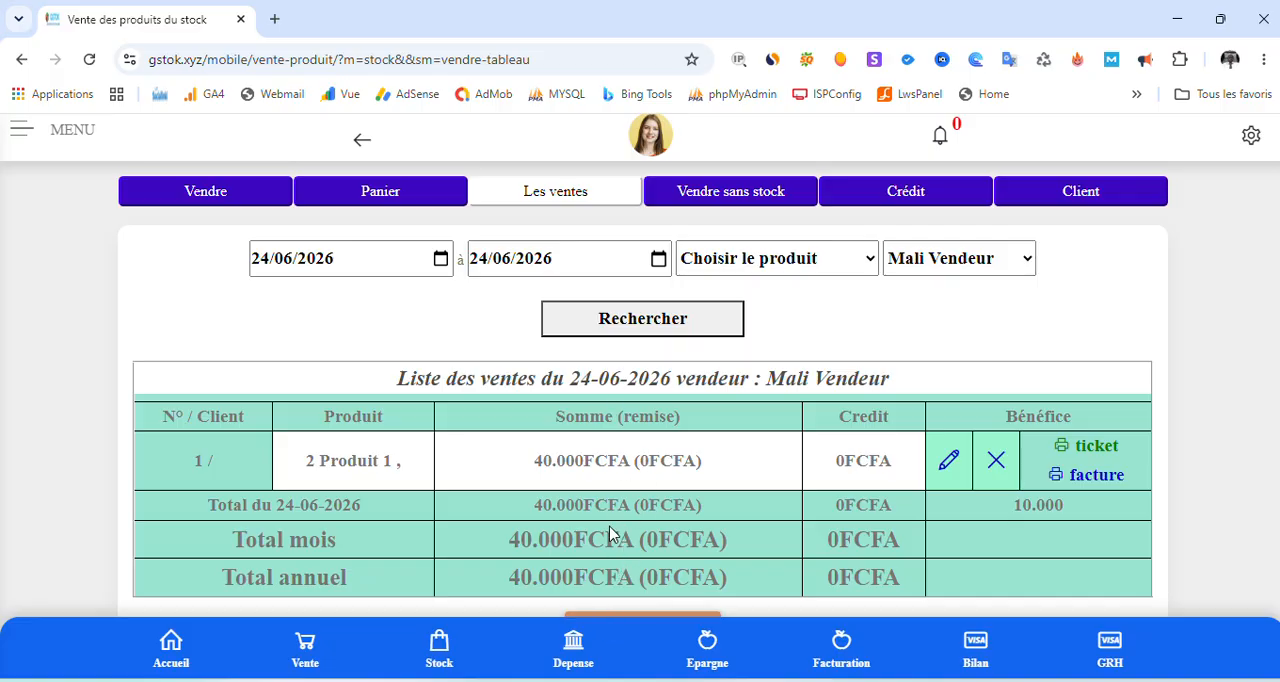
Step: Filter the sales list by the other seller, the administrator, instead of Mali Vendeur
left_click(966, 258)
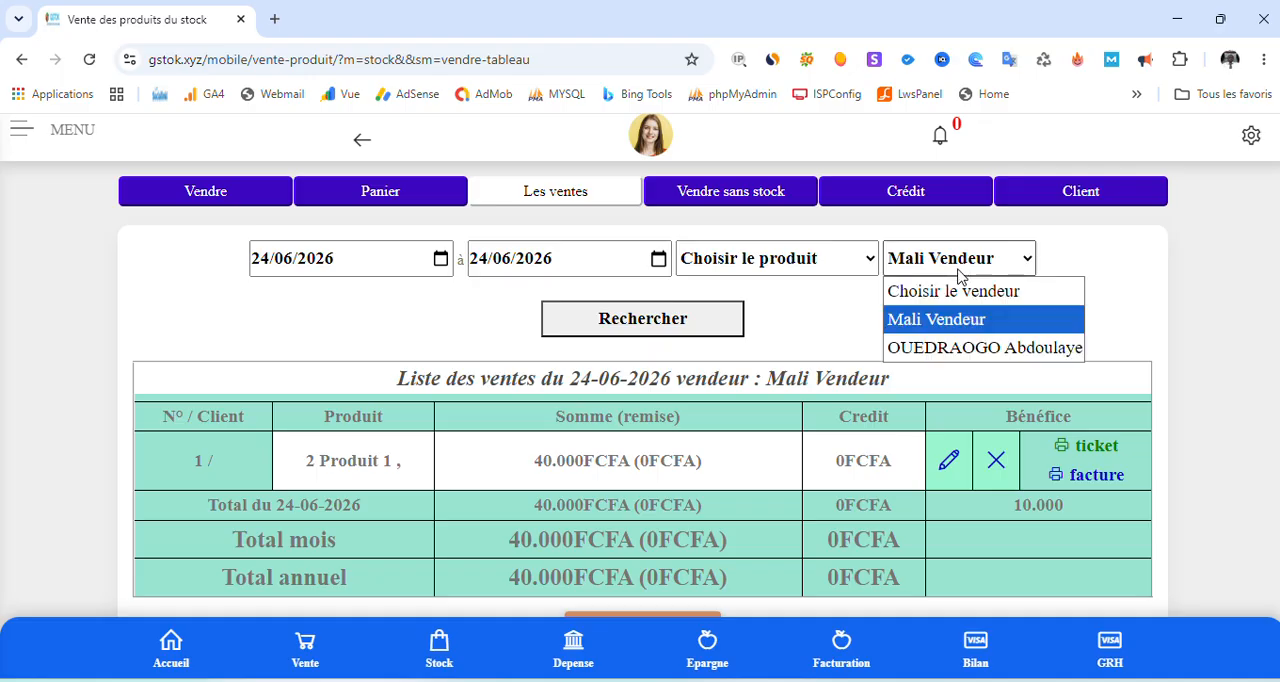
left_click(972, 352)
left_click(612, 332)
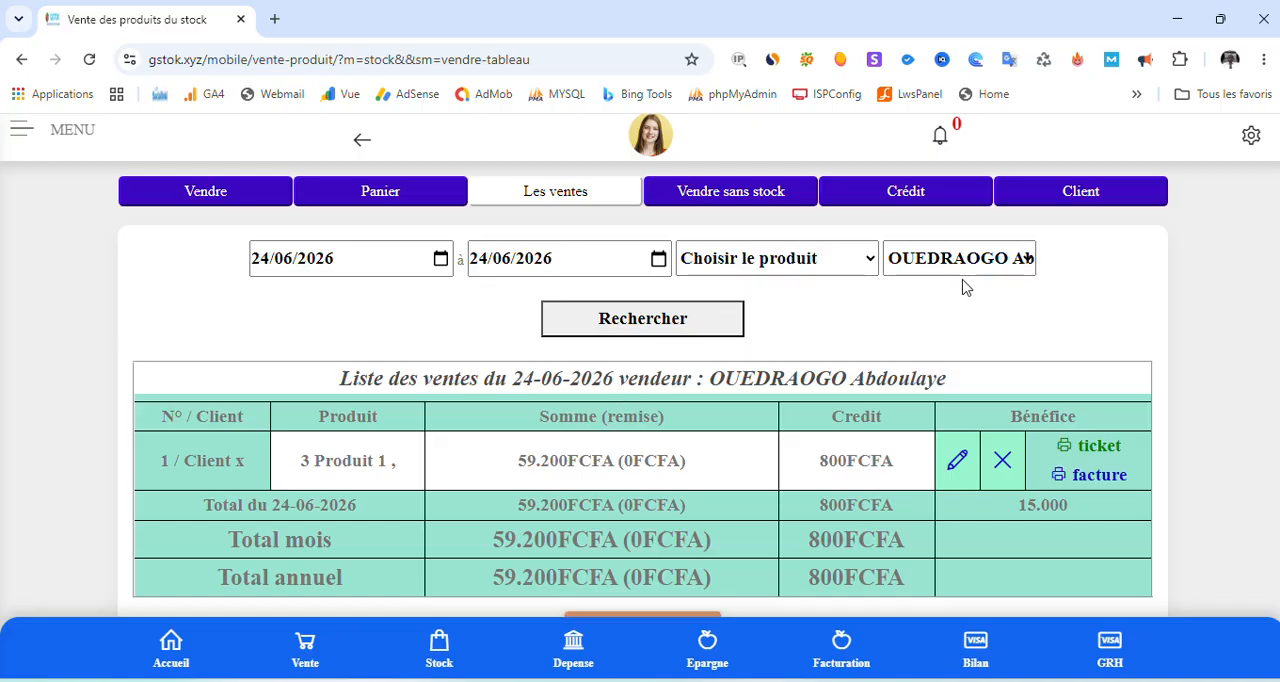
Step: Clear the seller filter, search again and review the day's, month's and year's totals for all sellers
left_click(995, 279)
left_click(930, 289)
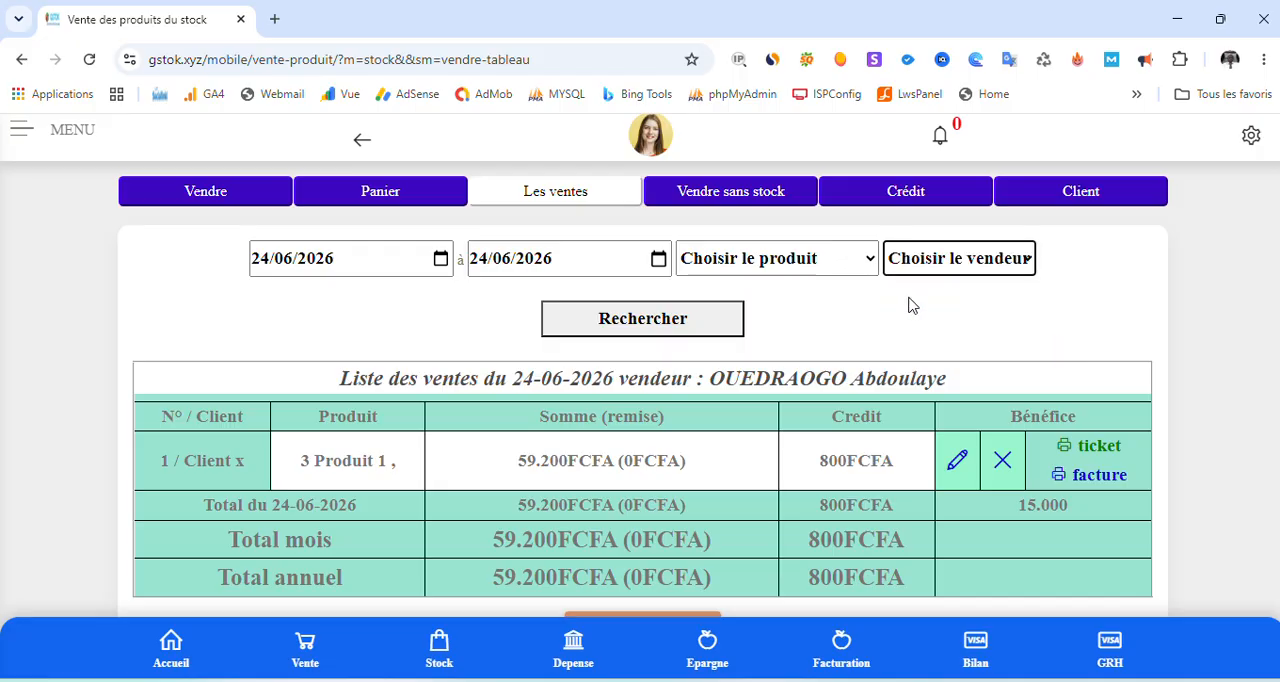
left_click(645, 325)
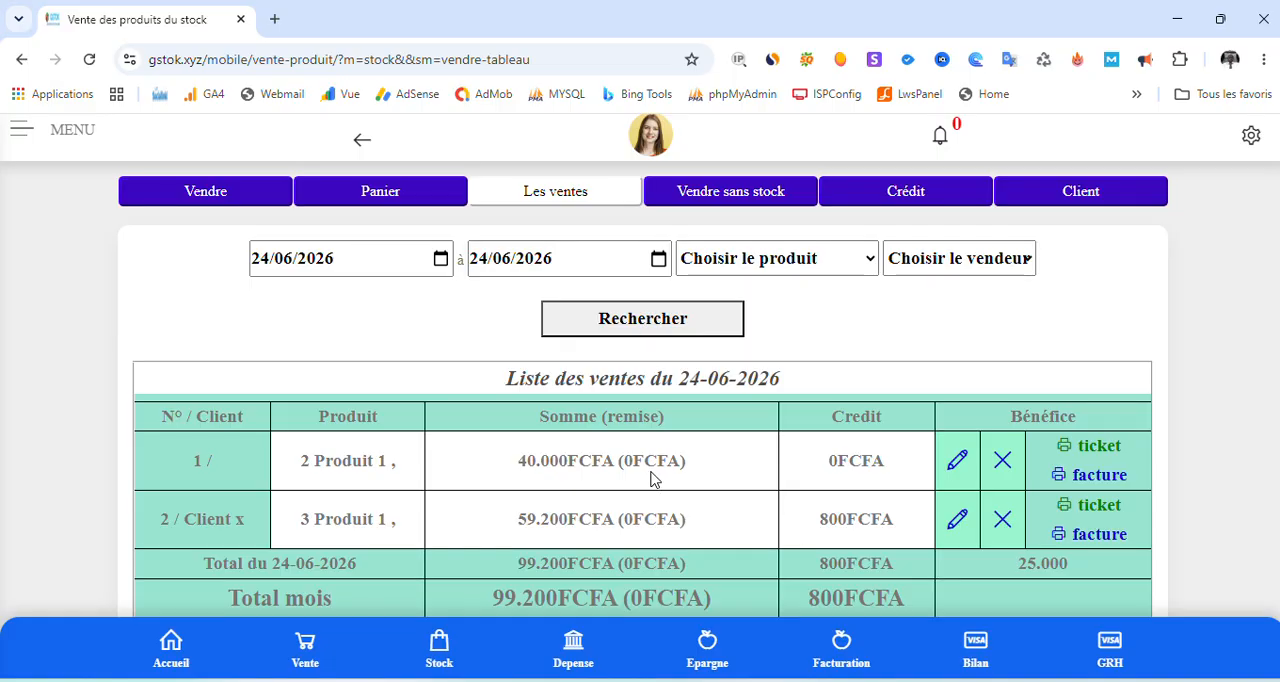
scroll(650, 479, "down", 2)
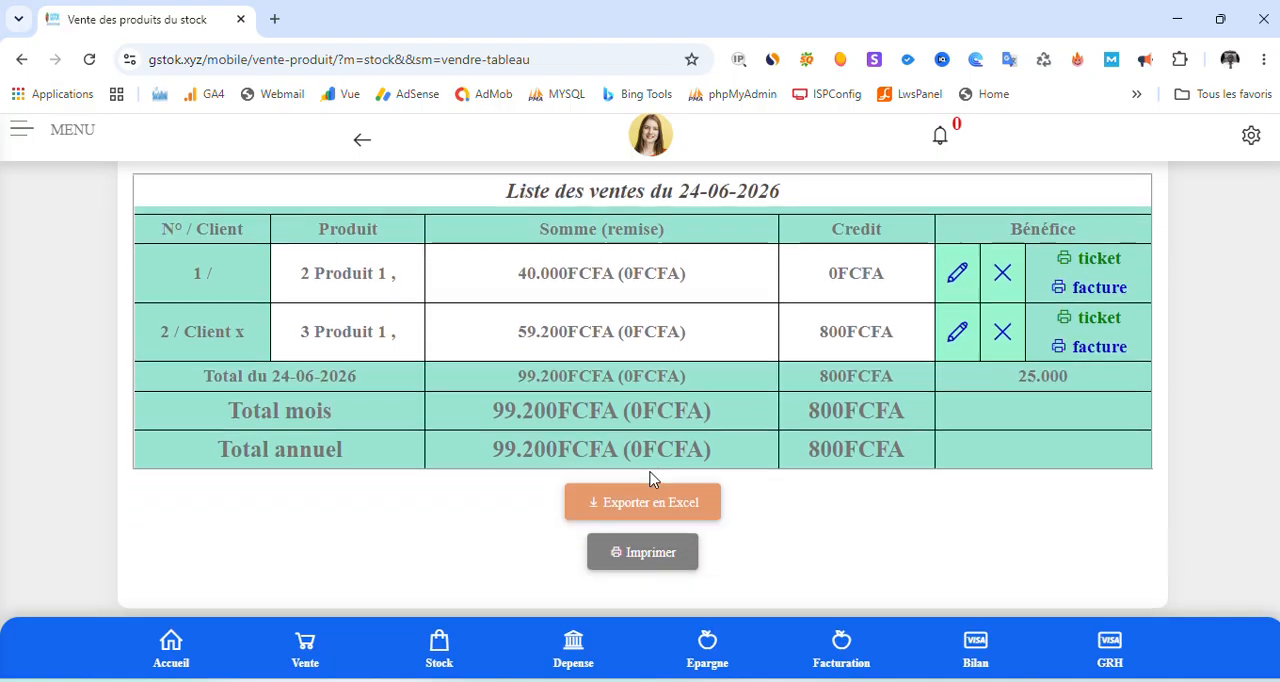
scroll(650, 479, "up", 2)
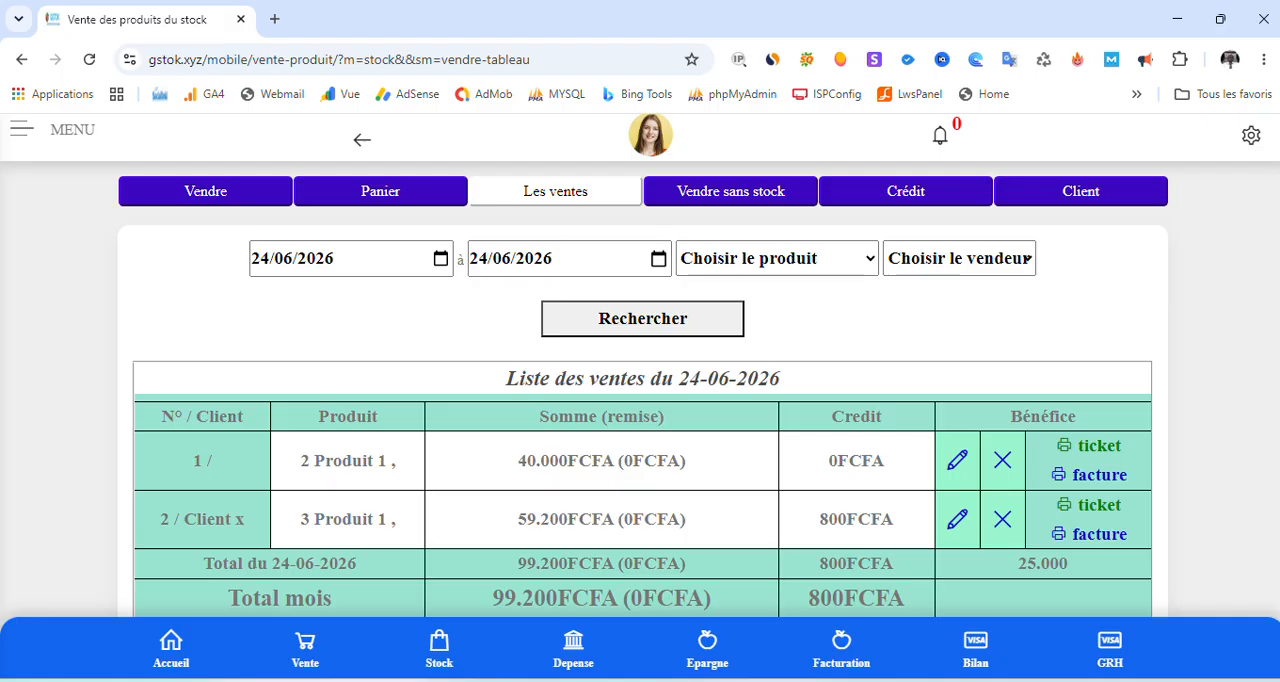
Step: View the ticket of the two-unit Produit 1 sale and close it without printing
left_click(1099, 445)
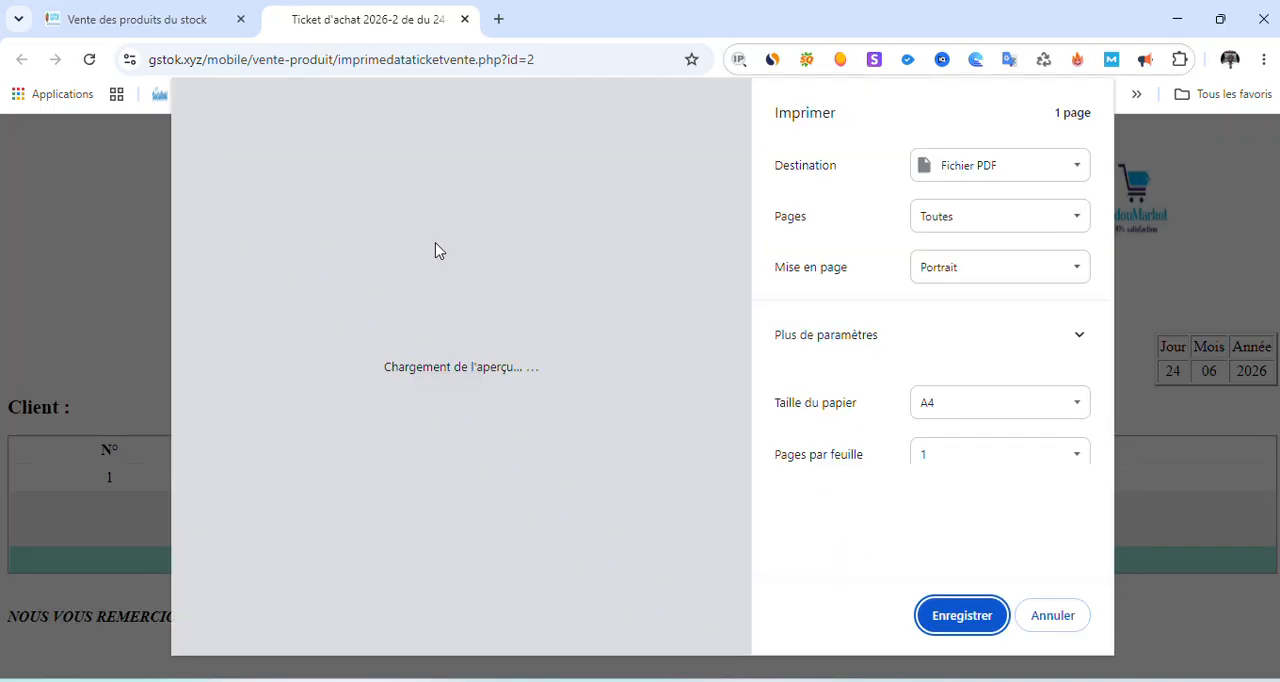
left_click(1055, 616)
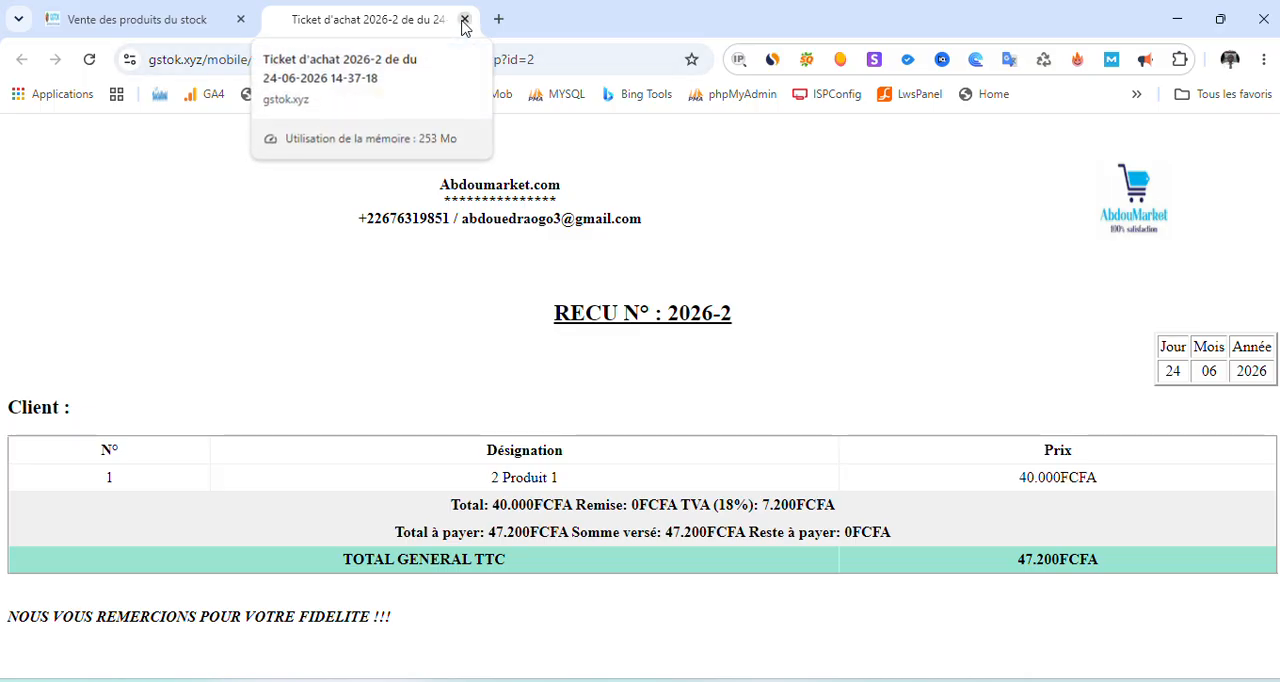
left_click(463, 20)
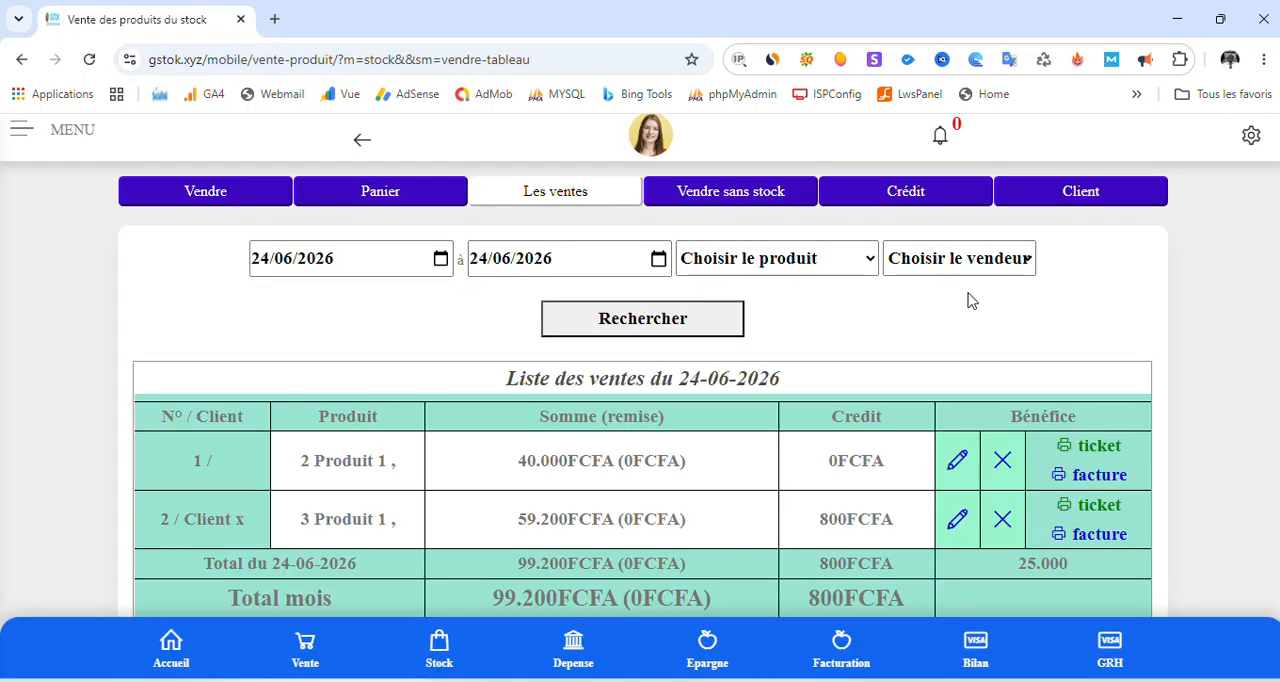
Step: View the invoice of the two-unit Produit 1 sale, try the Canon iR-ADV C5235/5240 and PDF file print destinations, and cancel printing
left_click(1088, 476)
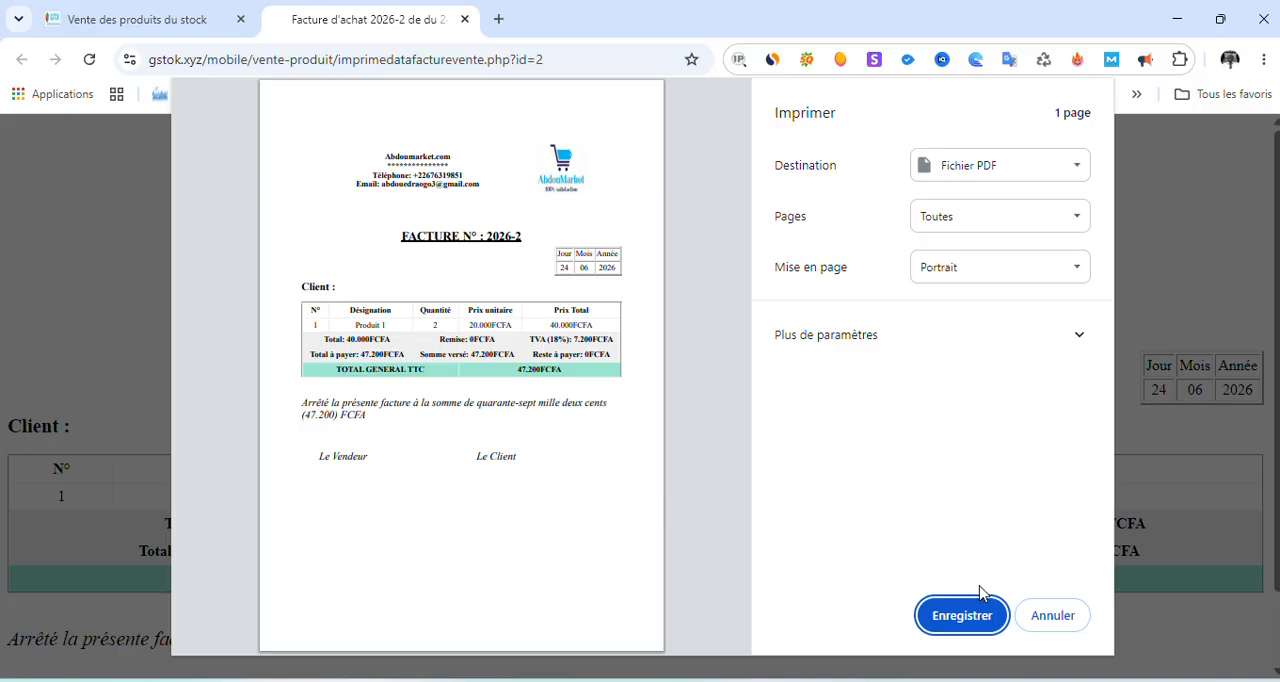
left_click(1016, 180)
left_click(1016, 196)
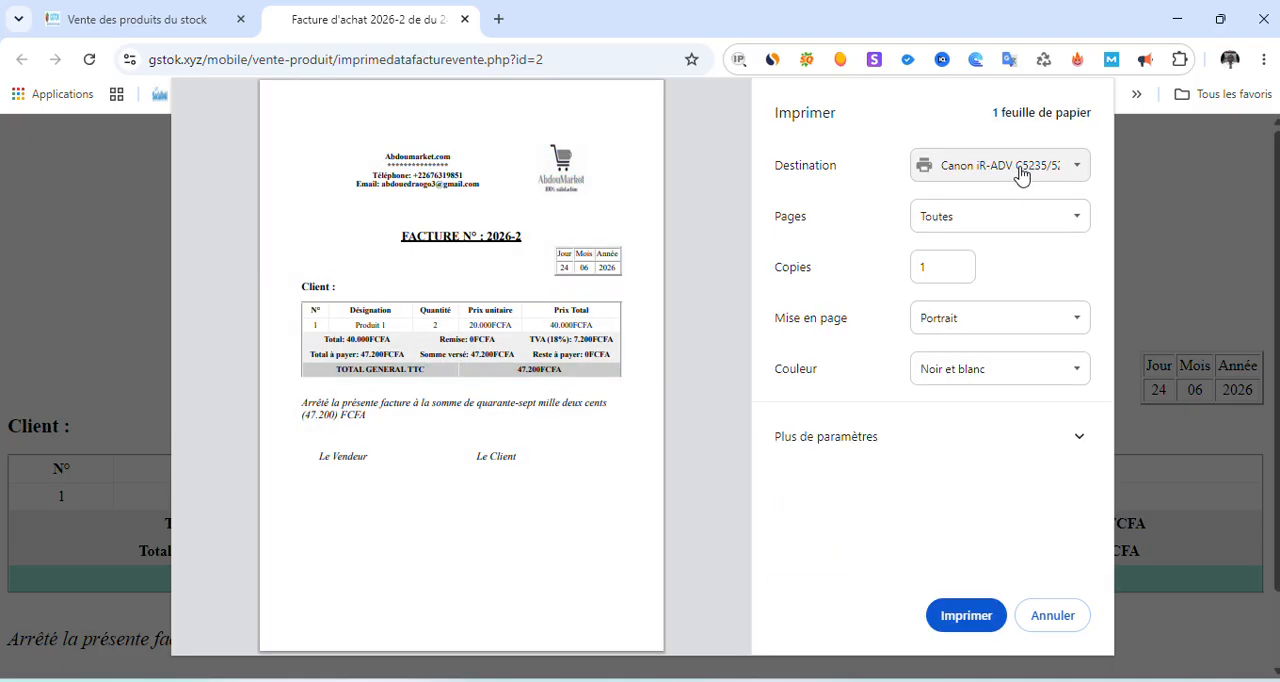
left_click(1021, 176)
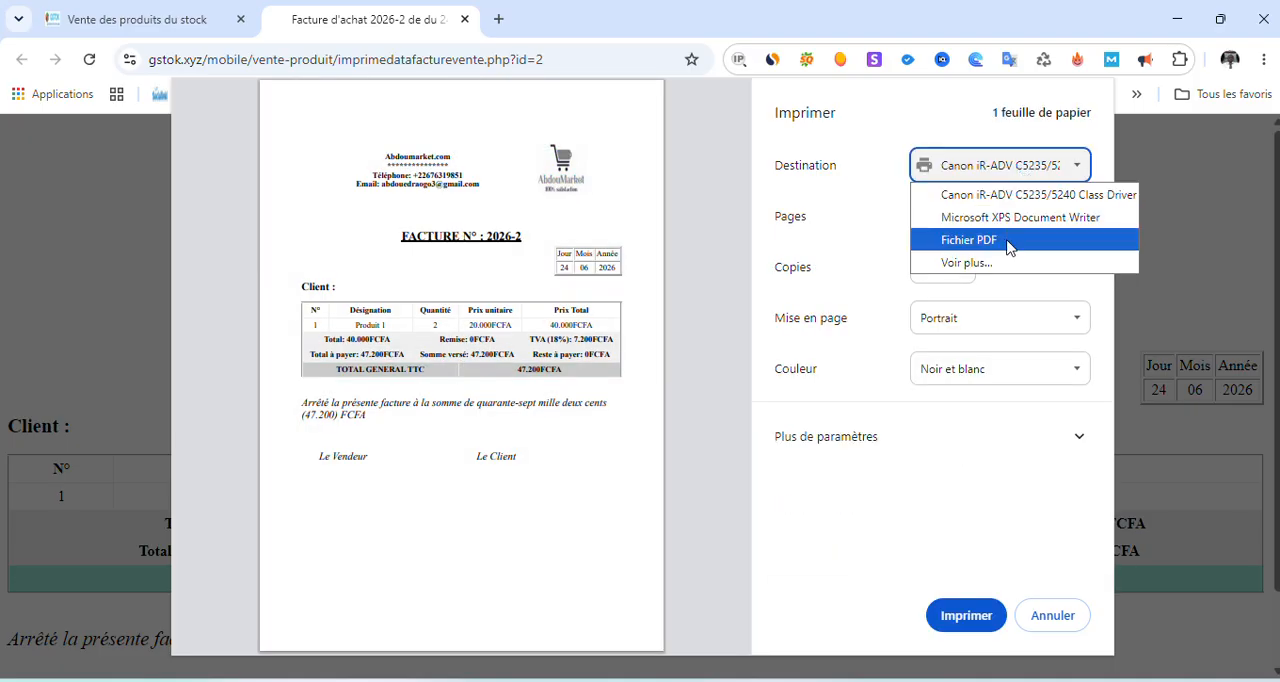
left_click(1008, 240)
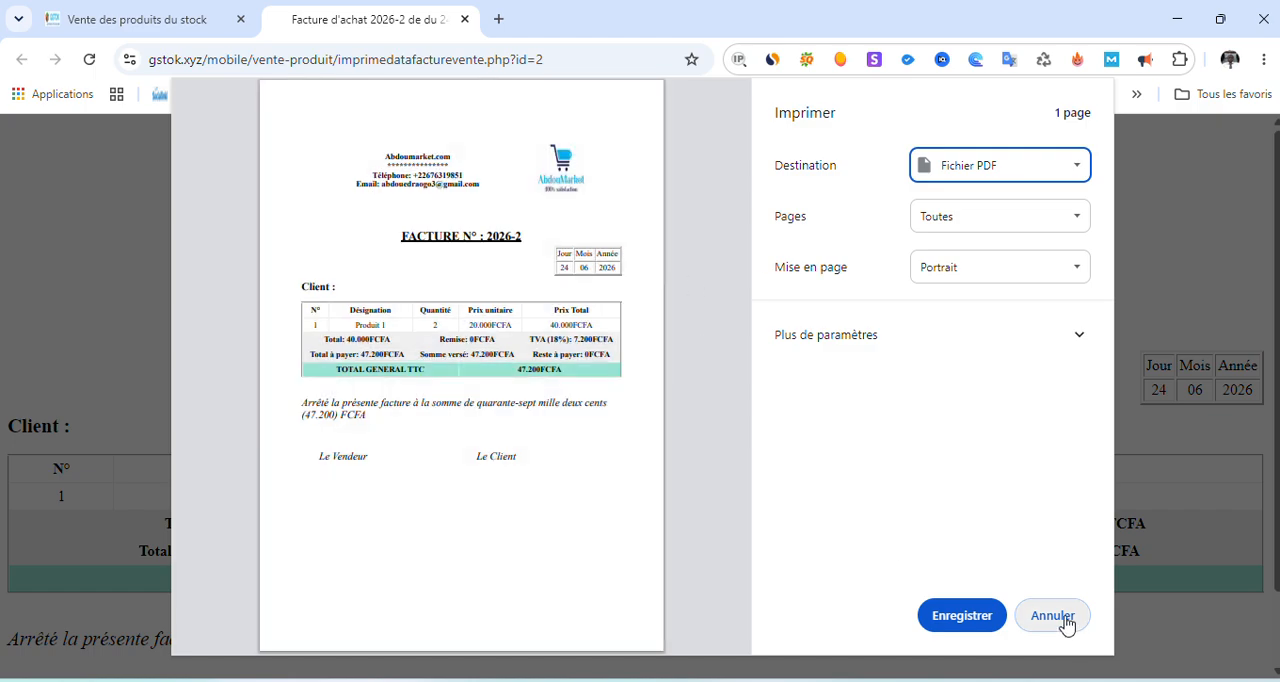
left_click(1064, 621)
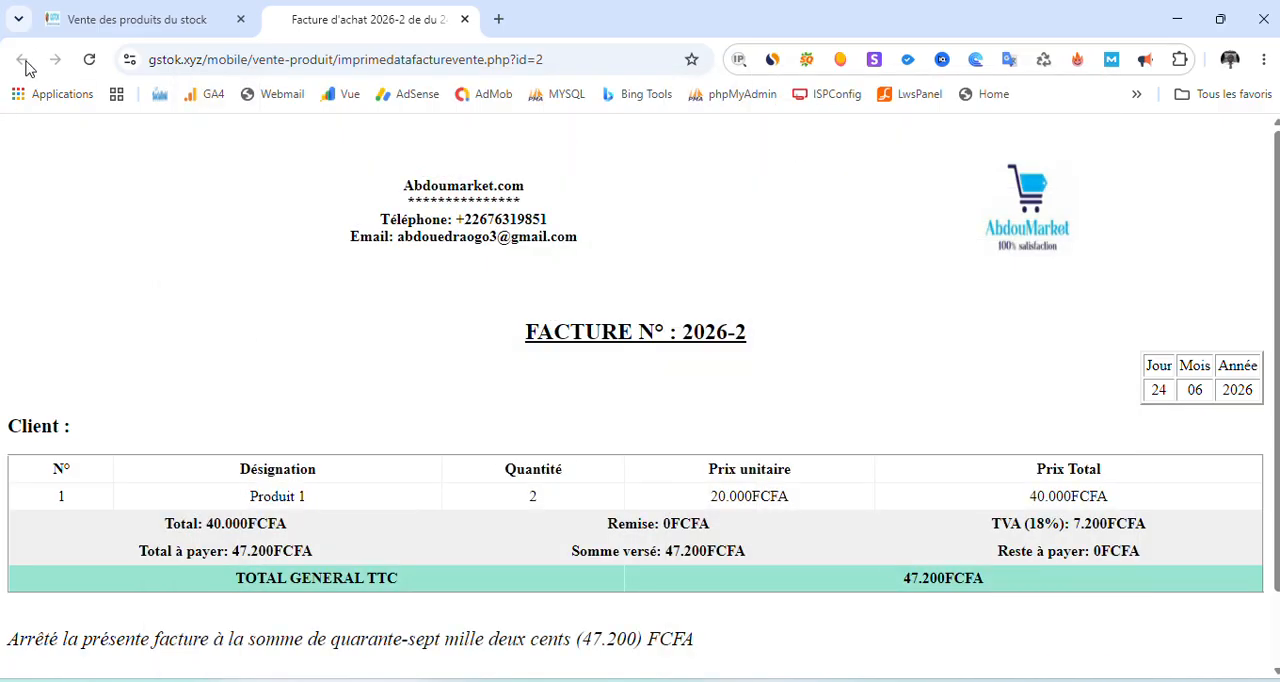